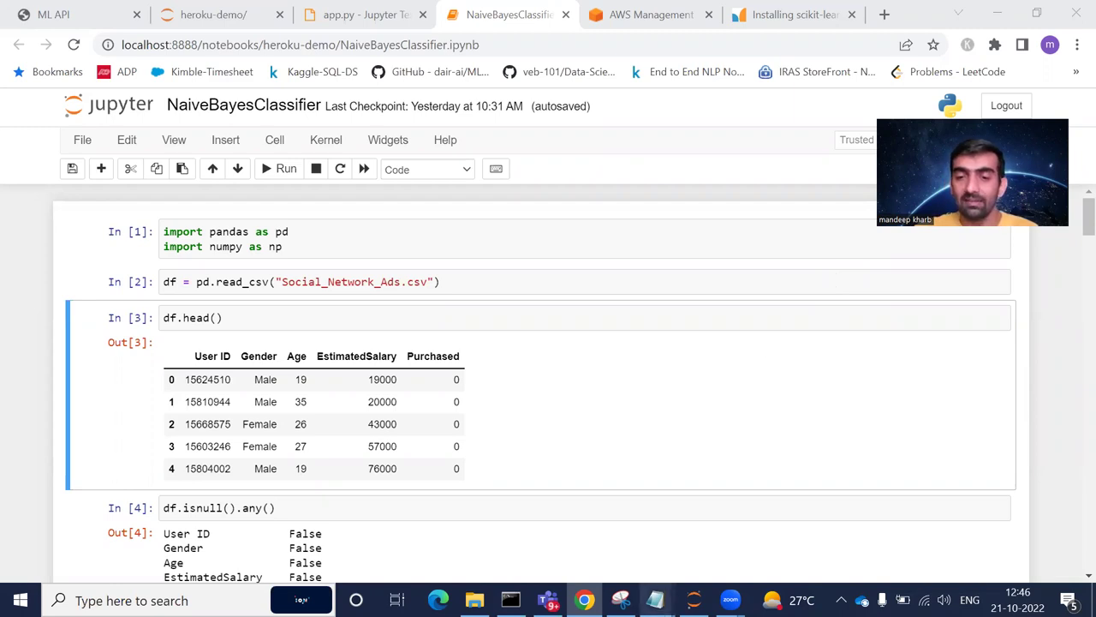
Step: Switch to the untitled Notepad checklist and review its deployment steps, starting with Build & Save Model
mouse_move(655, 599)
left_click(562, 524)
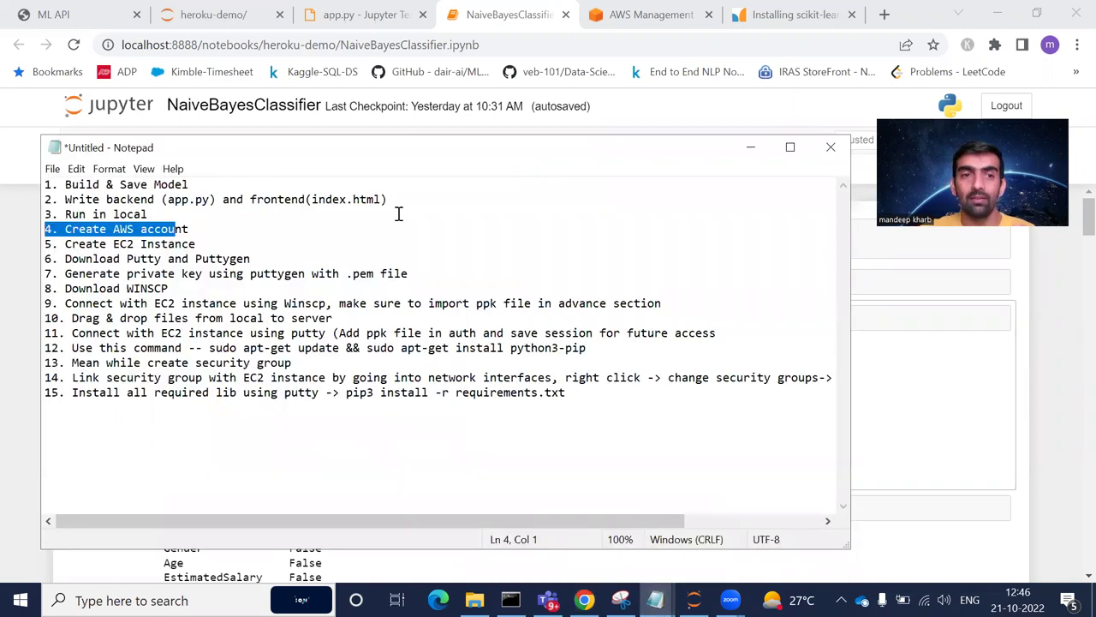
left_click(790, 148)
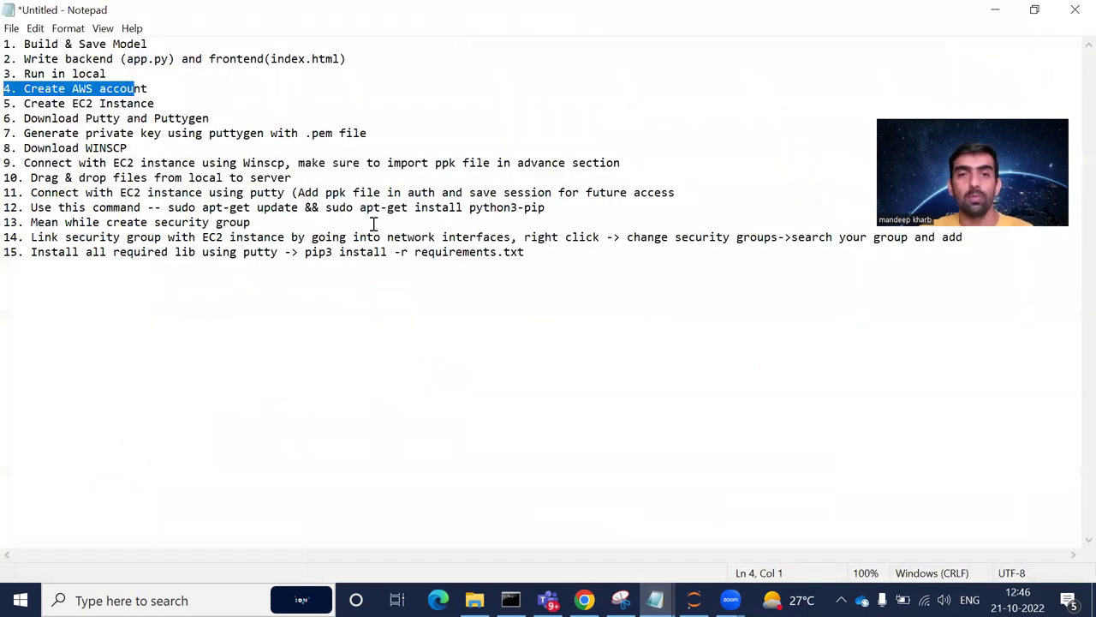
left_click(394, 237)
left_click_drag(542, 252, 177, 42)
left_click(239, 63)
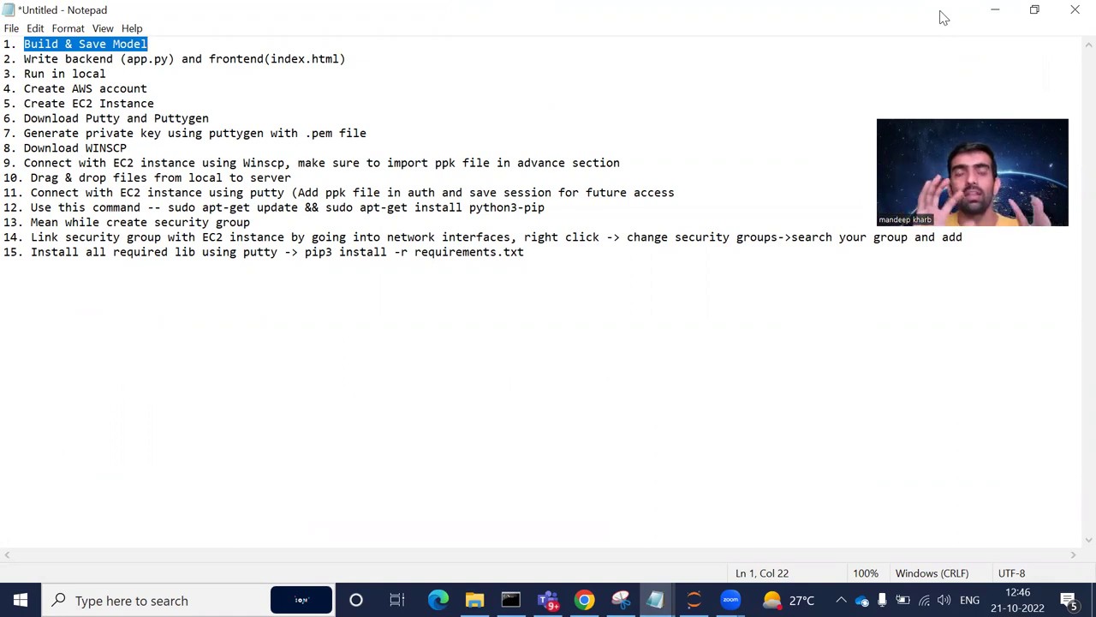
left_click(996, 10)
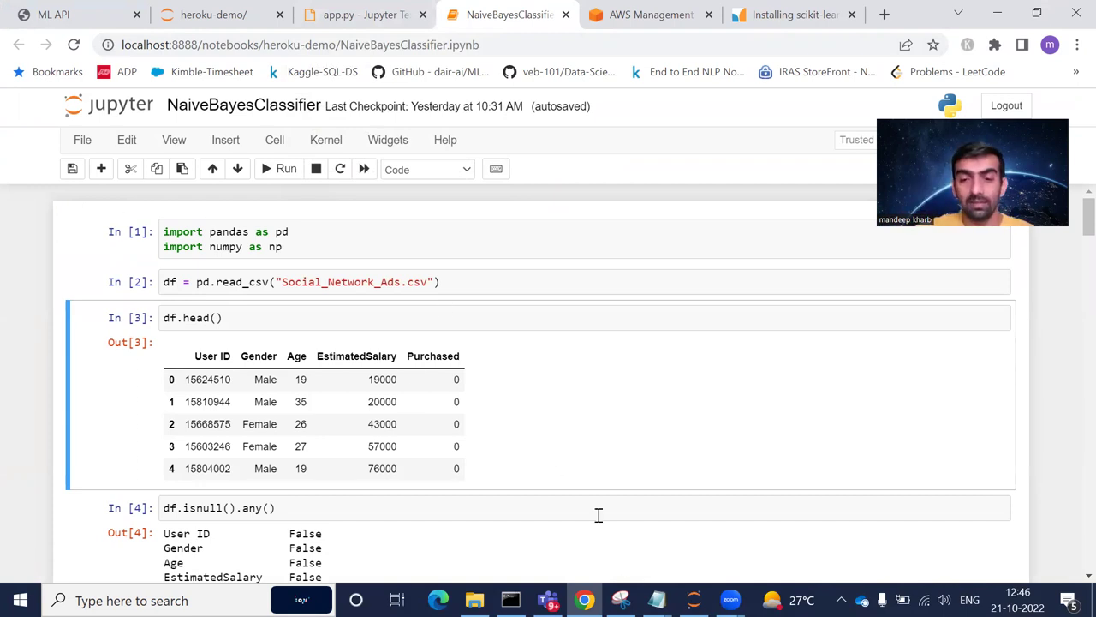
key("alt+Tab")
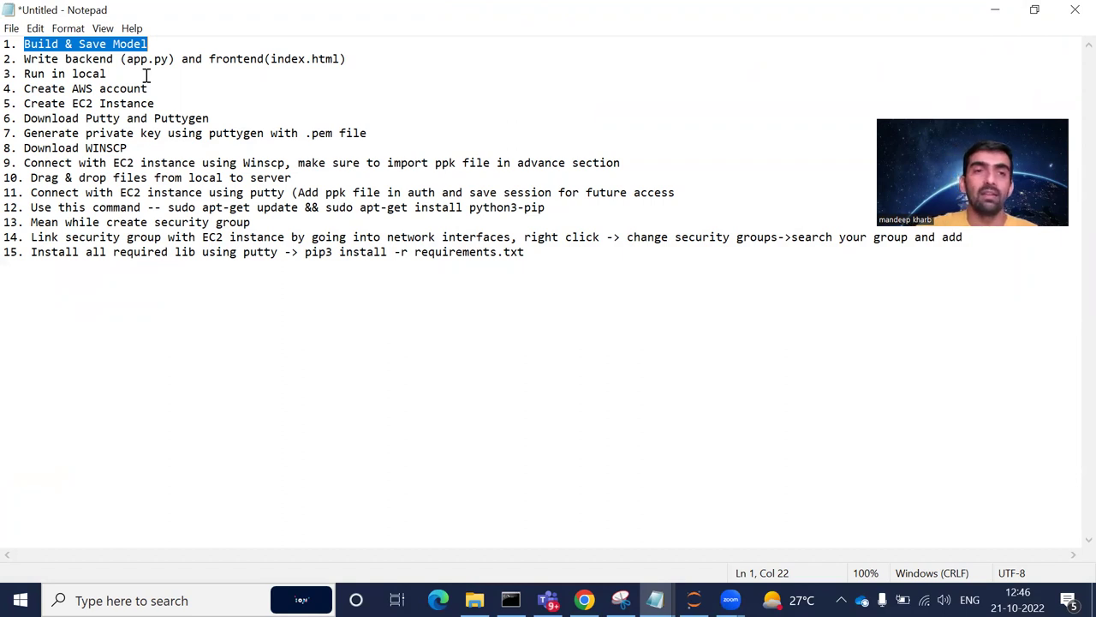
left_click(994, 10)
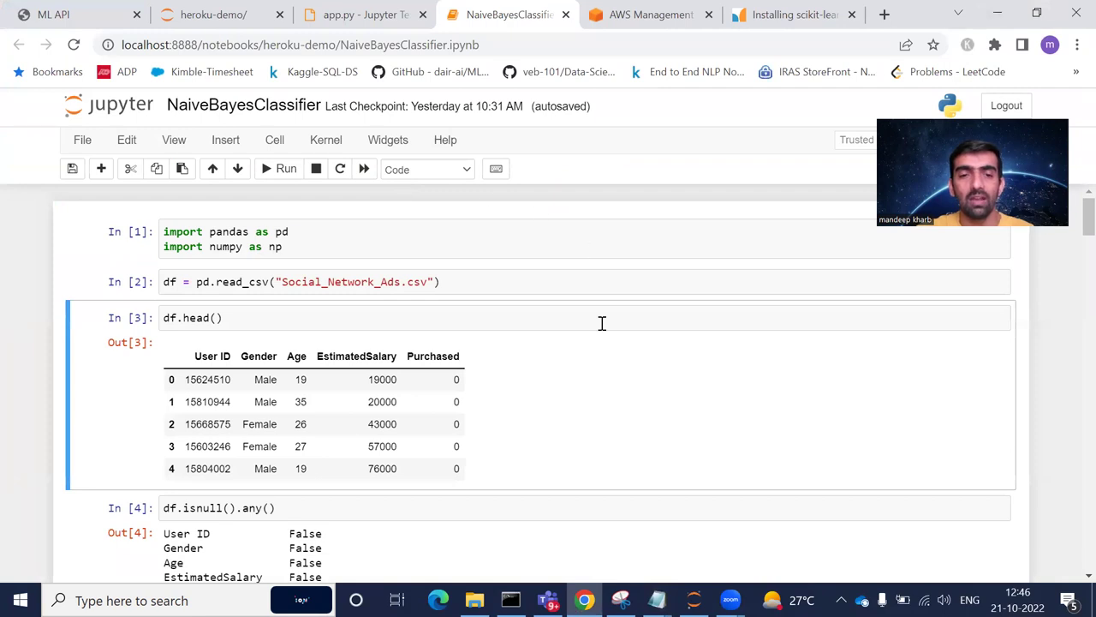
Step: Check the saved nbclassifier.pkl and scaler.pickle files in the heroku-demo folder and review the app.py code in the browser
key("alt+Tab")
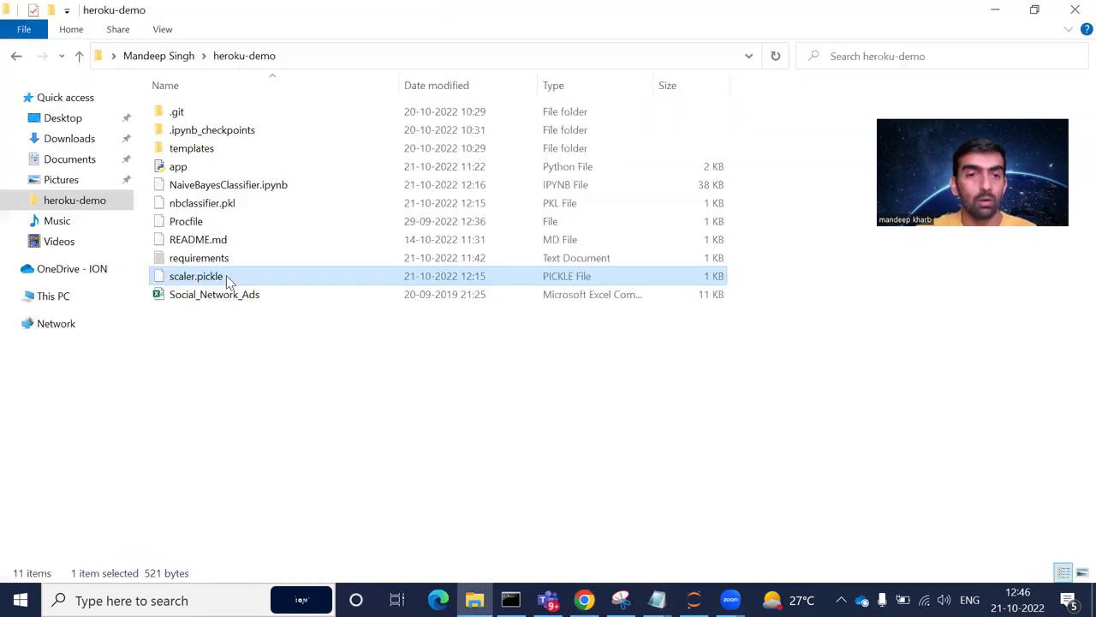
left_click(196, 272, "ctrl")
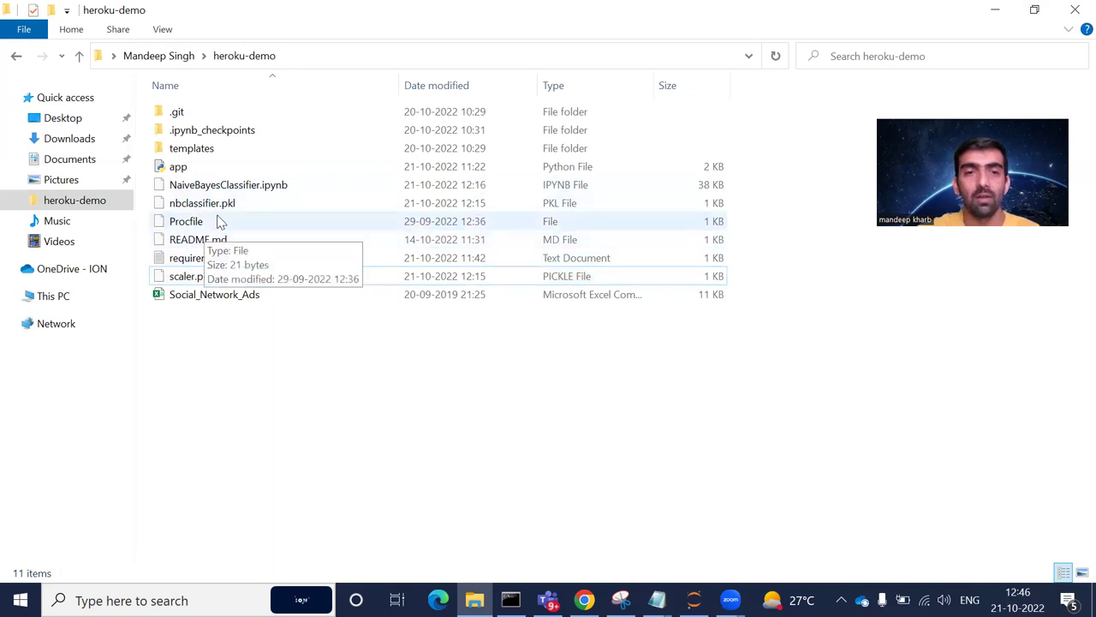
left_click(228, 208)
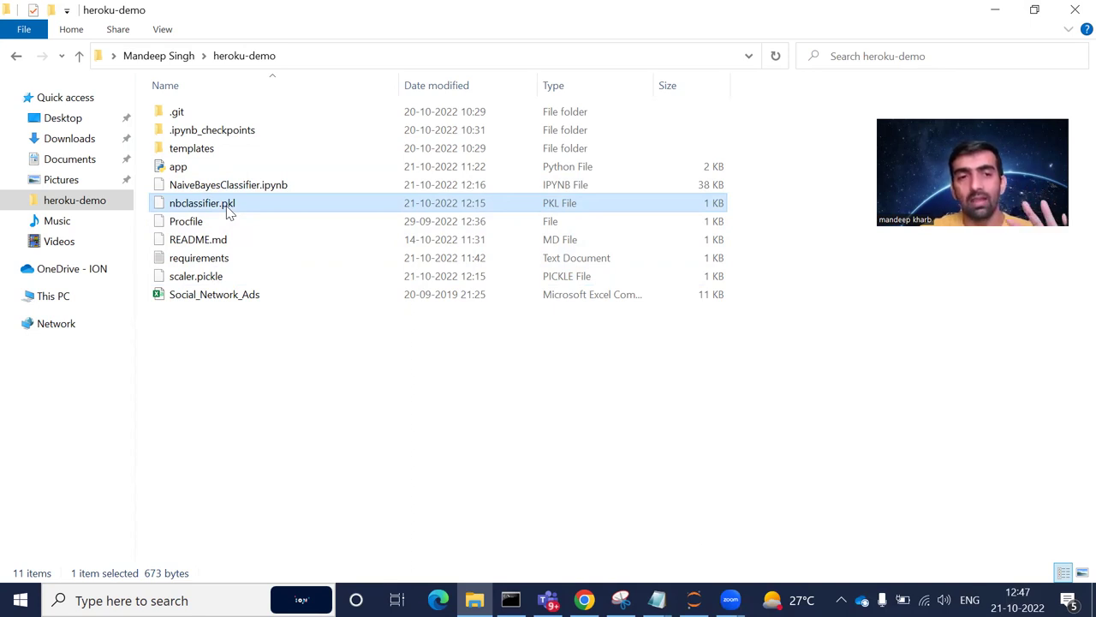
left_click(222, 281)
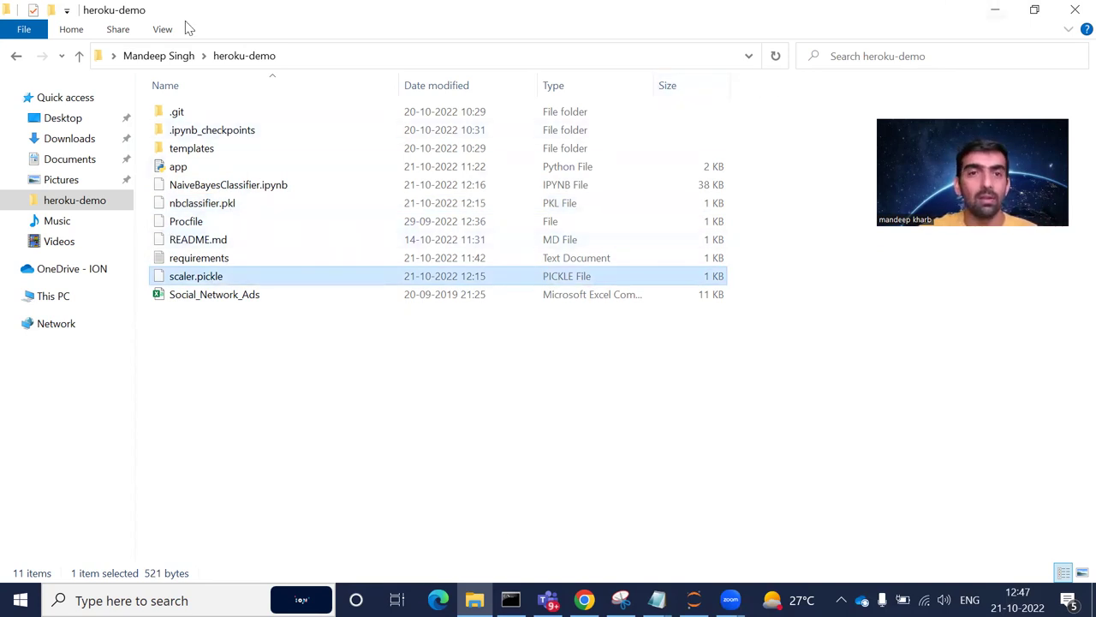
key("alt+Tab")
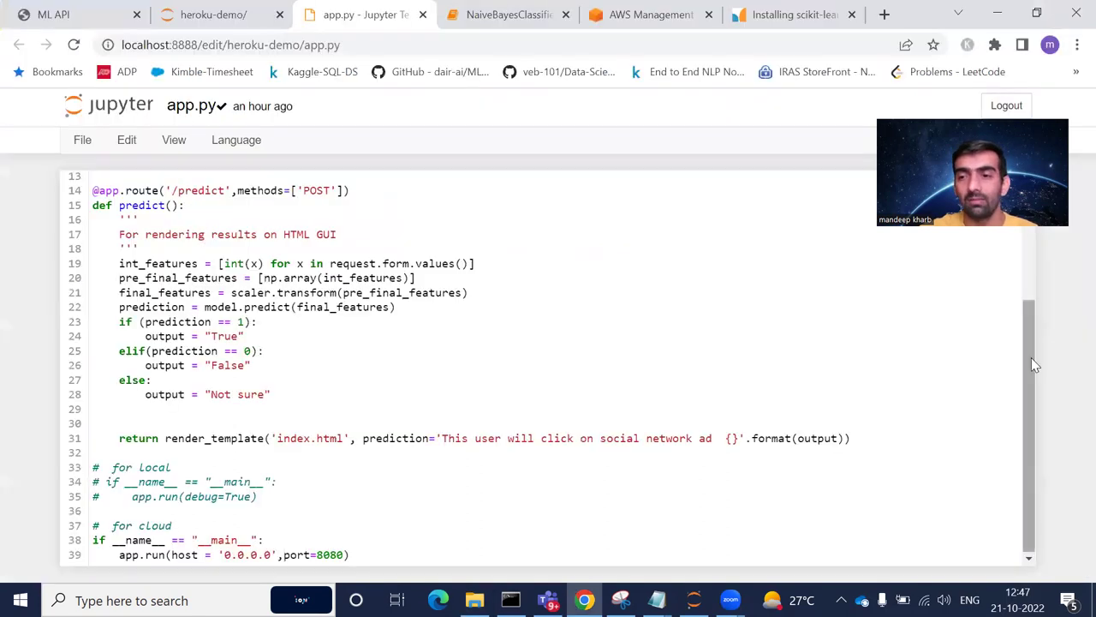
left_click_drag(1032, 357, 1037, 246)
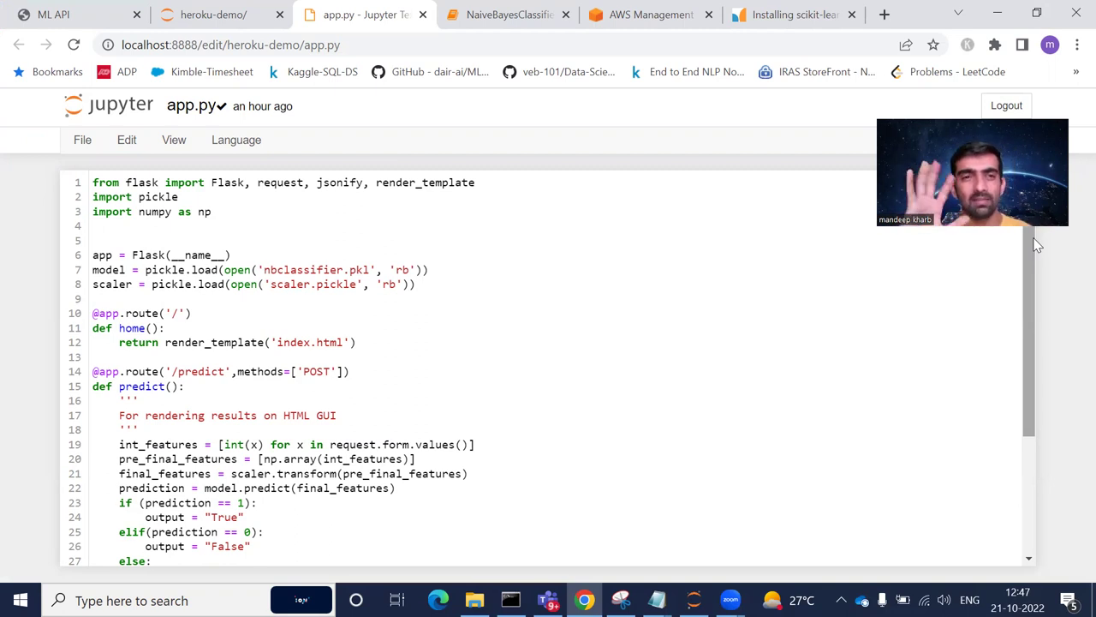
Step: Load the Social Network Ad Click Predictor's local home page at 127.0.0.1:8080
left_click(31, 10)
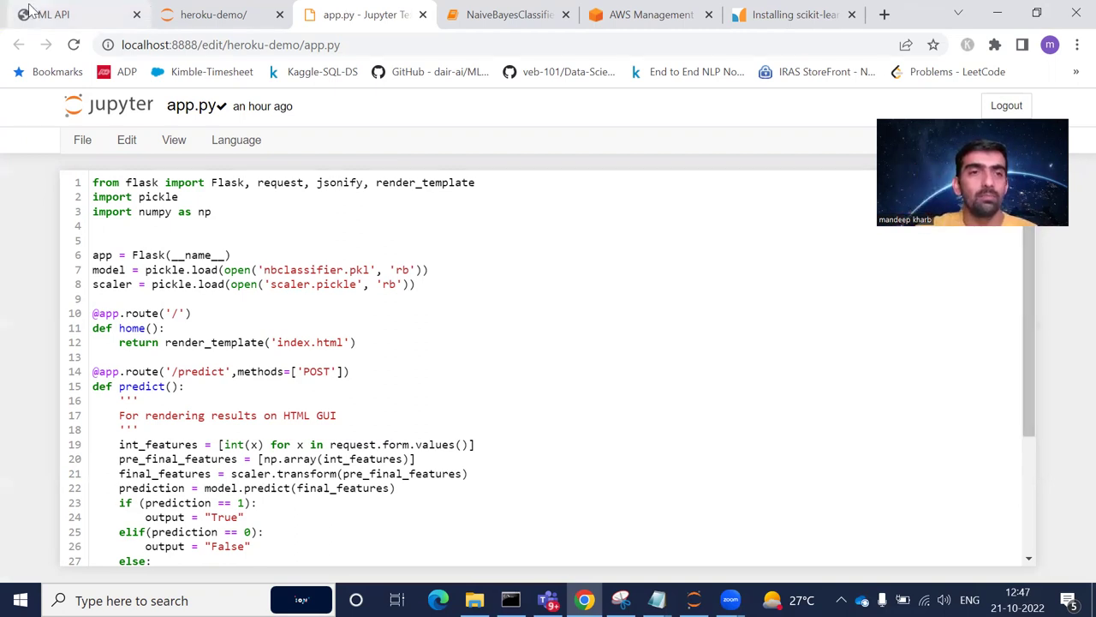
left_click_drag(47, 120, 387, 110)
left_click_drag(142, 45, 282, 49)
left_click(282, 49)
key("BackSpace")
key("BackSpace")
key("BackSpace")
key("BackSpace")
key("BackSpace")
key("BackSpace")
key("BackSpace")
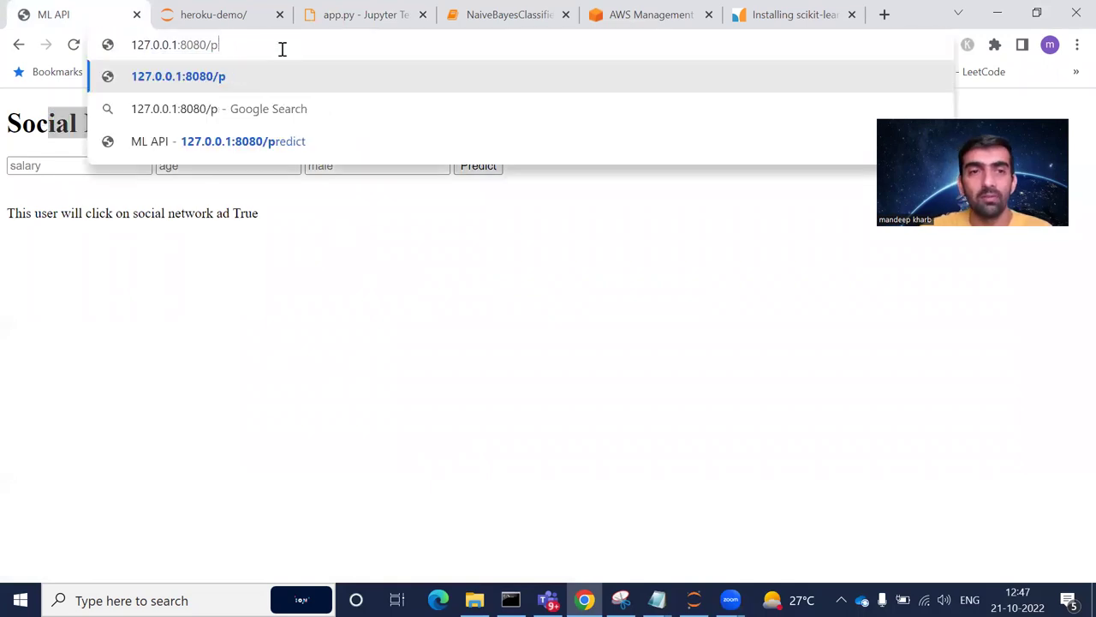
key("Return")
Step: Run a prediction with salary 123000, age 23 and male 1, and examine the returned result
left_click(90, 172)
type("12")
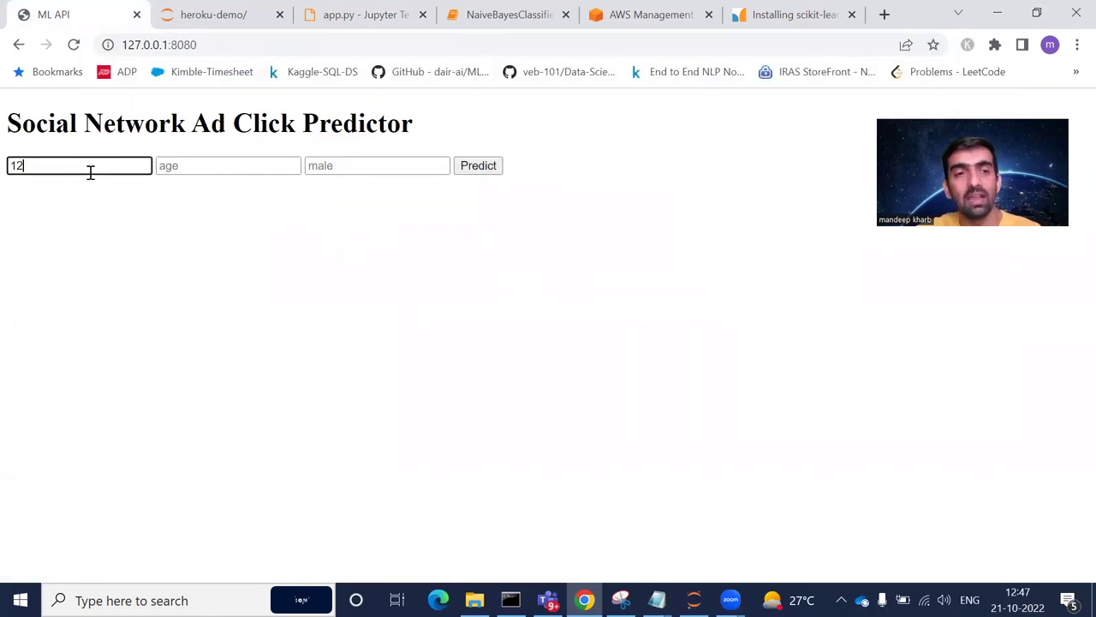
type("3000")
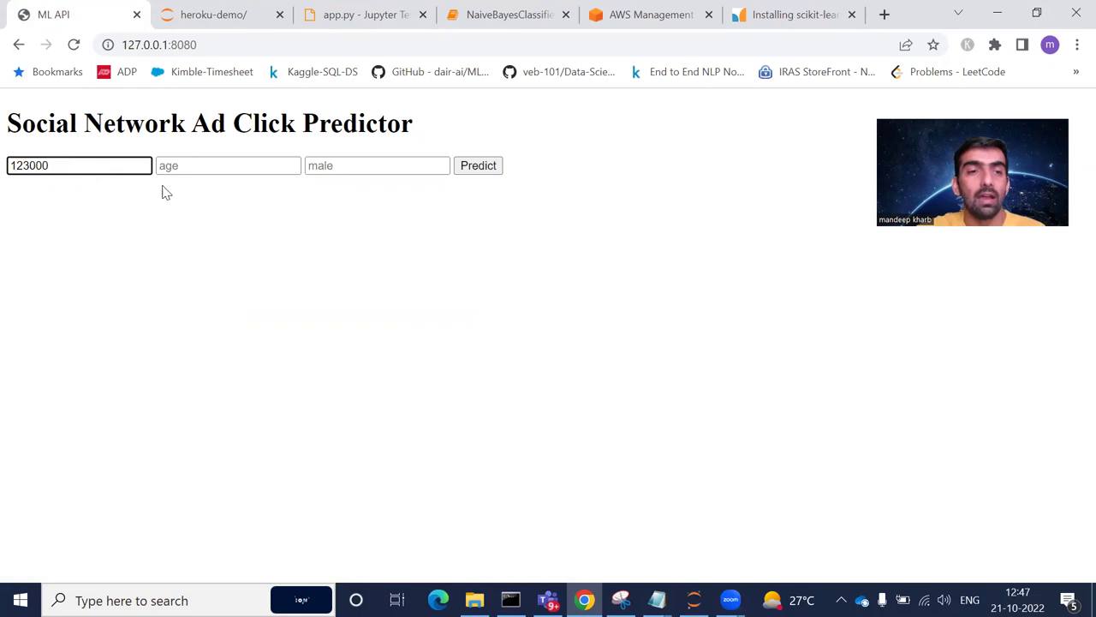
left_click(210, 166)
type("12")
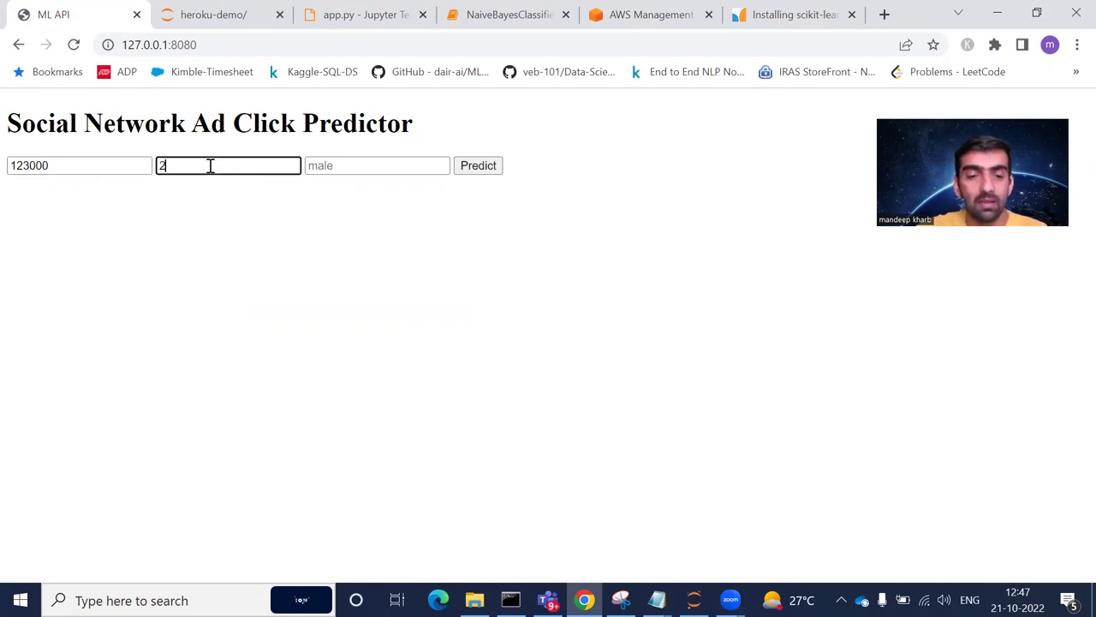
left_click(340, 172)
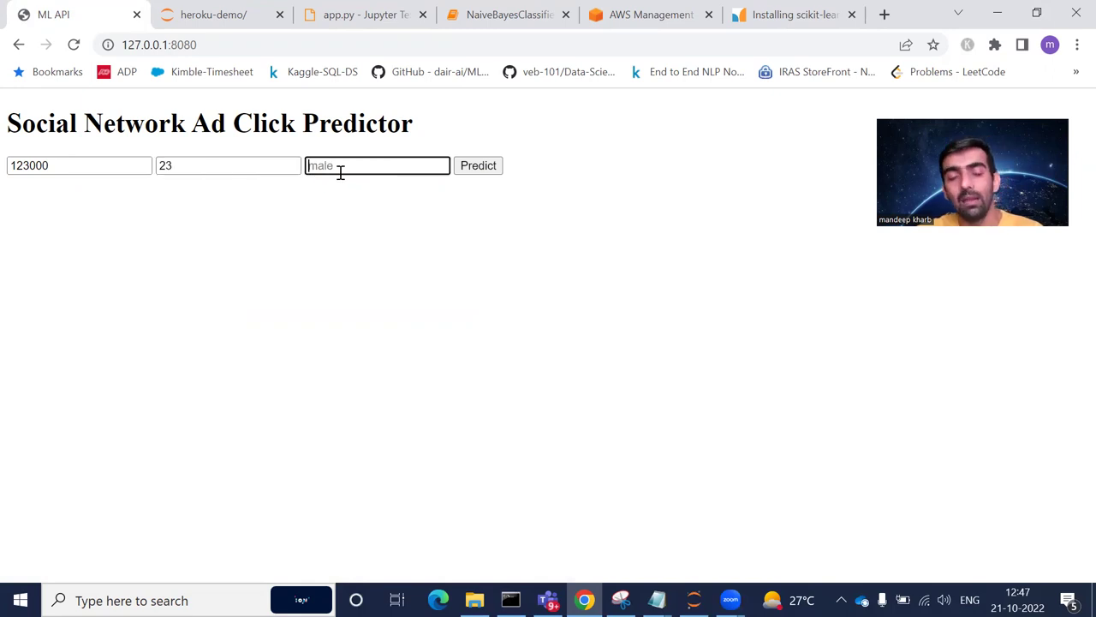
type("1")
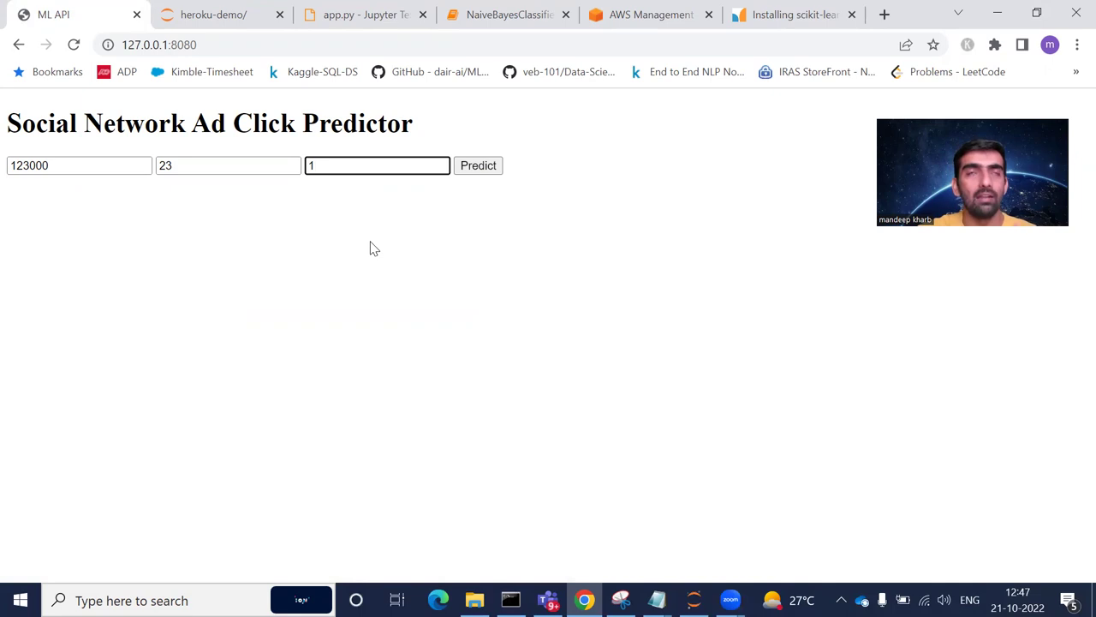
key("Return")
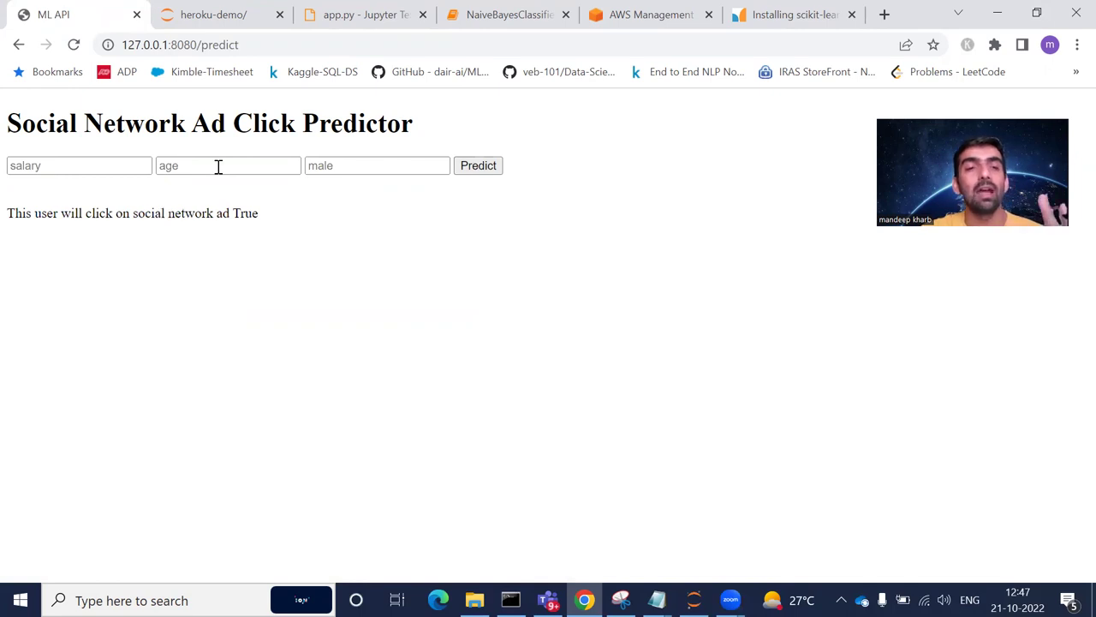
left_click_drag(228, 213, 283, 220)
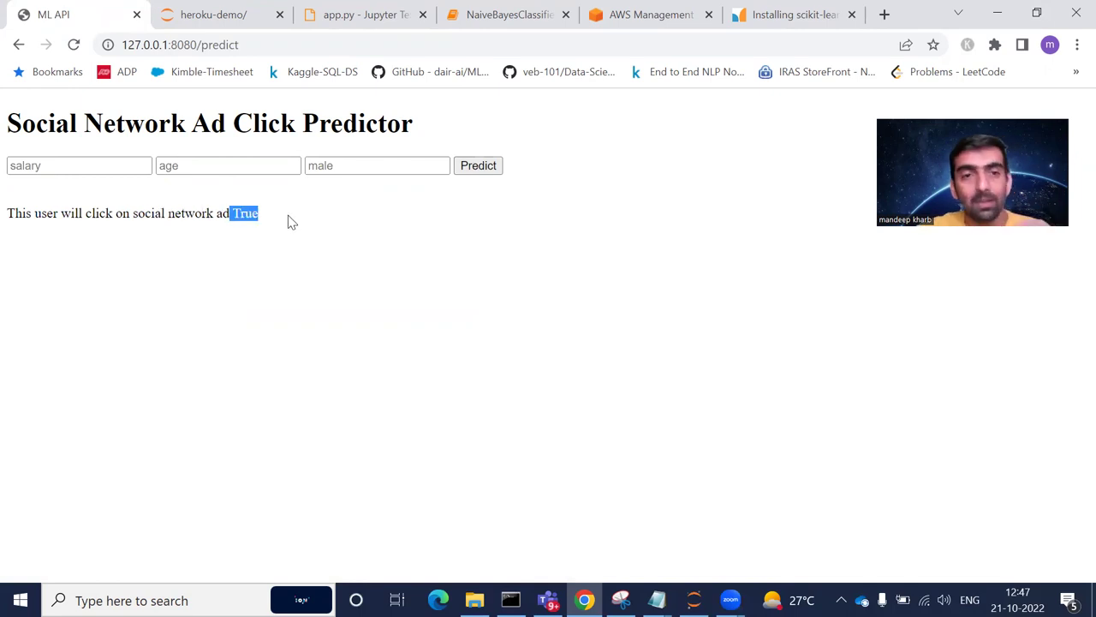
left_click(54, 170)
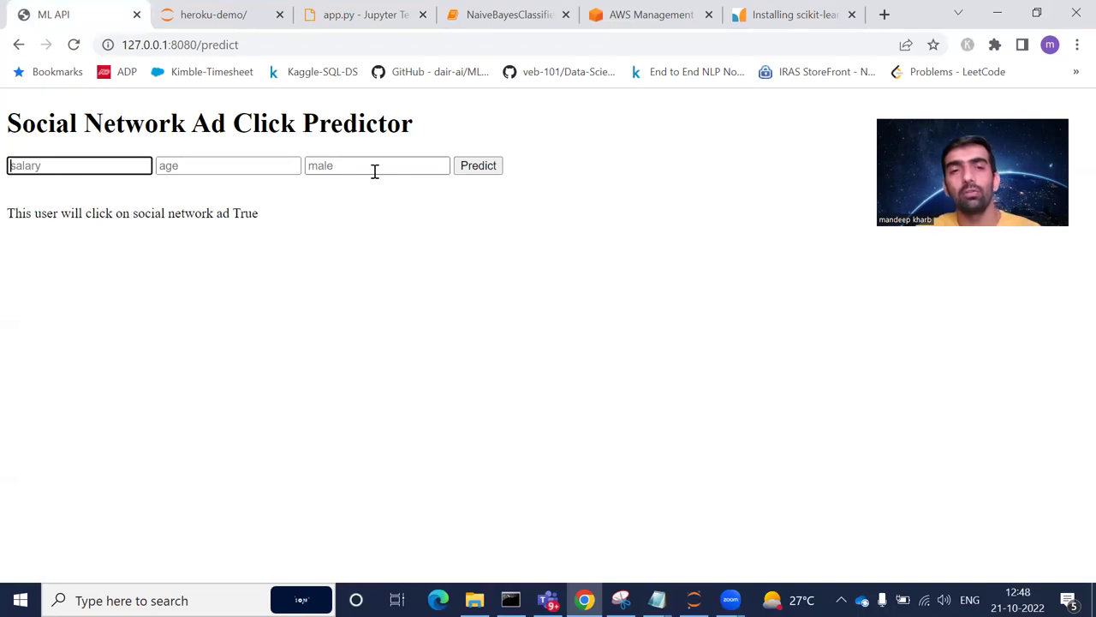
left_click_drag(122, 213, 291, 220)
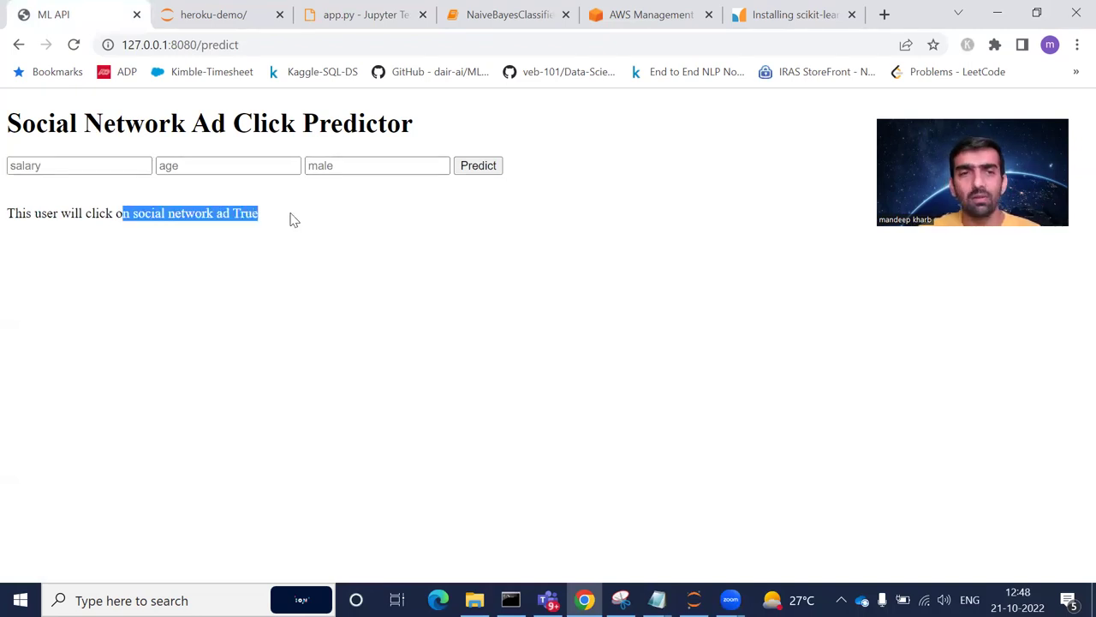
Step: Review the first four items of the Notepad checklist, from Build & Save Model to Create AWS account
left_click(657, 600)
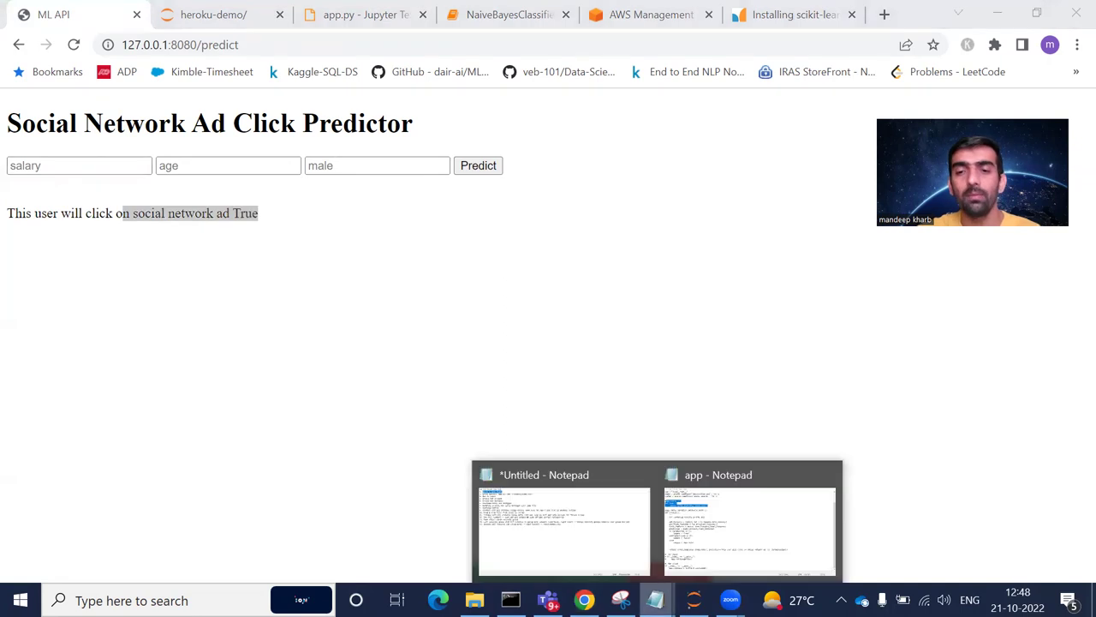
left_click(561, 517)
left_click(60, 58)
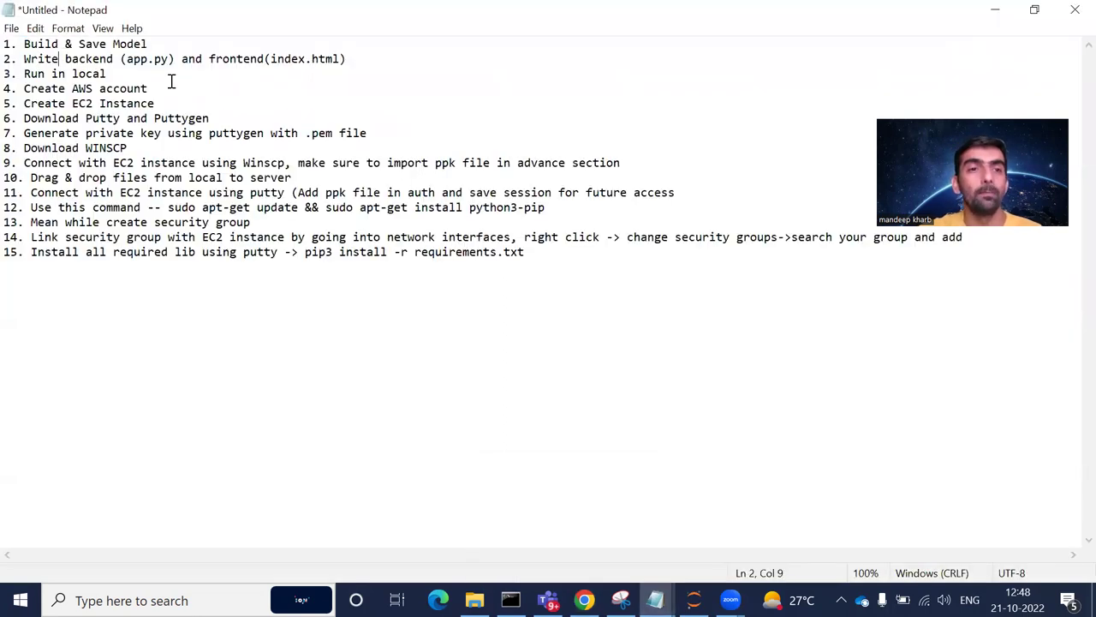
left_click_drag(24, 44, 186, 47)
left_click_drag(24, 58, 247, 61)
left_click_drag(105, 74, 7, 45)
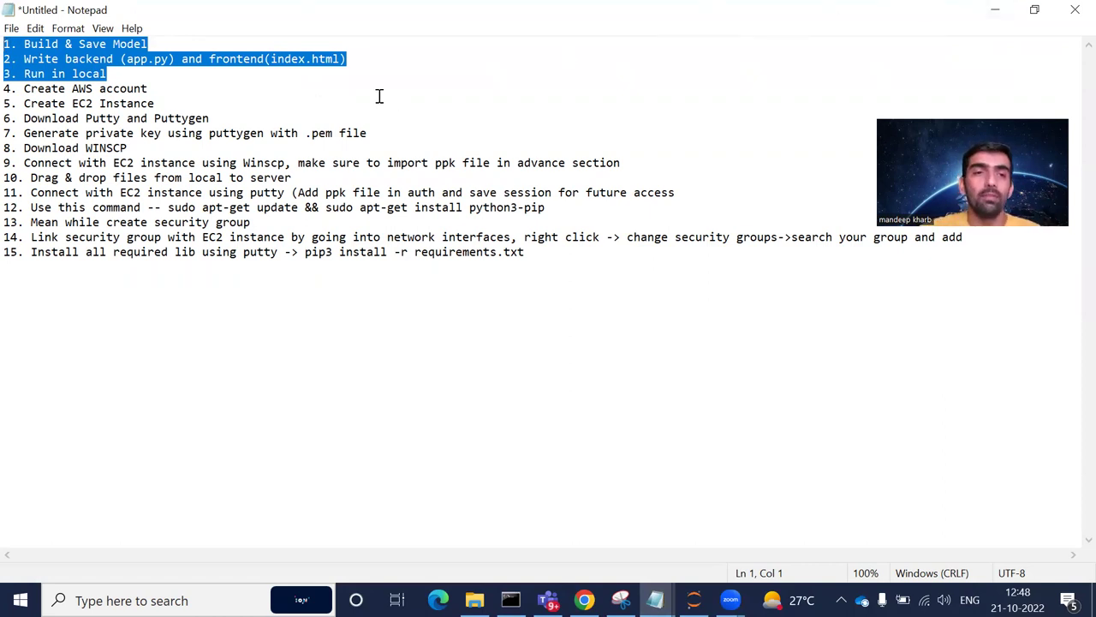
left_click_drag(149, 89, 23, 89)
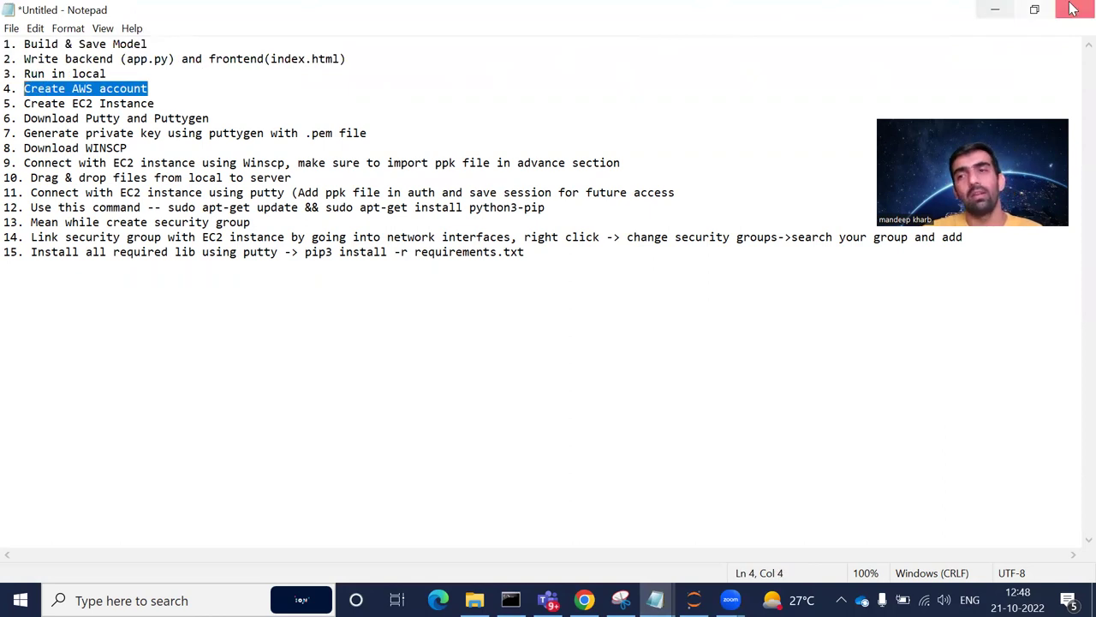
left_click(992, 8)
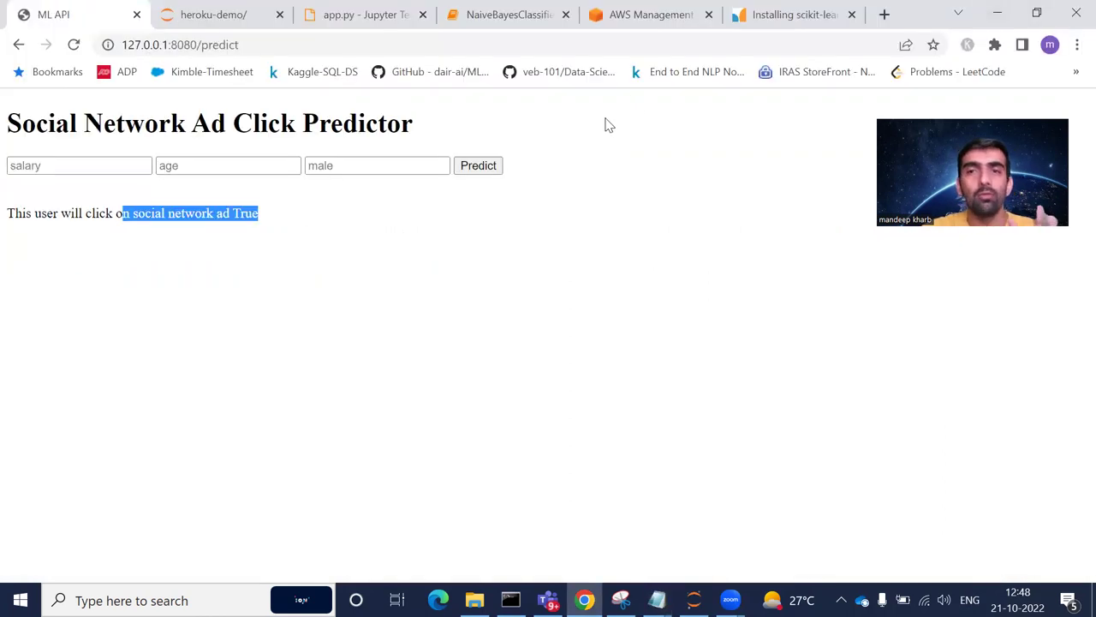
Step: View the AWS Management Console home, and look up "aws login" on Google in a separate tab that is closed again
left_click(623, 13)
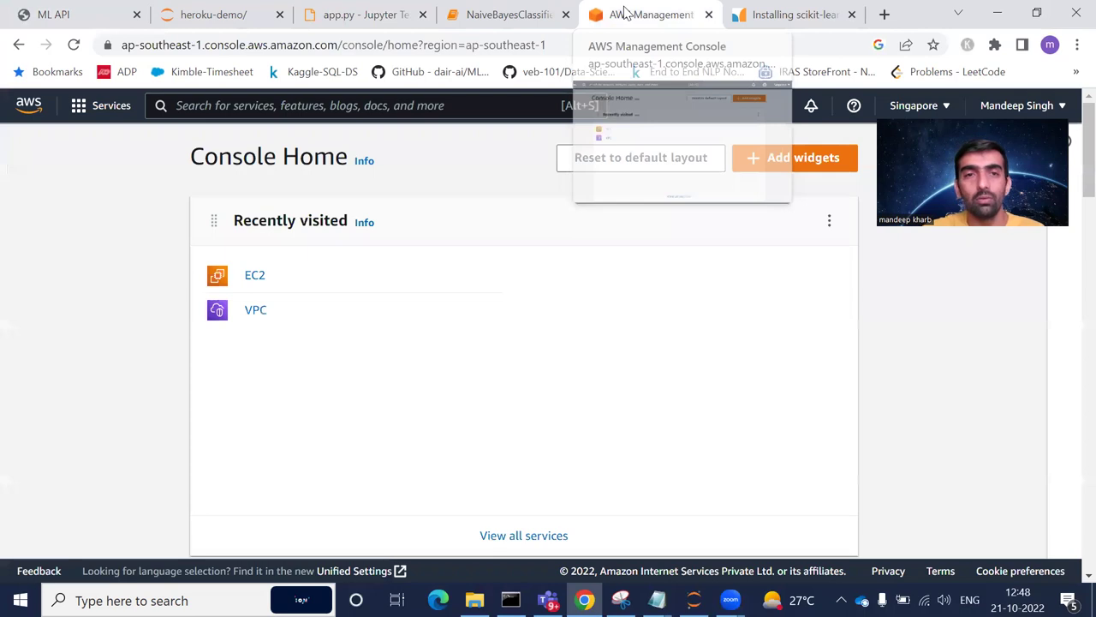
left_click(884, 13)
type("aws")
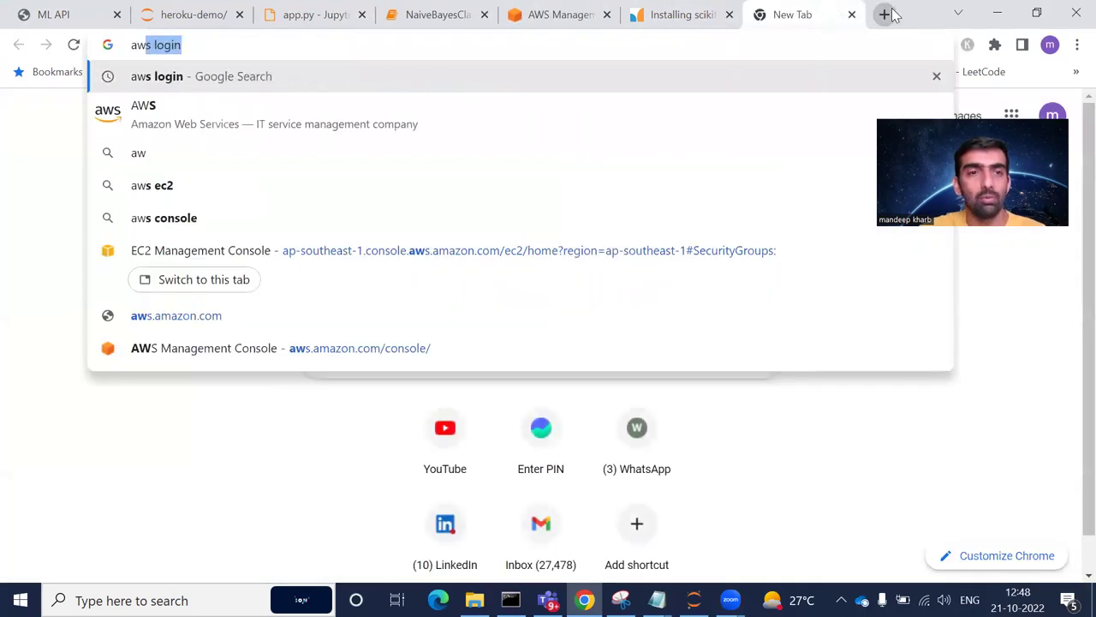
key("Return")
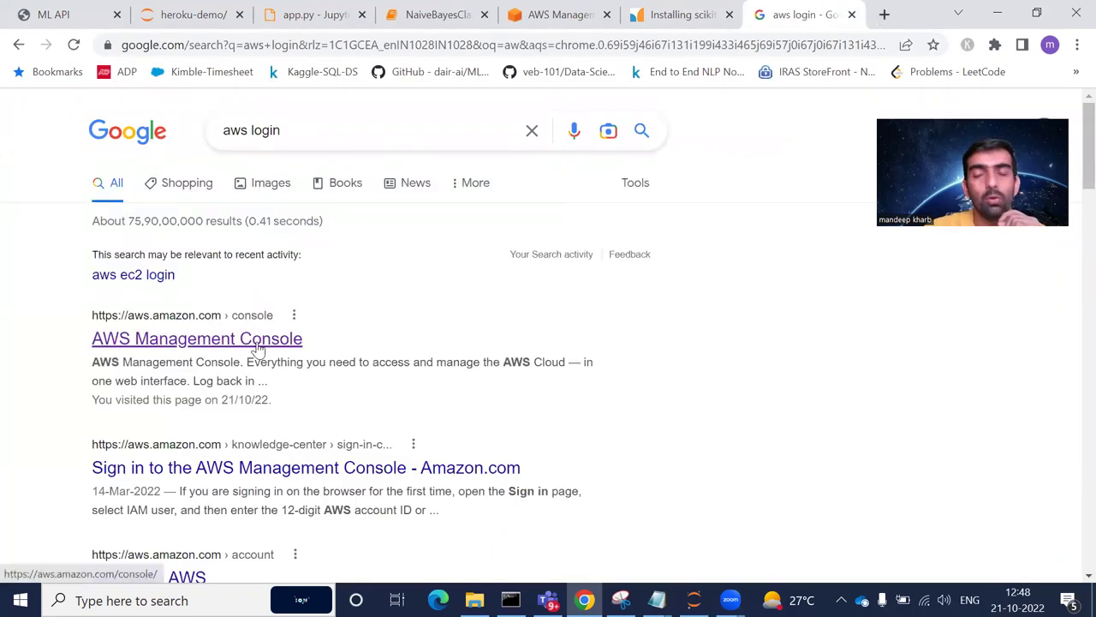
left_click(851, 15)
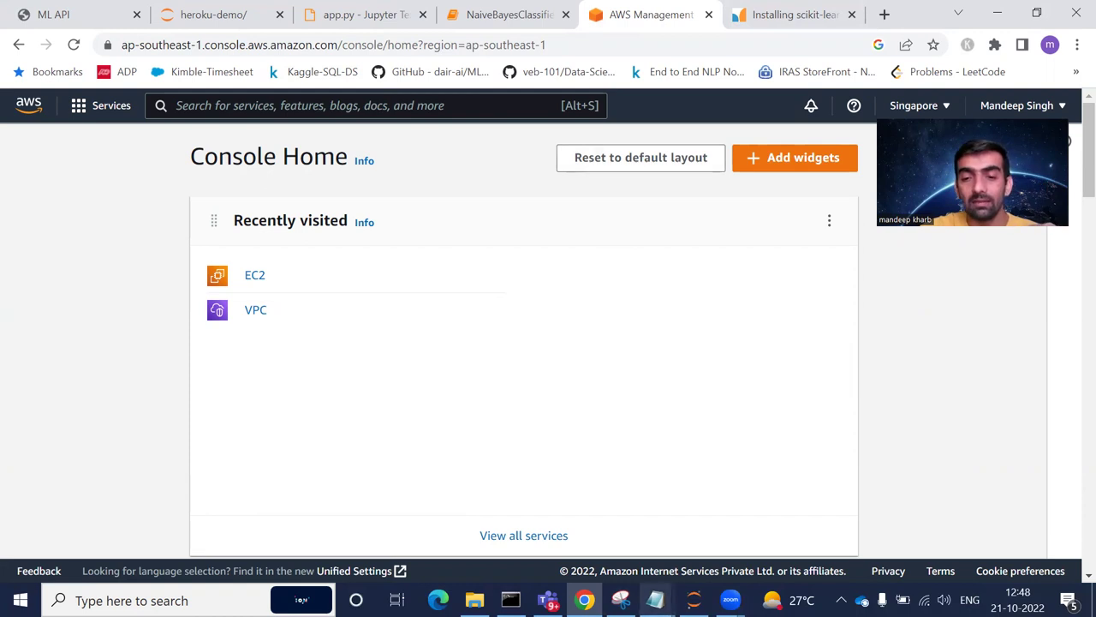
Step: Close the app Notepad file and check the Create EC2 Instance item in the untitled checklist before returning to the AWS console
left_click(657, 600)
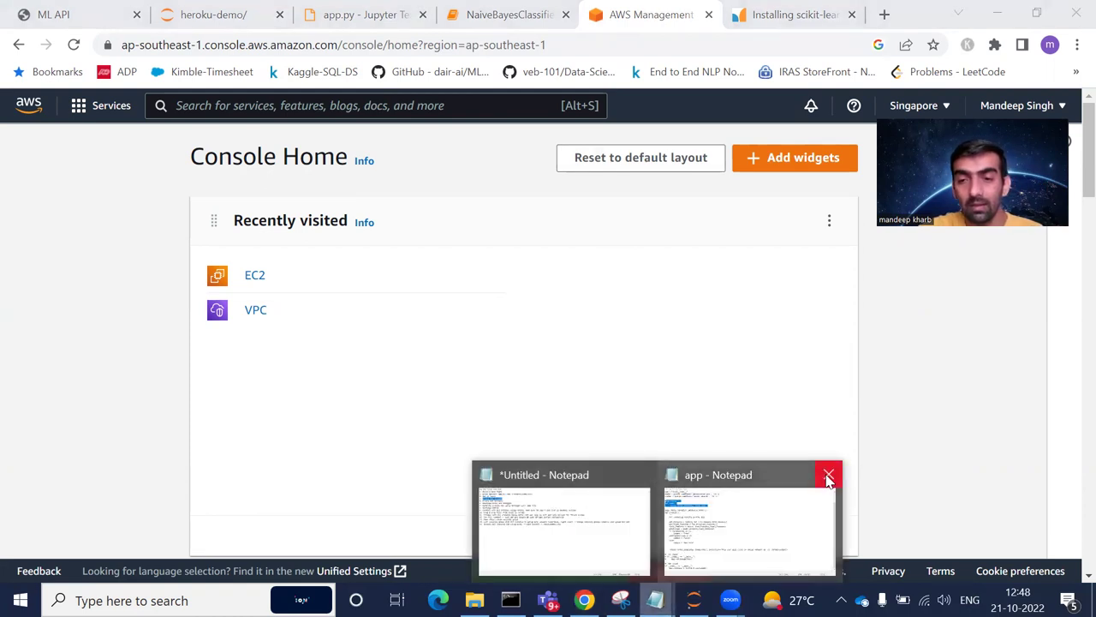
left_click(827, 476)
left_click(711, 528)
left_click_drag(44, 104, 164, 104)
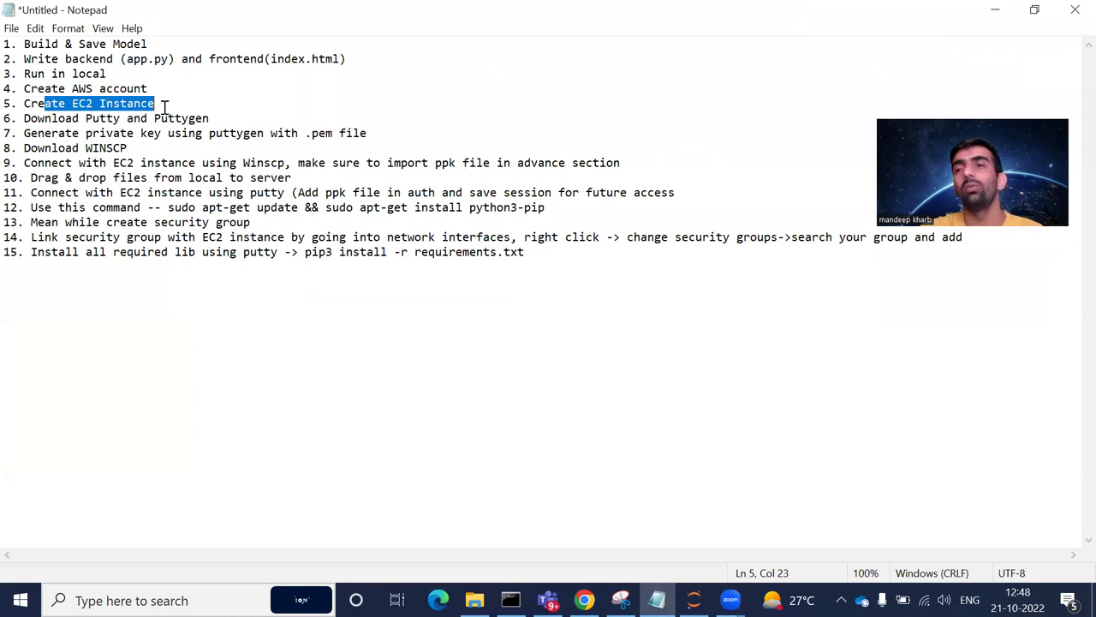
left_click(996, 9)
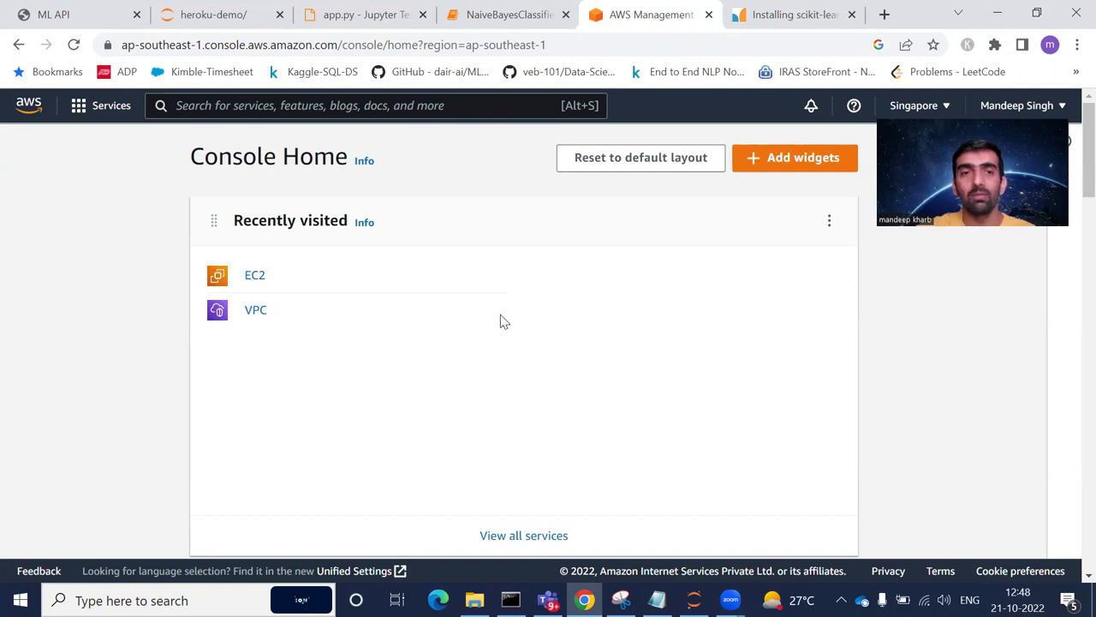
Step: Search the AWS services for ec2 and open the EC2 dashboard
left_click(270, 109)
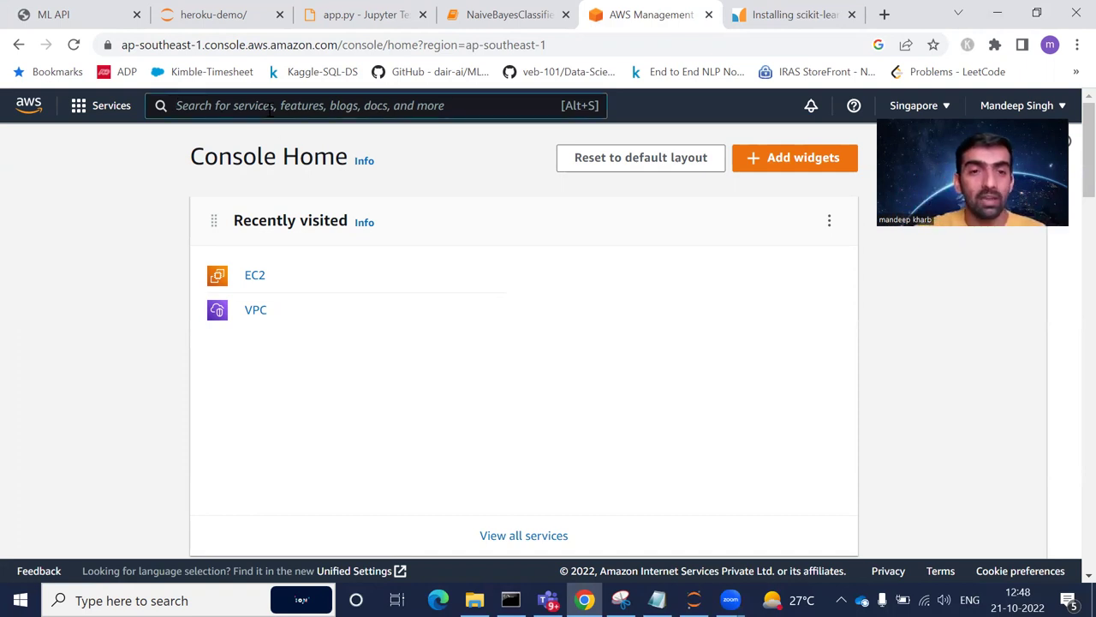
type("ec2")
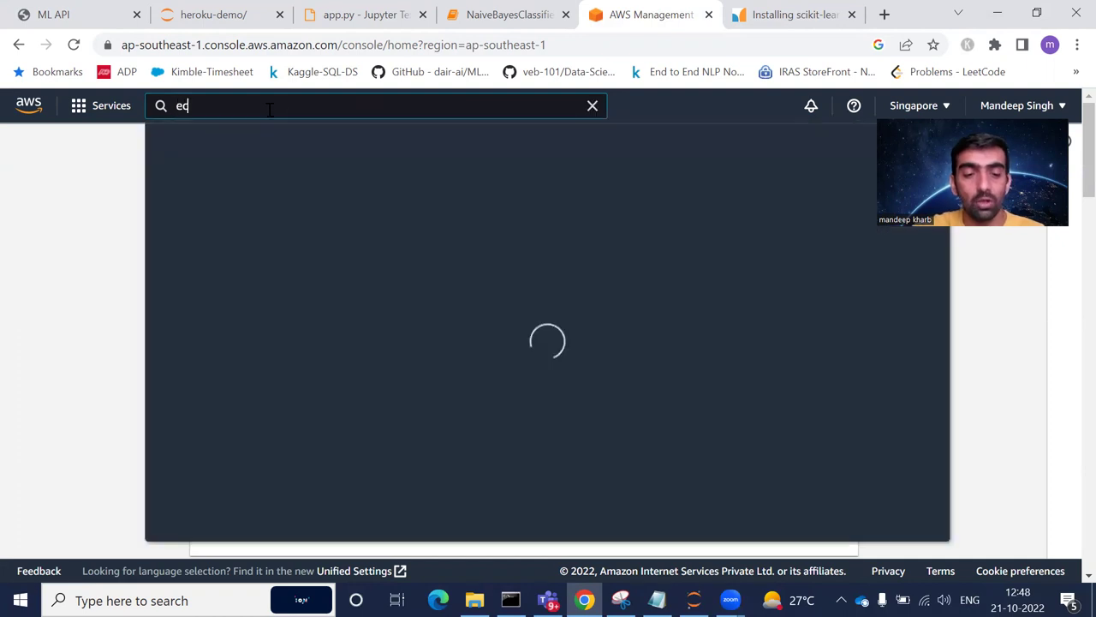
mouse_move(415, 238)
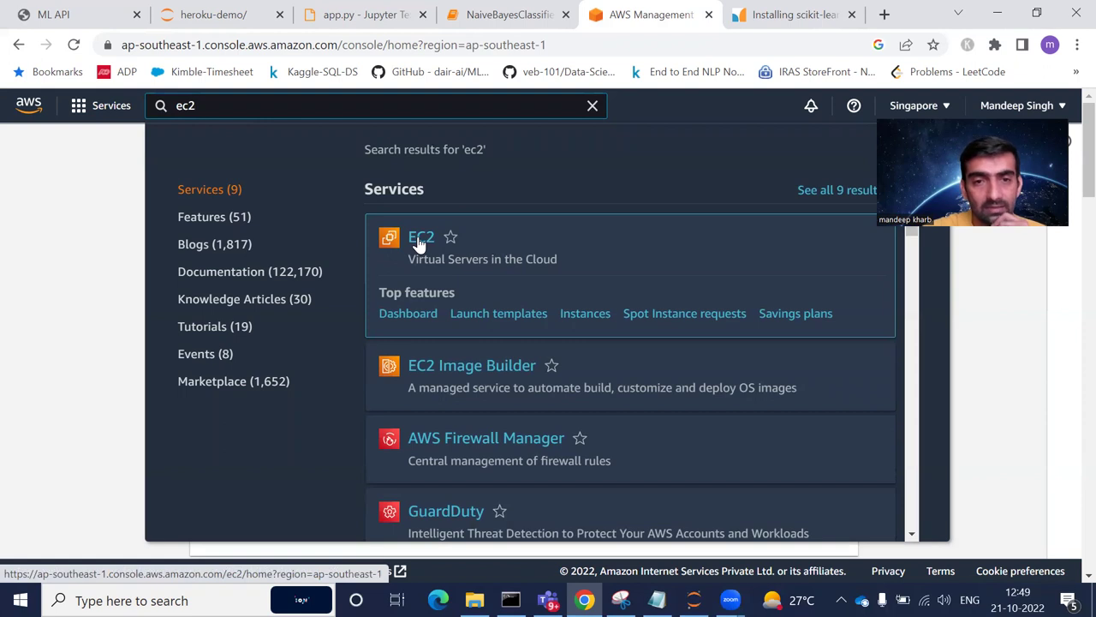
left_click(419, 244)
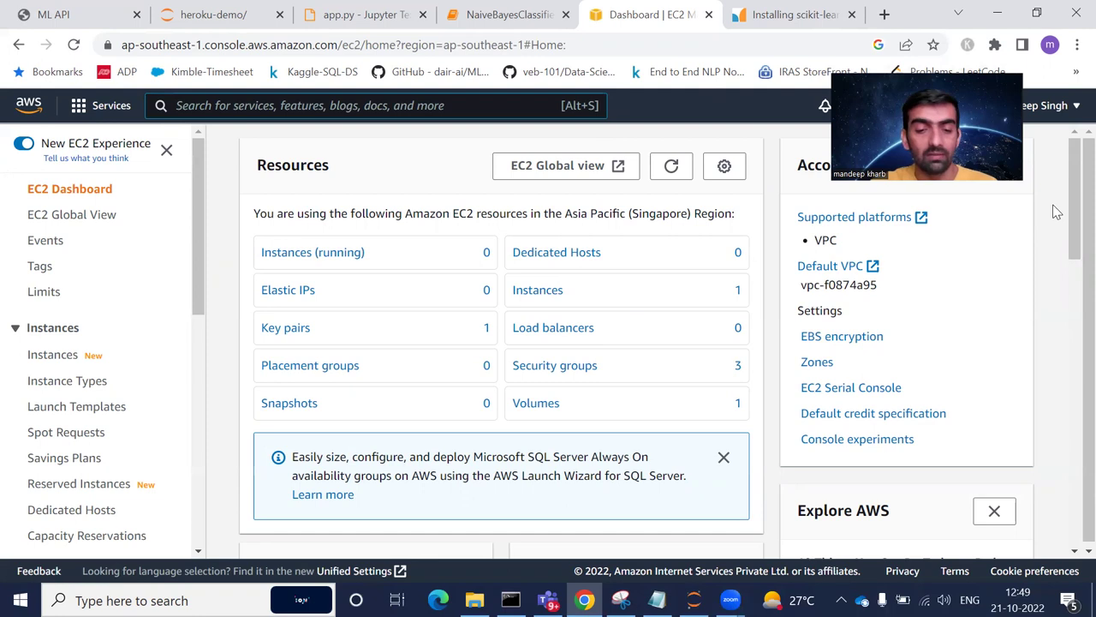
Step: Find "launch in" on the EC2 dashboard page and start launching a new instance
key("ctrl+f")
key("Right")
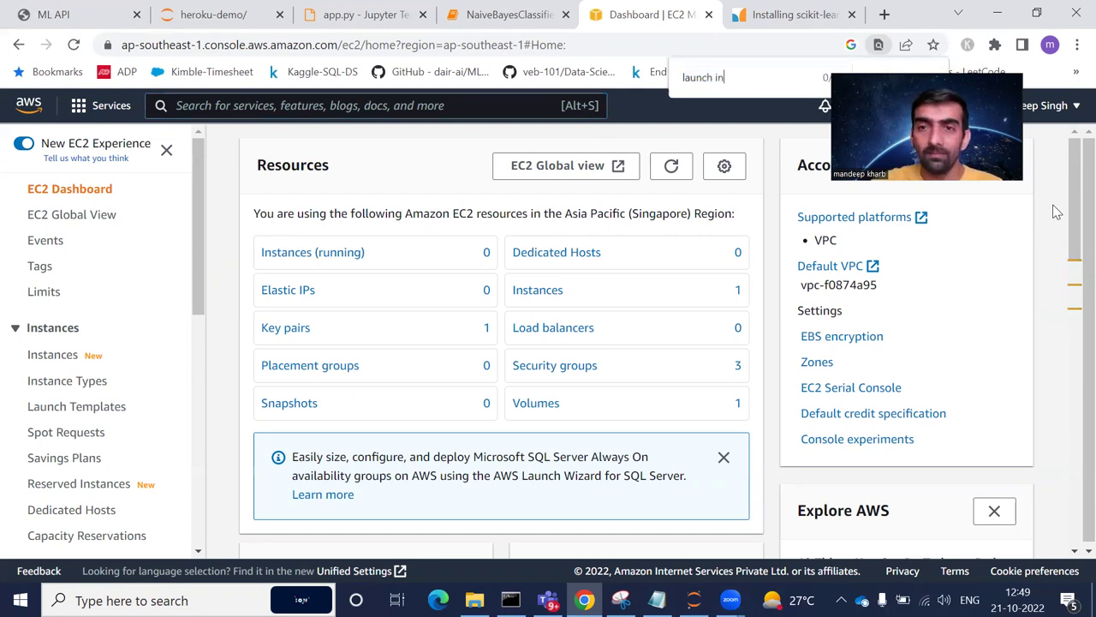
key("Return")
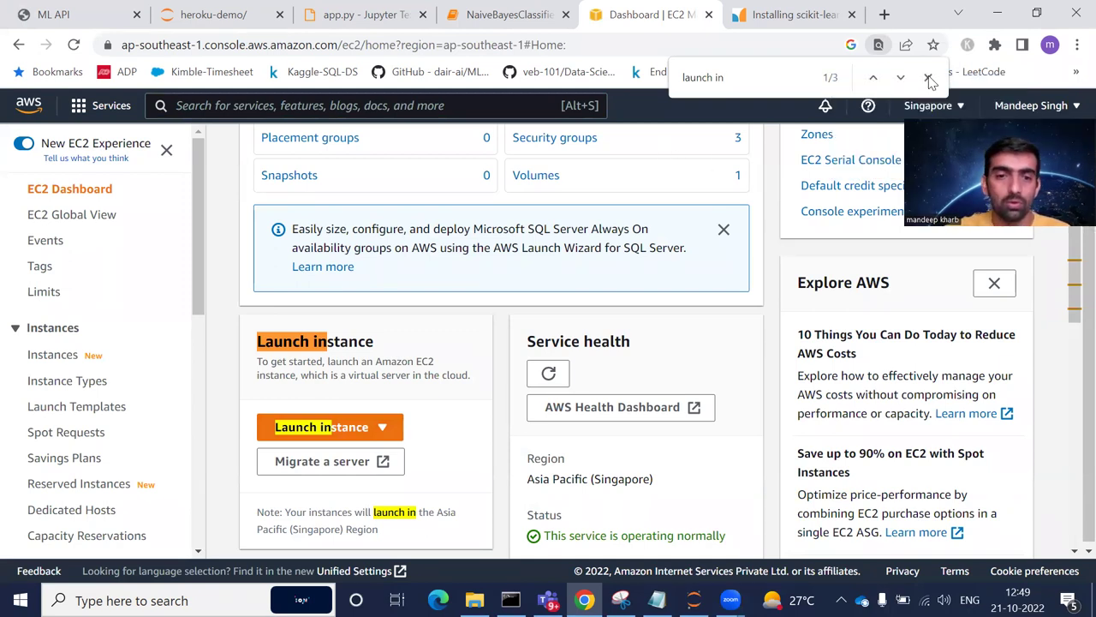
left_click(929, 79)
left_click(382, 427)
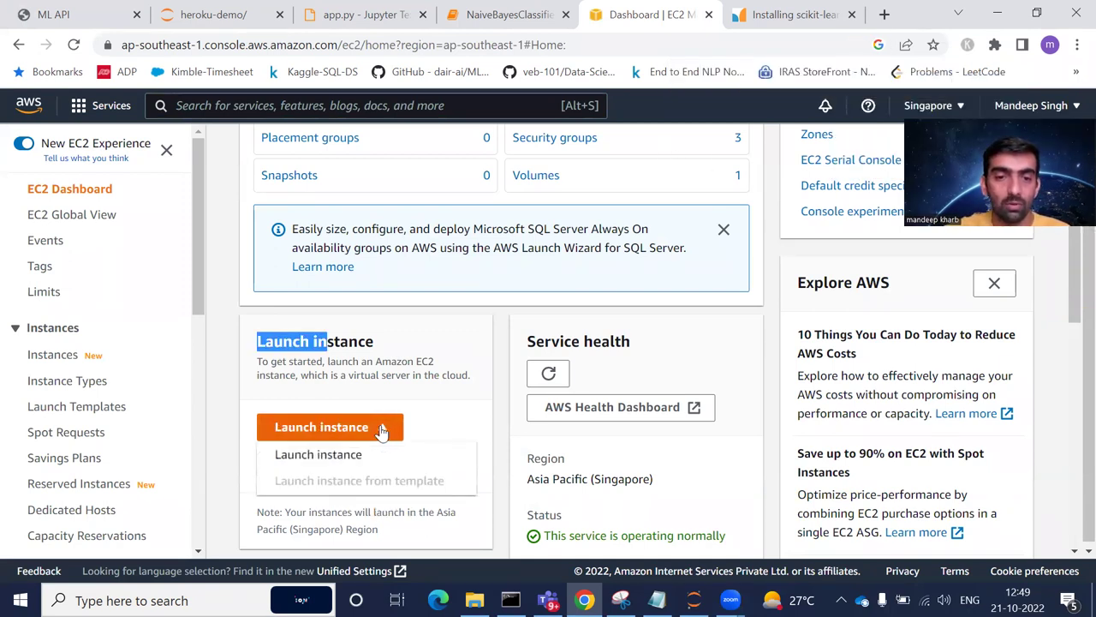
left_click(329, 462)
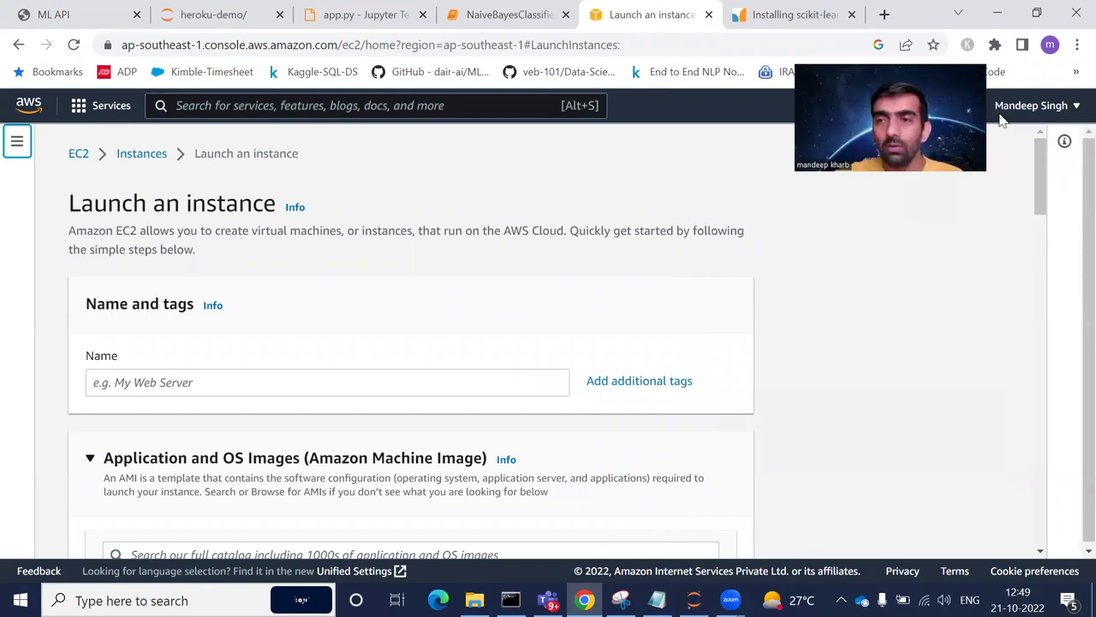
Step: Look over the operating system image section of the launch form and name the instance MLDEMO
left_click_drag(1039, 158, 1038, 209)
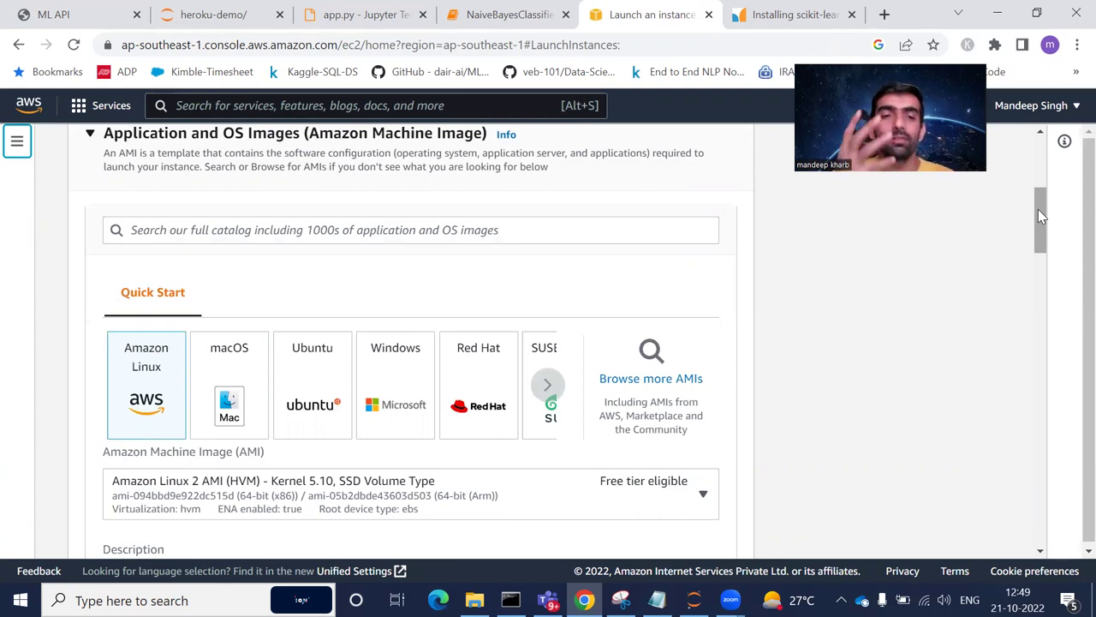
left_click_drag(1040, 215, 1037, 134)
left_click(118, 382)
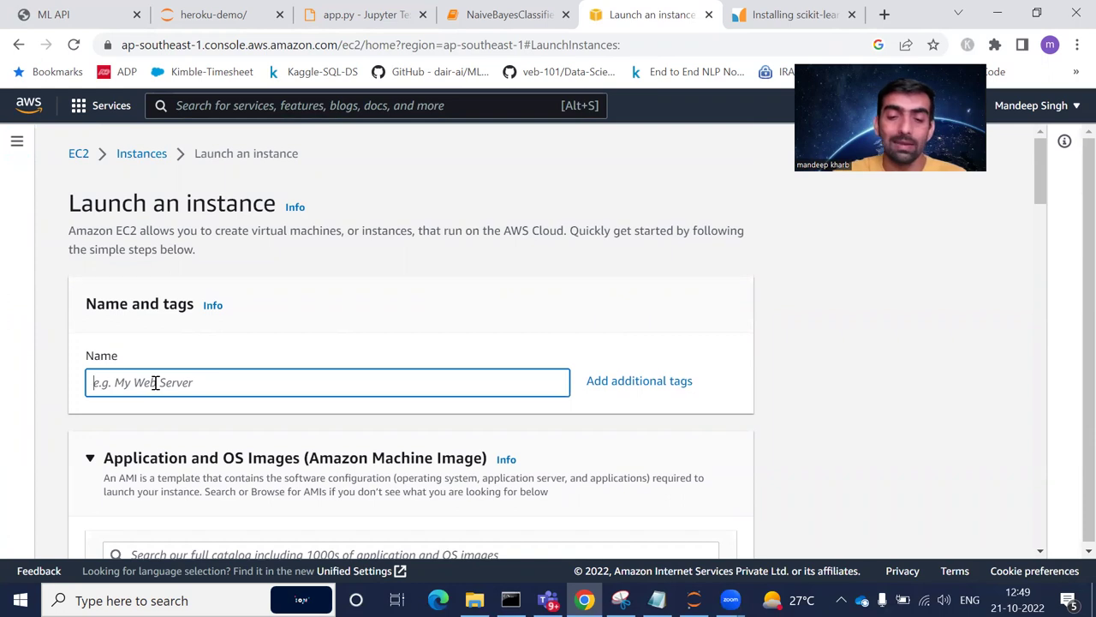
type("M")
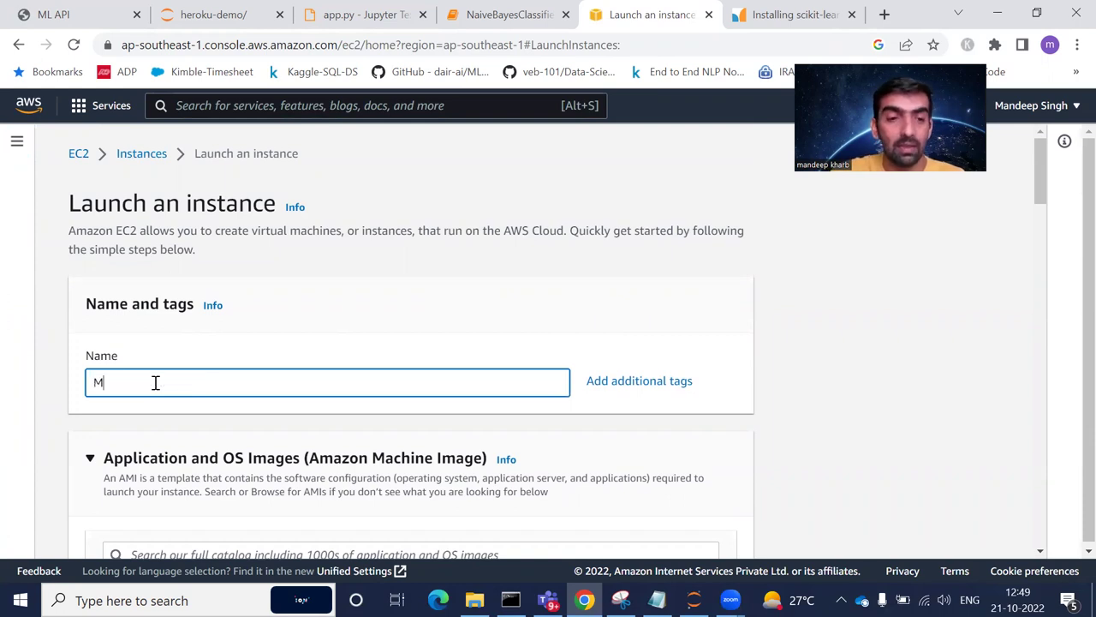
type("LDEMO")
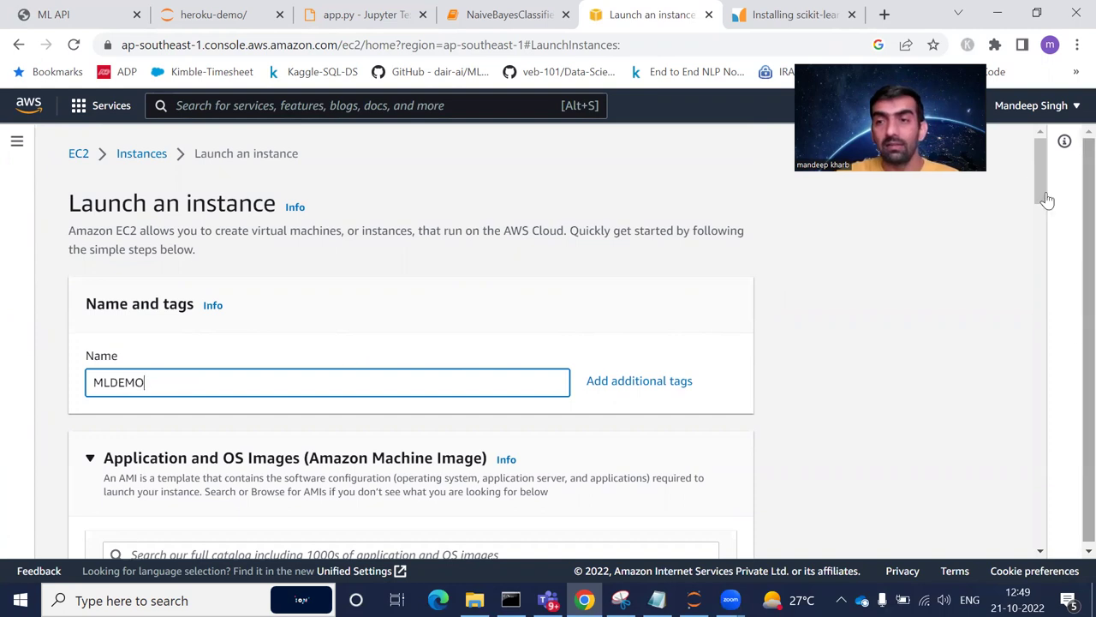
Step: Search the machine image catalog for ubuntu and select Ubuntu Server 22.04 LTS (HVM), SSD Volume Type, 64-bit (x86) for the instance
left_click_drag(1038, 174, 1041, 218)
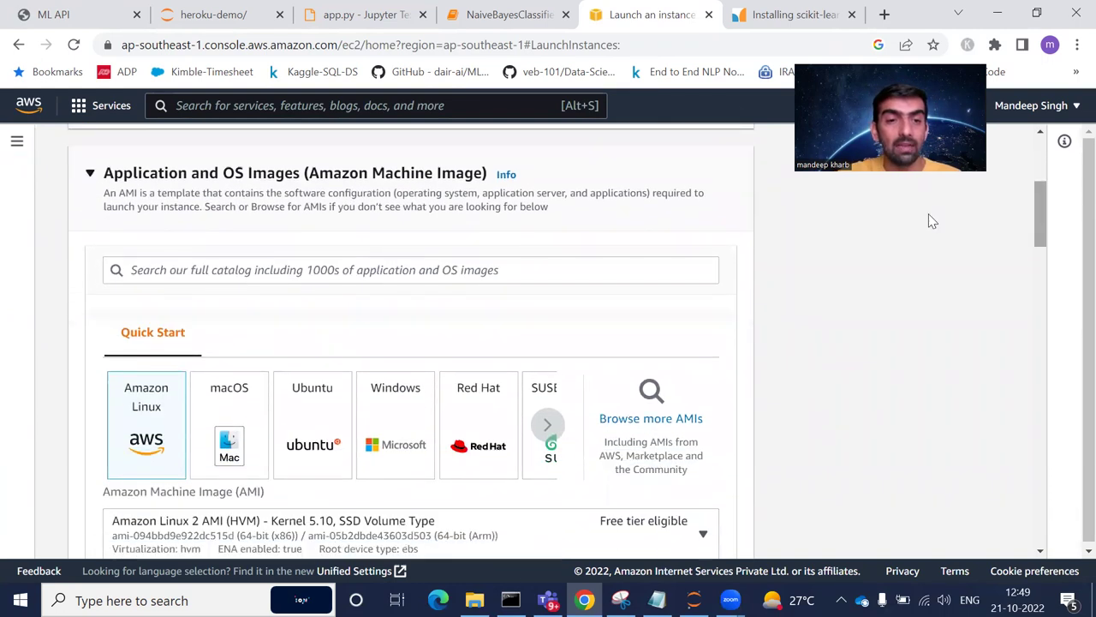
left_click(257, 274)
type("ub")
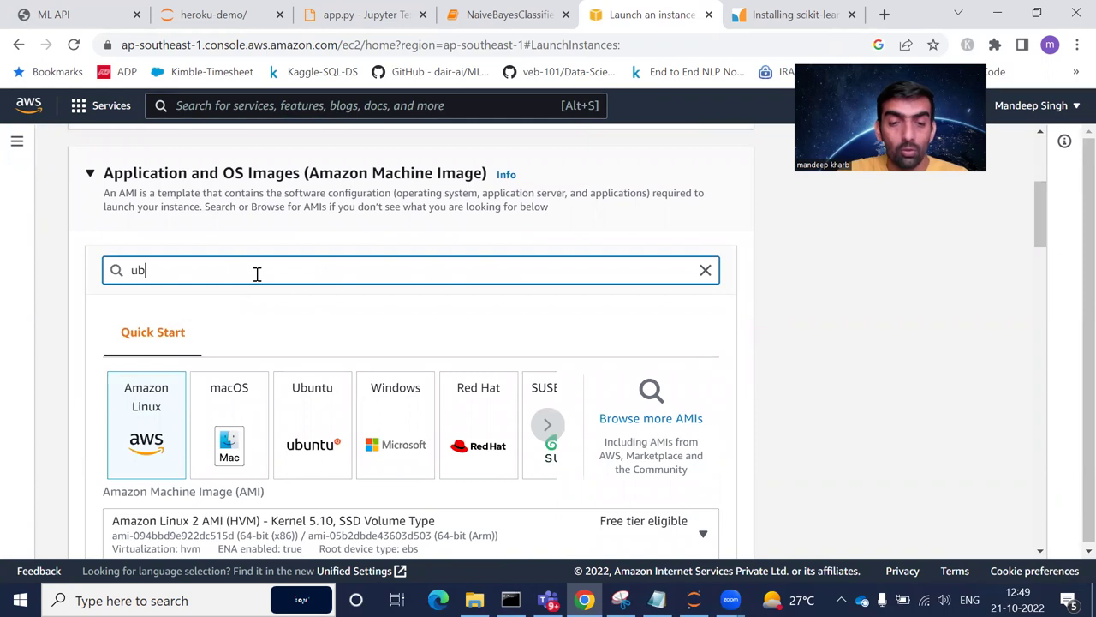
type("untu")
key("Return")
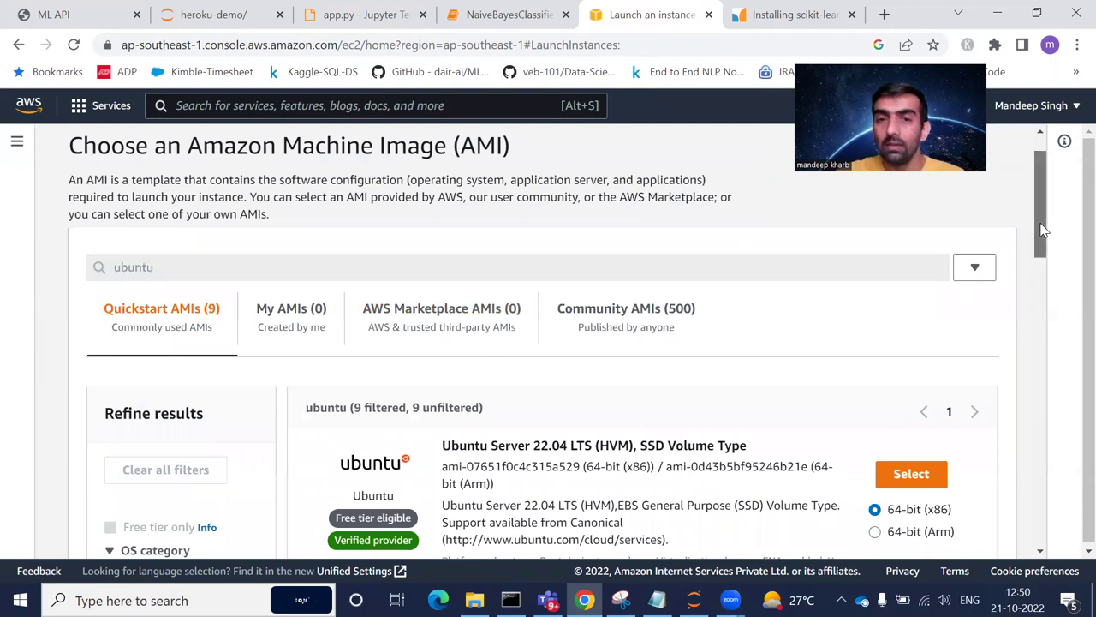
scroll(1047, 253, "down", 2)
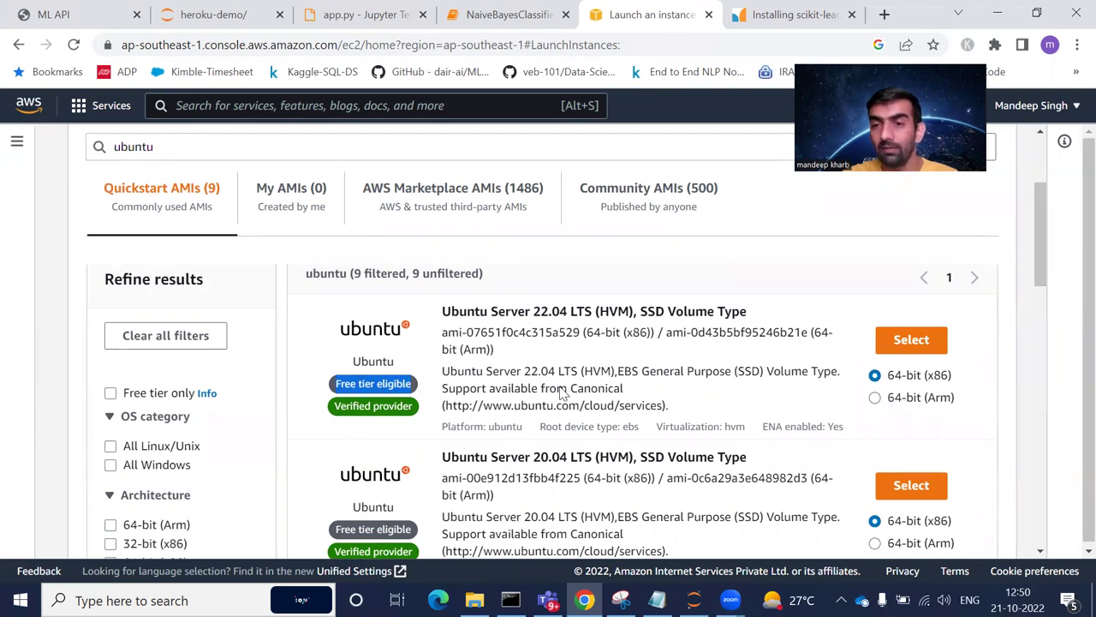
left_click(898, 346)
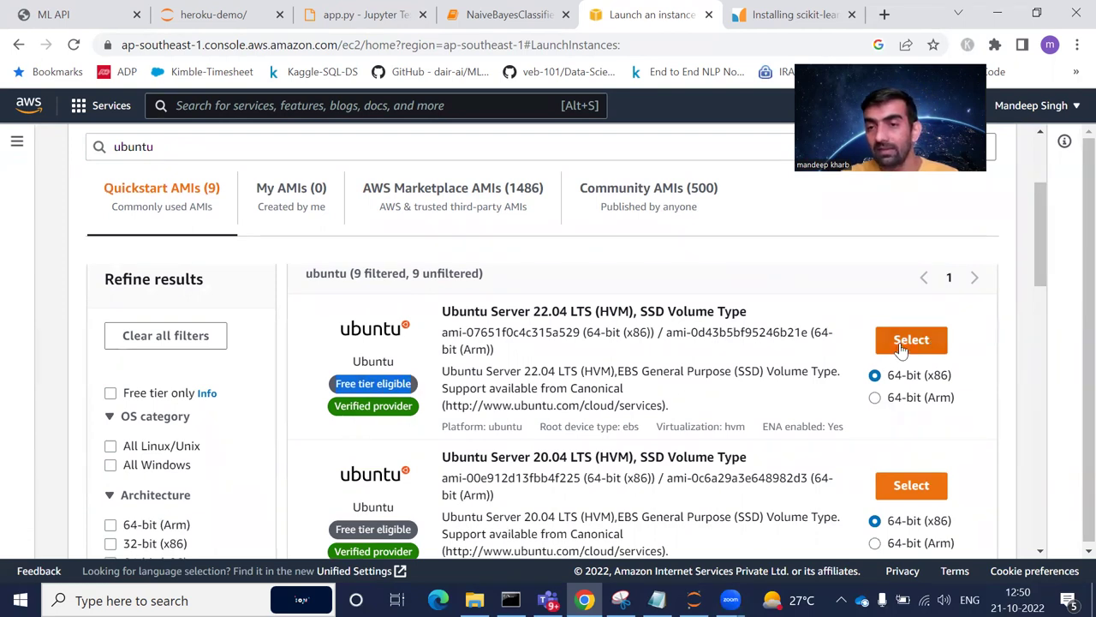
left_click(925, 340)
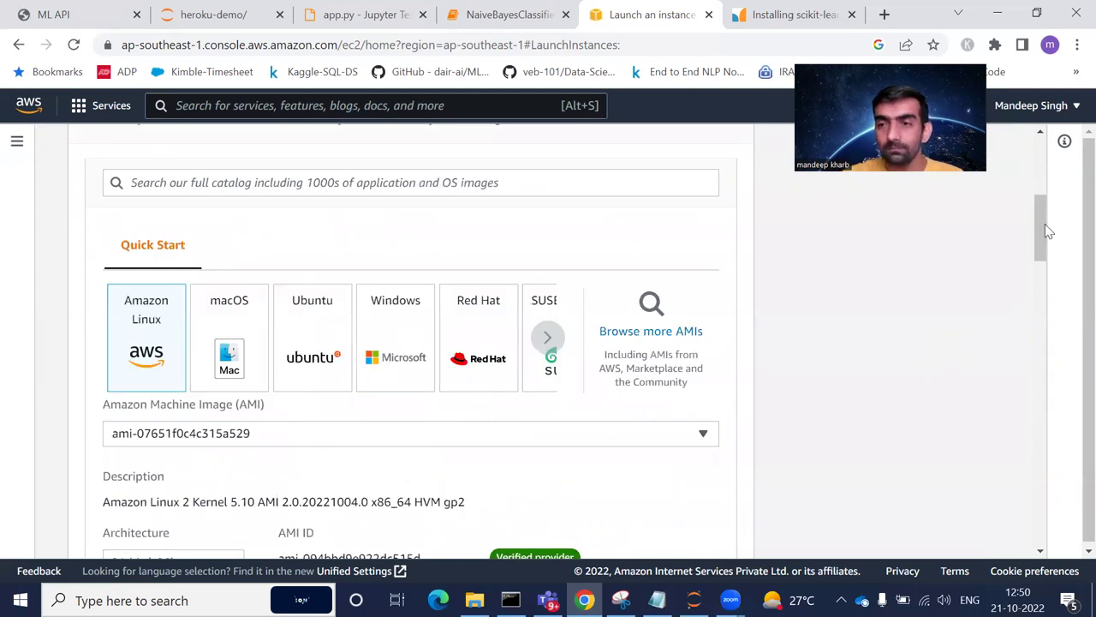
scroll(1039, 248, "down", 3)
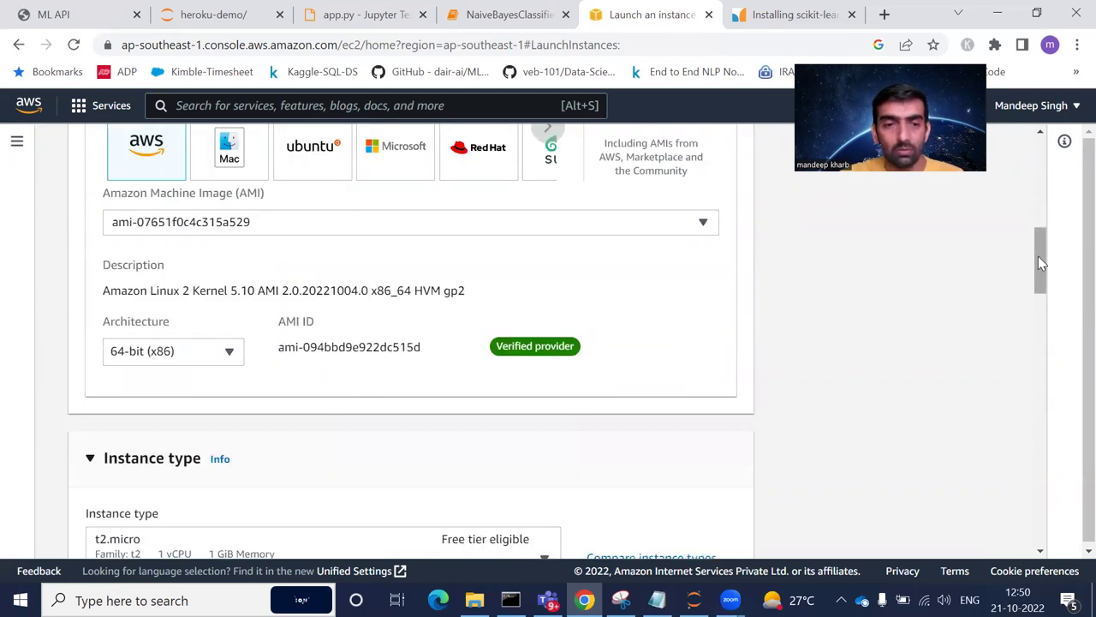
scroll(1039, 262, "down", 3)
scroll(1037, 256, "up", 5)
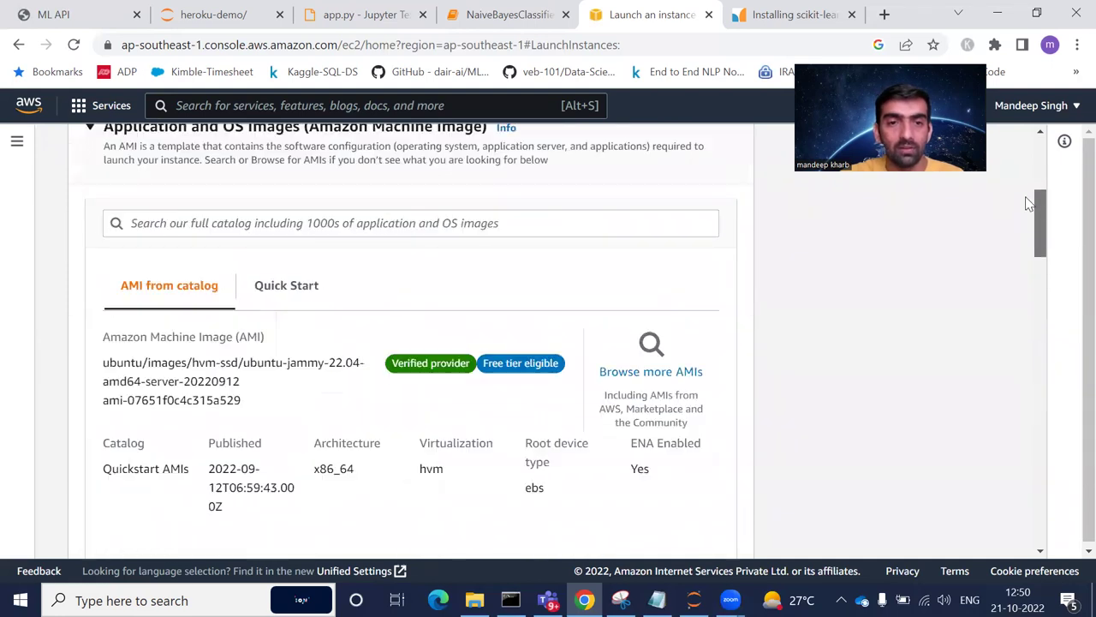
Step: Create a new login key pair named MLDEMO with RSA type and .pem private key format
scroll(1022, 240, "down", 3)
scroll(1026, 248, "down", 4)
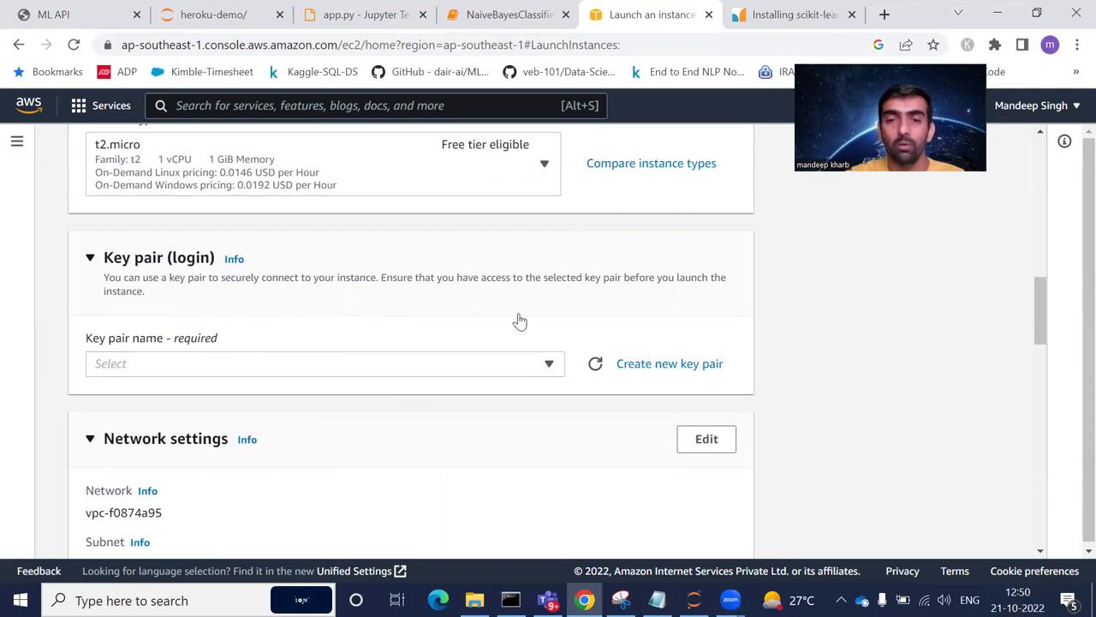
left_click(664, 371)
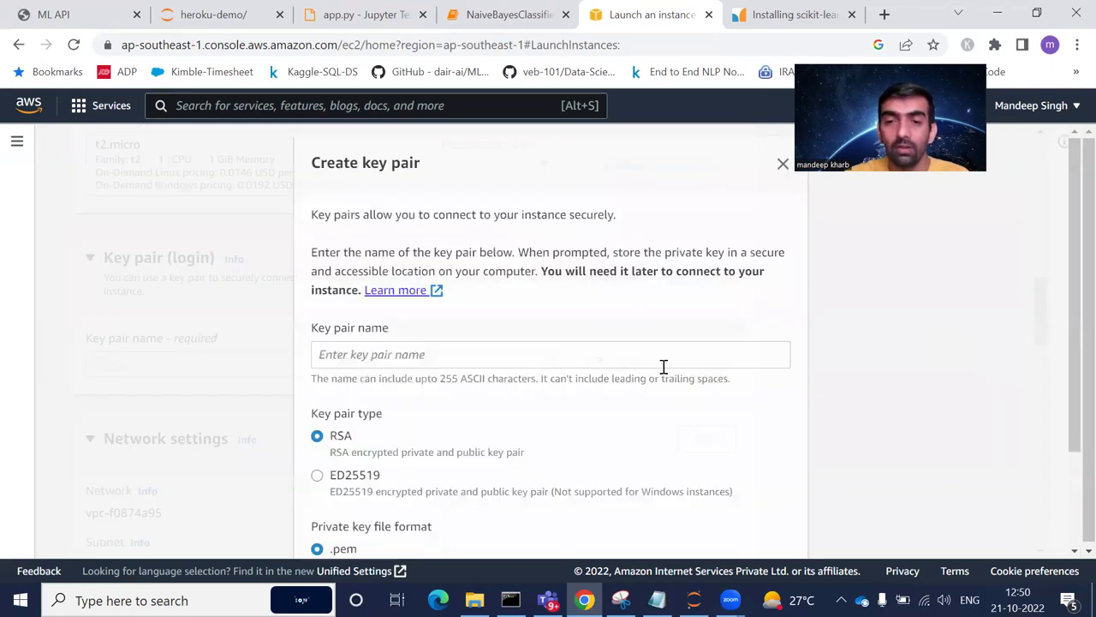
left_click(478, 359)
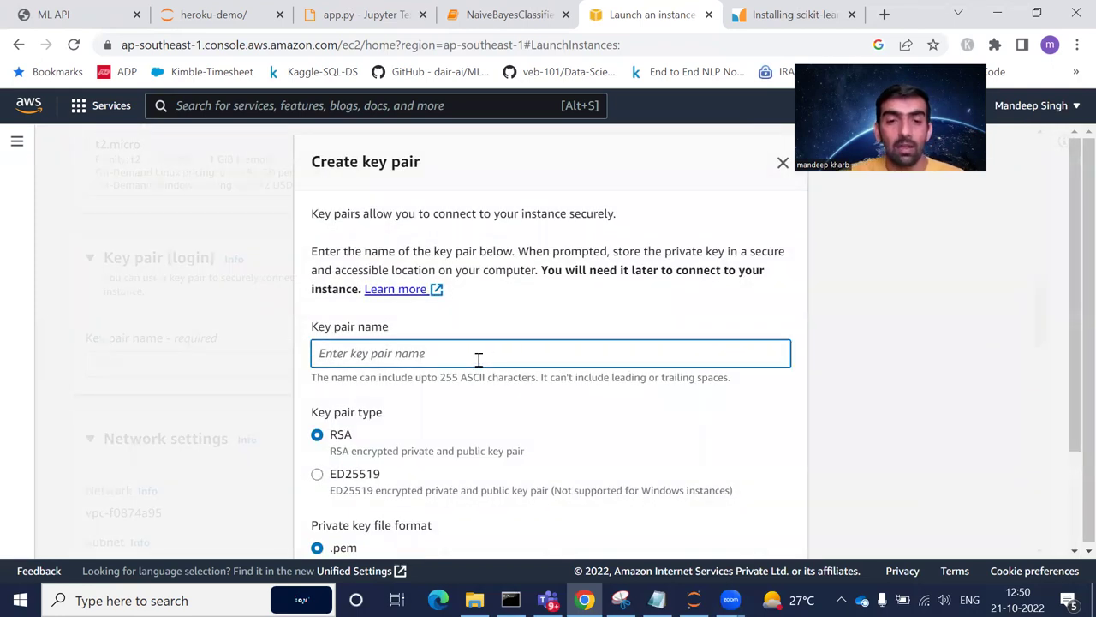
type("MLDemo")
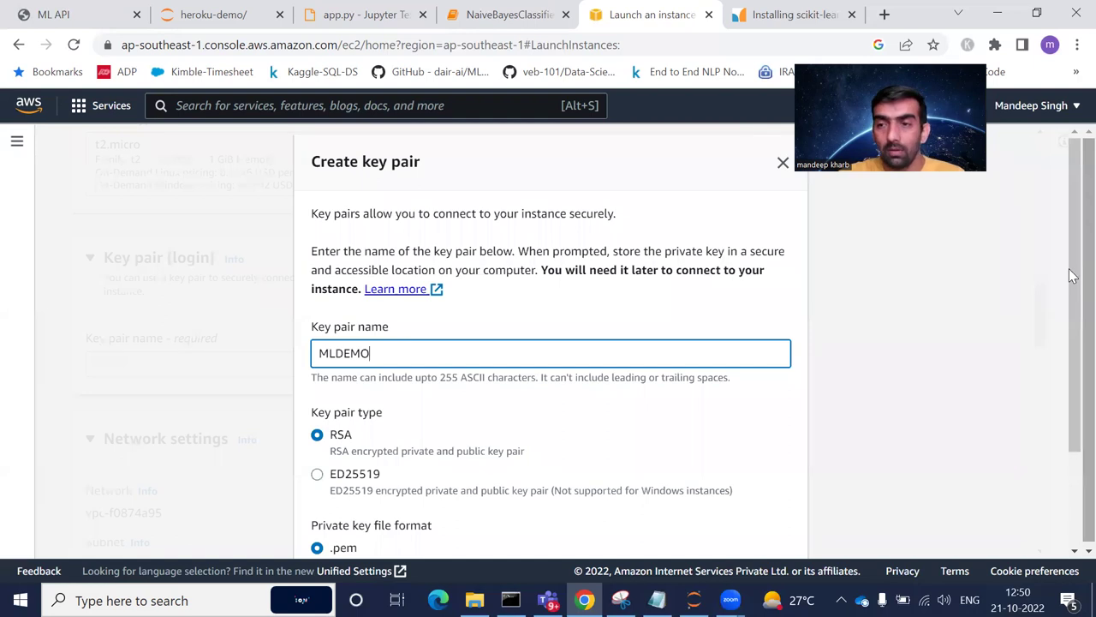
left_click_drag(1071, 271, 1062, 387)
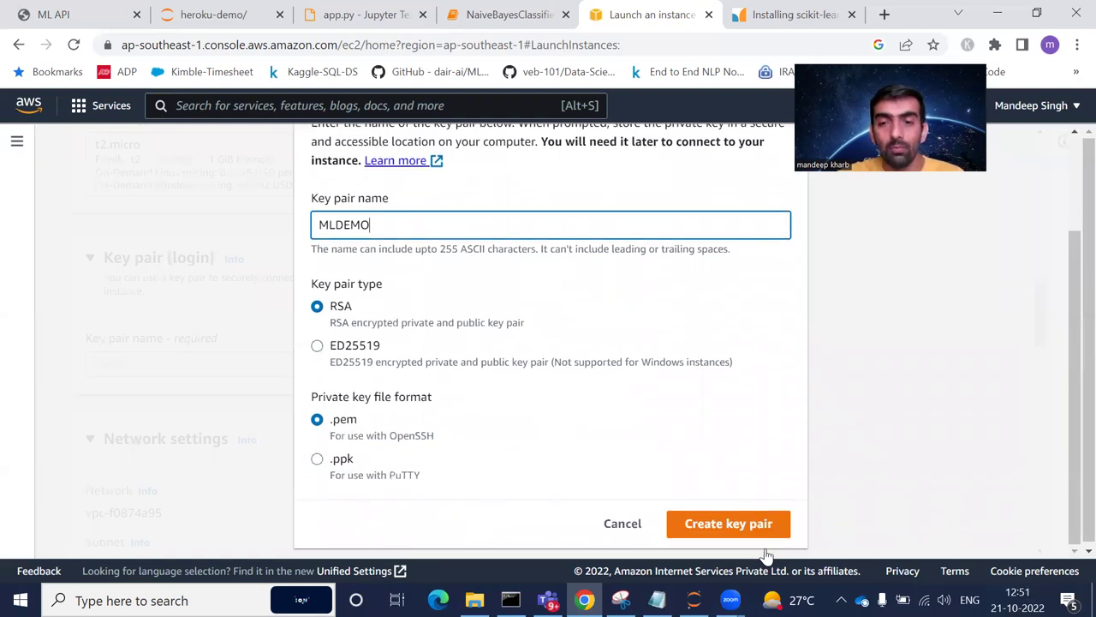
left_click(743, 533)
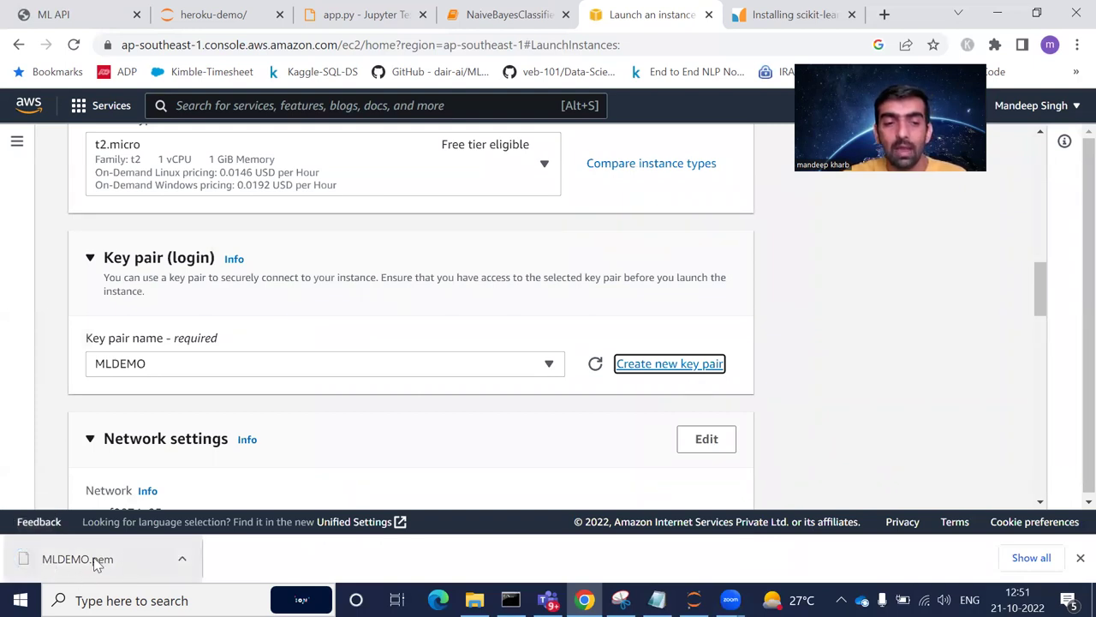
Step: Review the source options for allowed SSH traffic in the firewall settings, keeping Anywhere
left_click_drag(1038, 277, 1041, 349)
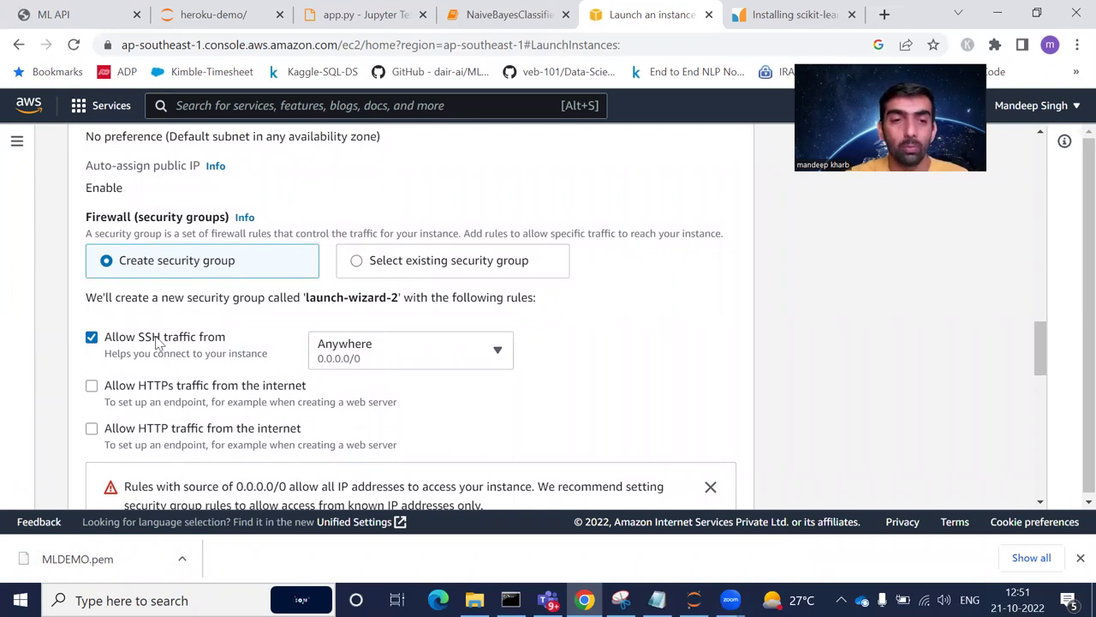
left_click(436, 357)
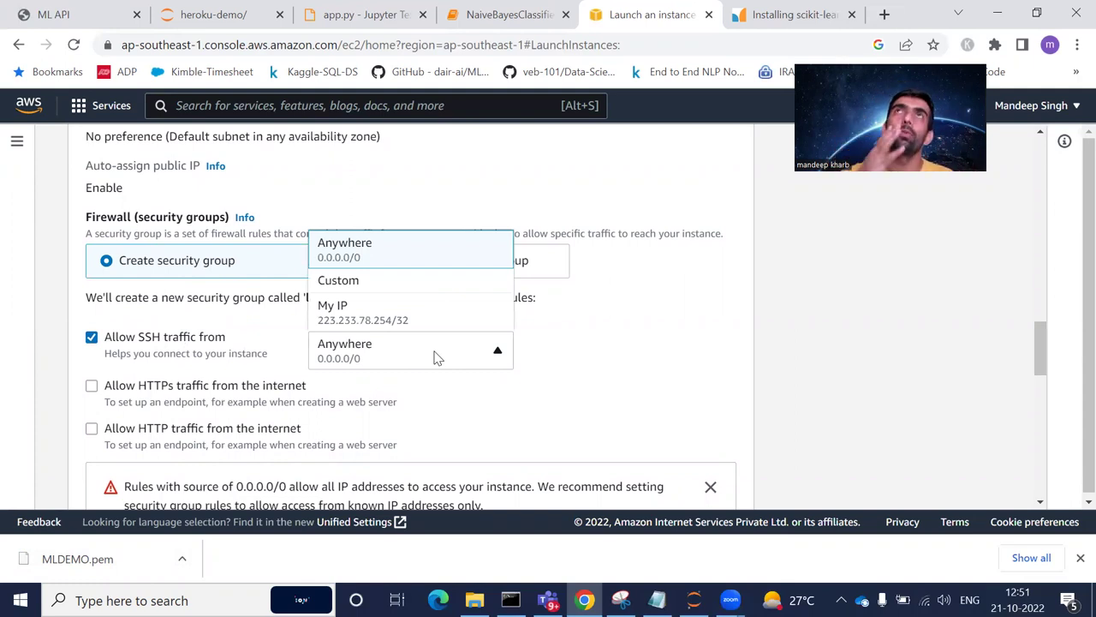
left_click(638, 346)
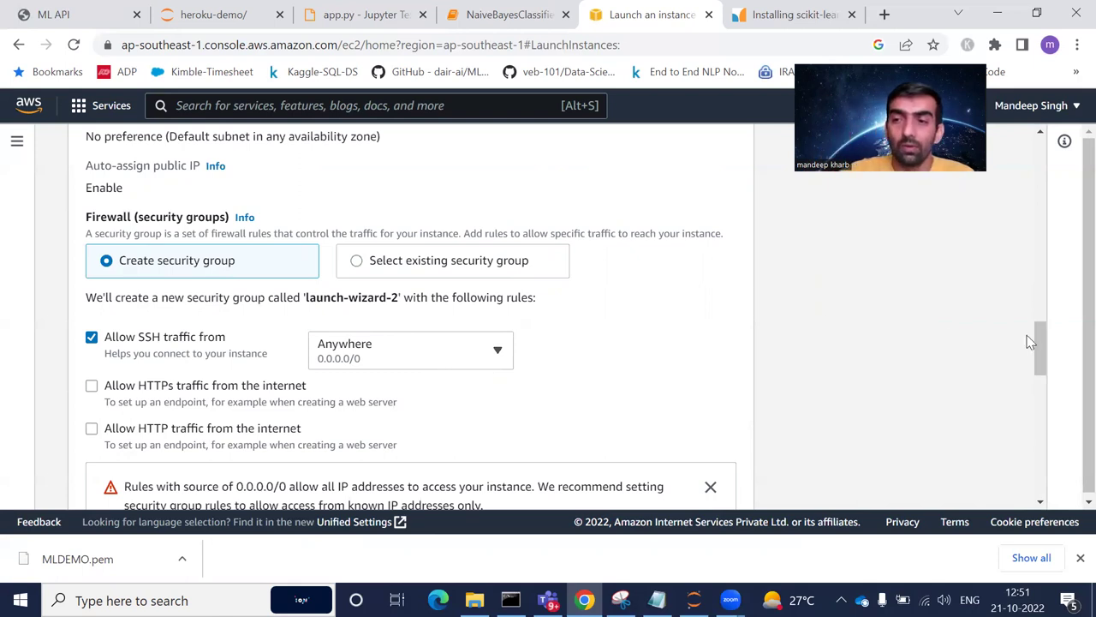
Step: Review the storage configuration and launch summary, and launch the instance
left_click_drag(1042, 337, 1050, 393)
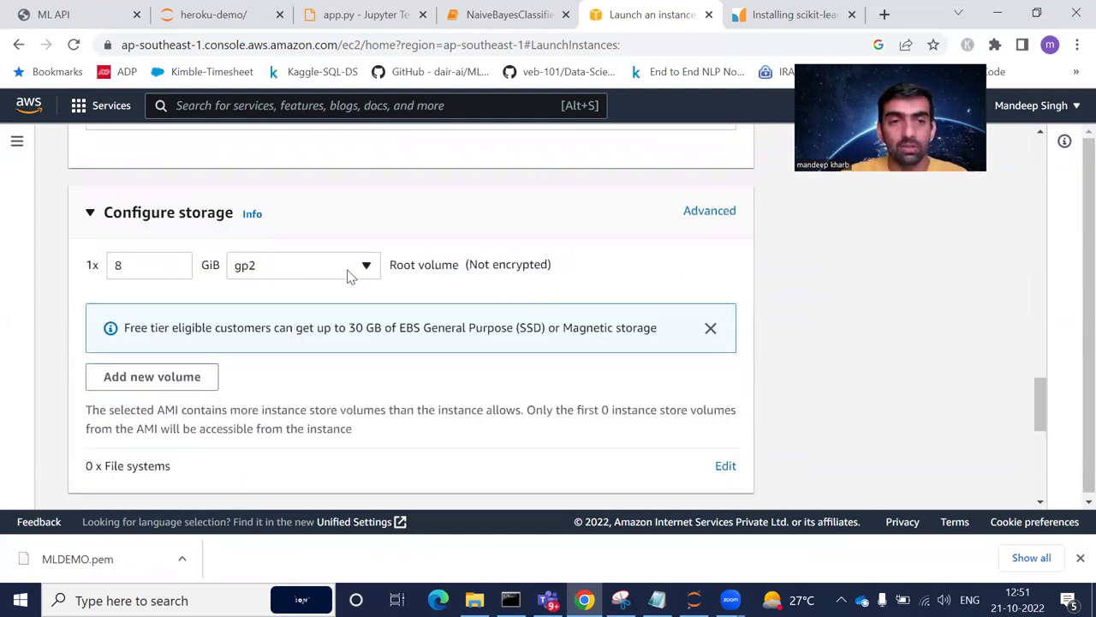
left_click_drag(1043, 394, 1047, 460)
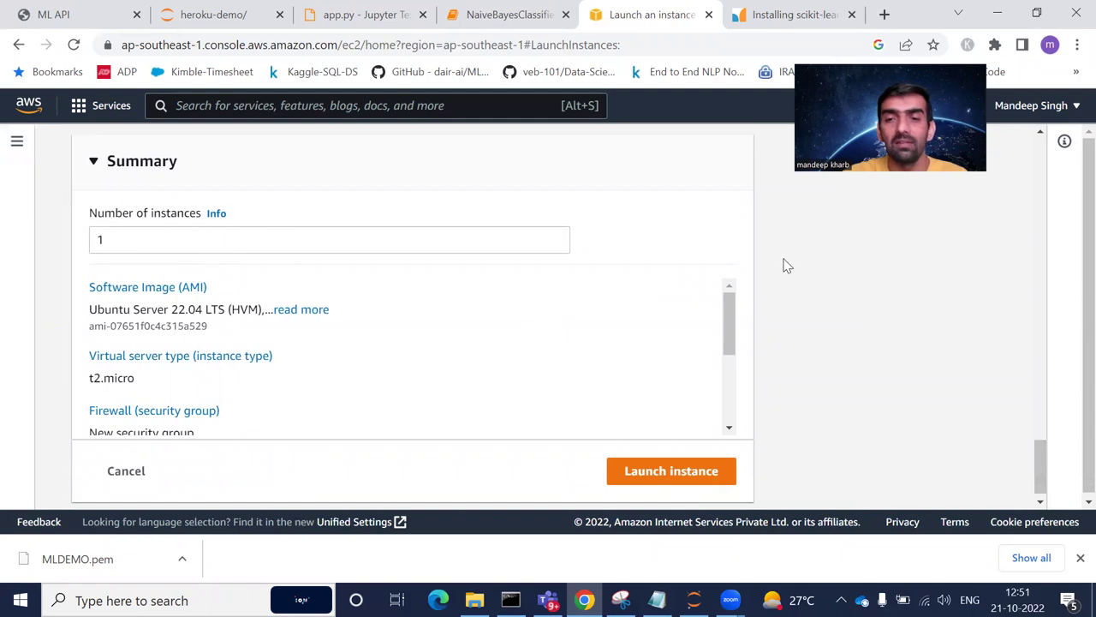
left_click_drag(731, 308, 727, 385)
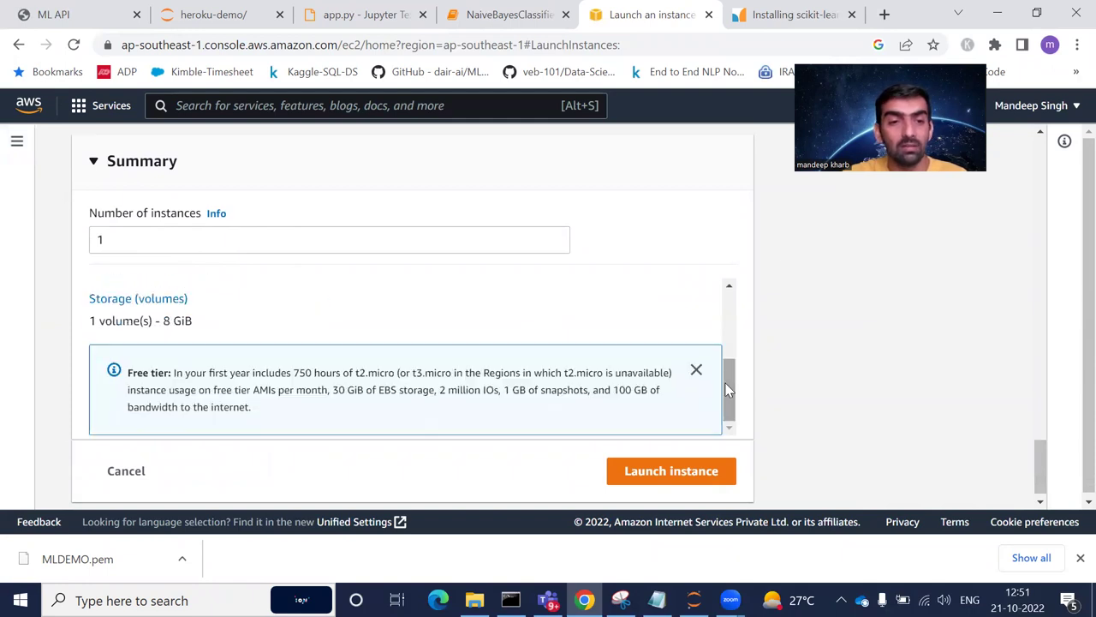
left_click(682, 476)
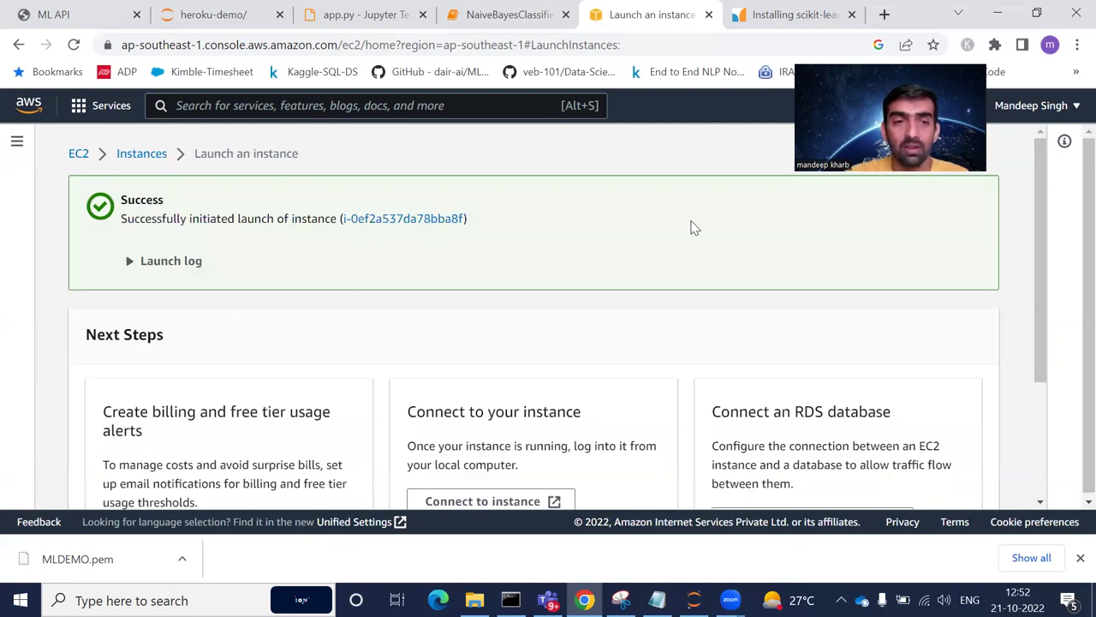
Step: Open the EC2 instances list and look over its entries, selecting and deselecting the Test instance
left_click(141, 153)
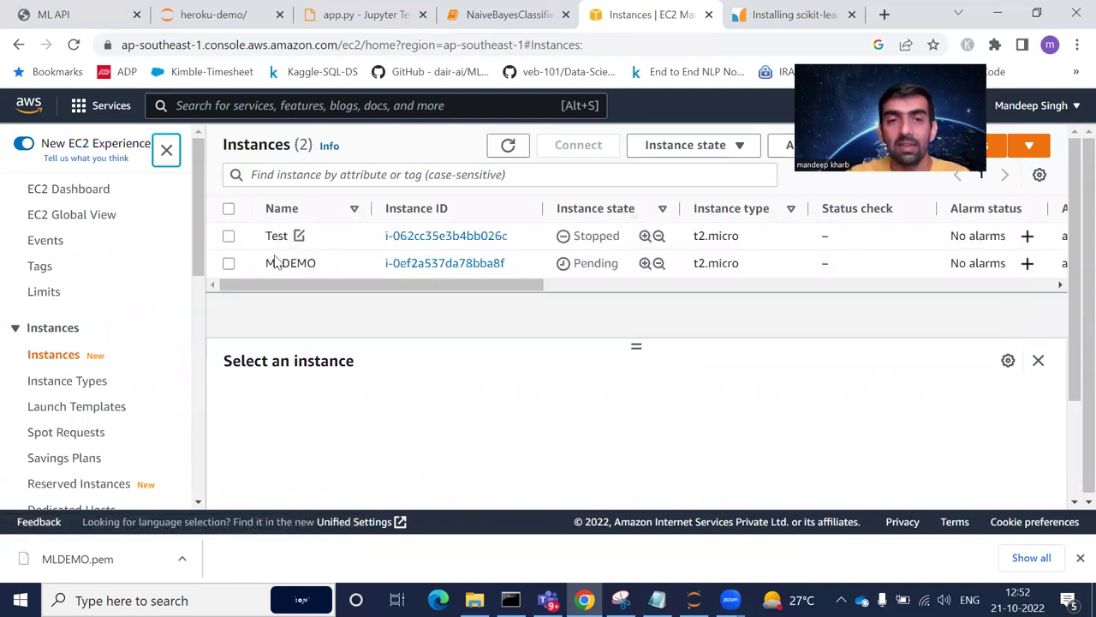
left_click(230, 238)
left_click(229, 238)
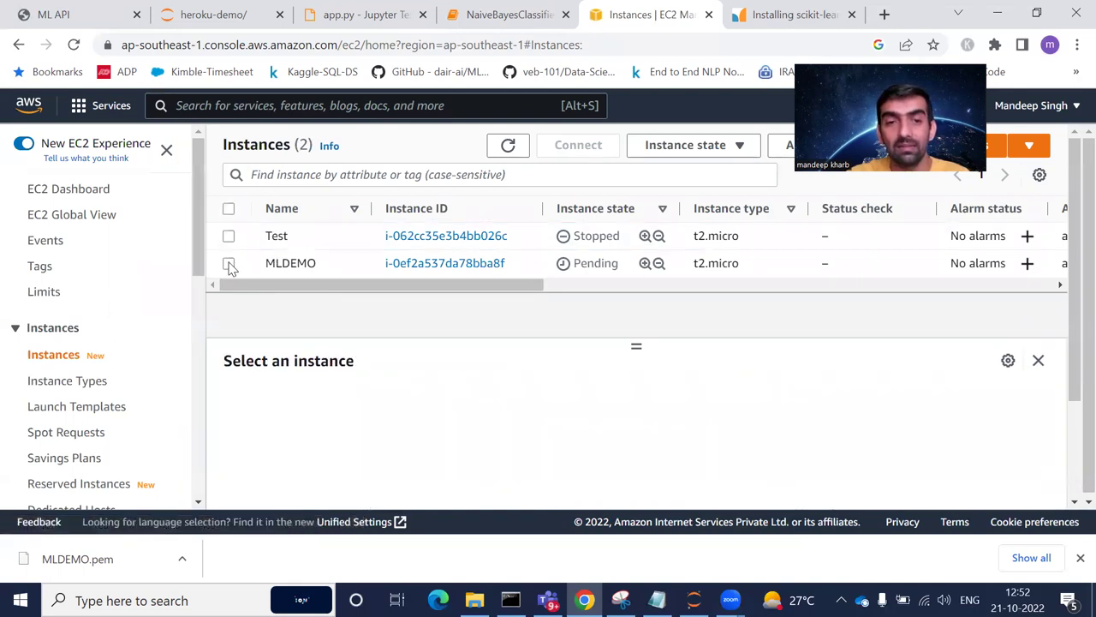
Step: Select the MLDEMO instance and review its available actions, instance state and details
left_click(229, 264)
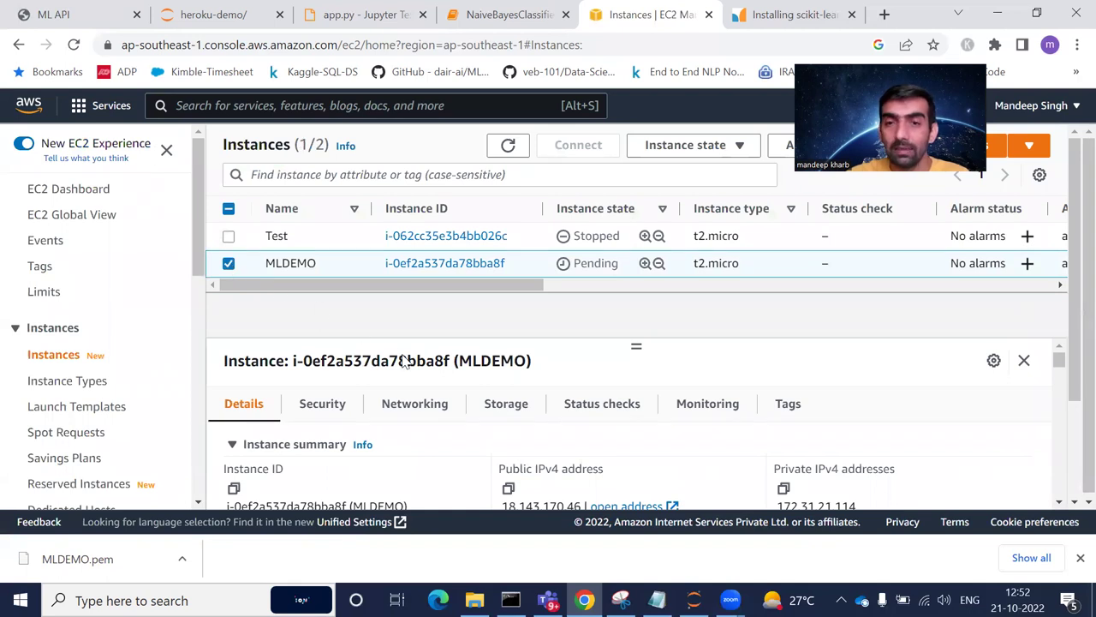
left_click_drag(1074, 232, 1068, 203)
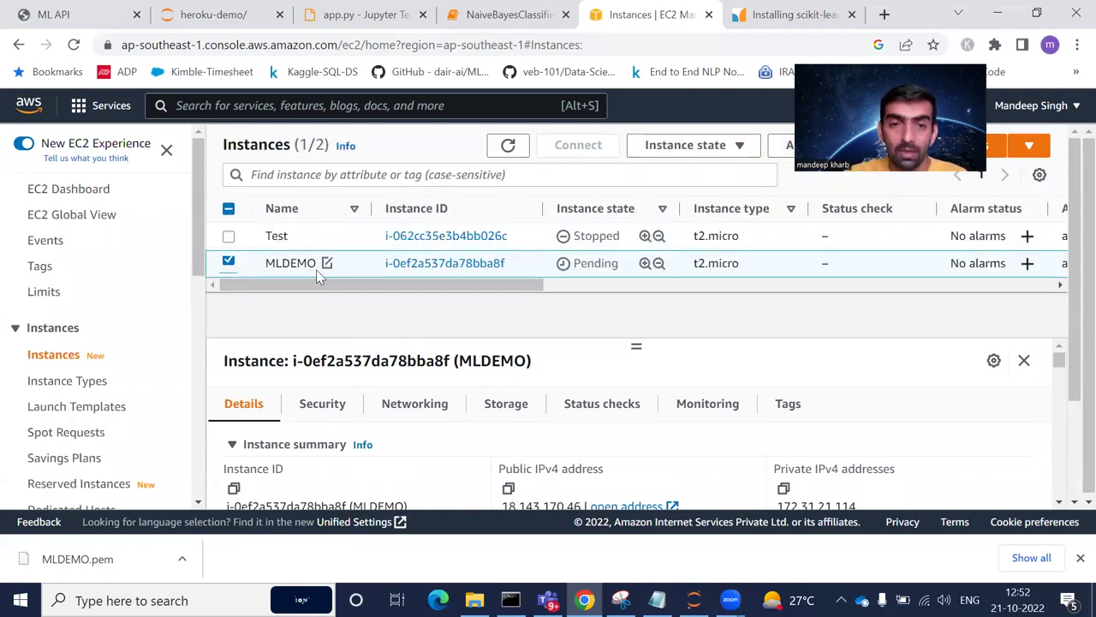
right_click(364, 267)
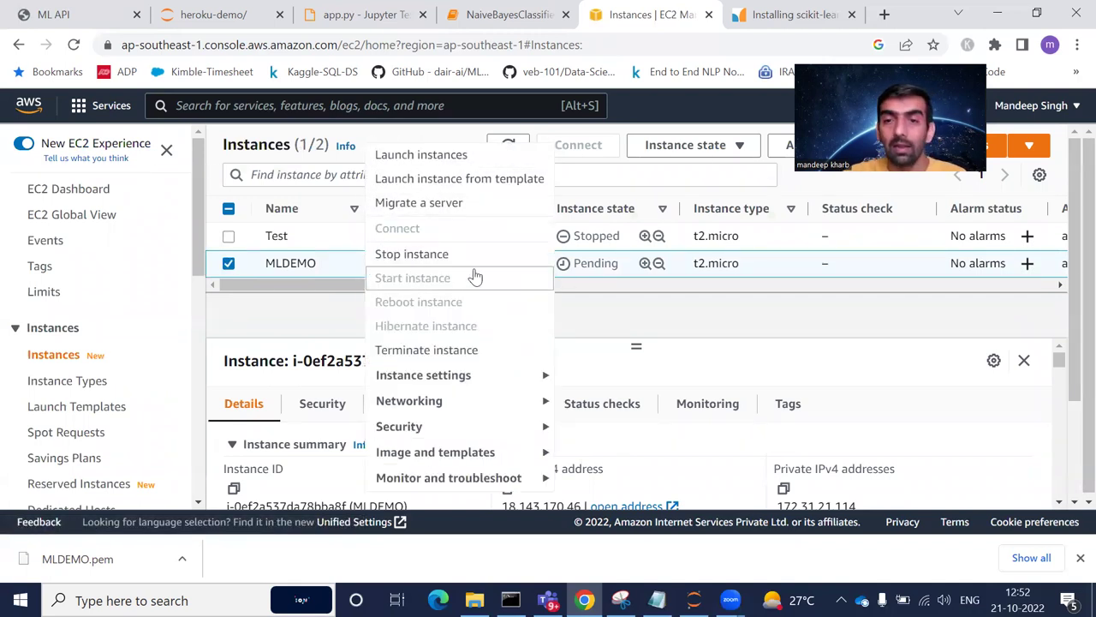
left_click(777, 298)
scroll(470, 284, "right", 2)
left_click_drag(536, 266, 357, 283)
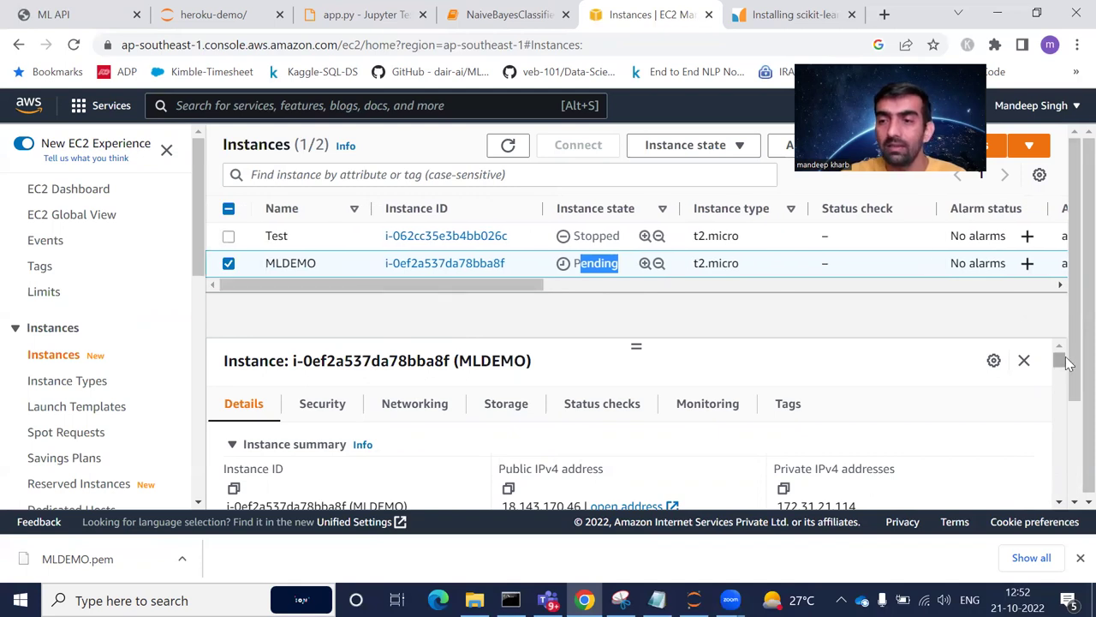
Step: Switch to the Notepad checklist and review steps 5 to 7, covering the EC2 instance, PuTTY tools and private key generation
left_click(657, 600)
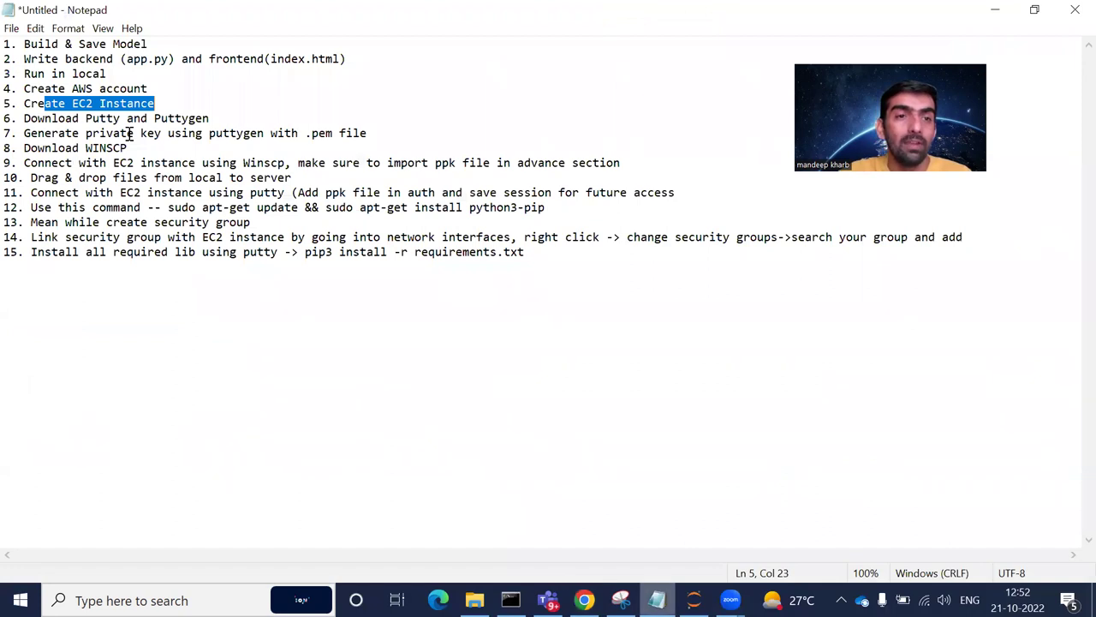
left_click_drag(30, 103, 158, 104)
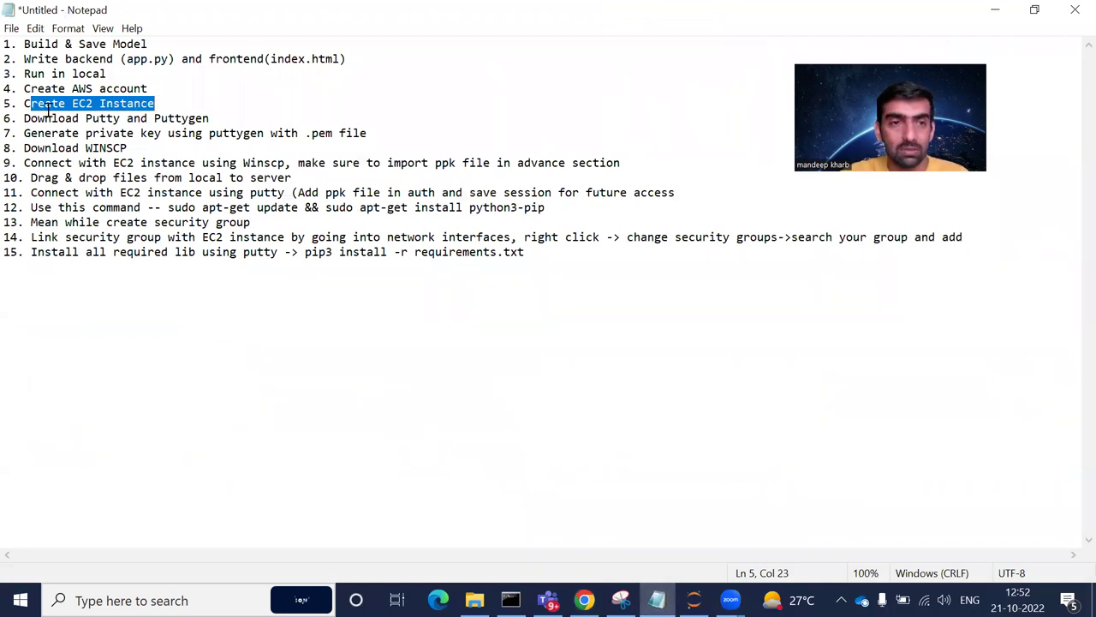
left_click_drag(42, 119, 219, 121)
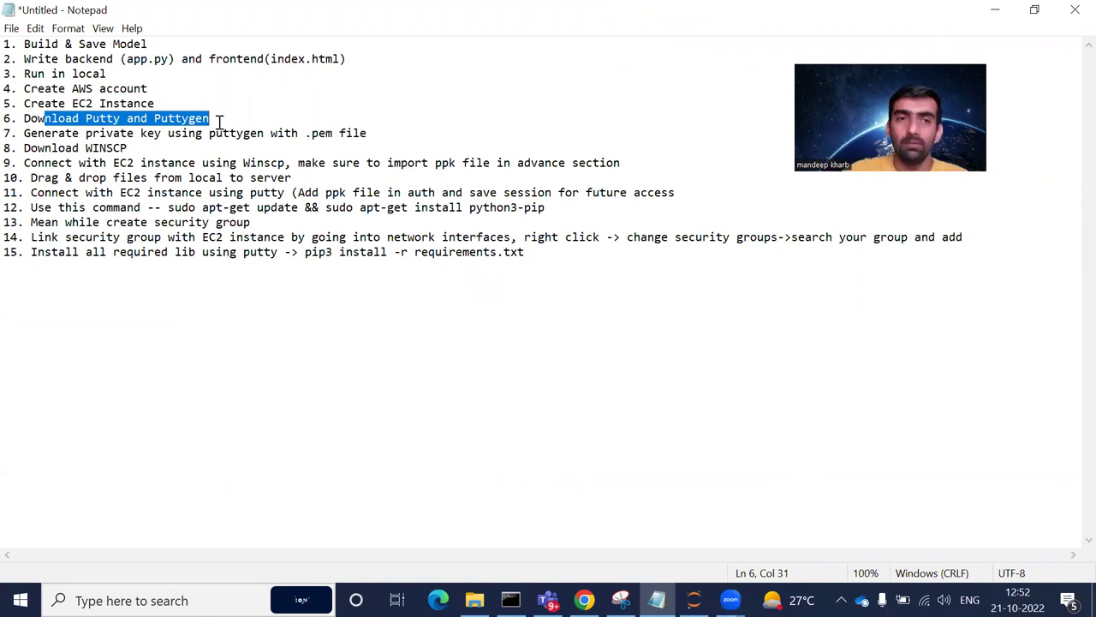
left_click(98, 121)
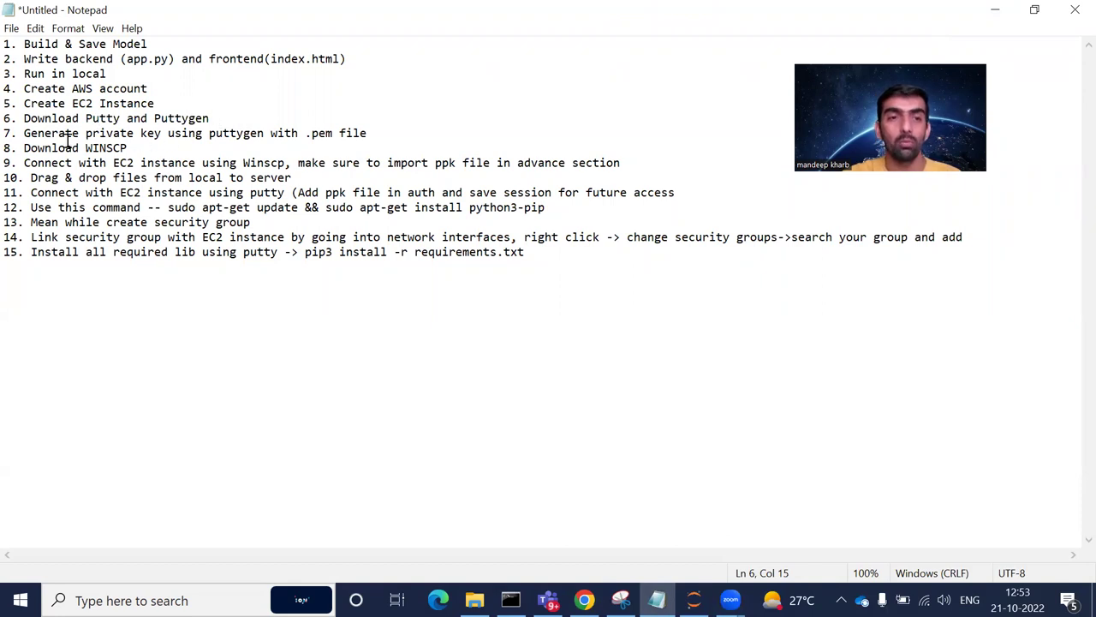
left_click_drag(66, 137, 396, 132)
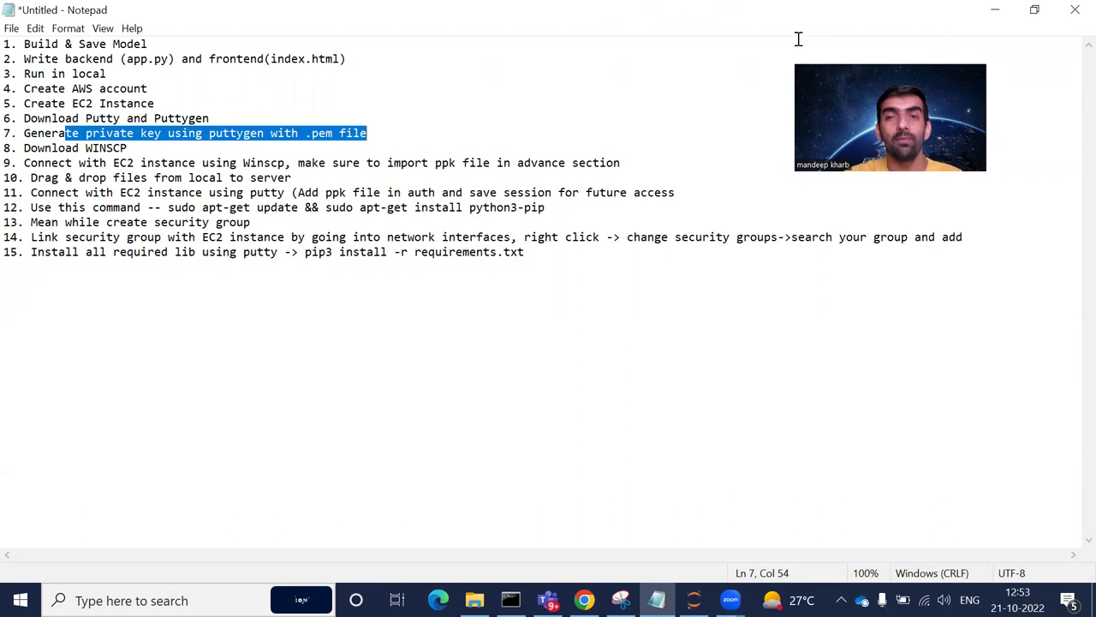
left_click(996, 10)
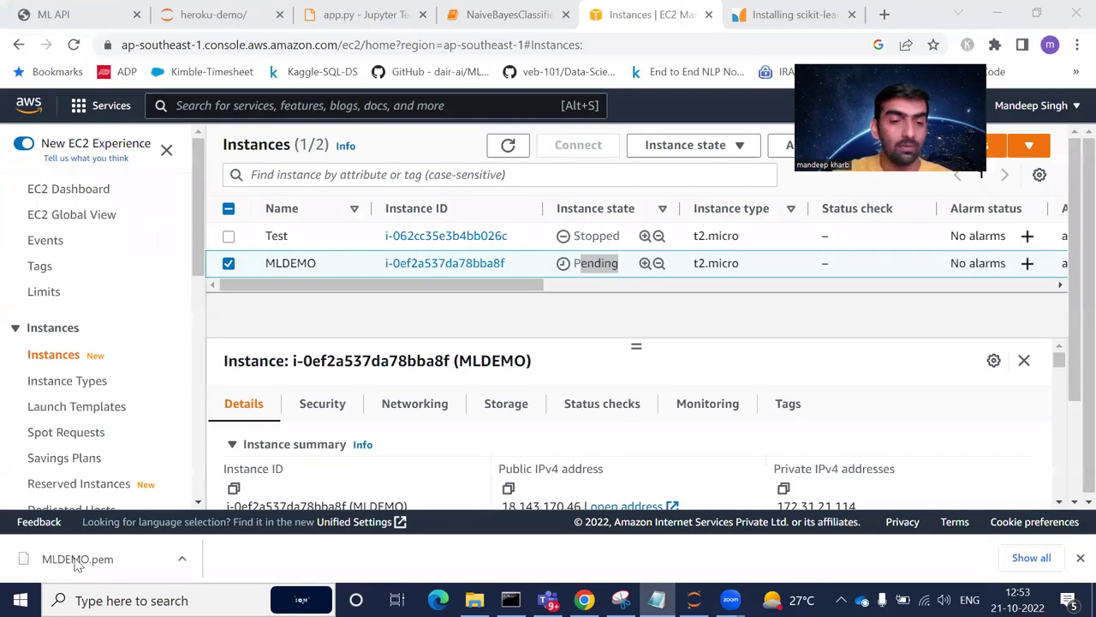
Step: Find and launch PuTTYgen, and reposition its window over the browser
key("super")
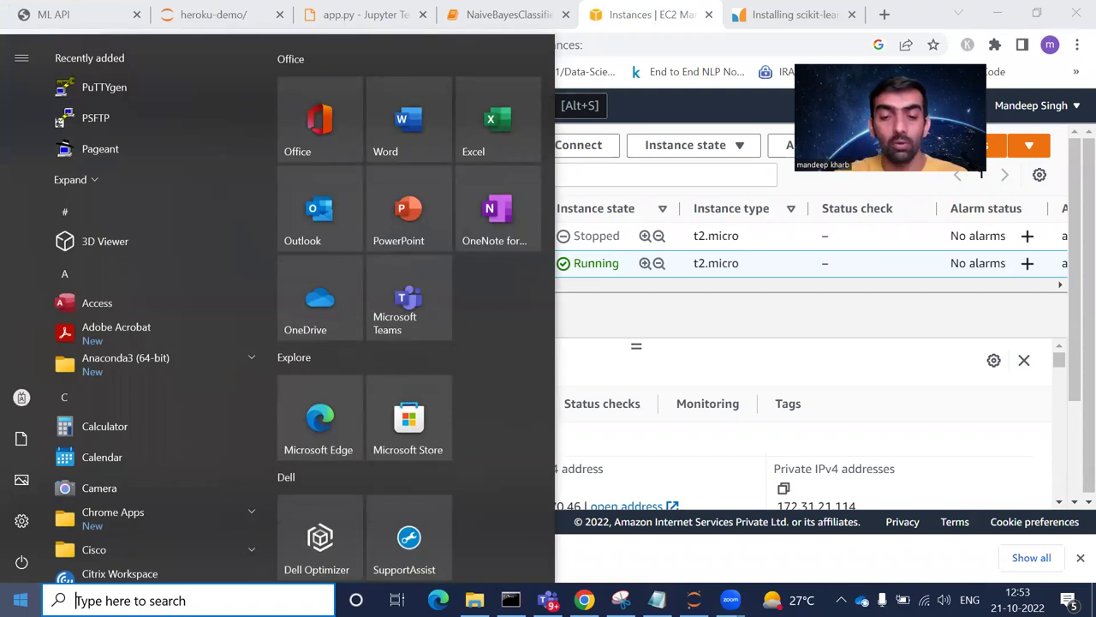
type("putt")
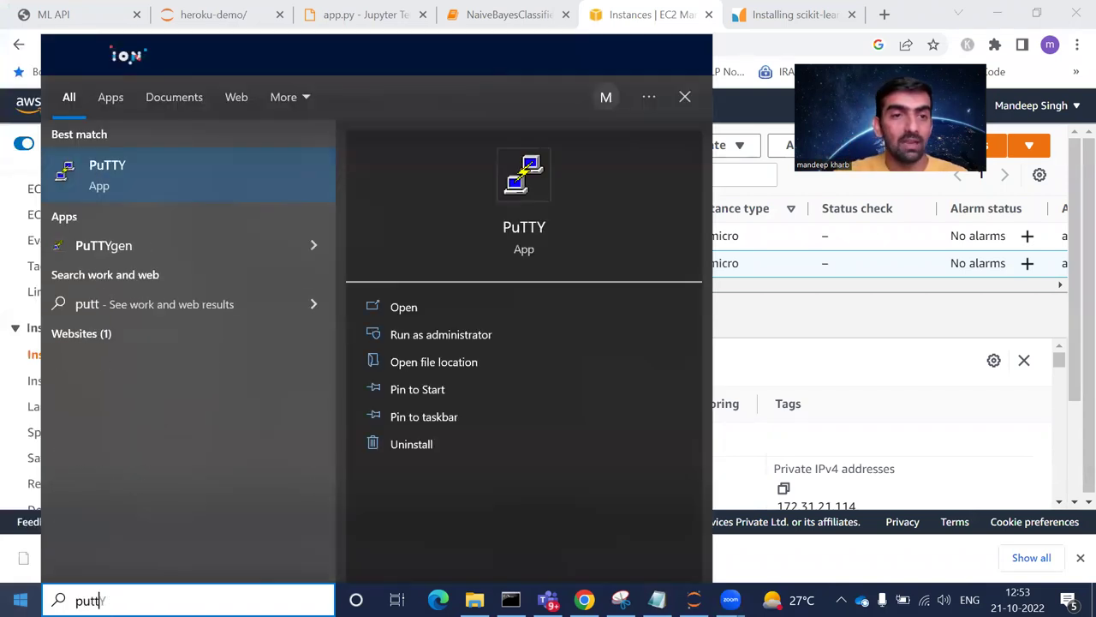
type("ygen")
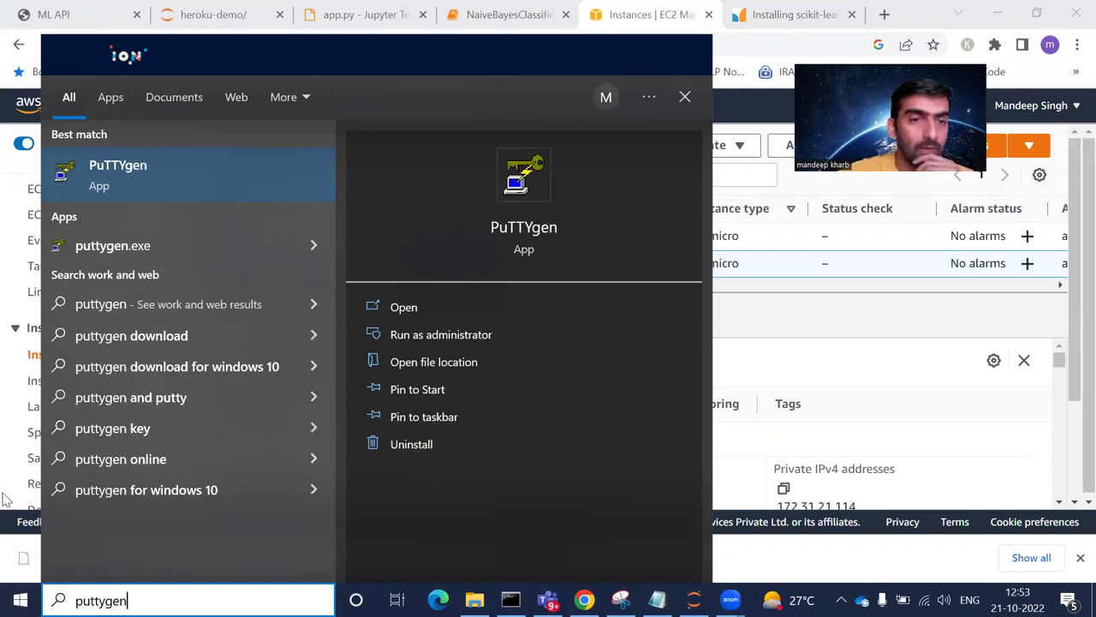
left_click(135, 181)
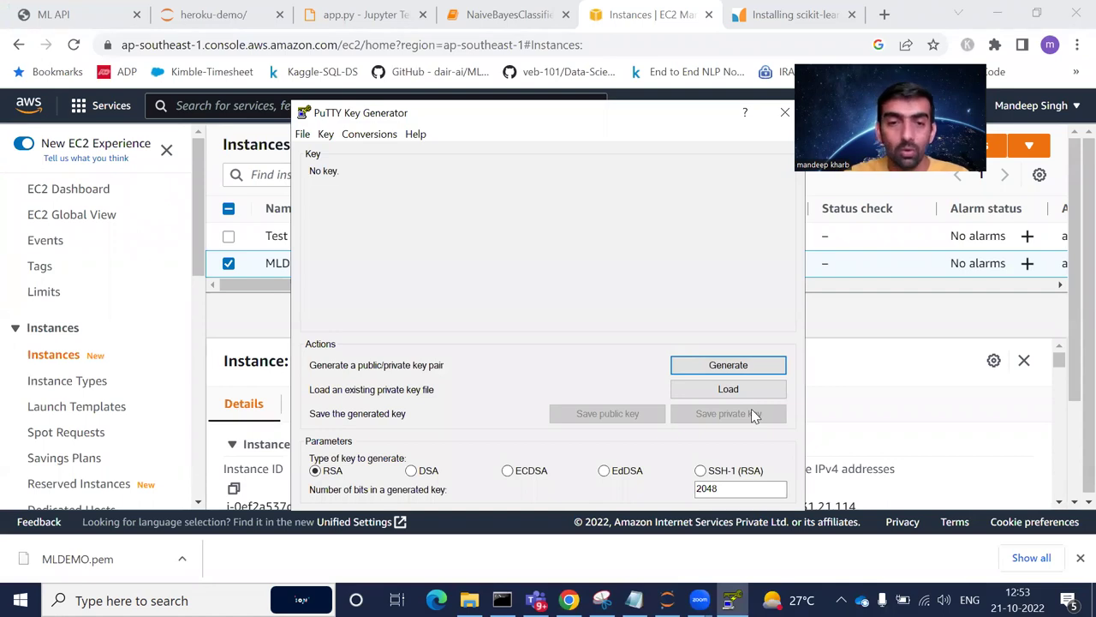
left_click_drag(505, 124, 440, 99)
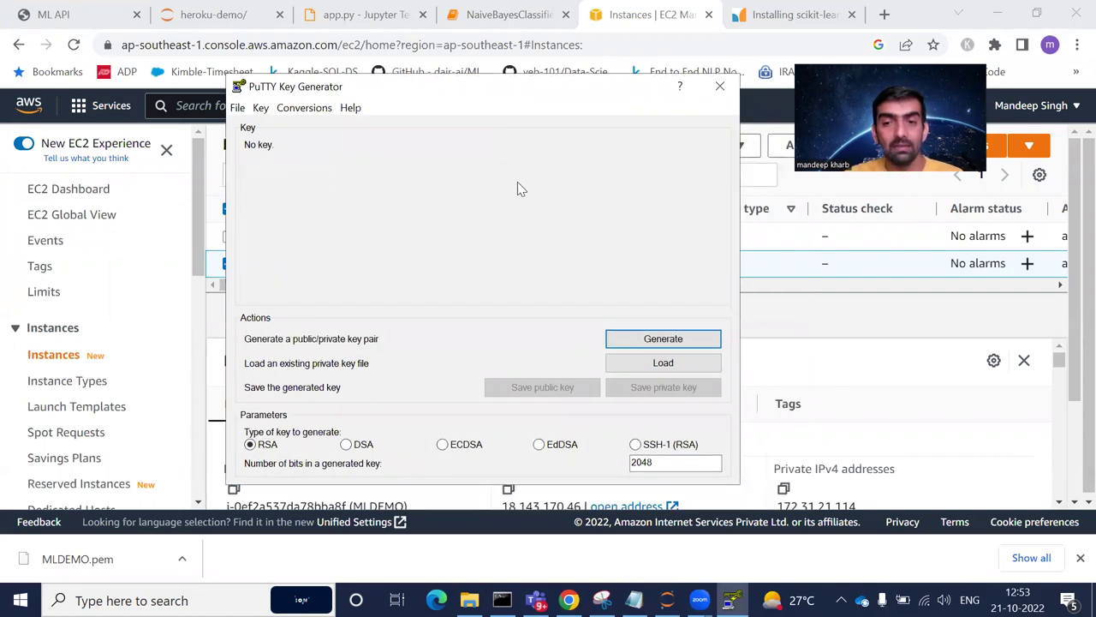
Step: Load the MLDEMO.pem private key from the Downloads folder into PuTTYgen, with the file filter showing All Files
left_click(666, 362)
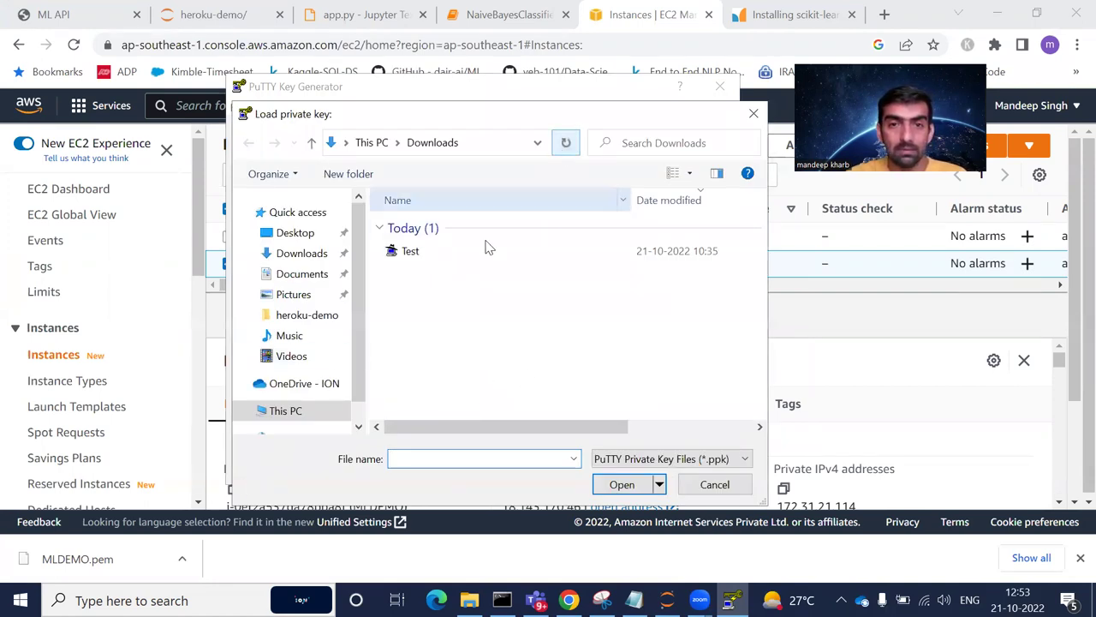
left_click(722, 453)
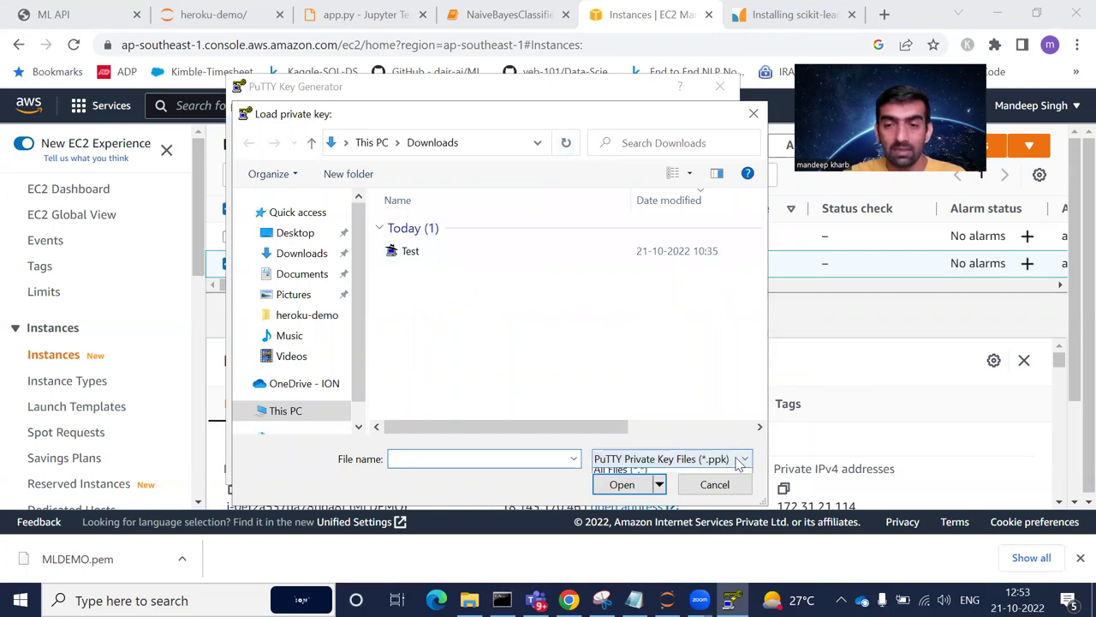
left_click(656, 491)
left_click(437, 251)
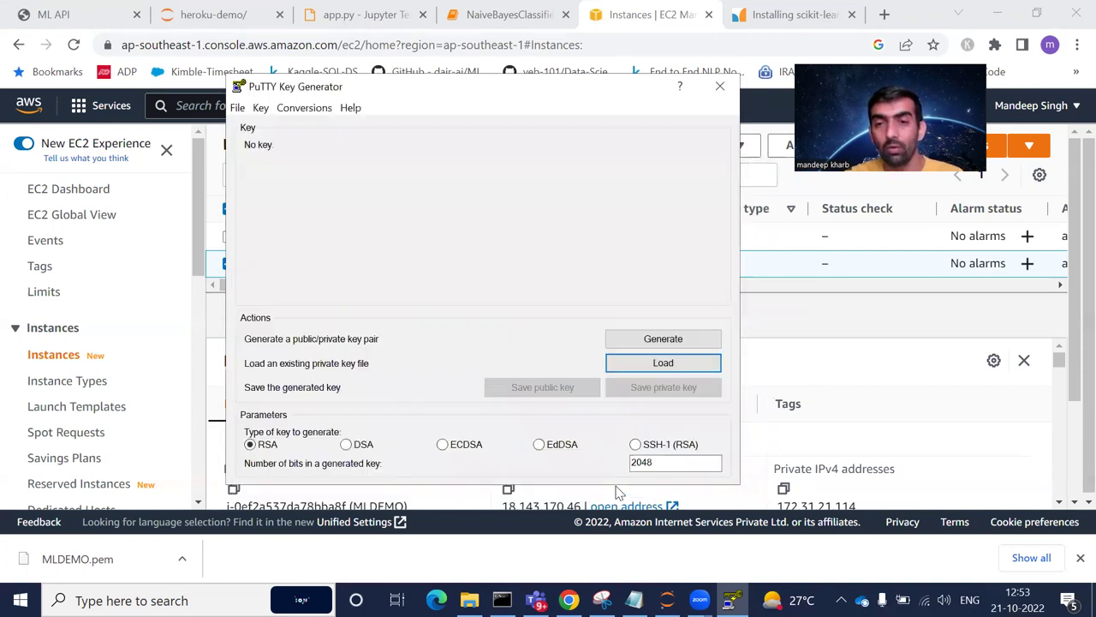
left_click(621, 486)
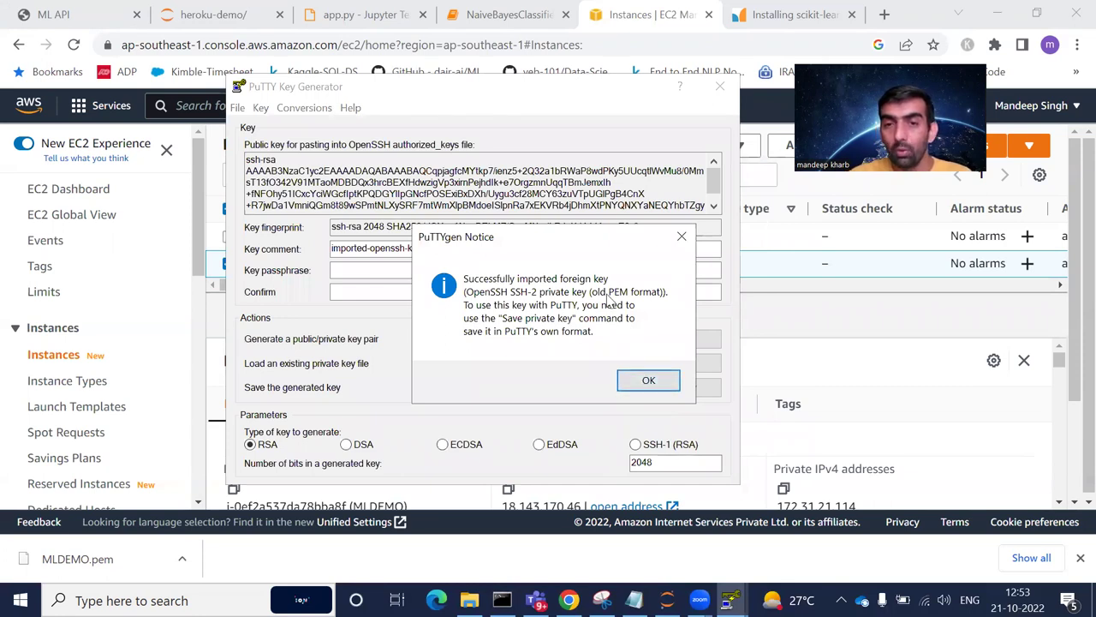
left_click(648, 382)
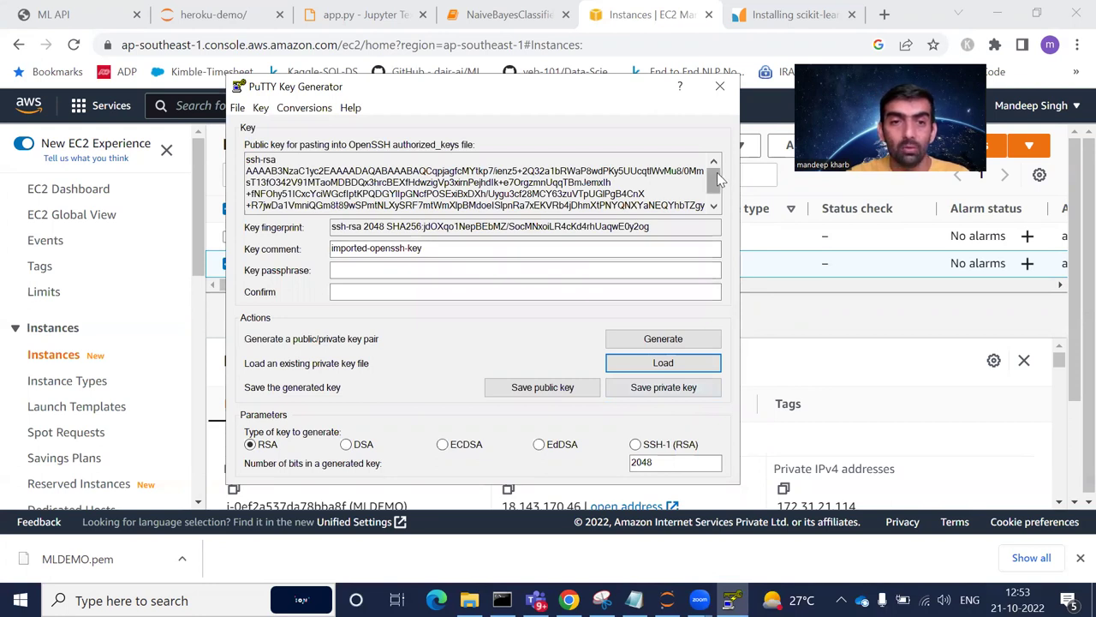
Step: Save the private key without a passphrase as MLDEMO in .ppk format in Downloads, and close PuTTYgen
scroll(717, 173, "down", 1)
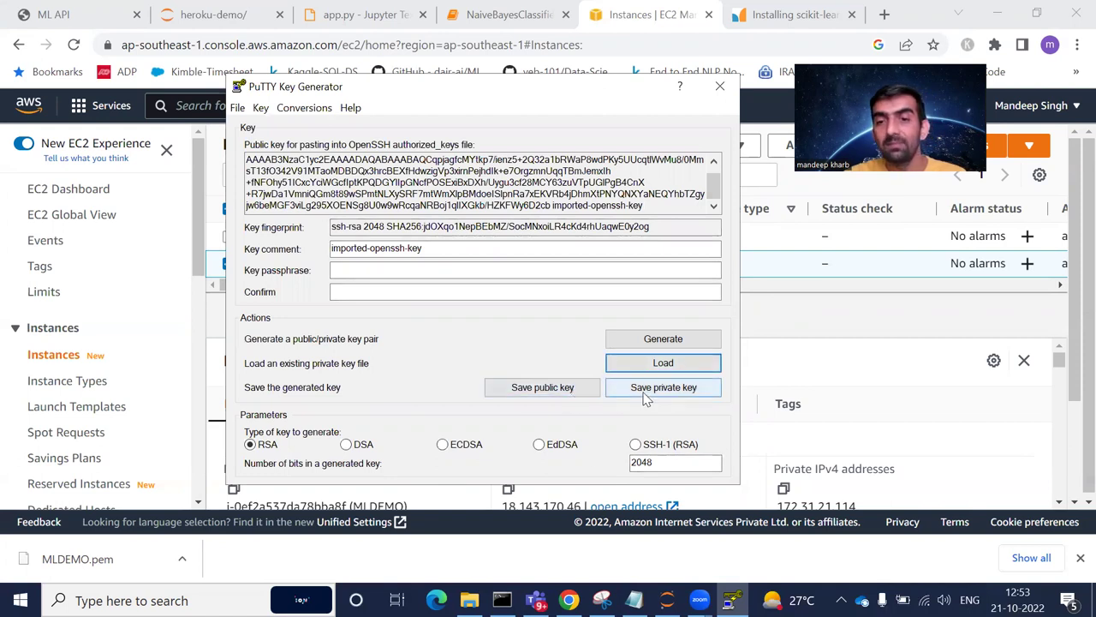
left_click(677, 388)
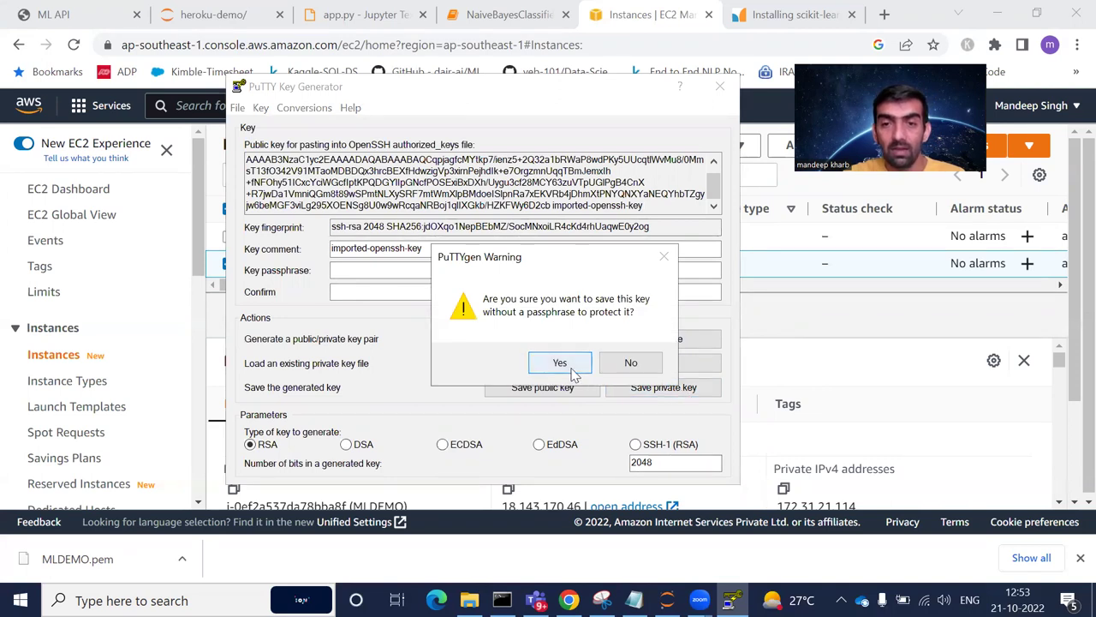
left_click(571, 367)
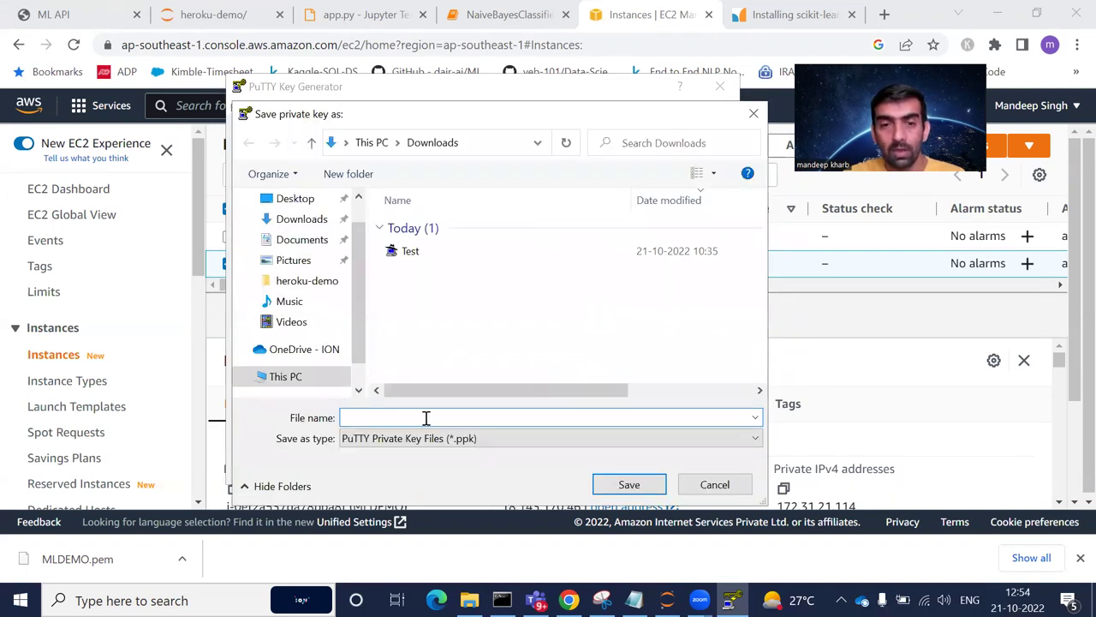
type("ML")
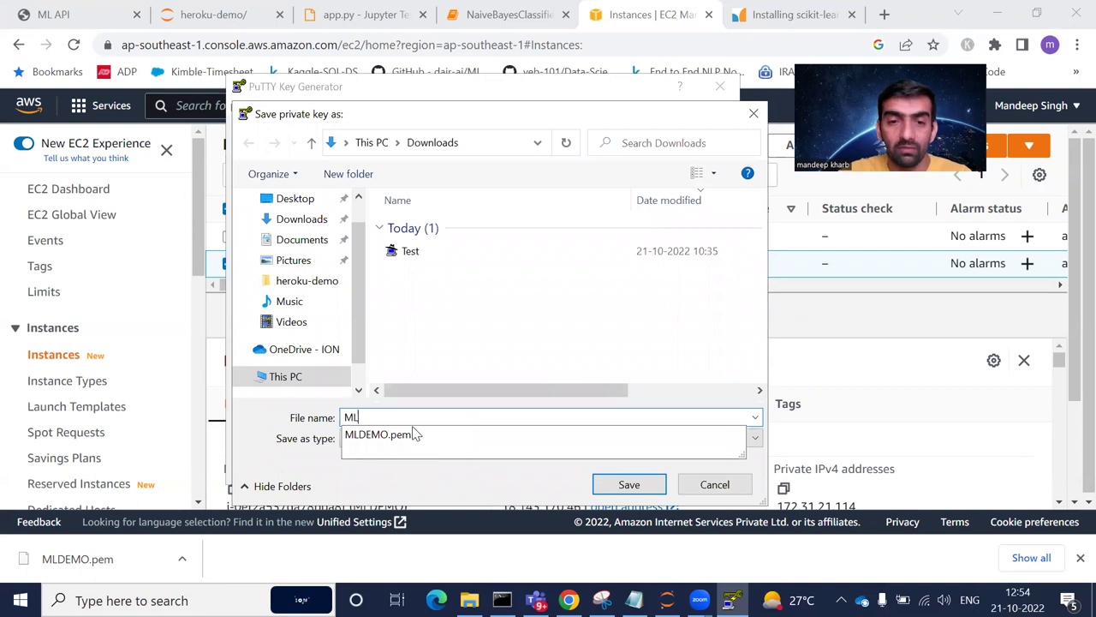
type("DEMO")
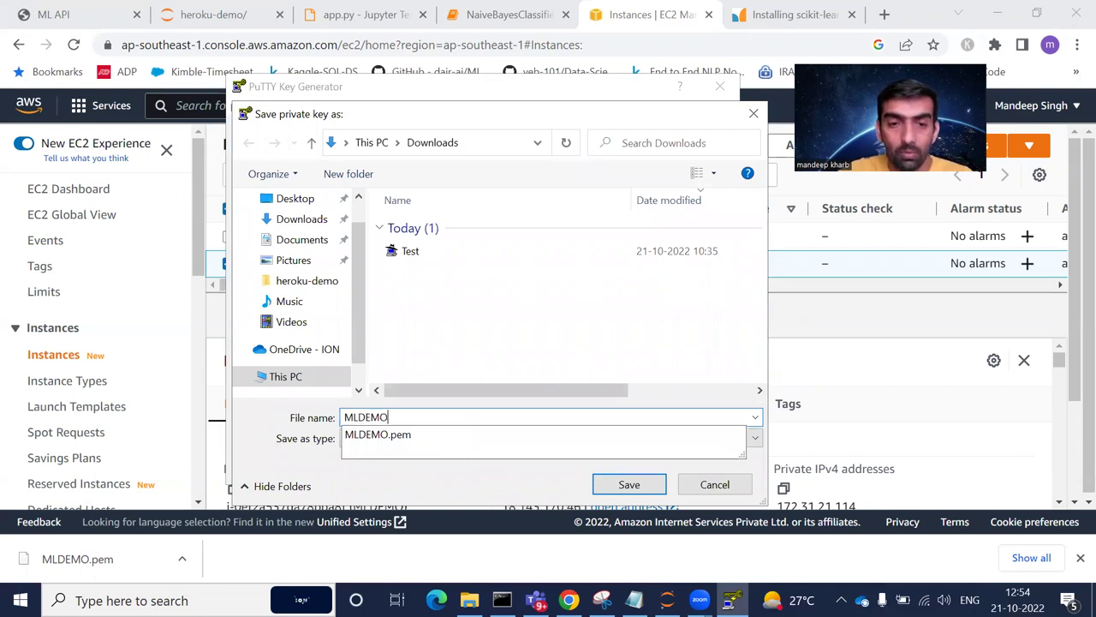
left_click(671, 332)
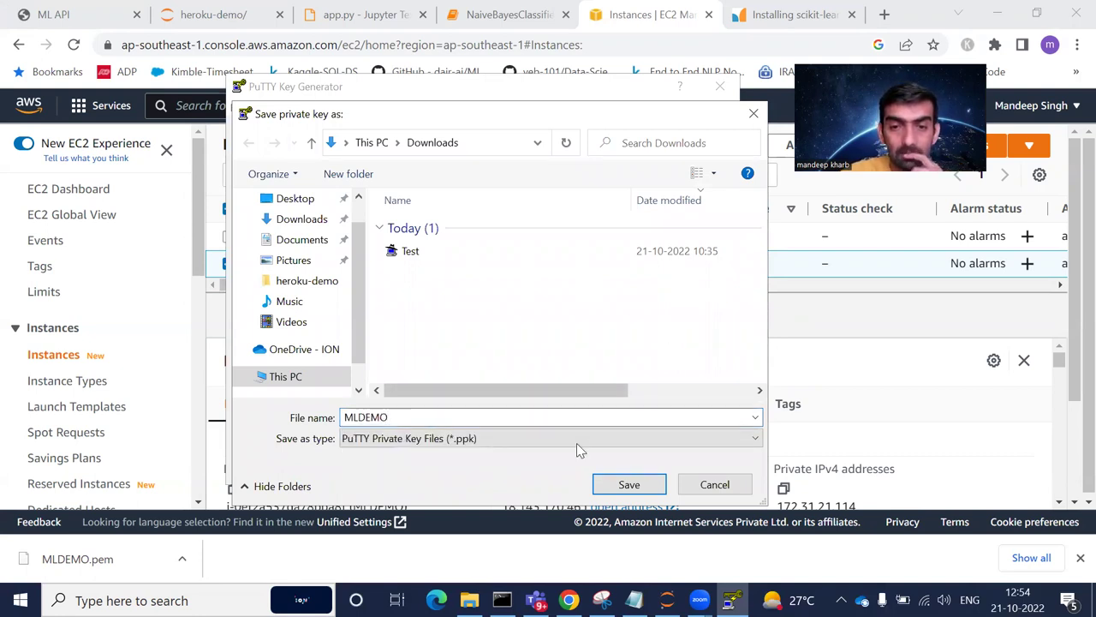
left_click(614, 485)
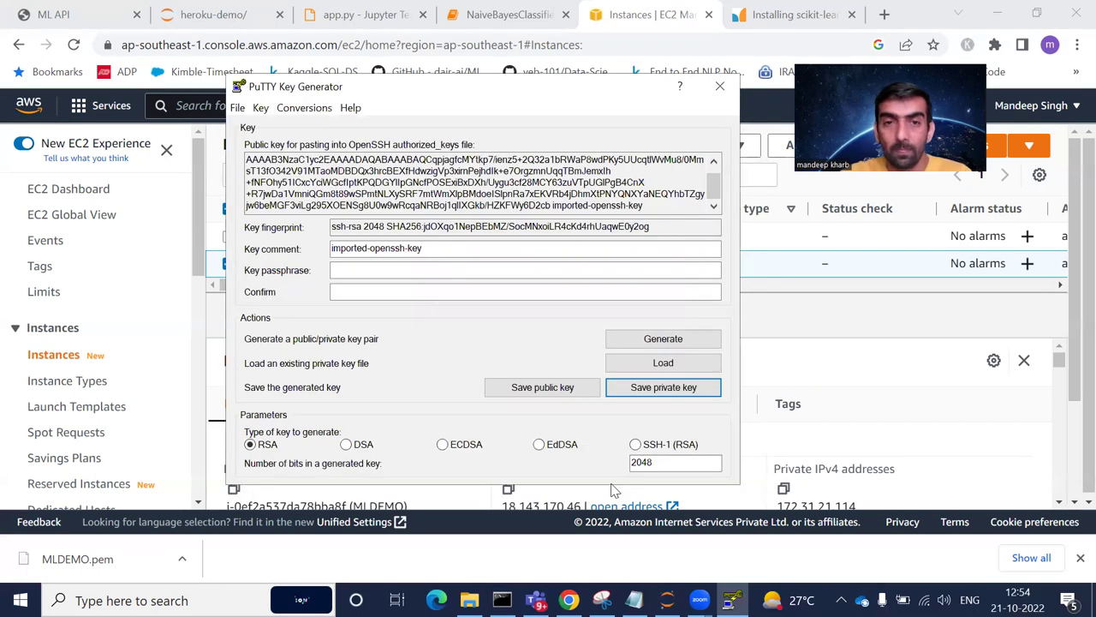
left_click(720, 88)
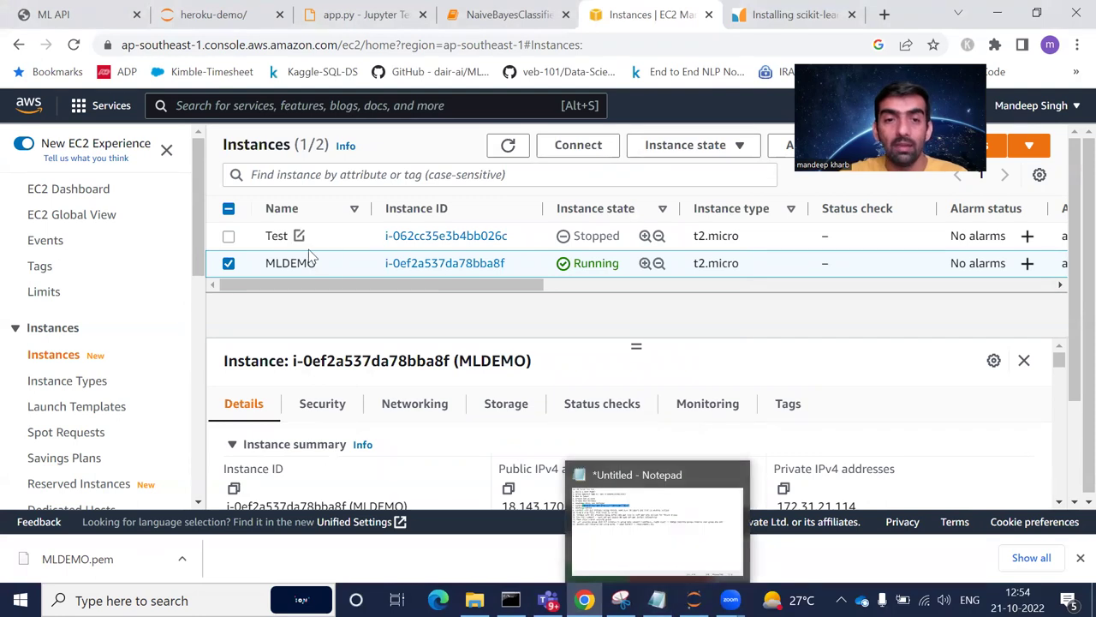
Step: Check the MLDEMO instance's state, and review the Download WINSCP step in the Notepad checklist
left_click_drag(265, 267, 622, 263)
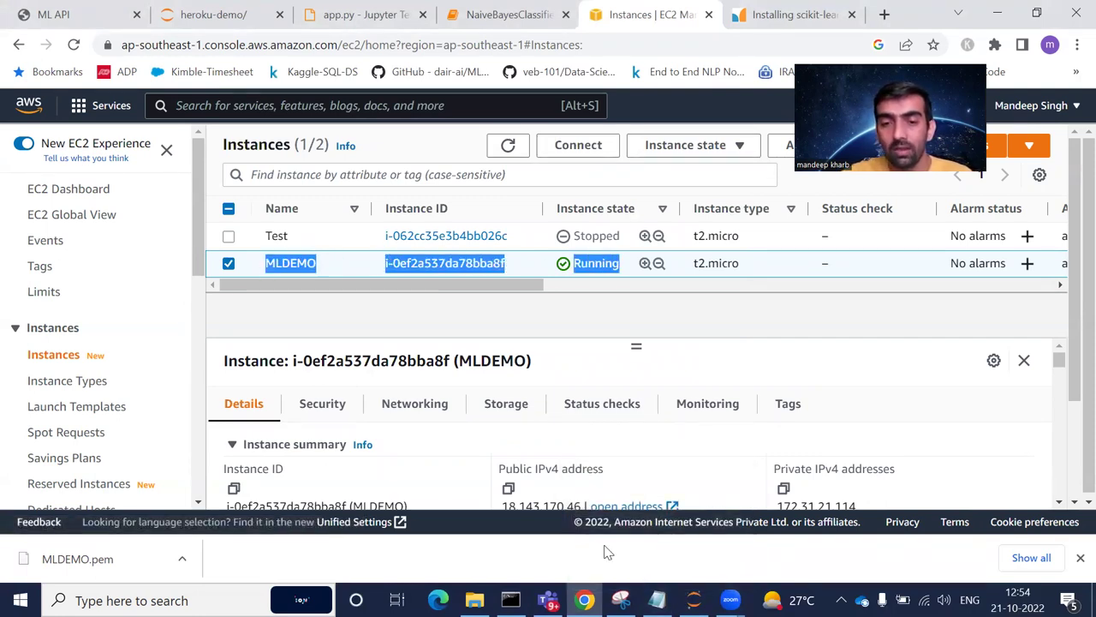
key("alt+Tab")
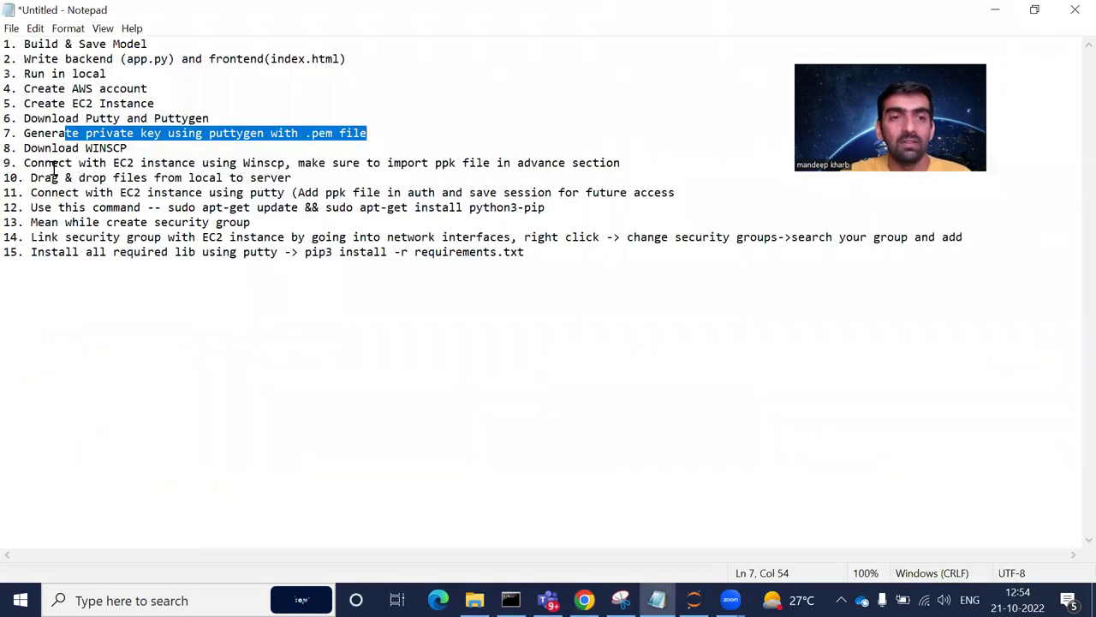
left_click_drag(38, 147, 161, 147)
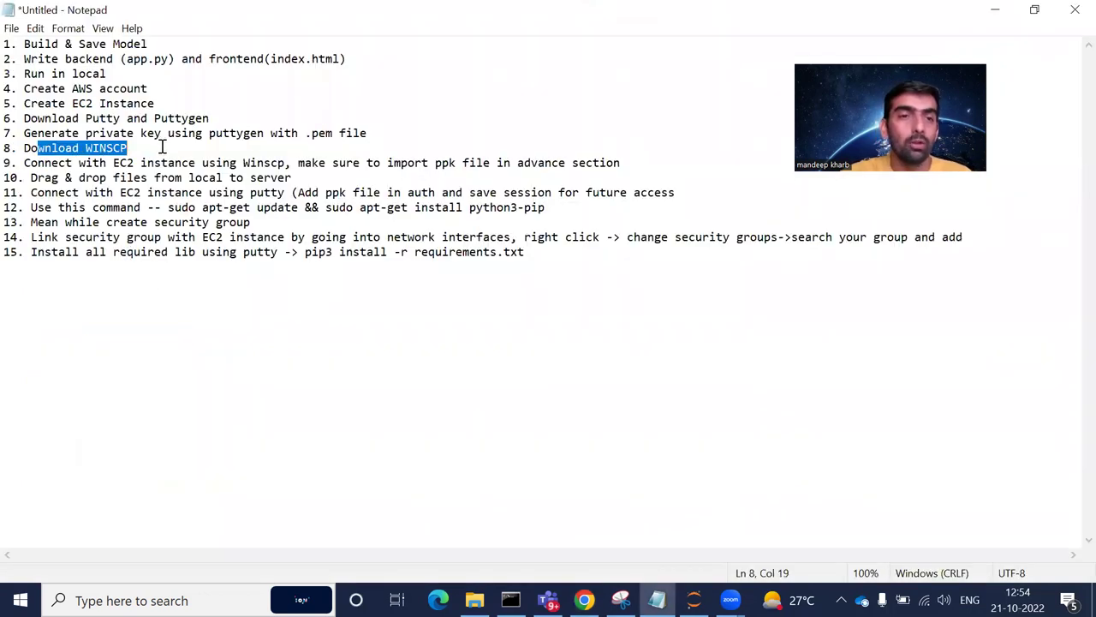
left_click(59, 145)
left_click_drag(24, 147, 142, 147)
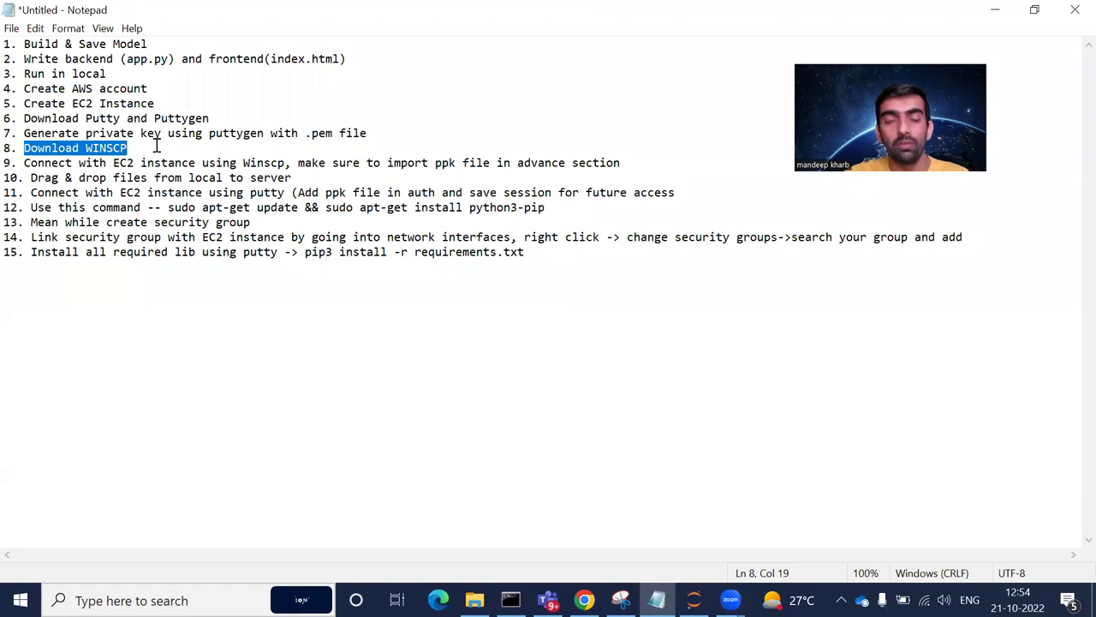
left_click(72, 144)
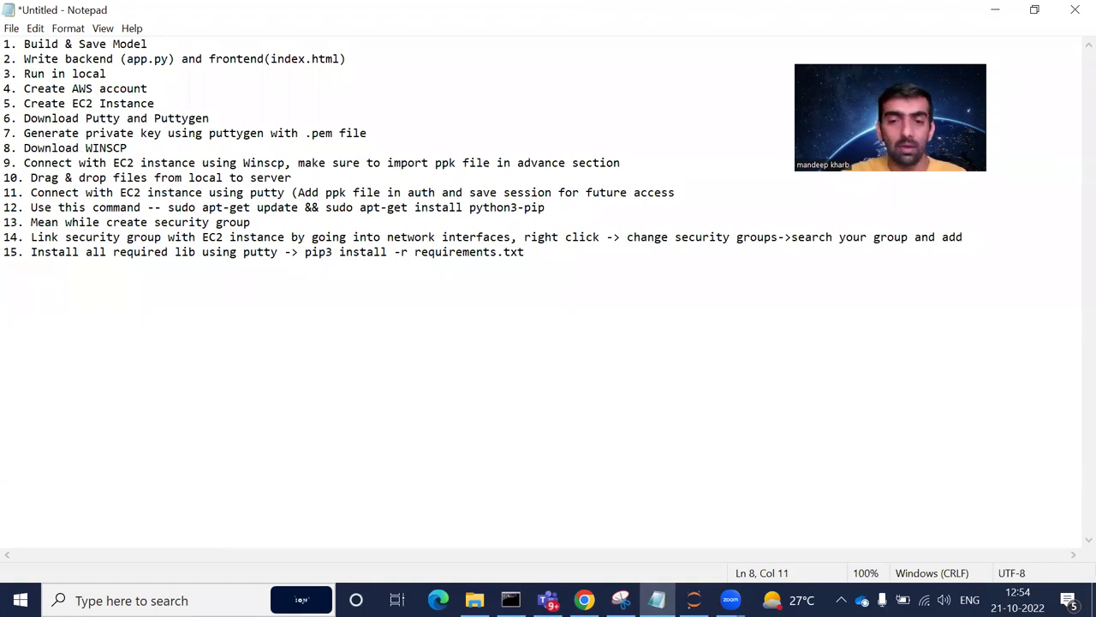
key("alt+Tab")
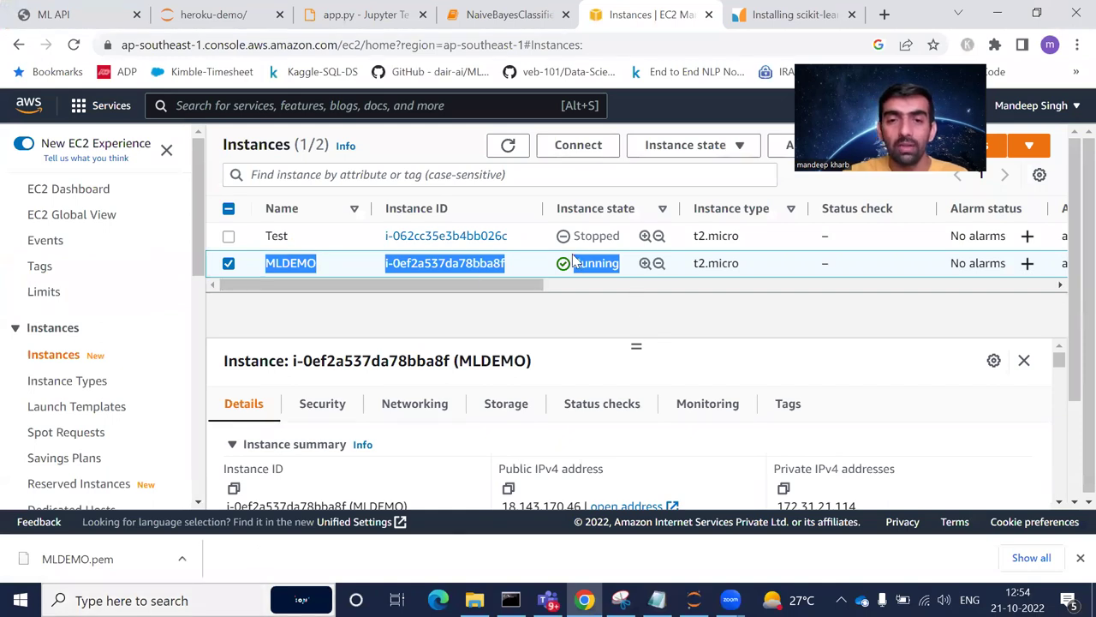
left_click(301, 264)
left_click(327, 264)
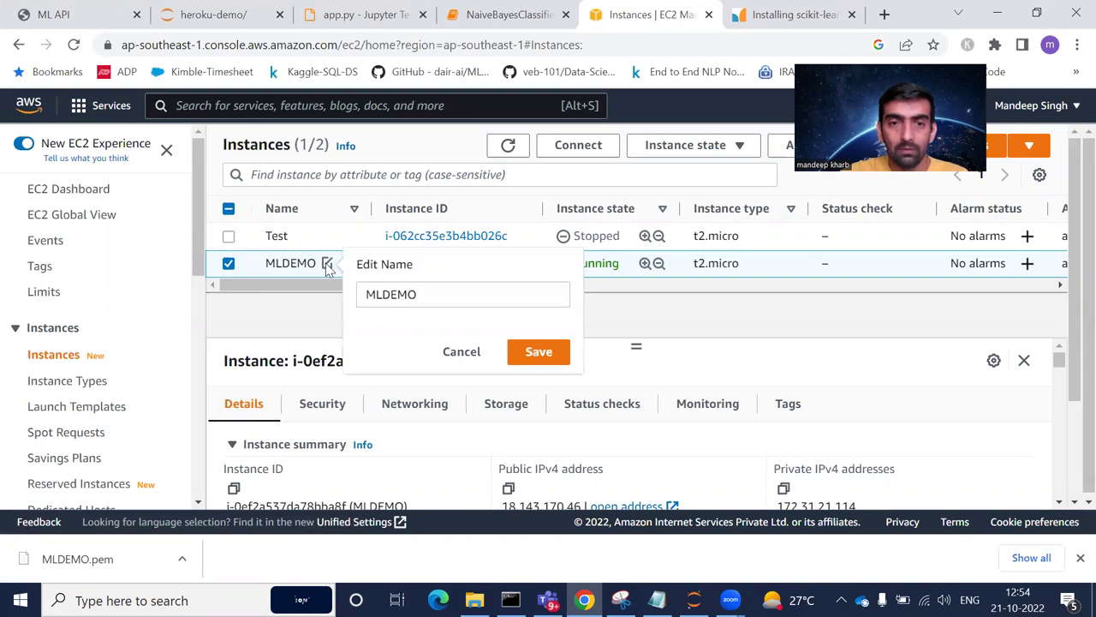
left_click(281, 257)
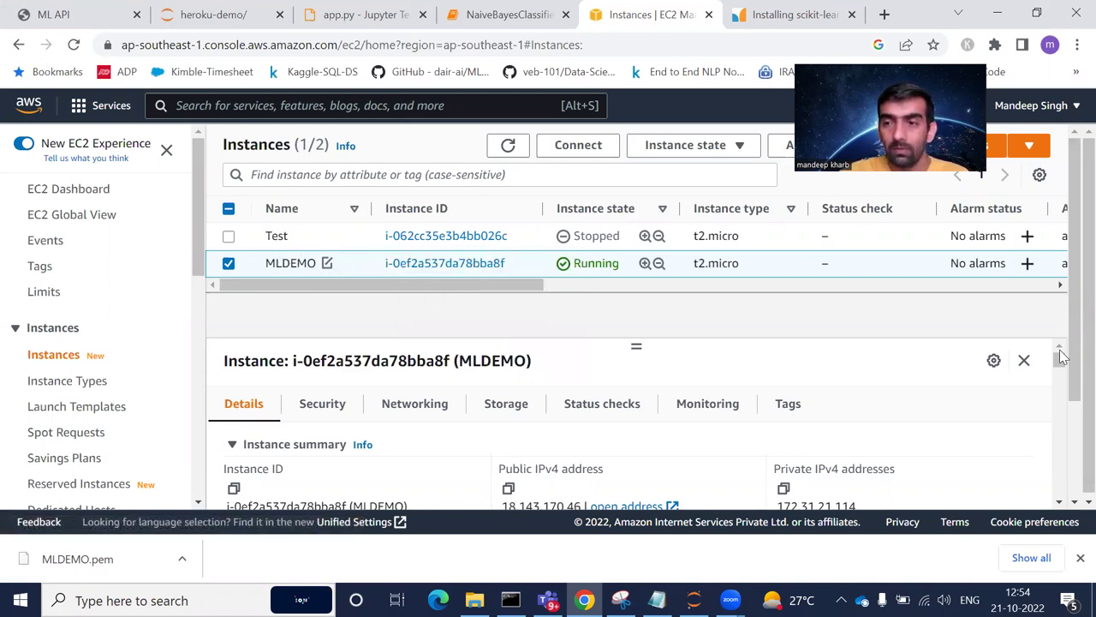
scroll(1061, 376, "down", 1)
scroll(1060, 377, "up", 1)
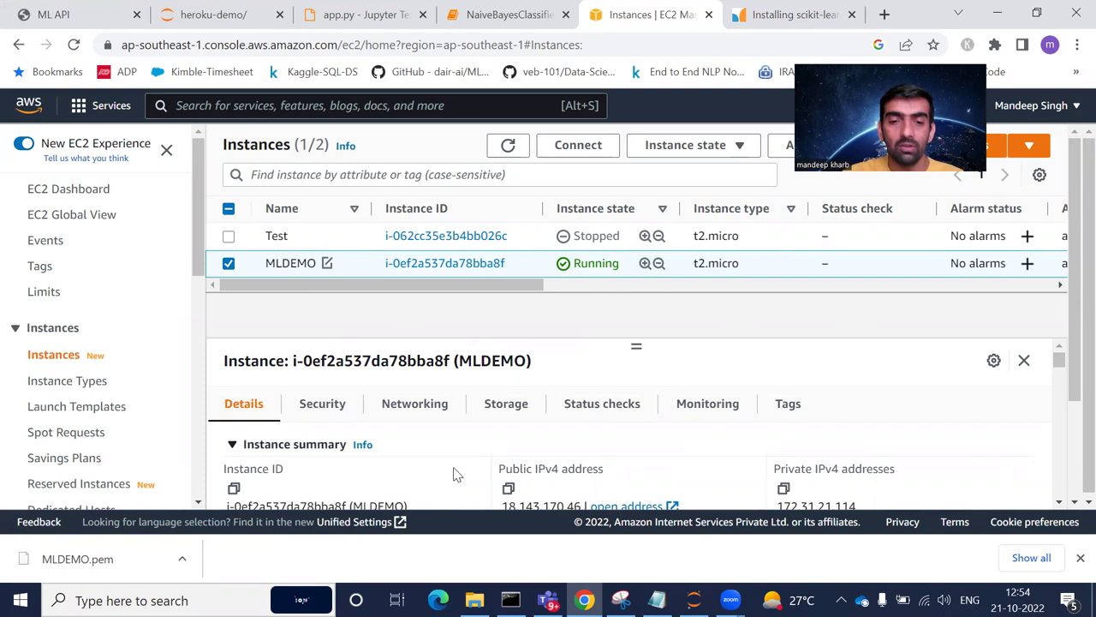
Step: Find and launch WinSCP
key("super")
type("winsc")
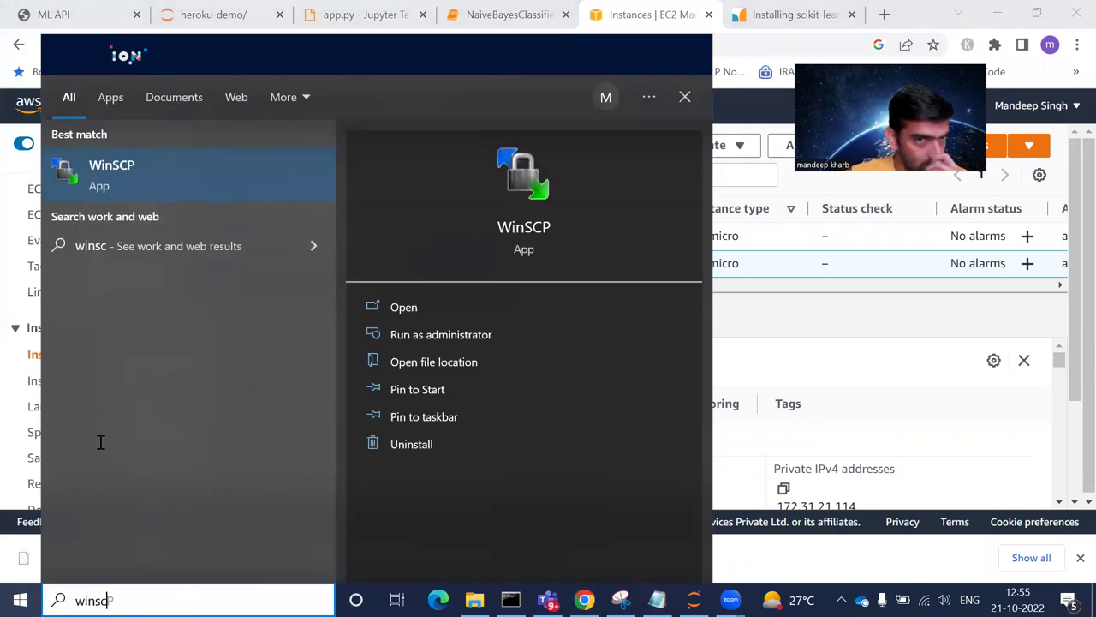
key("Return")
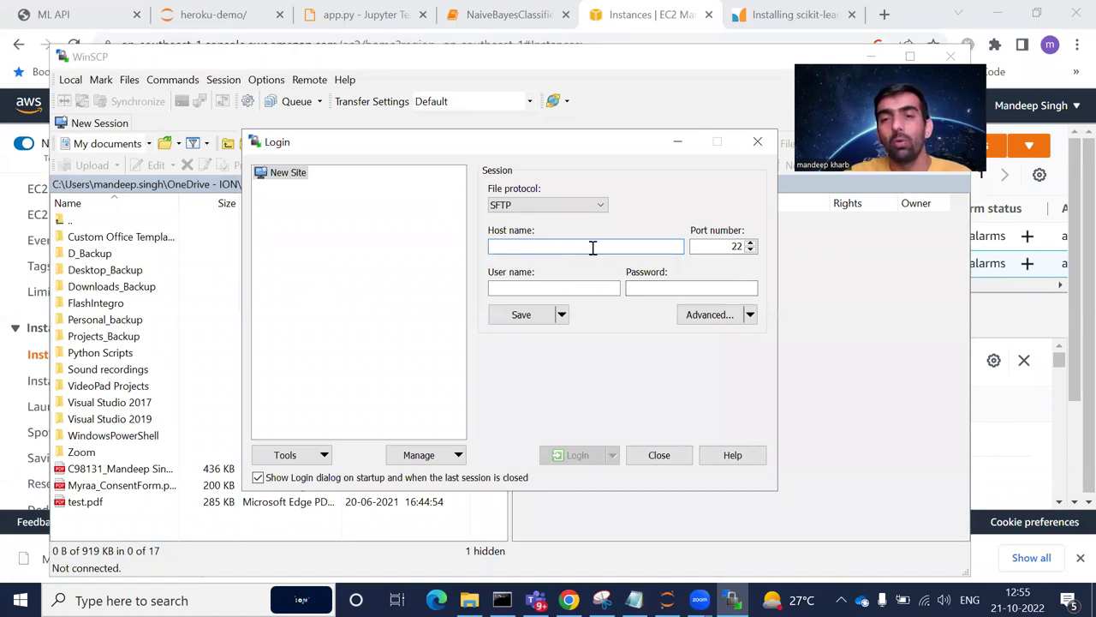
Step: Back in the EC2 console, copy the public IPv4 address from the MLDEMO instance's details
left_click(1012, 407)
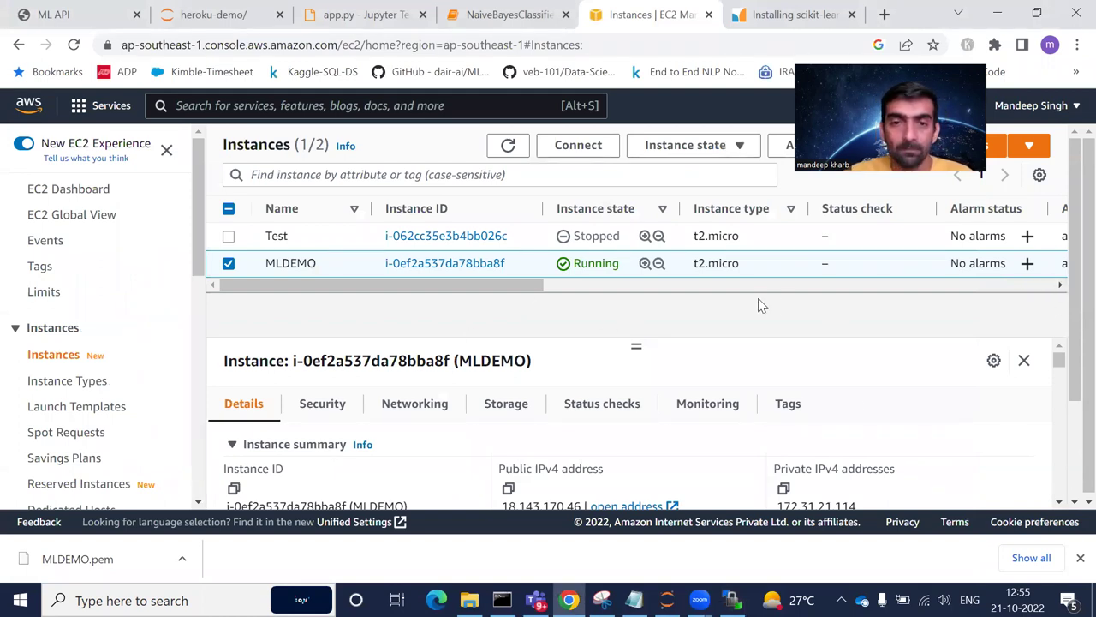
left_click_drag(484, 289, 346, 298)
left_click_drag(421, 286, 661, 318)
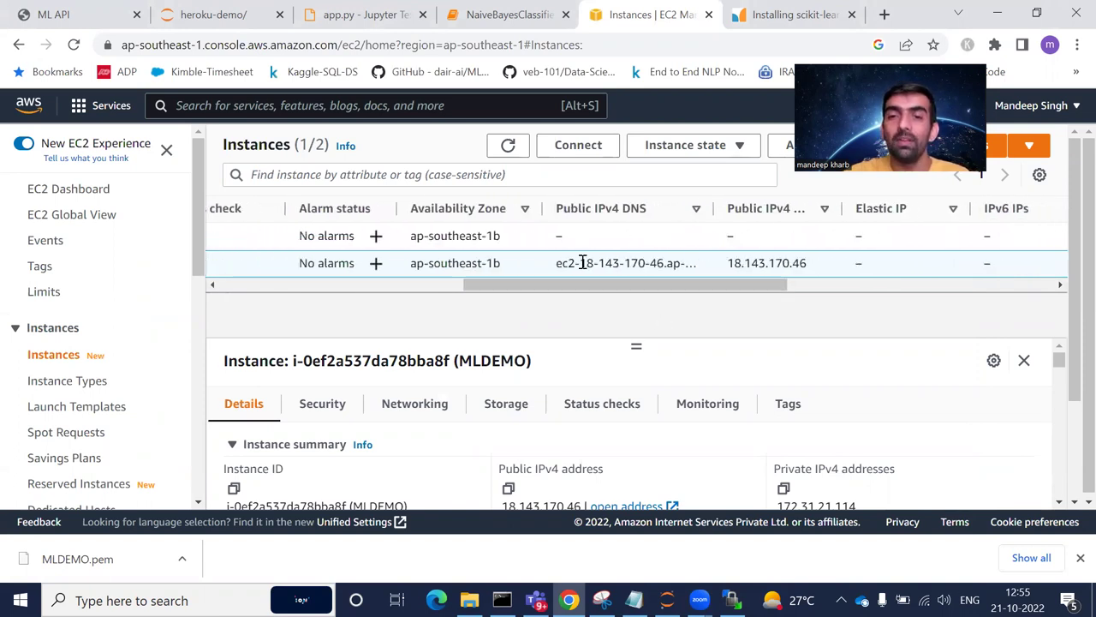
left_click_drag(556, 266, 432, 292)
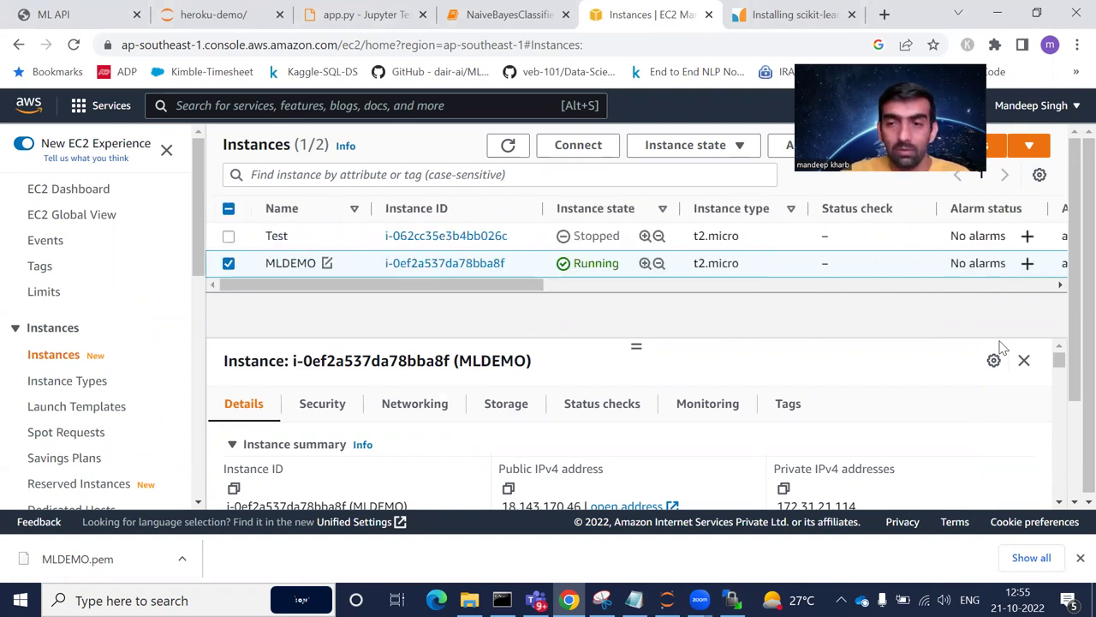
mouse_move(1058, 362)
left_mouse_down()
mouse_move(1057, 460)
mouse_move(1059, 367)
left_mouse_up()
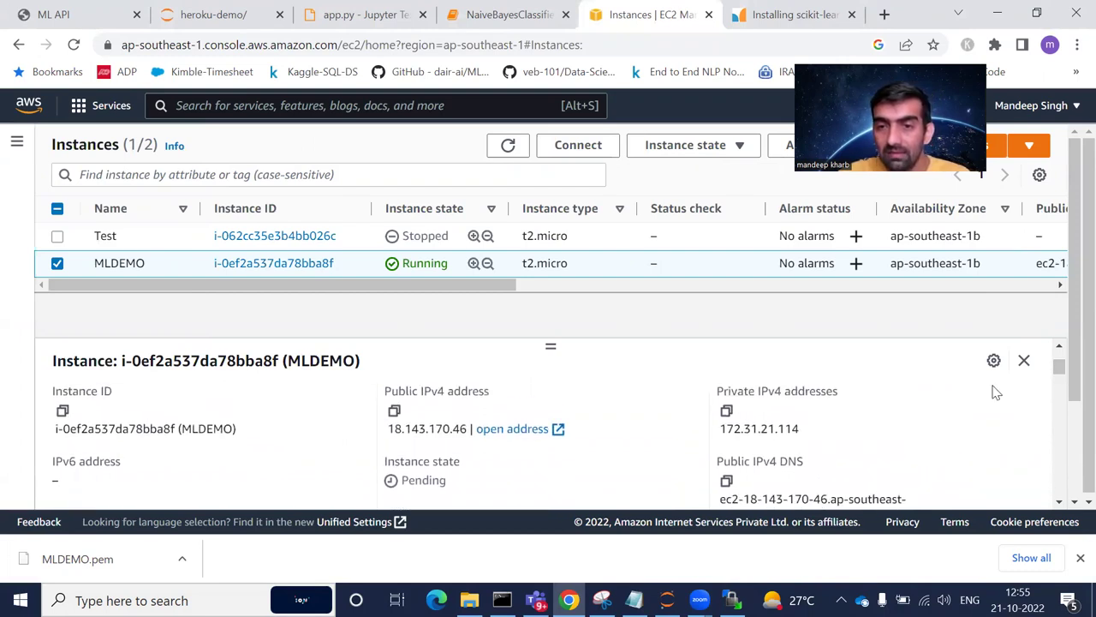
left_click_drag(719, 434, 783, 429)
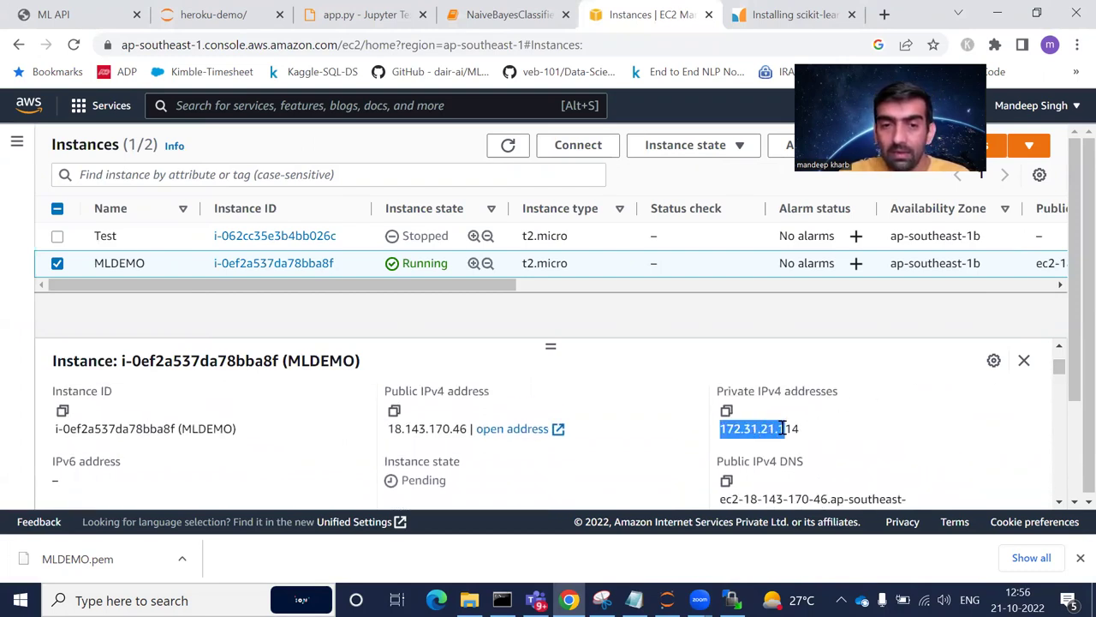
left_click_drag(395, 428, 462, 429)
left_click_drag(1059, 367, 1059, 371)
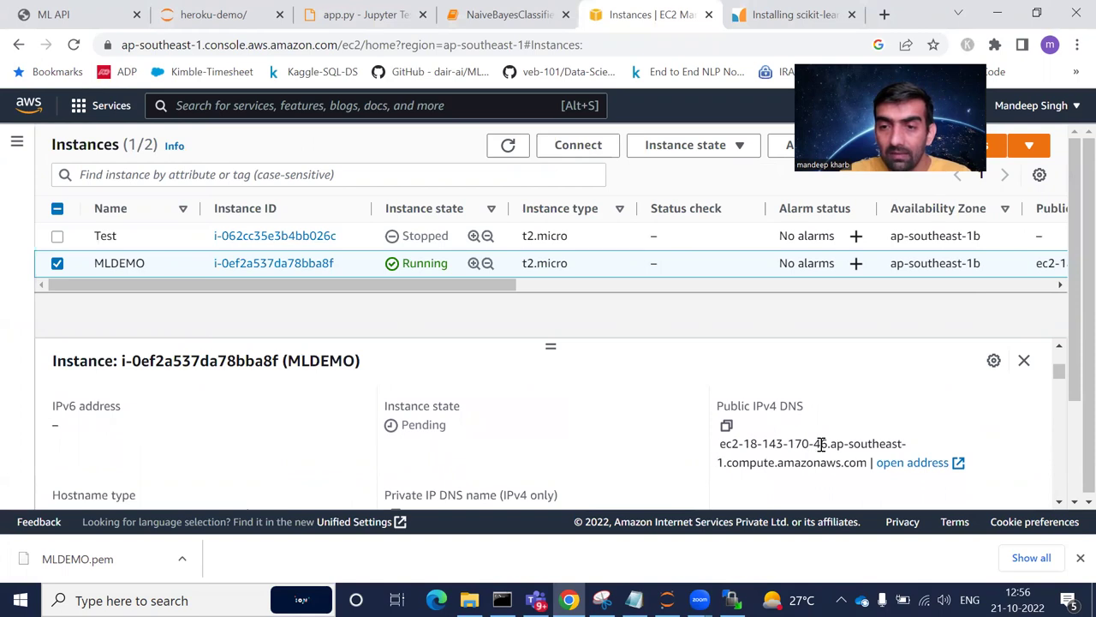
left_click_drag(1061, 379, 1060, 377)
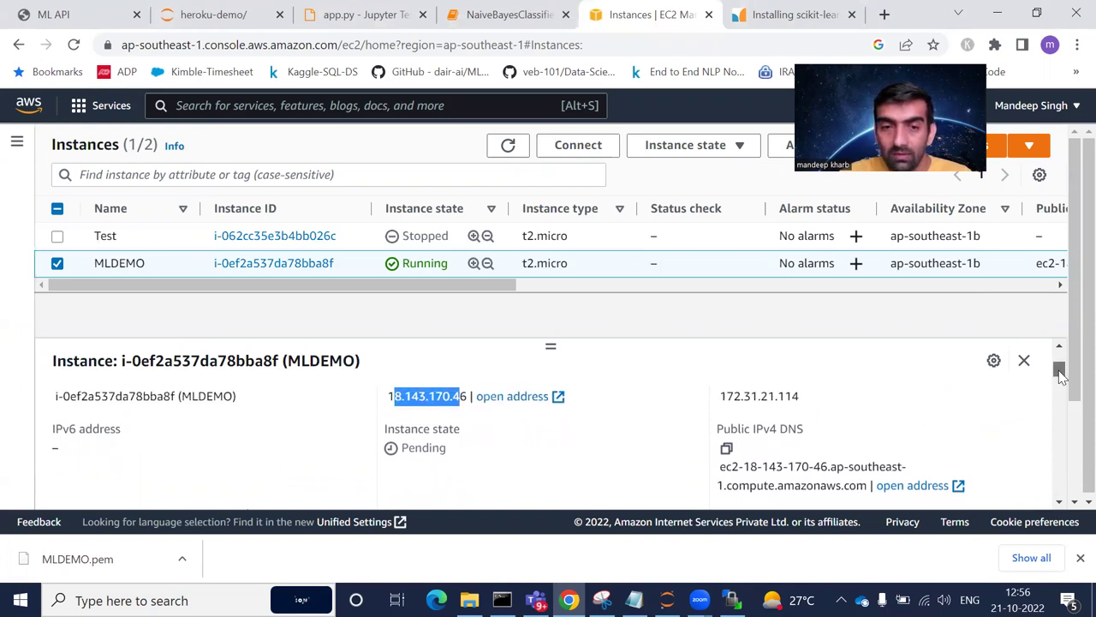
left_click_drag(388, 396, 467, 396)
key("ctrl+c")
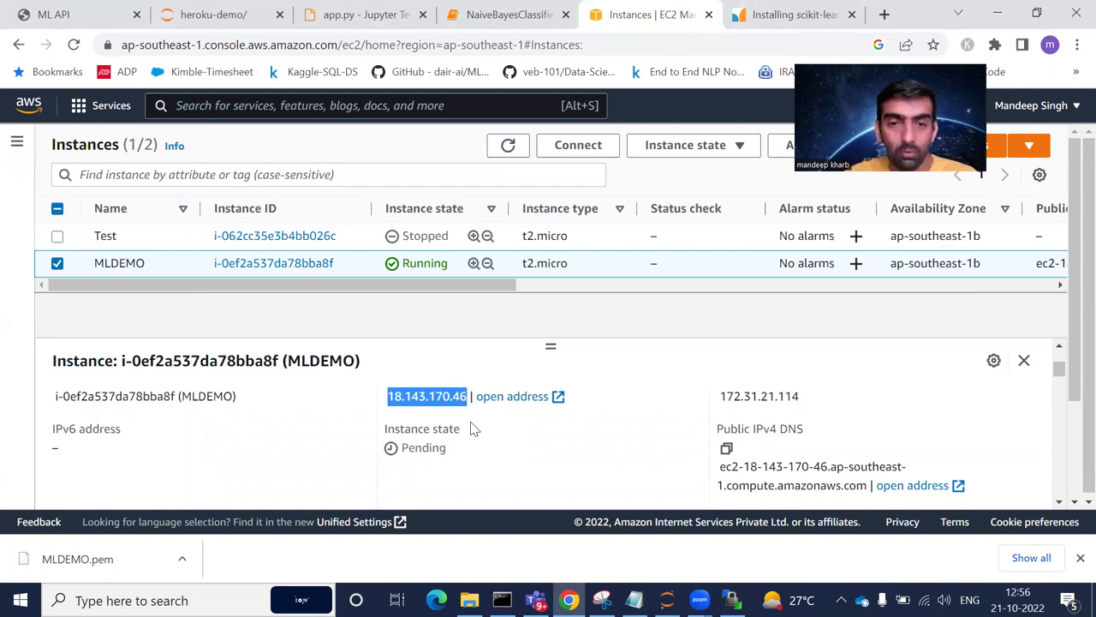
Step: In the WinSCP login, paste 18.143.170.46 as the host name and enter ubuntu as the user name
left_click(731, 599)
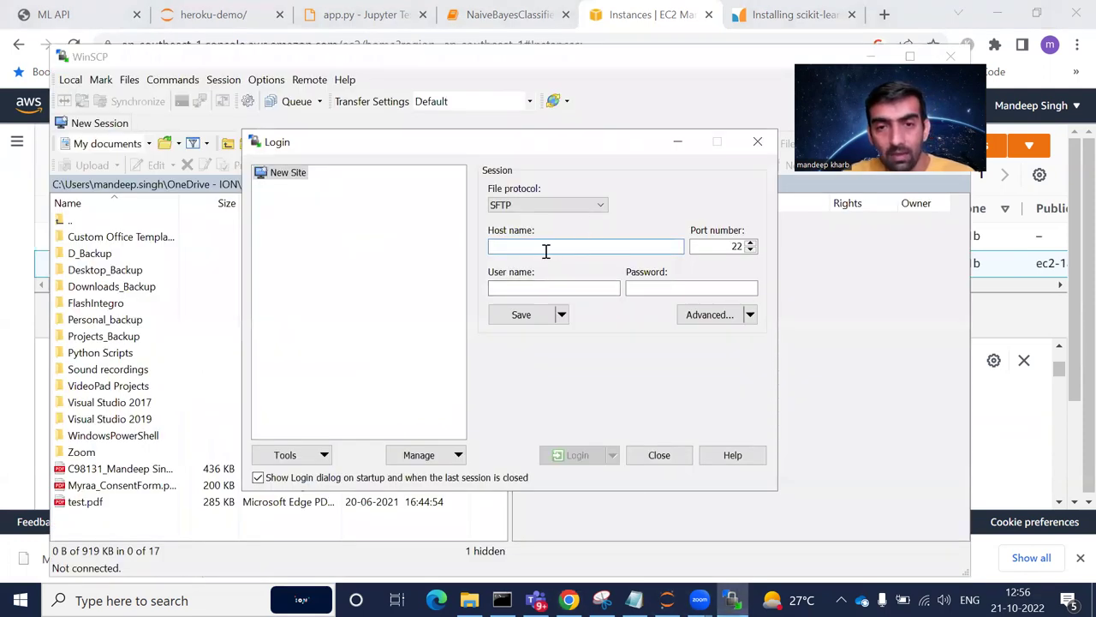
key("ctrl+v")
left_click(528, 287)
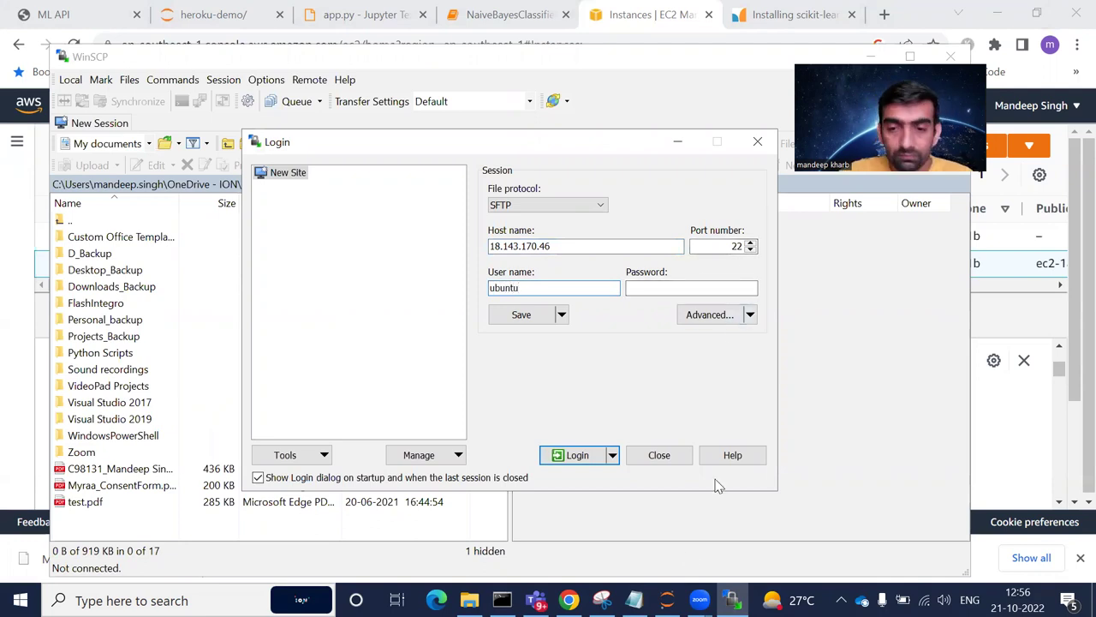
Step: Review step 9 of the Notepad checklist about connecting to the EC2 instance with WinSCP
left_click(634, 599)
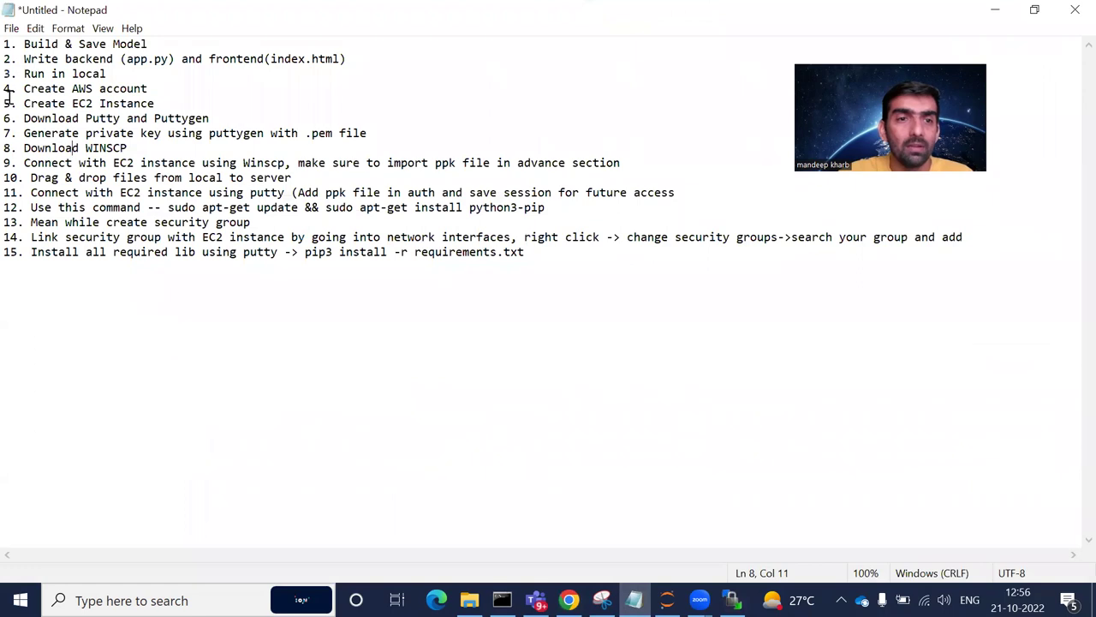
left_click_drag(88, 163, 207, 161)
left_click_drag(26, 163, 599, 153)
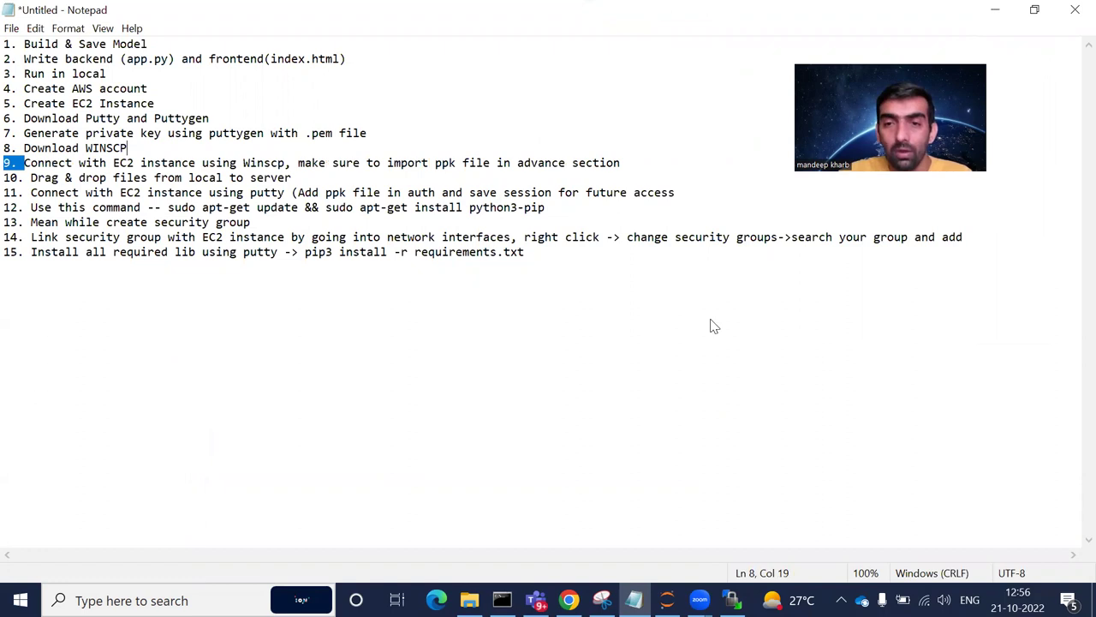
Step: In WinSCP's advanced SSH authentication settings, set the private key file to MLDEMO.ppk from Downloads and accept the settings
key("alt+Tab")
left_click_drag(519, 288, 479, 291)
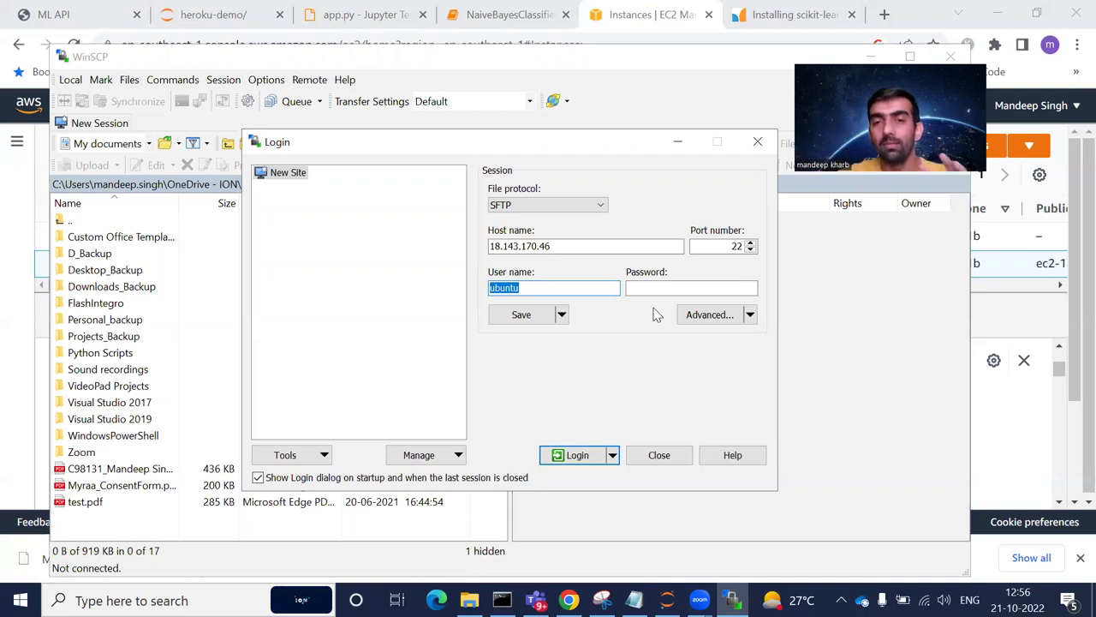
left_click(705, 316)
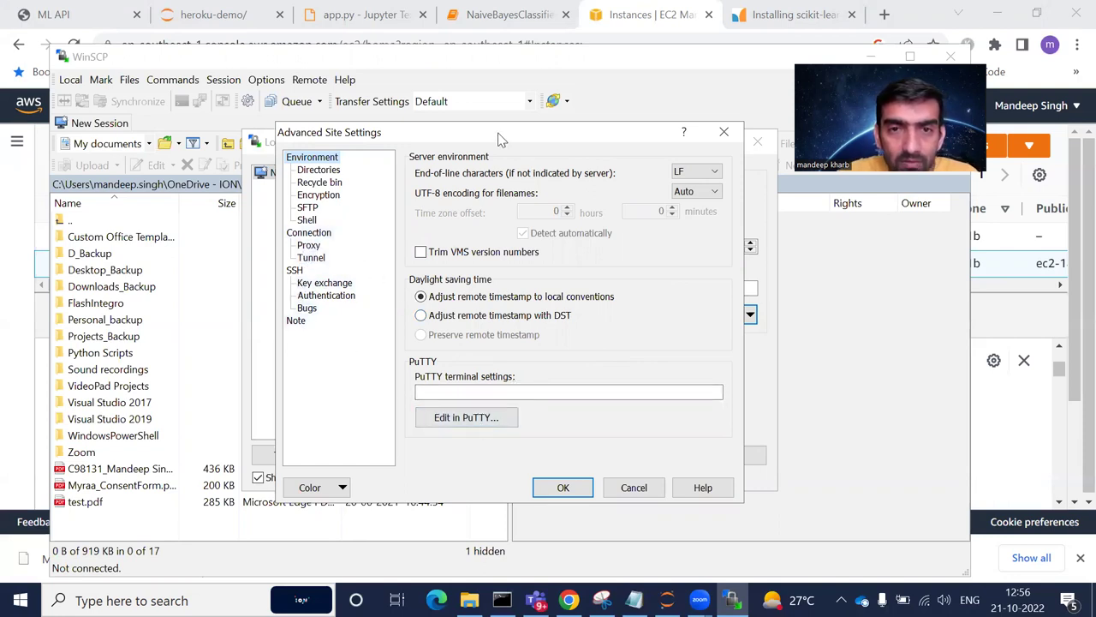
left_click_drag(497, 132, 296, 92)
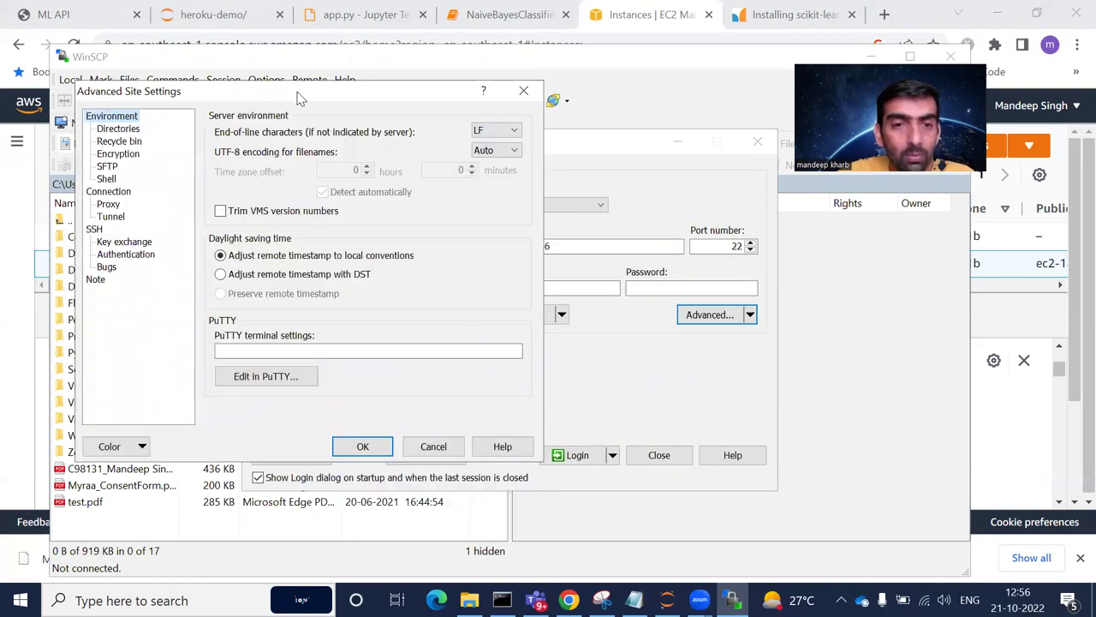
left_click(94, 229)
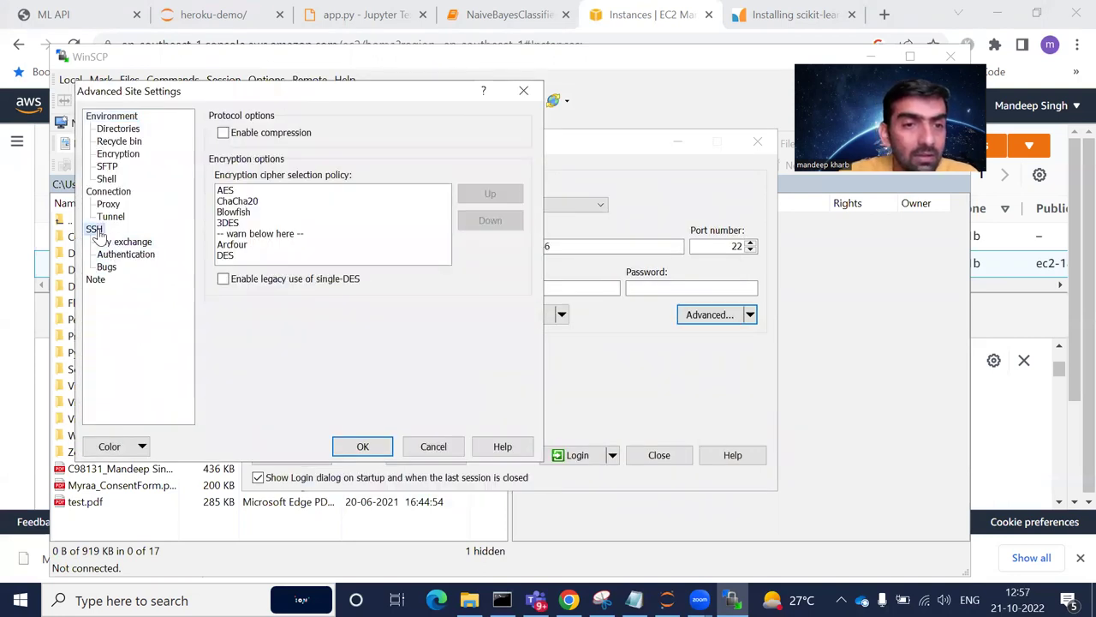
left_click(126, 255)
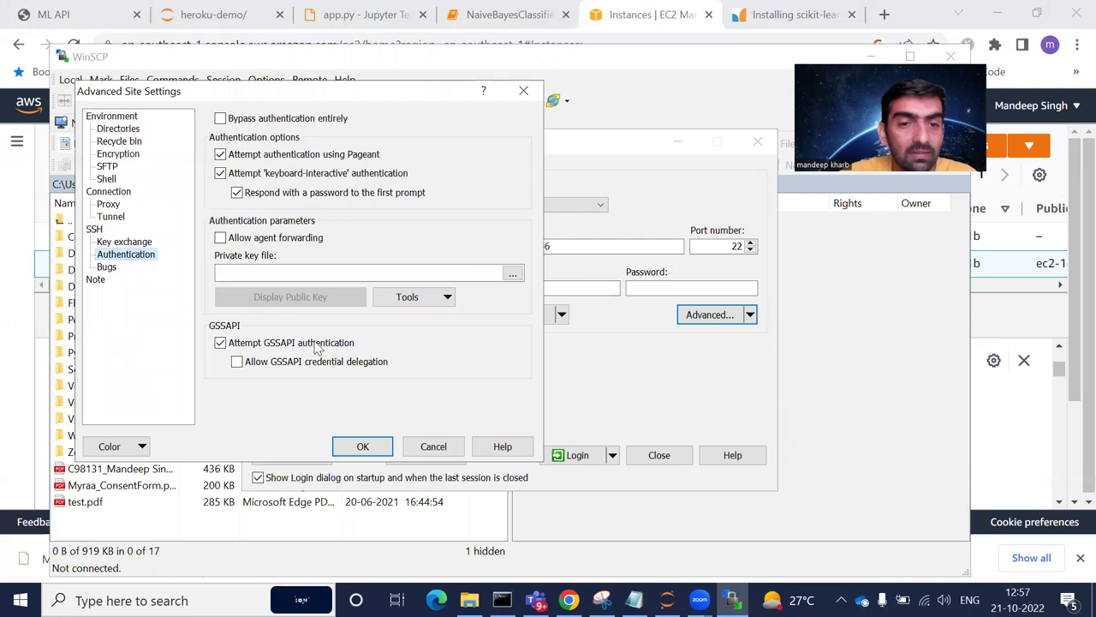
left_click(512, 272)
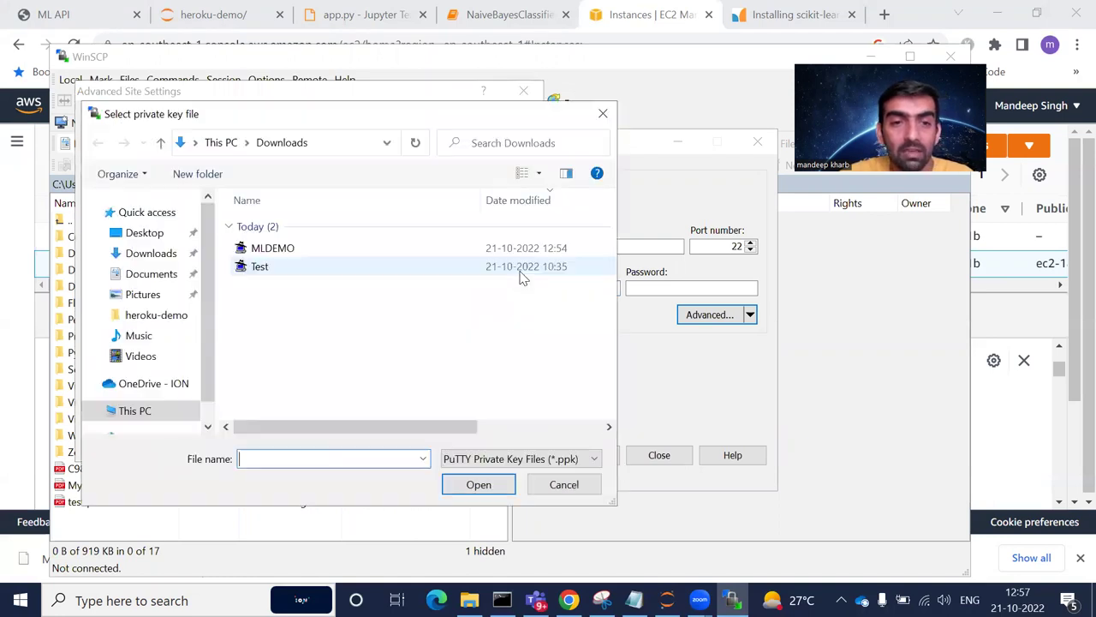
left_click(292, 249)
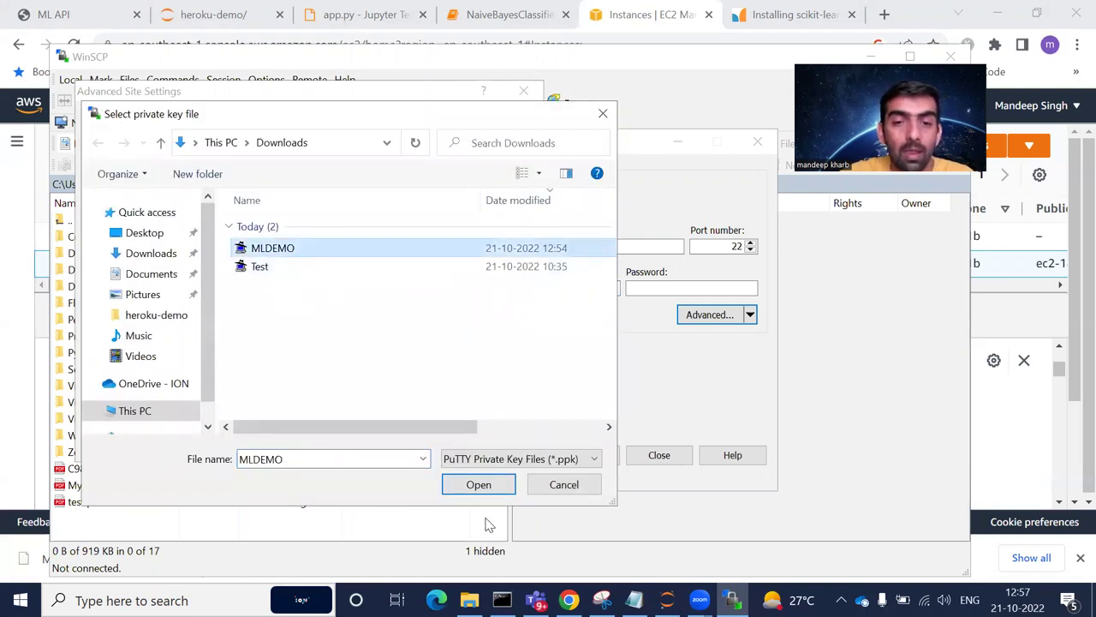
left_click(481, 485)
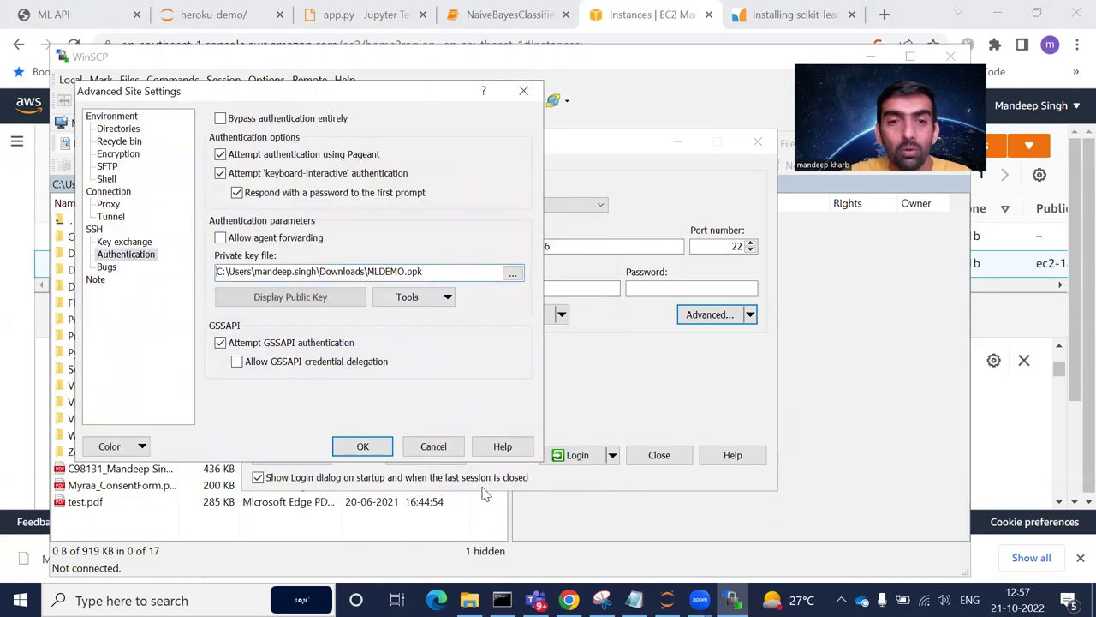
left_click_drag(252, 272, 433, 274)
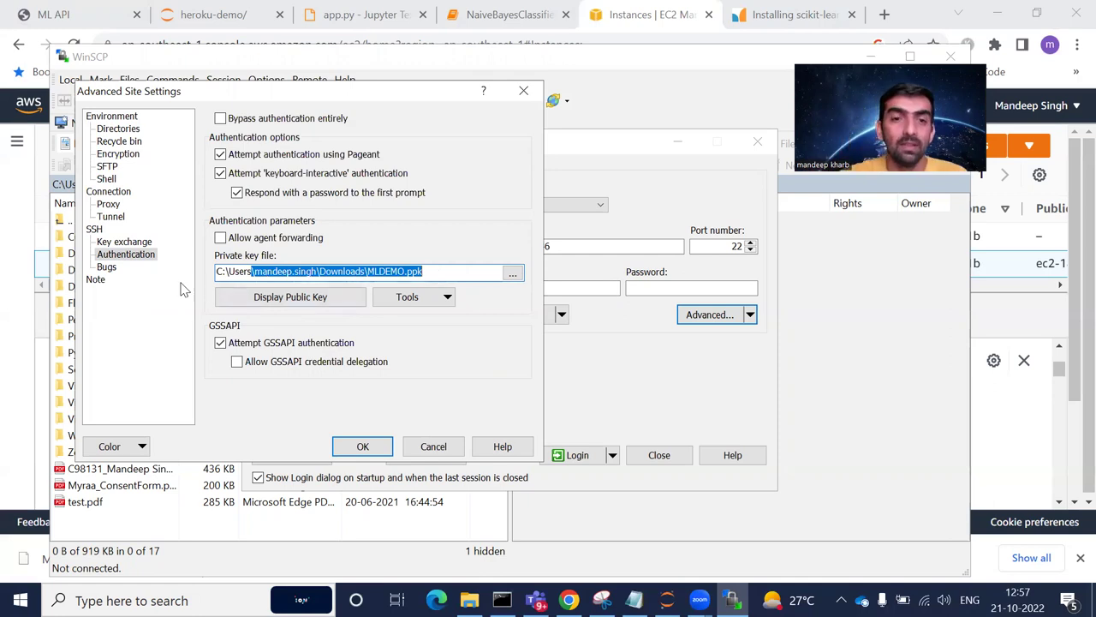
left_click(443, 272)
left_click(363, 448)
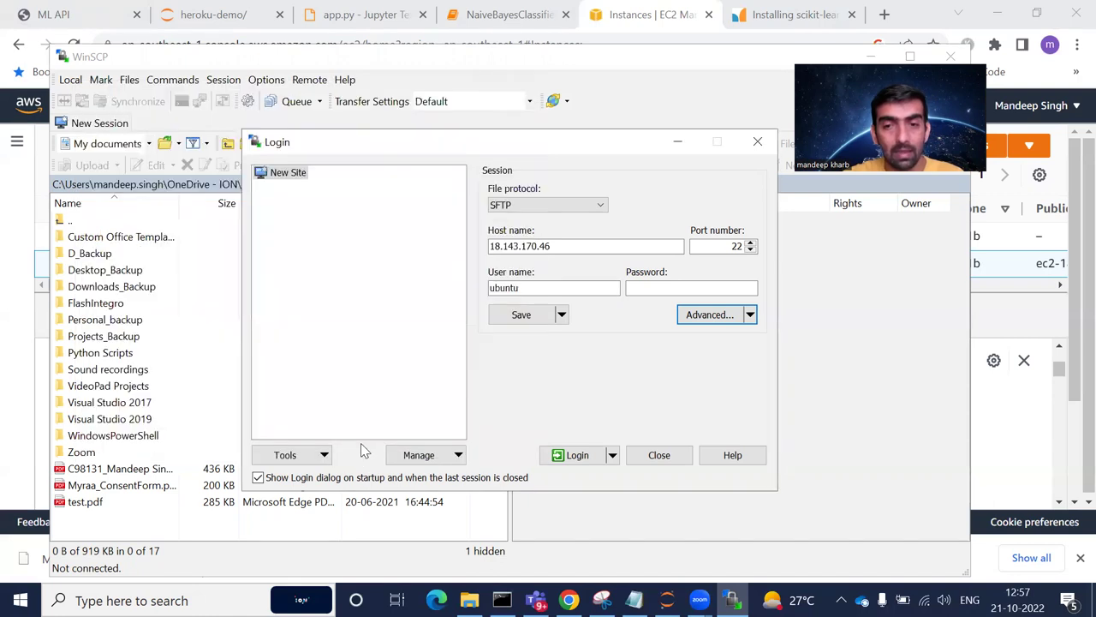
Step: Log in to the server, accept its unknown host key, and dismiss the dialog for opening a remote directory
left_click(576, 457)
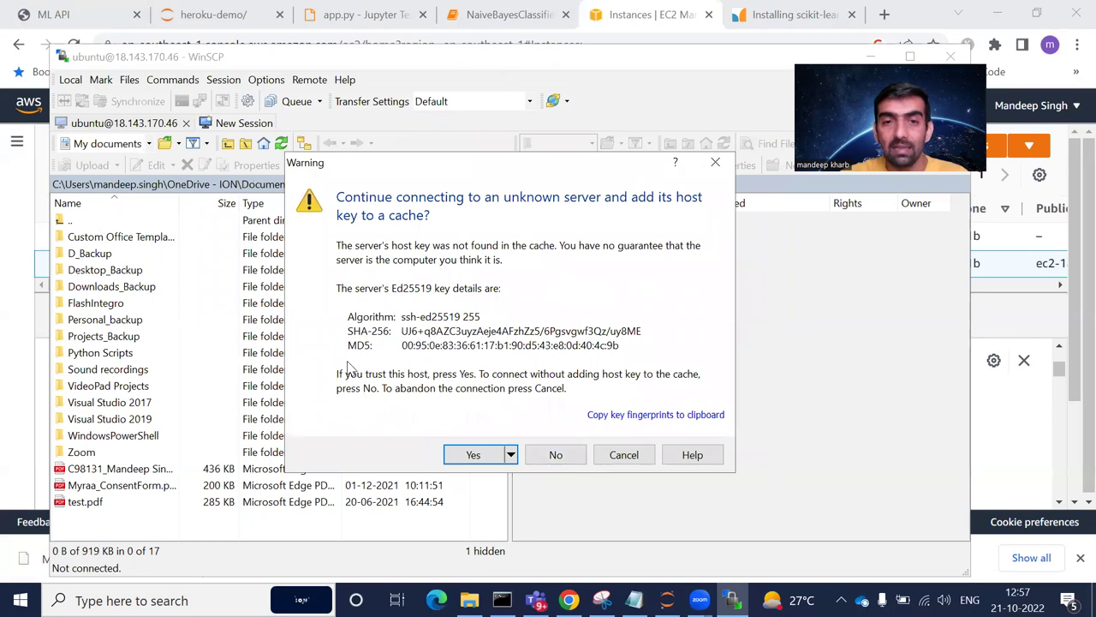
left_click(474, 455)
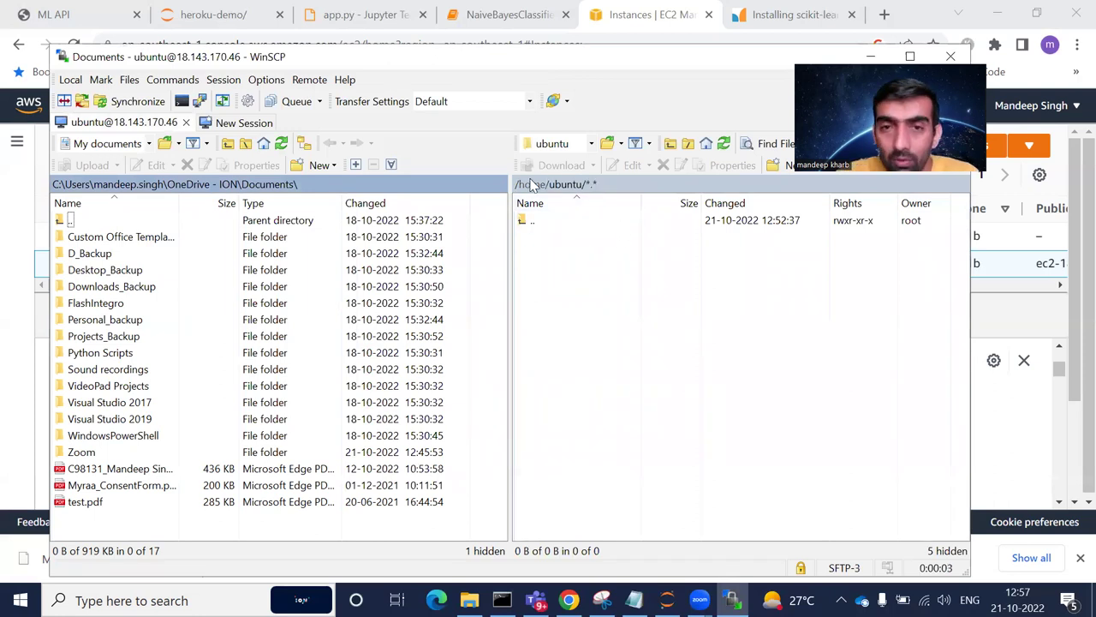
left_click(564, 185)
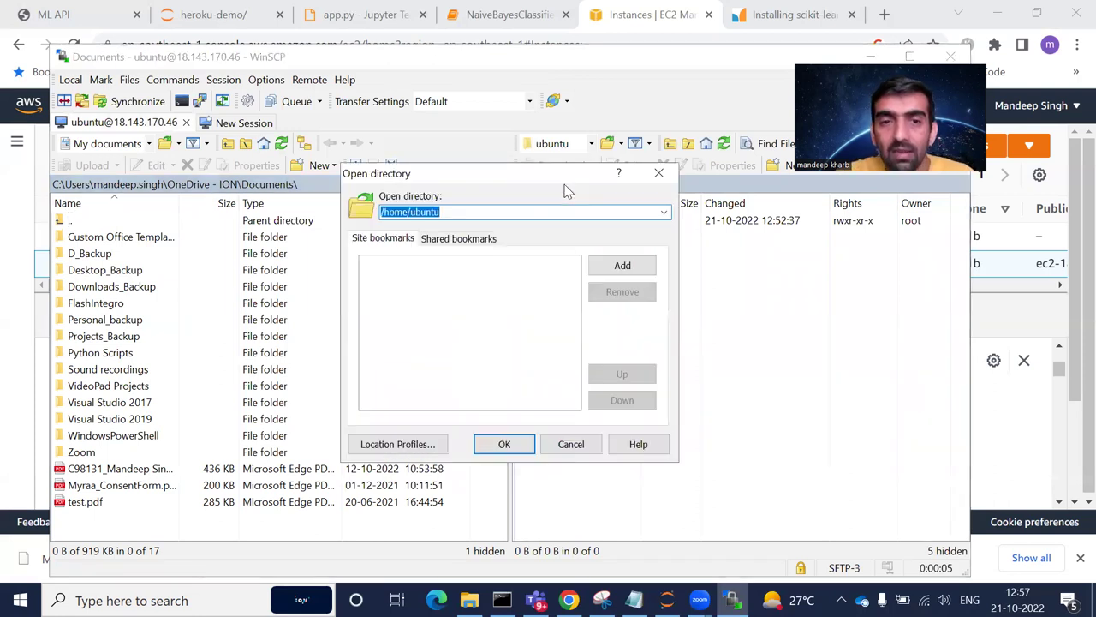
left_click(658, 173)
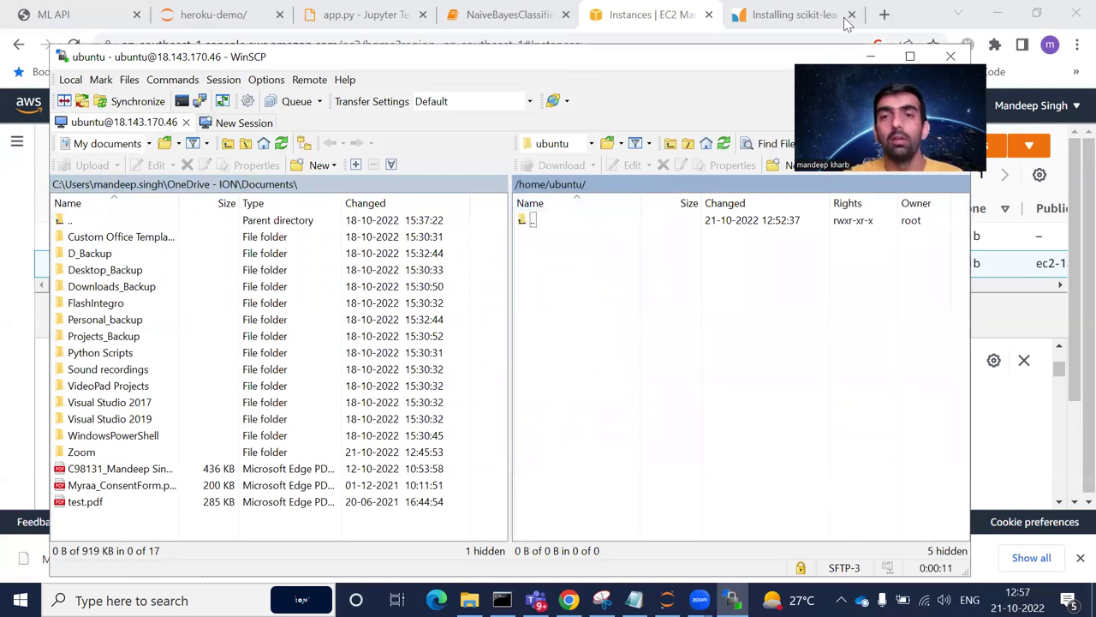
Step: Review steps 9 and 10 of the Notepad checklist on connecting and transferring files, and minimize Notepad
key("alt+Tab")
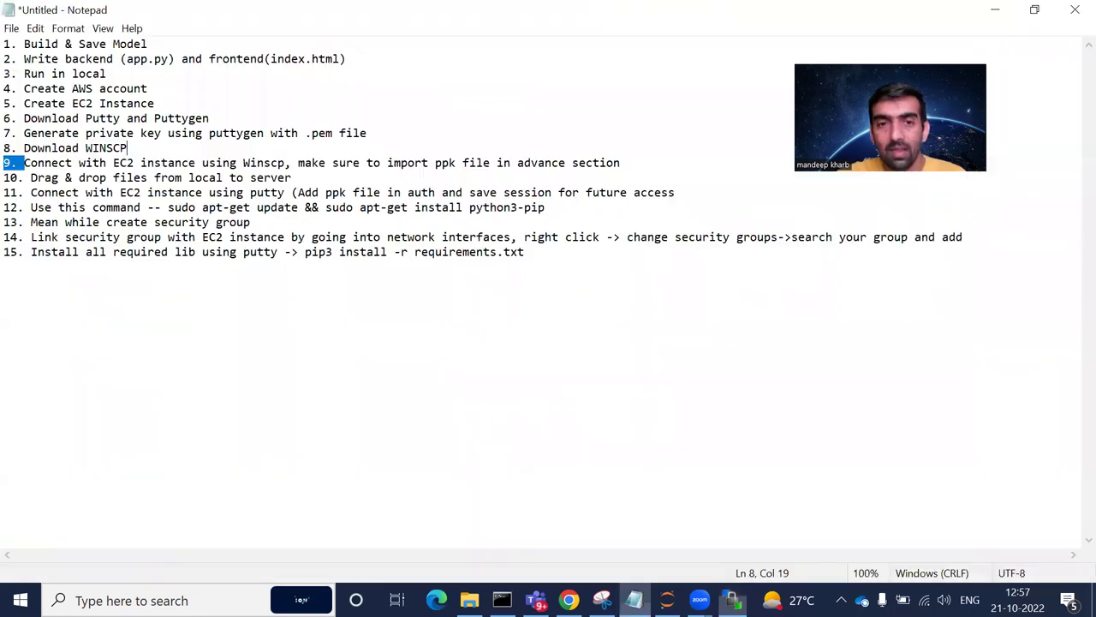
left_click_drag(79, 163, 439, 159)
left_click_drag(54, 180, 280, 177)
left_click(994, 10)
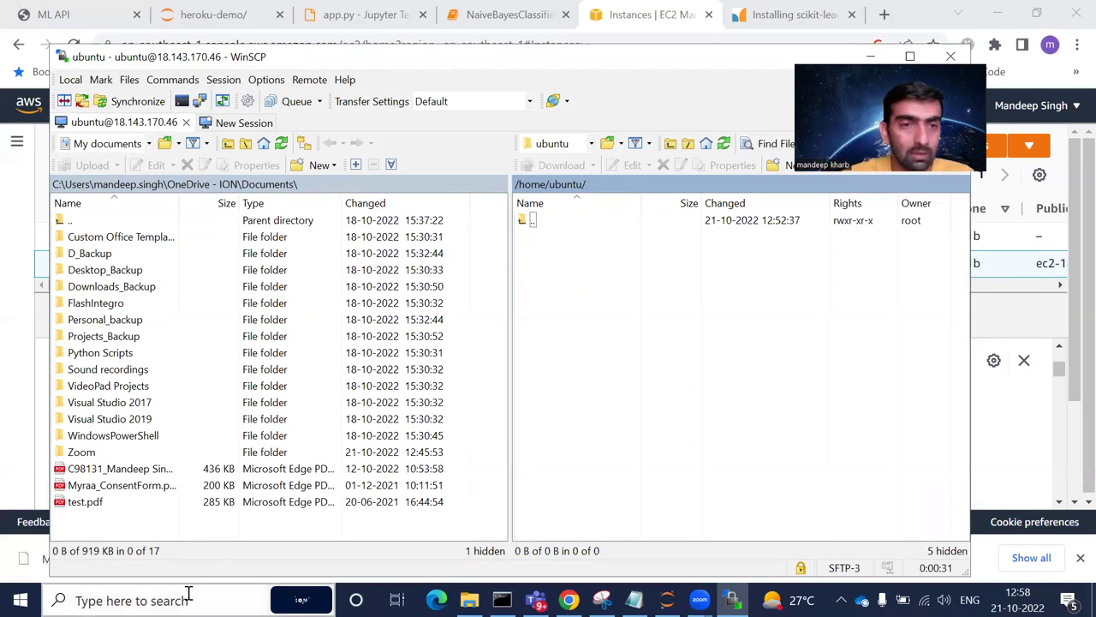
Step: Browse the local side to the heroku-demo folder in the user's home directory, checking its path in File Explorer, and widen the Name column
left_click(118, 185)
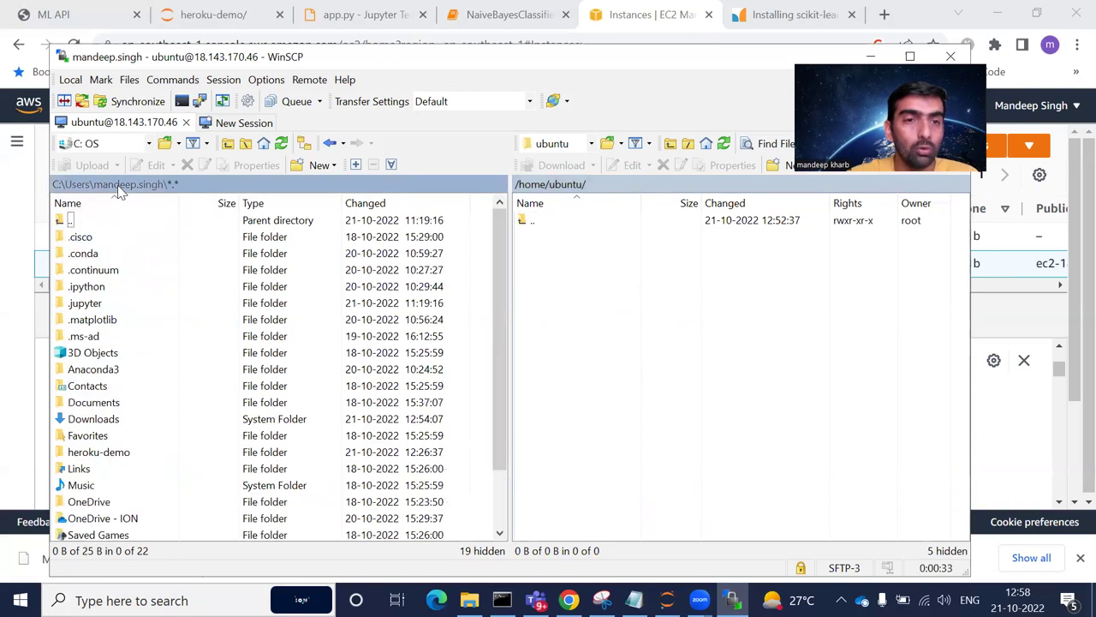
left_click_drag(505, 242, 505, 303)
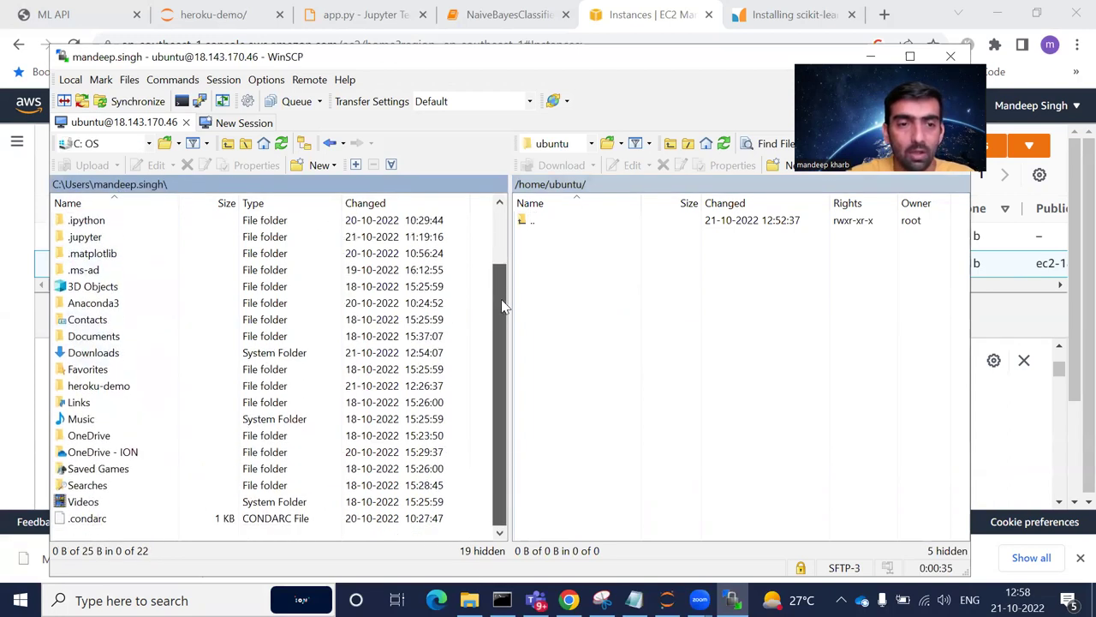
key("alt+Tab")
left_click(270, 56)
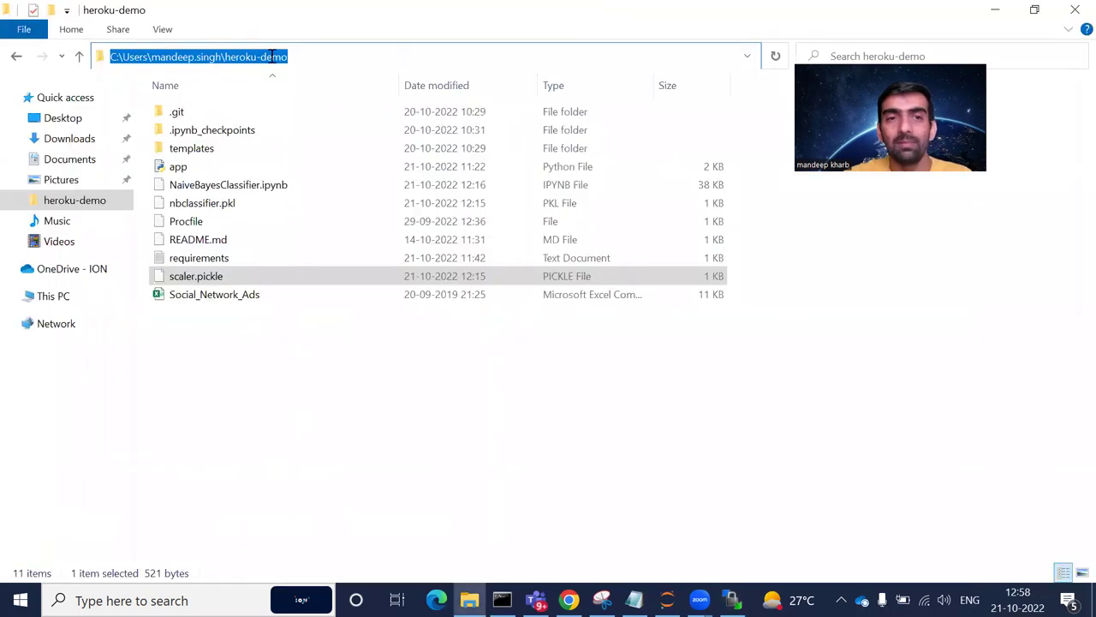
left_click(994, 9)
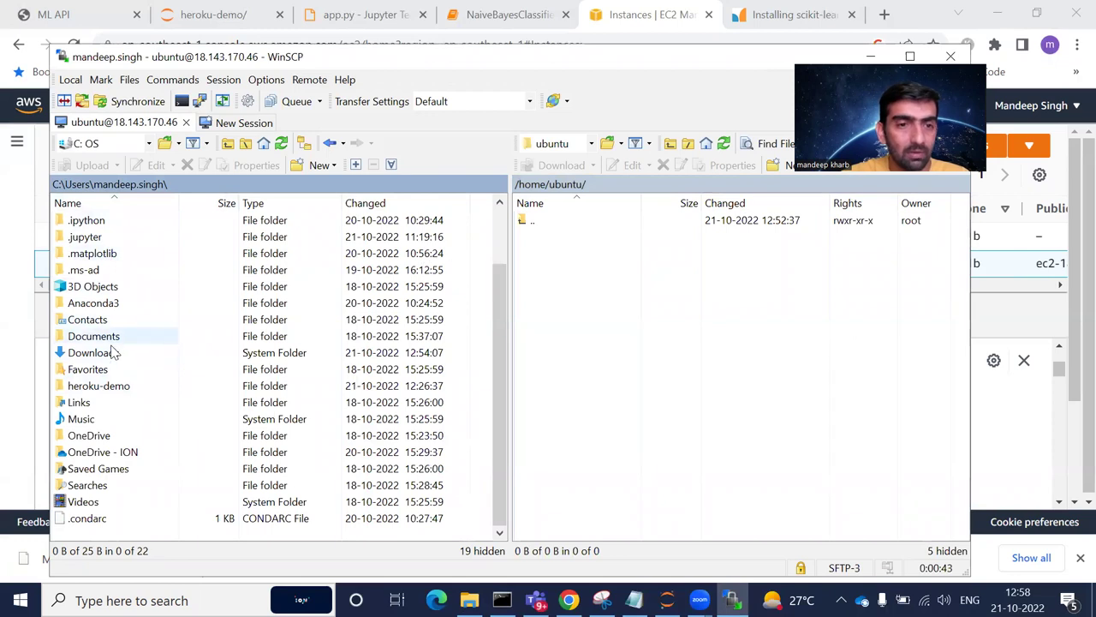
double_click(94, 386)
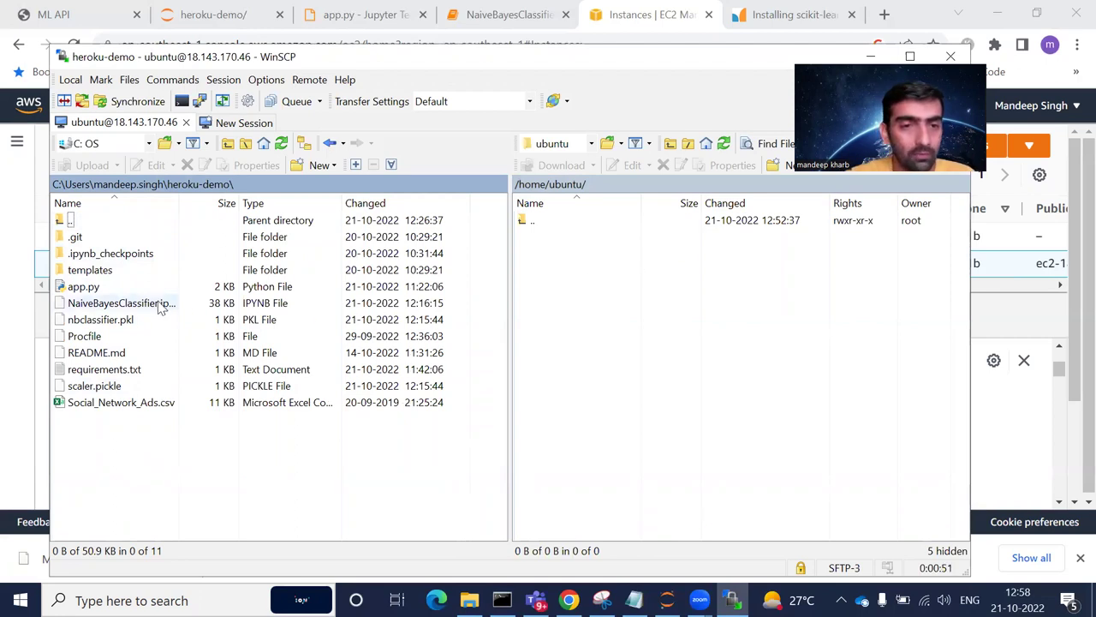
left_click_drag(178, 203, 262, 214)
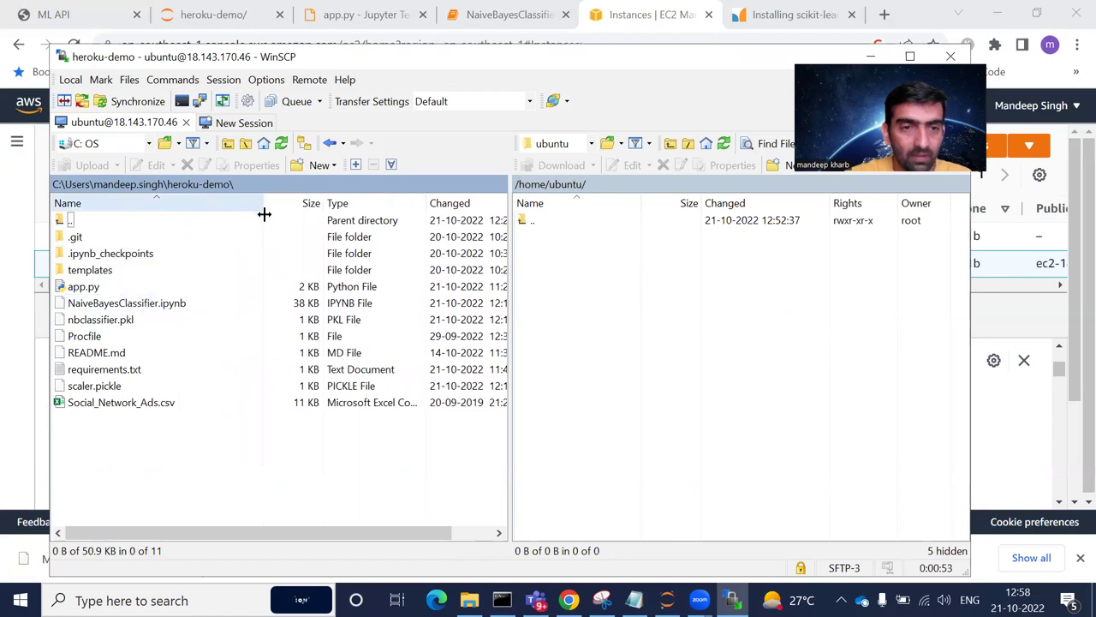
Step: Check the contents of the local templates folder and upload the folder to /home/ubuntu/ on the server
left_click(79, 272)
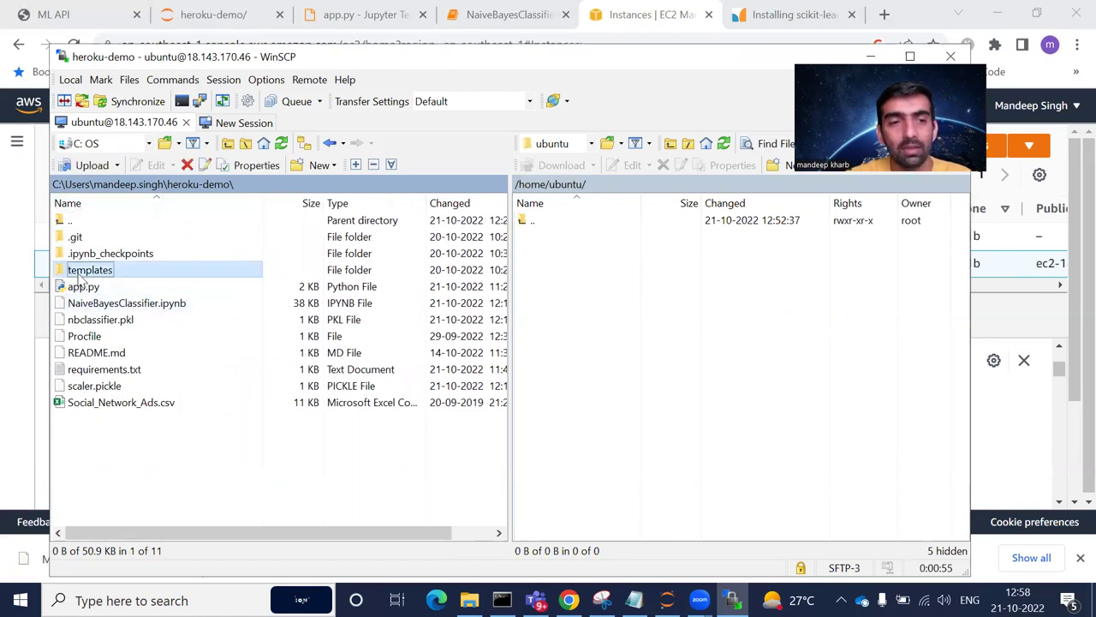
double_click(80, 272)
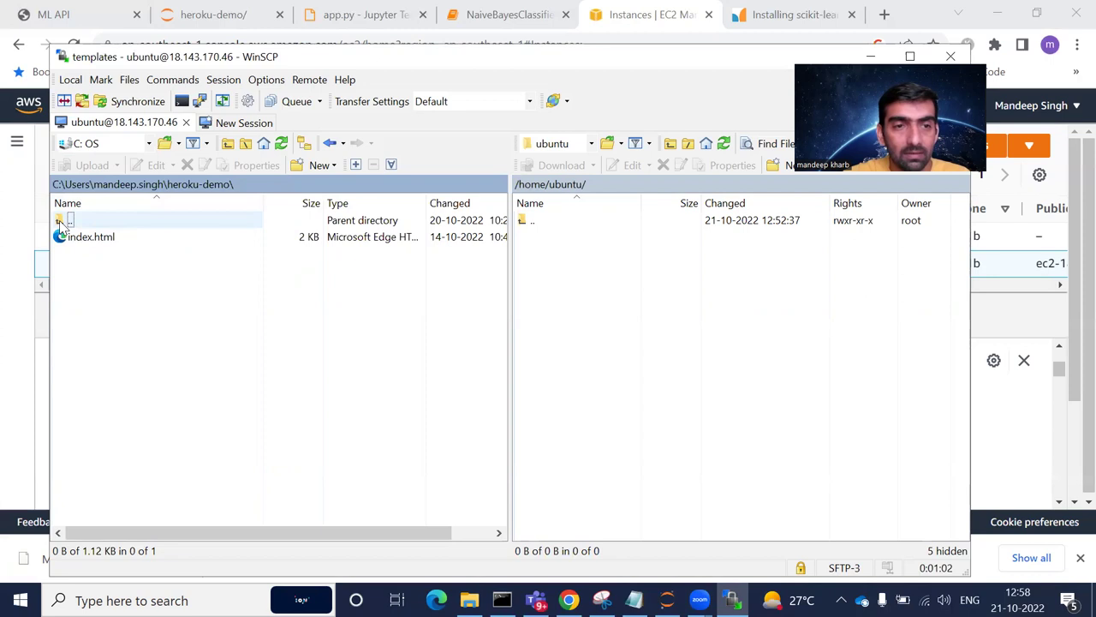
double_click(59, 221)
left_click_drag(86, 270, 589, 268)
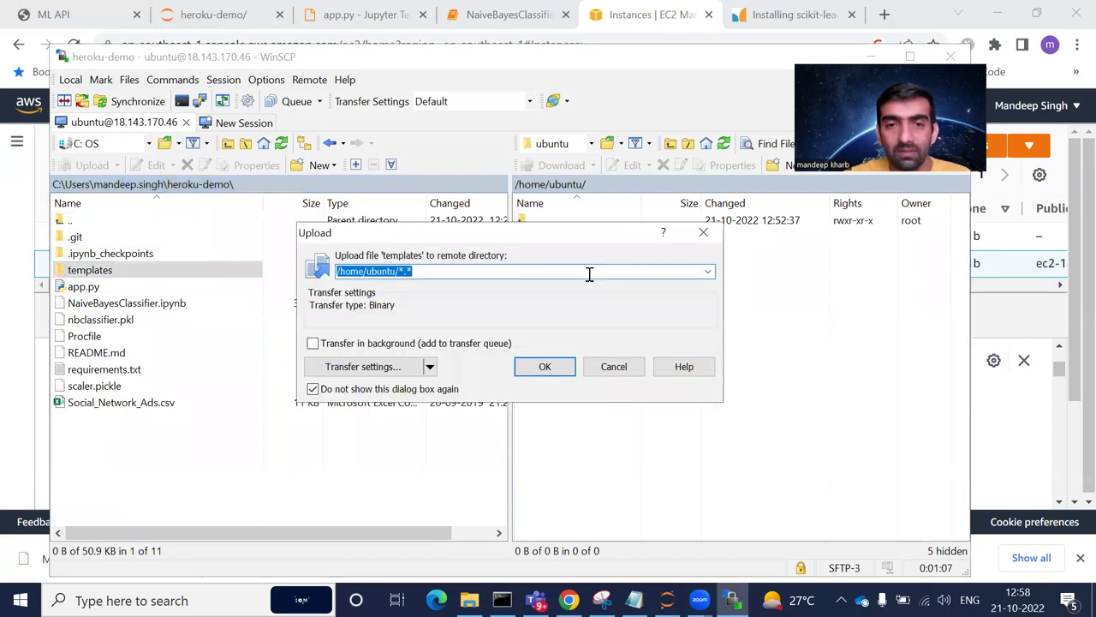
left_click(553, 368)
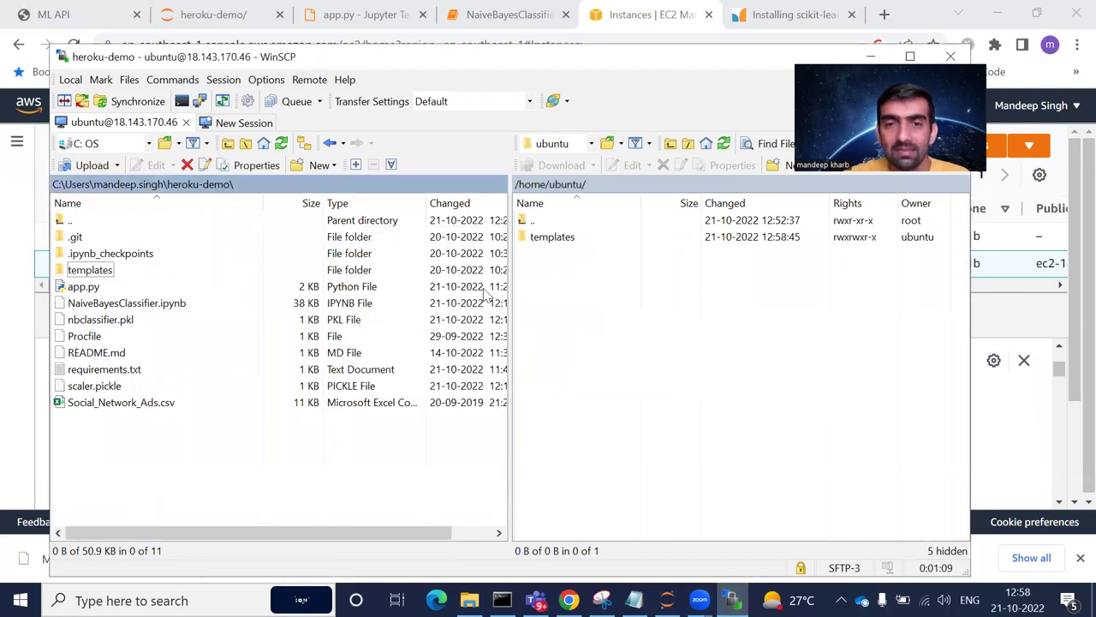
Step: Upload app.py and nbclassifier.pkl from heroku-demo to the server's /home/ubuntu/ directory
left_click_drag(85, 288, 578, 274)
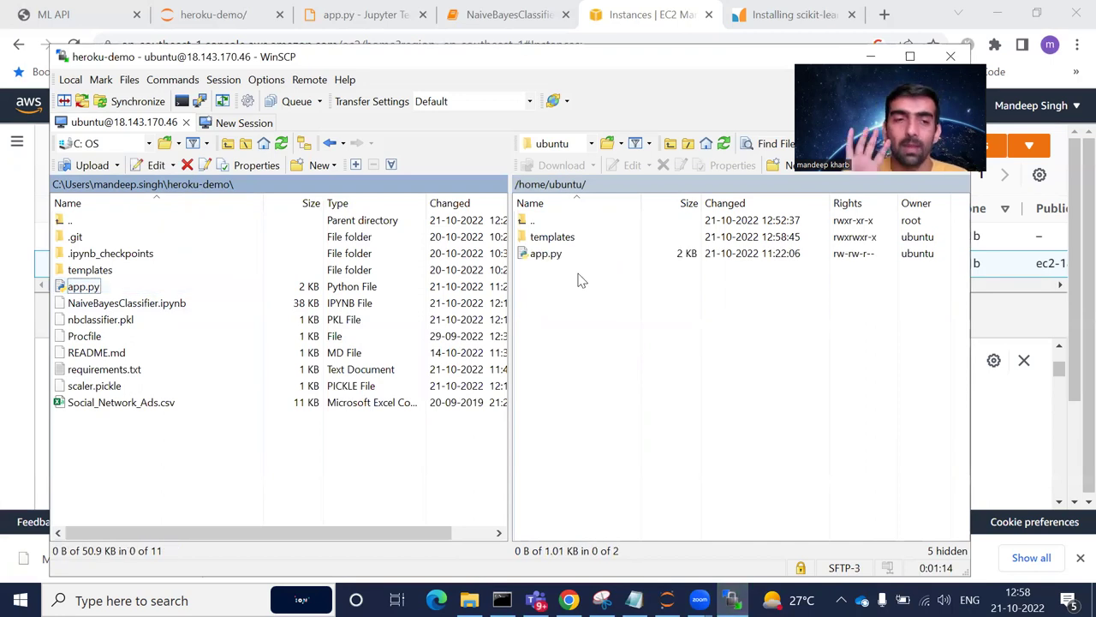
left_click(88, 321)
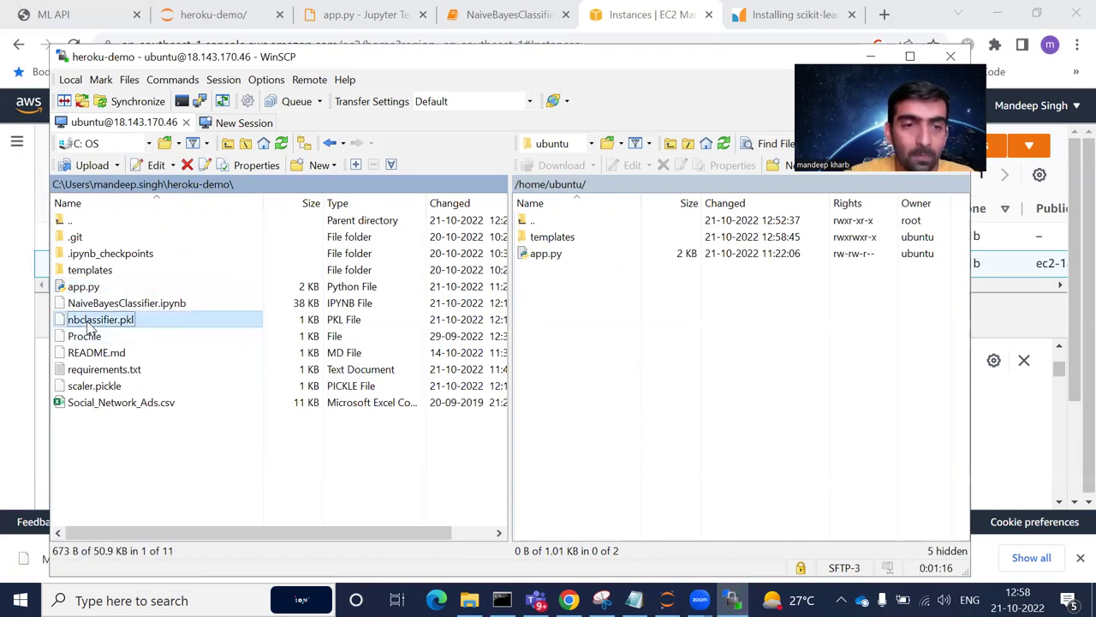
left_click_drag(88, 329, 582, 304)
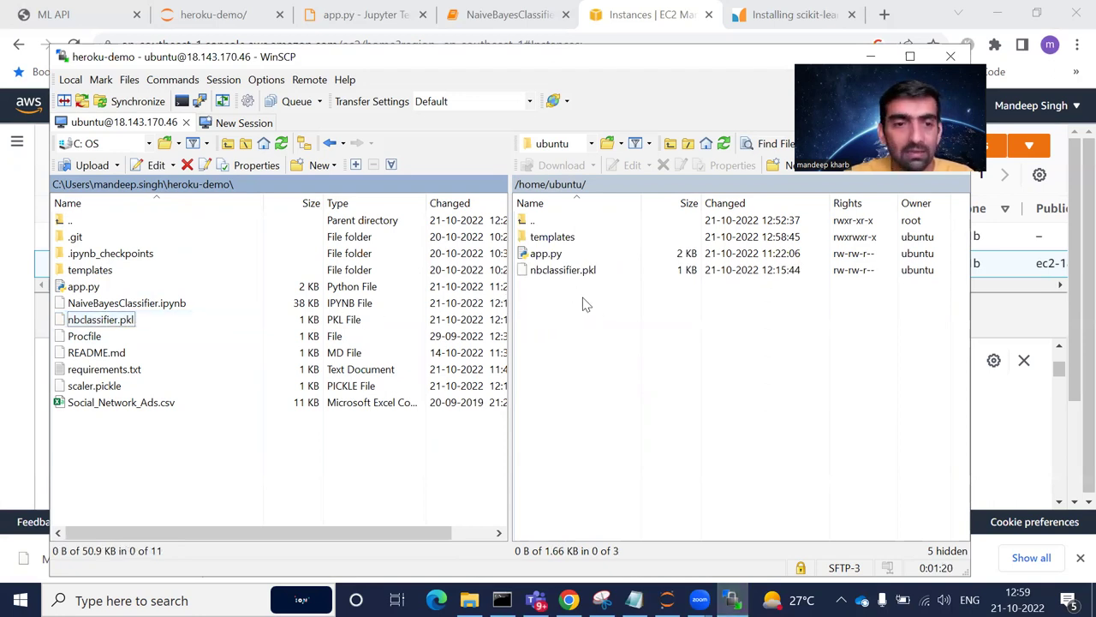
Step: Review the package list in requirements.txt, close the editor, and upload the file to /home/ubuntu/
left_click(72, 375)
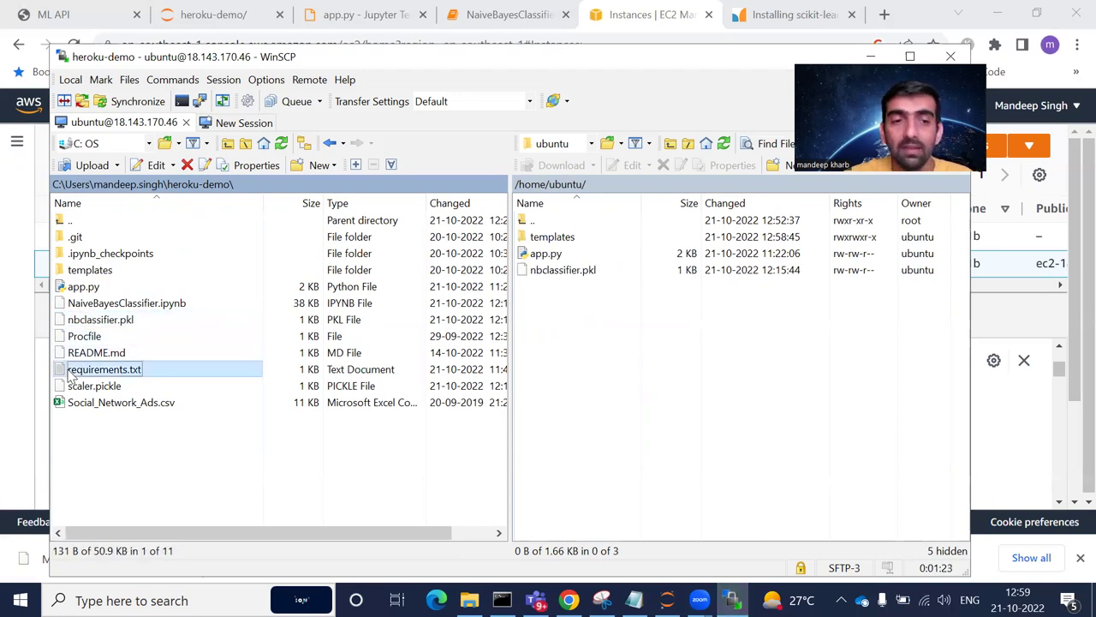
double_click(72, 375)
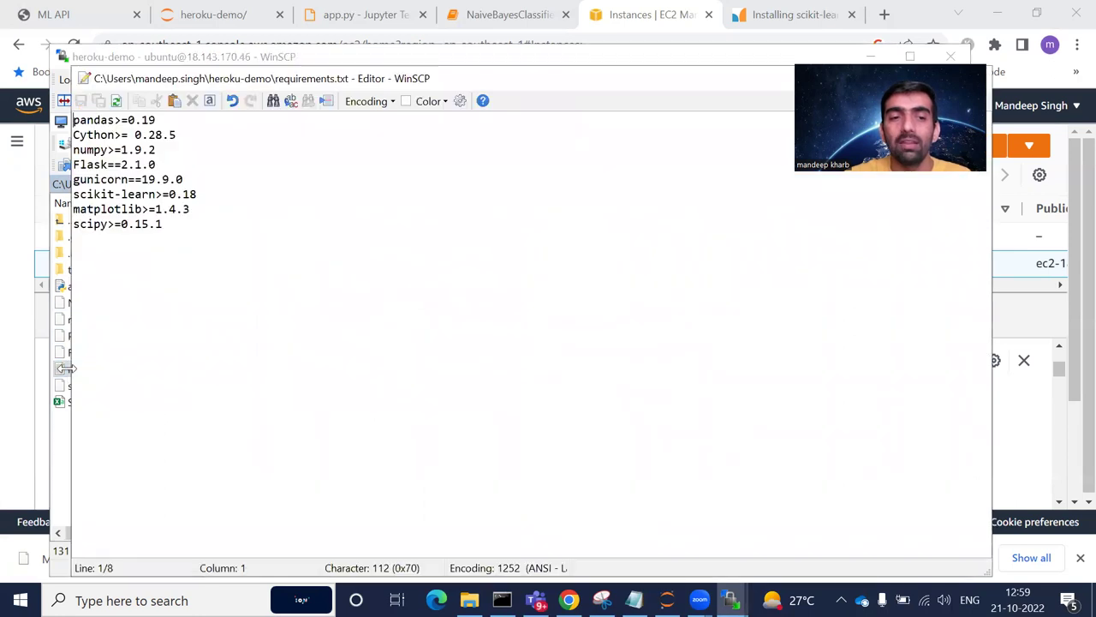
double_click(605, 78)
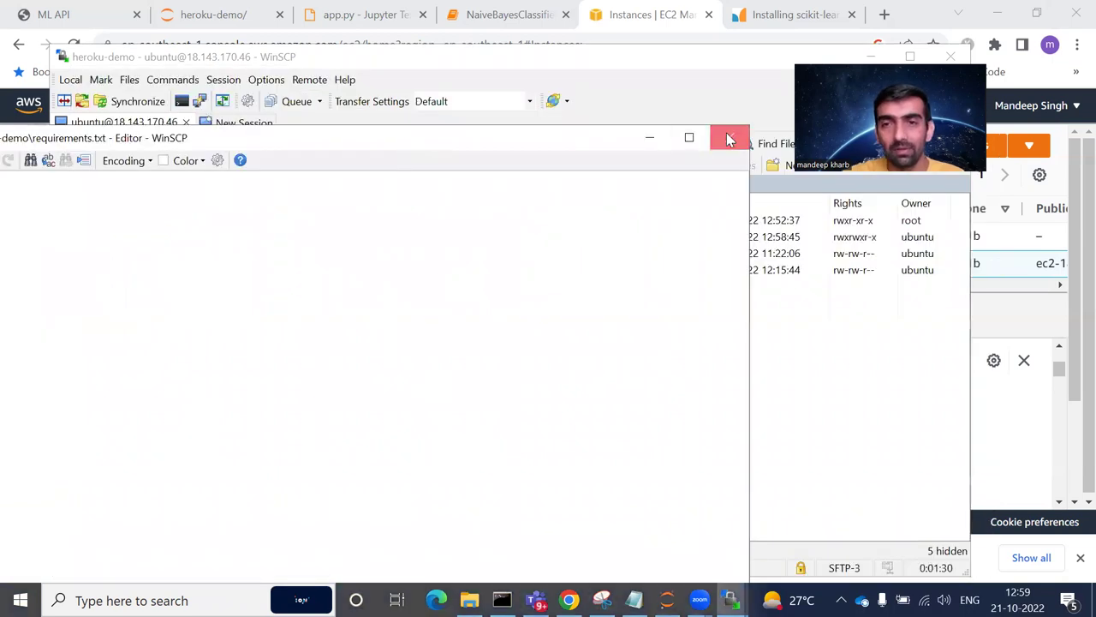
left_click(727, 136)
left_click_drag(98, 369, 560, 320)
Step: Upload scaler.pickle to the server's /home/ubuntu/ directory and minimize WinSCP
left_click(96, 387)
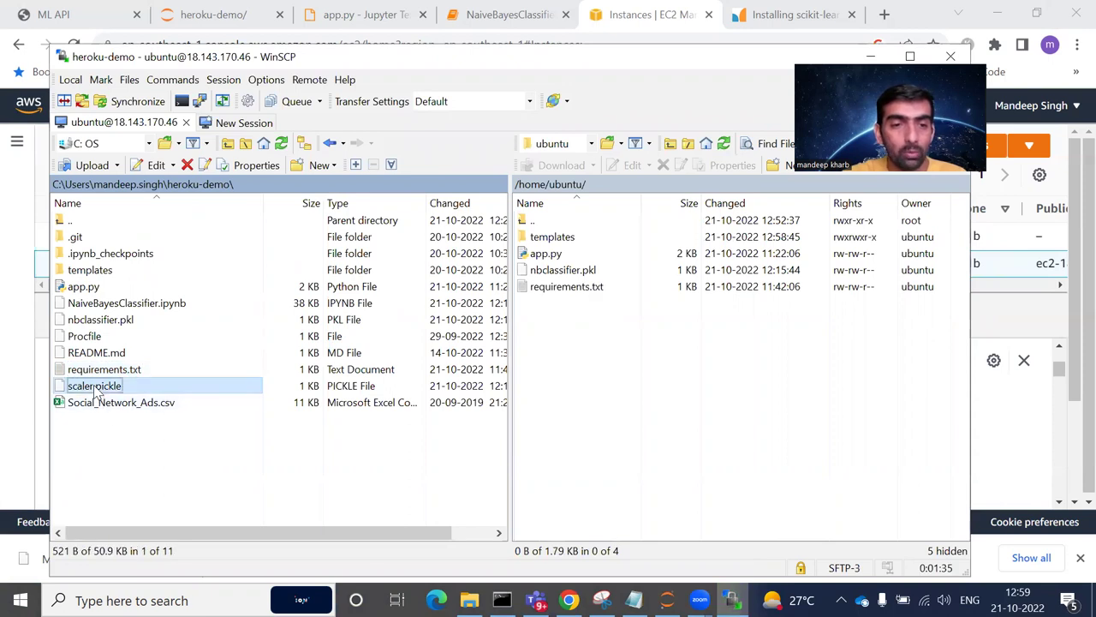
left_click_drag(99, 392, 587, 319)
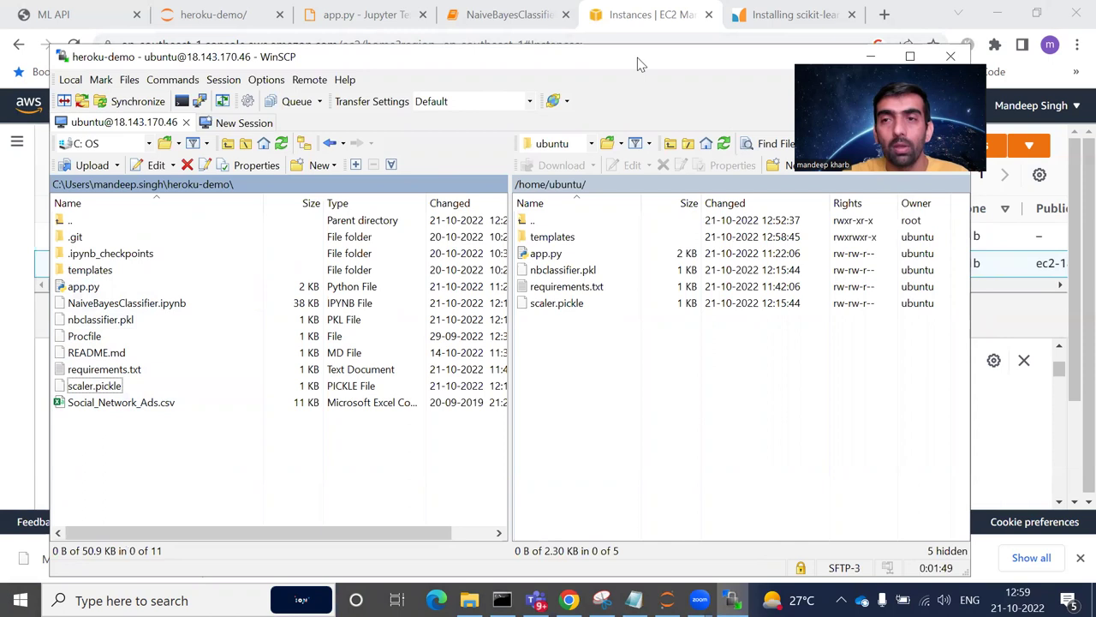
left_click(872, 57)
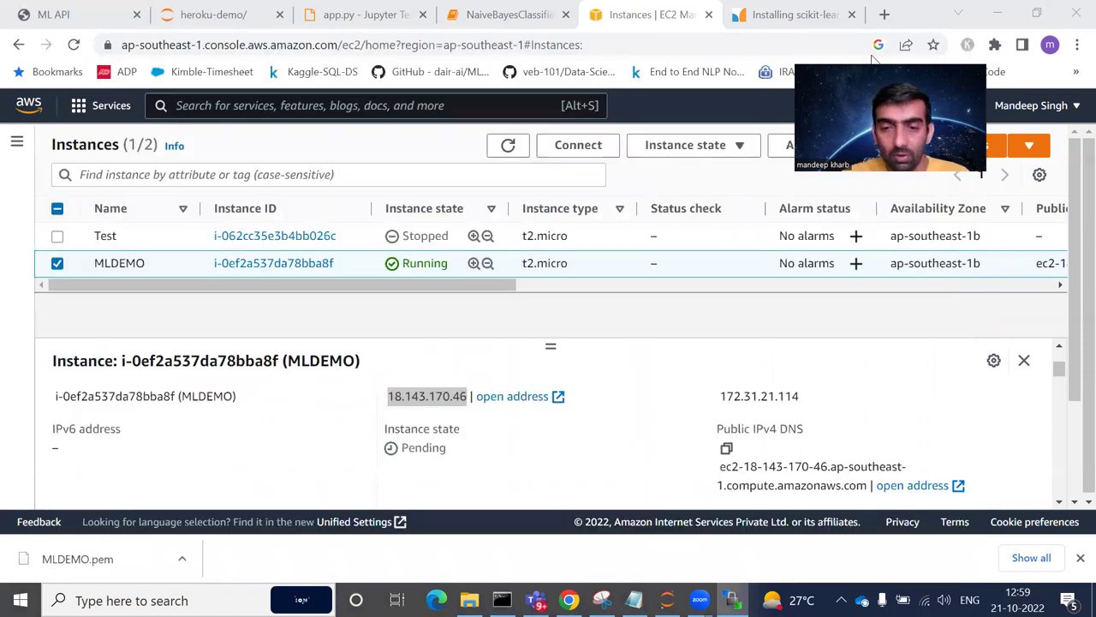
Step: Review steps 10 and 11 of the Notepad checklist on transferring files and connecting to the EC2 instance with PuTTY
key("alt+Tab")
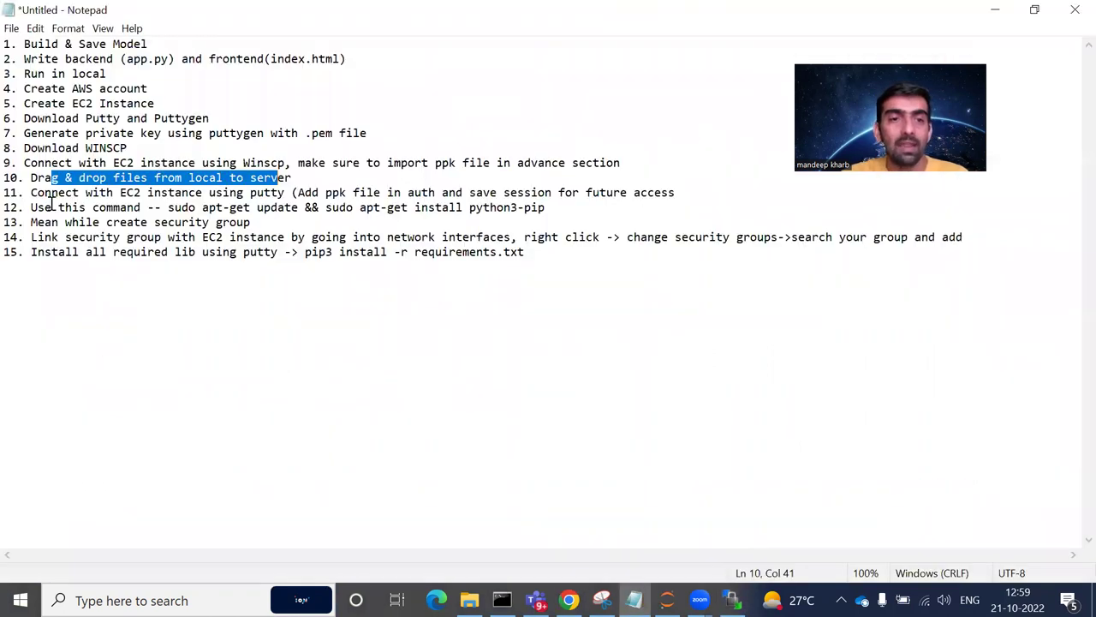
left_click_drag(37, 192, 306, 192)
left_click_drag(65, 178, 294, 177)
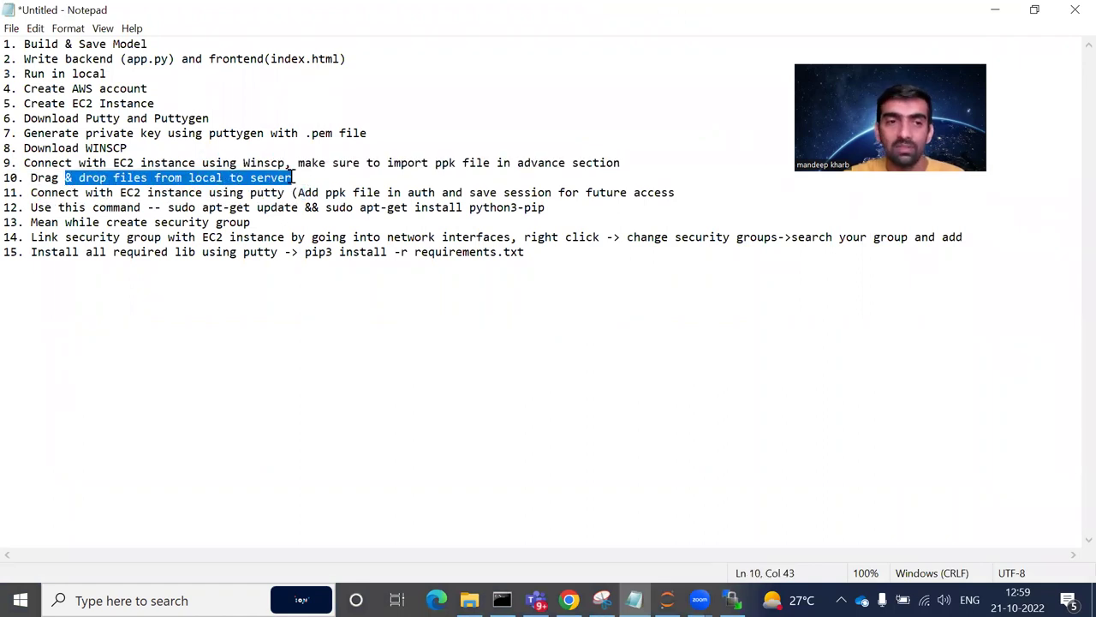
left_click_drag(25, 195, 267, 193)
left_click_drag(283, 192, 683, 192)
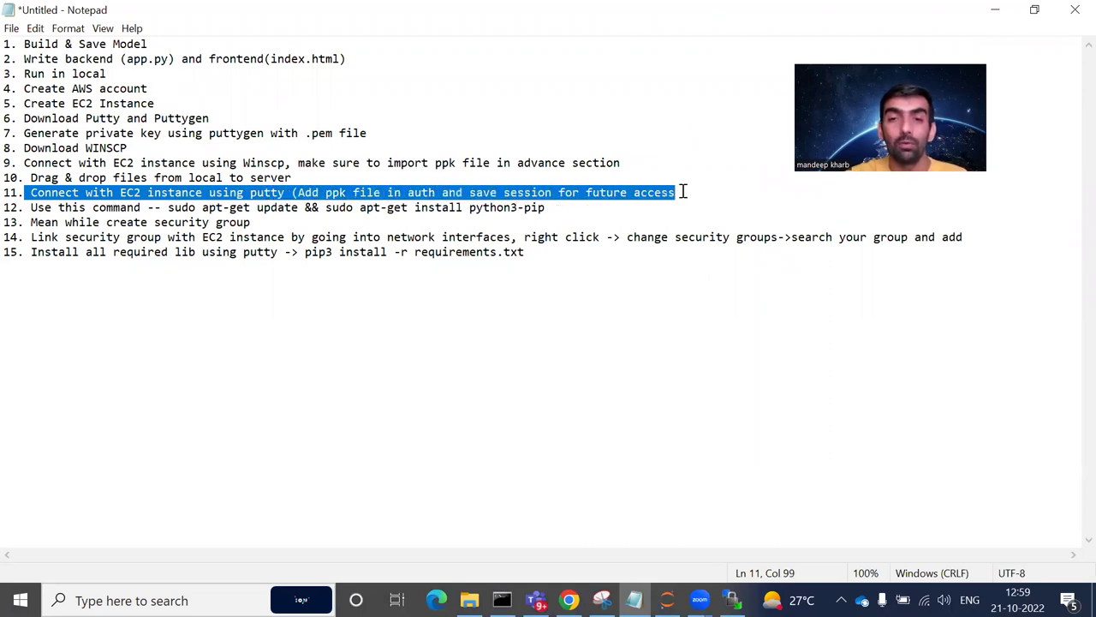
left_click(401, 340)
Step: Find and launch PuTTY, and reposition its configuration window
left_click(21, 600)
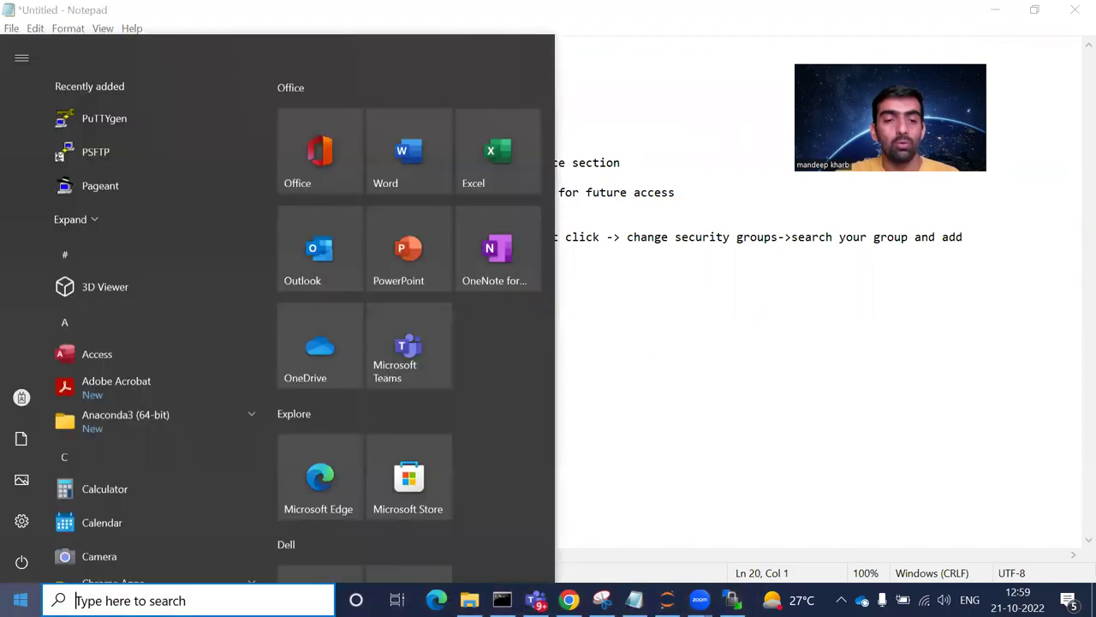
type("putt")
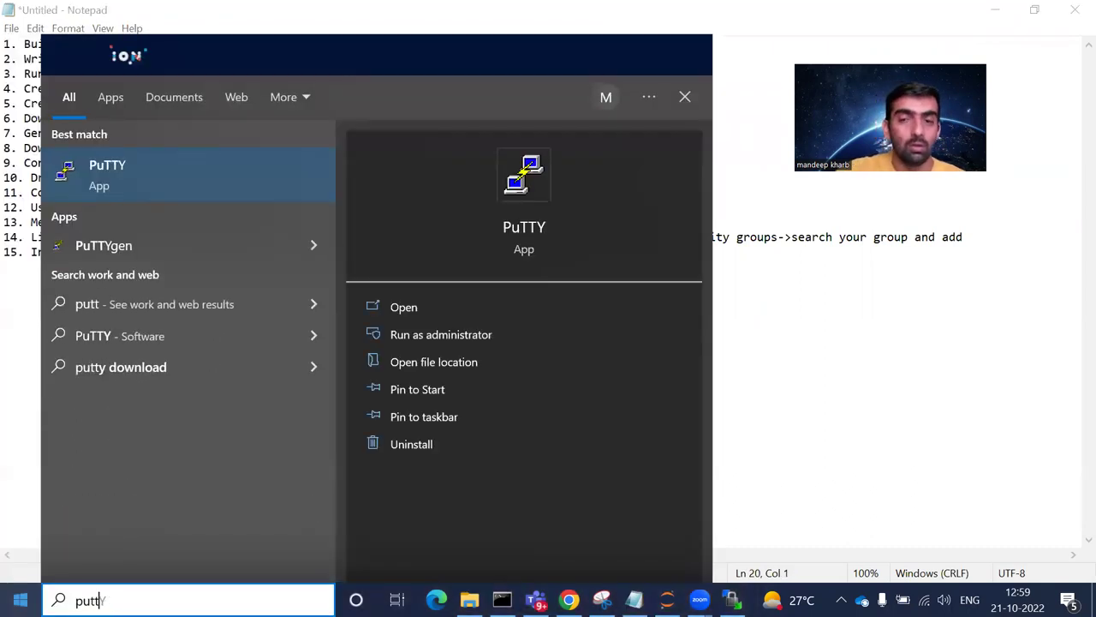
key("Return")
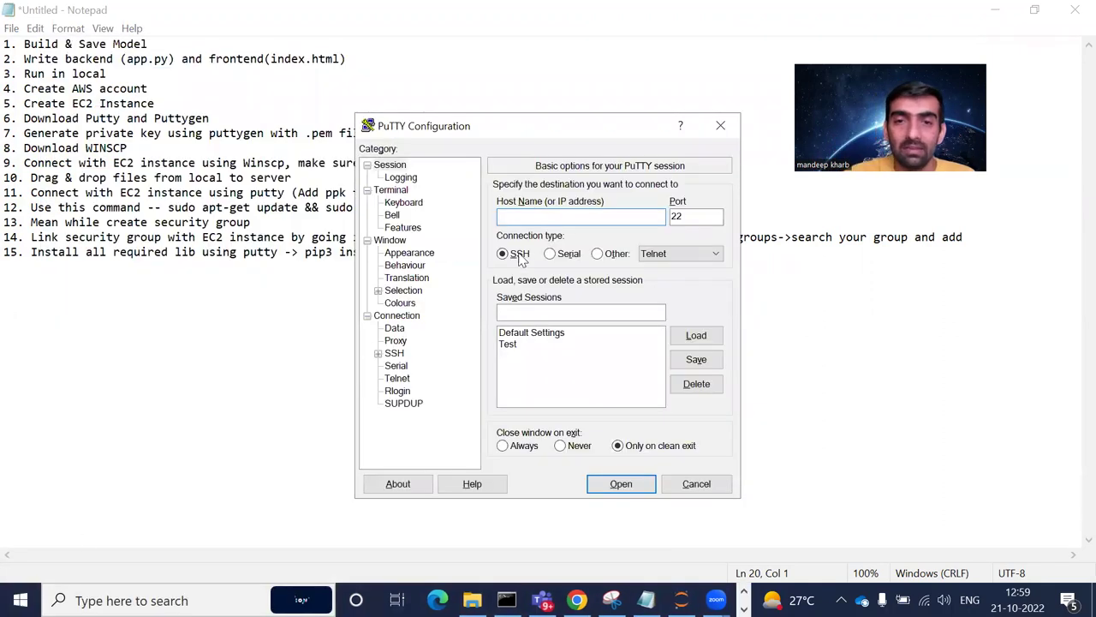
left_click_drag(552, 127, 616, 185)
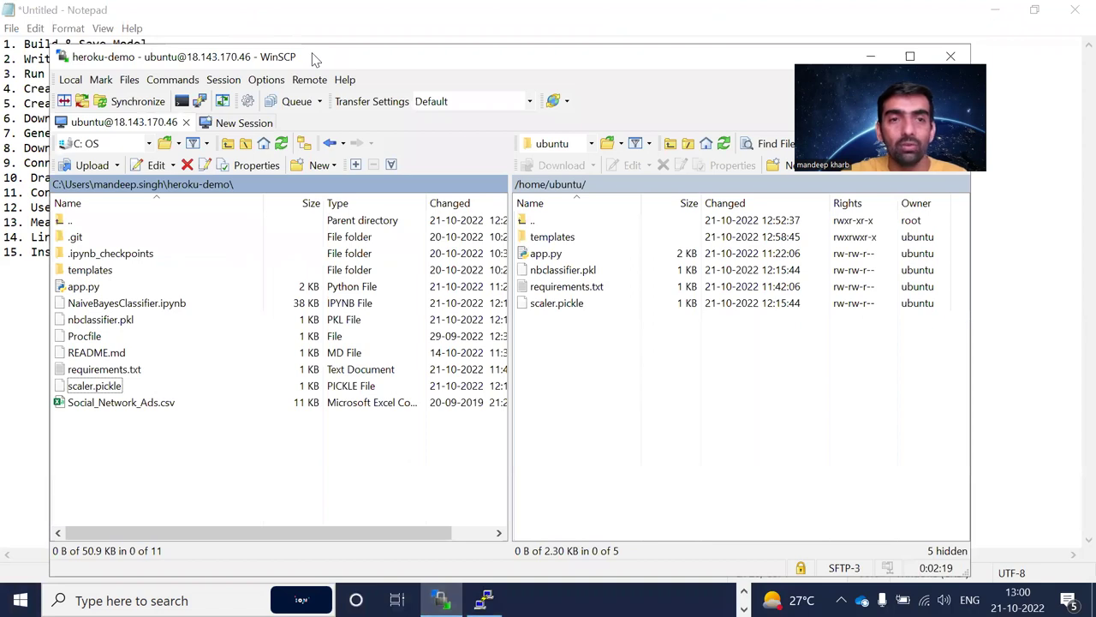
Step: Consult the server's IP address in the WinSCP session and set PuTTY's host name to 18.14.170.46
left_click_drag(312, 58, 255, 91)
left_click_drag(127, 94, 148, 94)
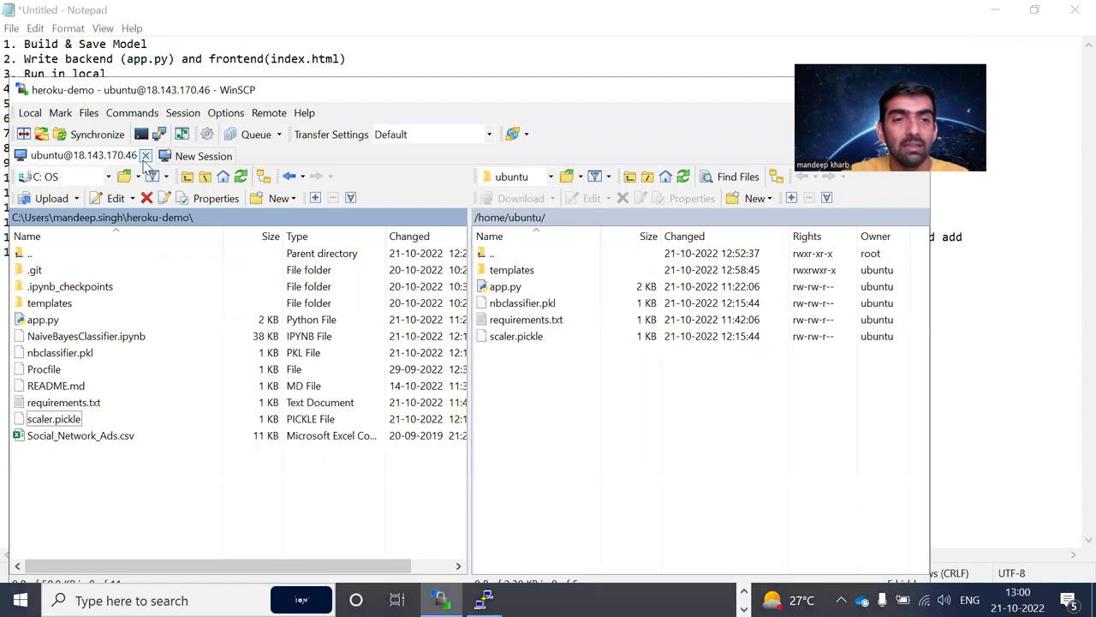
left_click(538, 68)
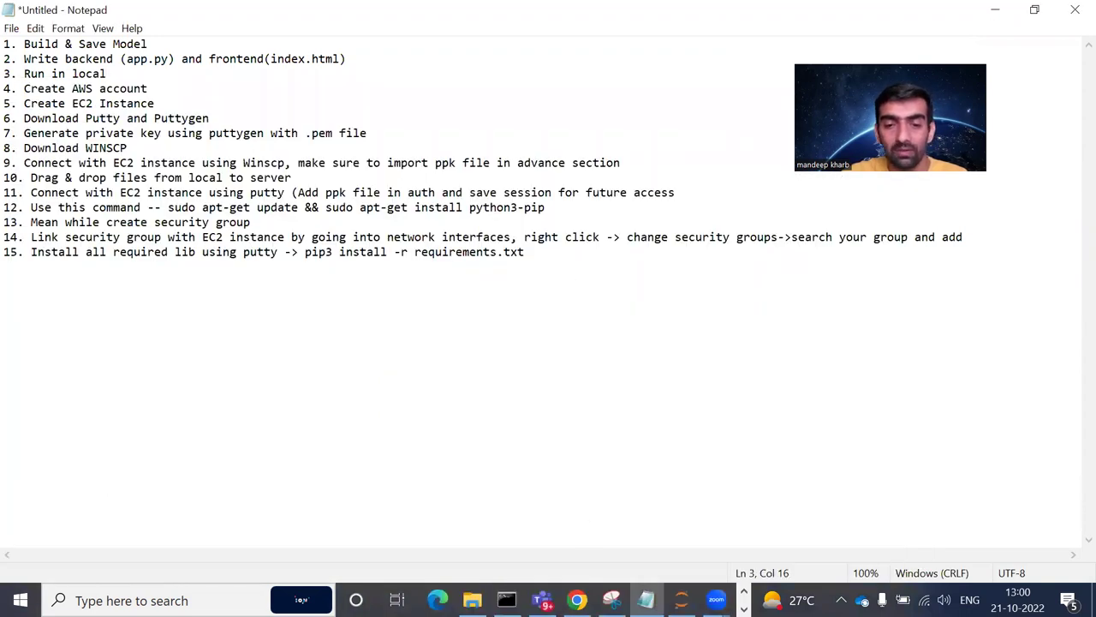
left_click(680, 600)
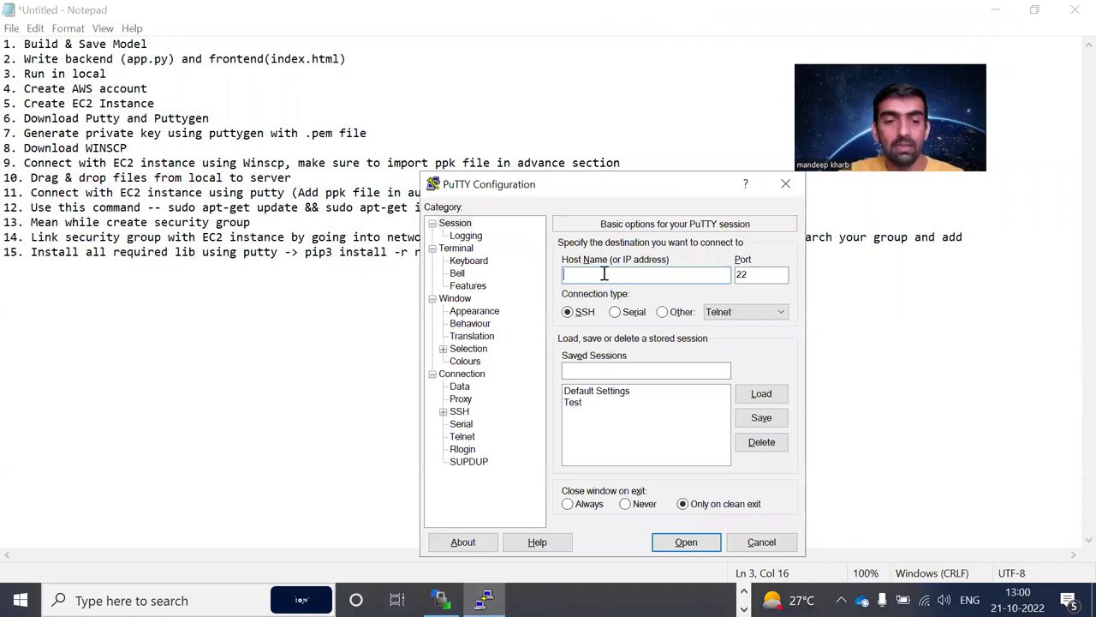
type("18.14.")
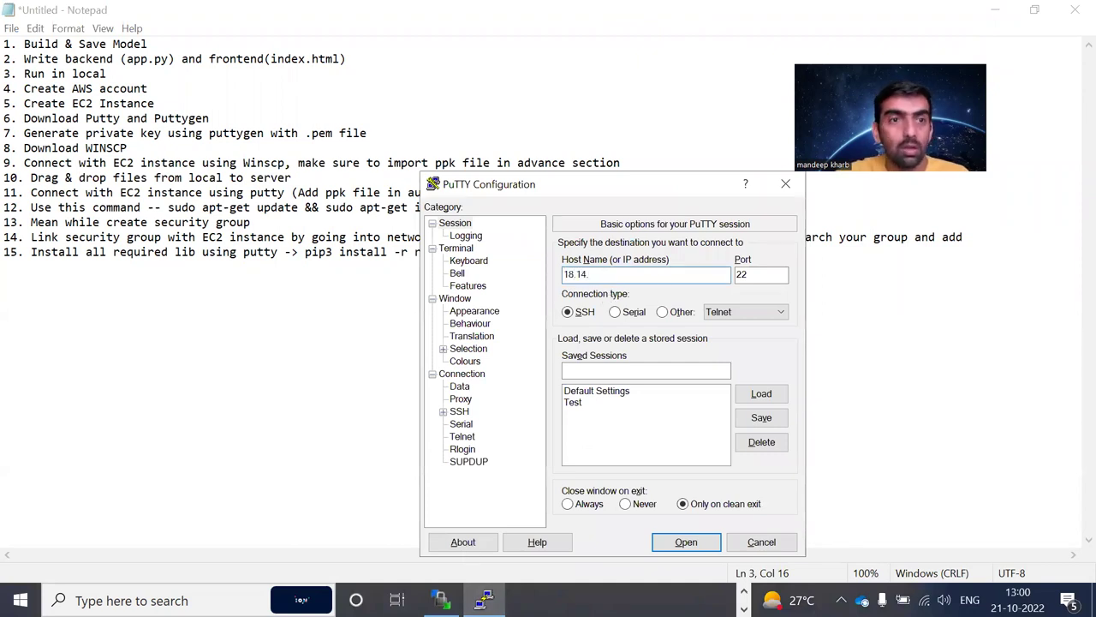
key("alt+Tab")
key("alt+Tab")
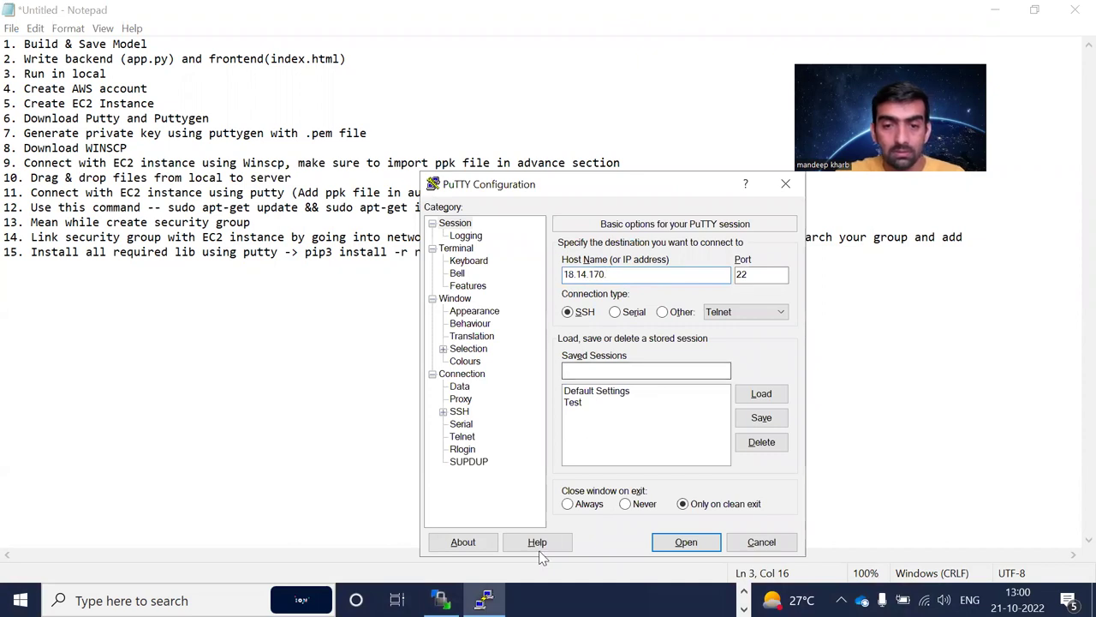
key("alt+Tab")
key("alt+Tab")
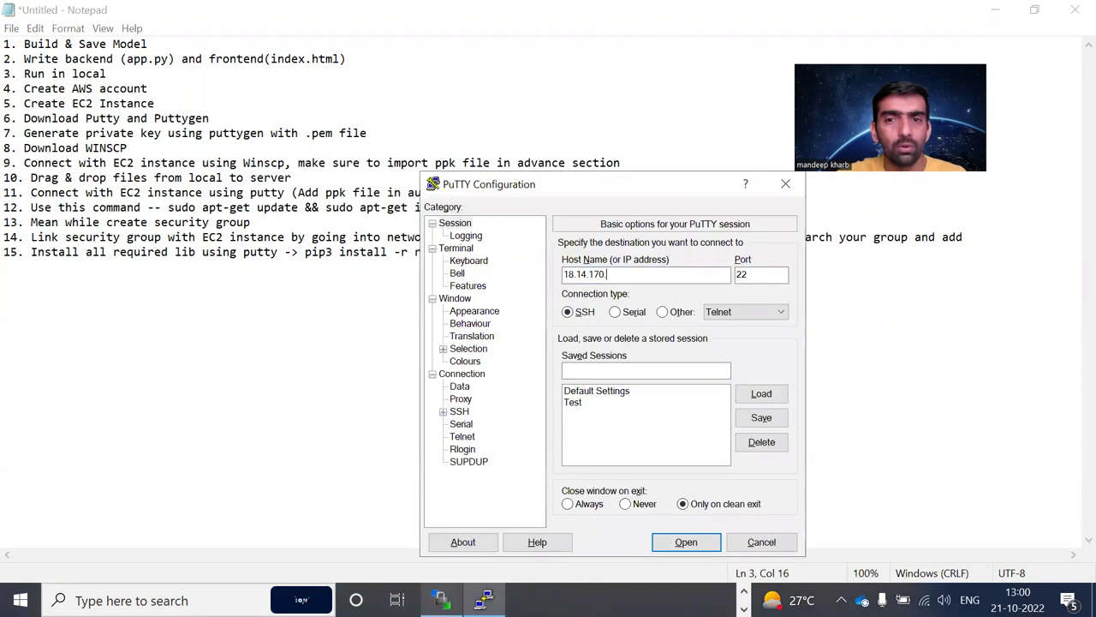
type("46")
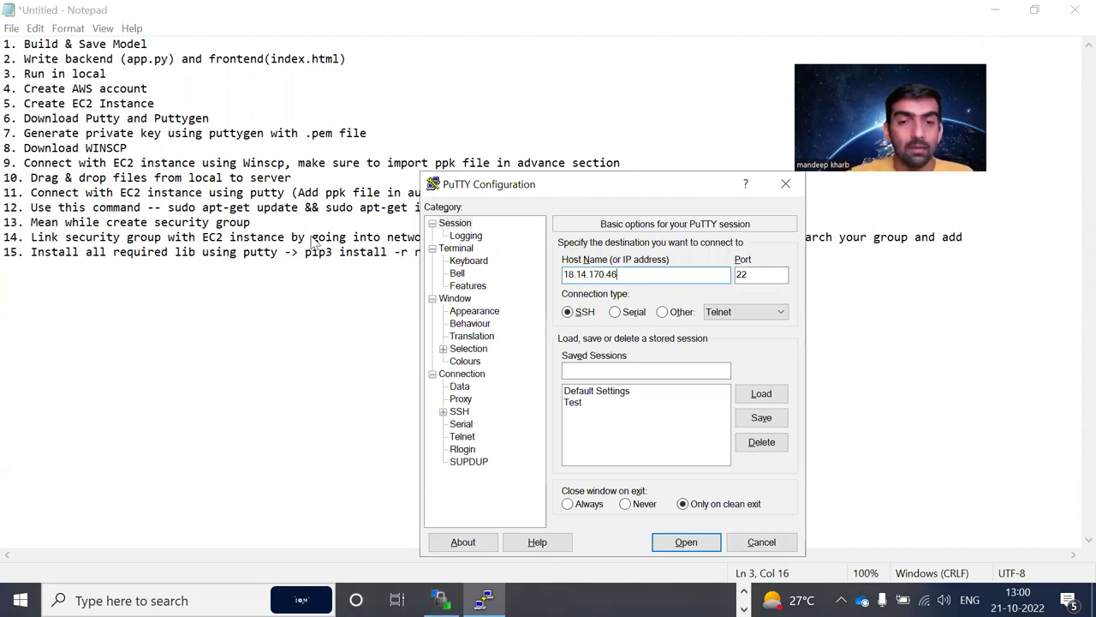
Step: Save the PuTTY connection settings as a stored session named MLDEMO and select it in the saved sessions
left_click_drag(599, 184, 383, 107)
left_click(383, 293)
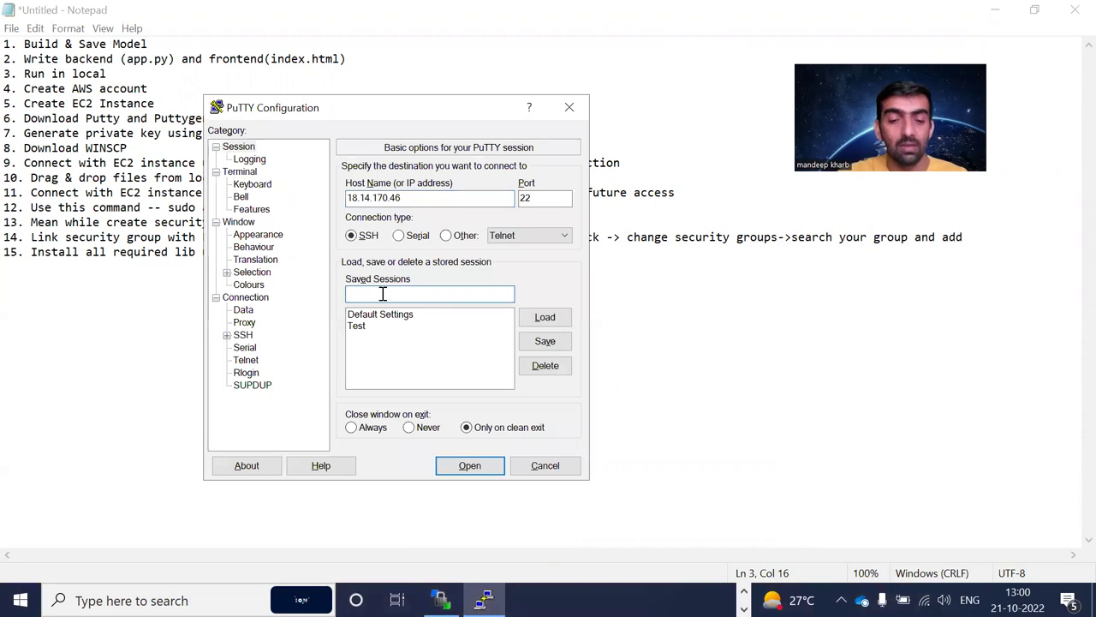
type("MLDEMO")
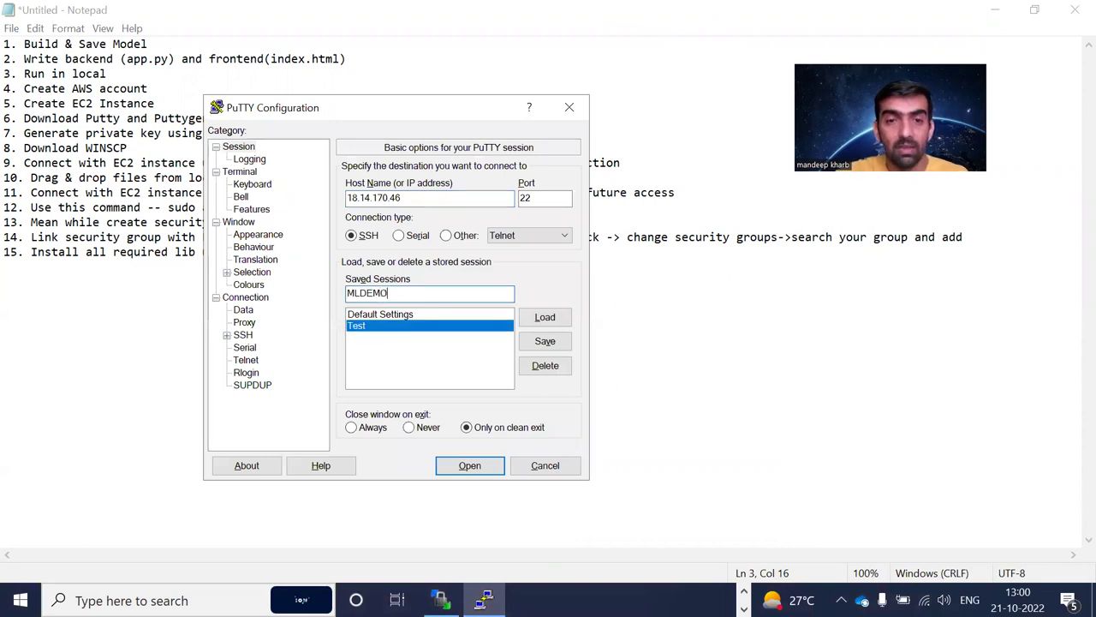
left_click(545, 341)
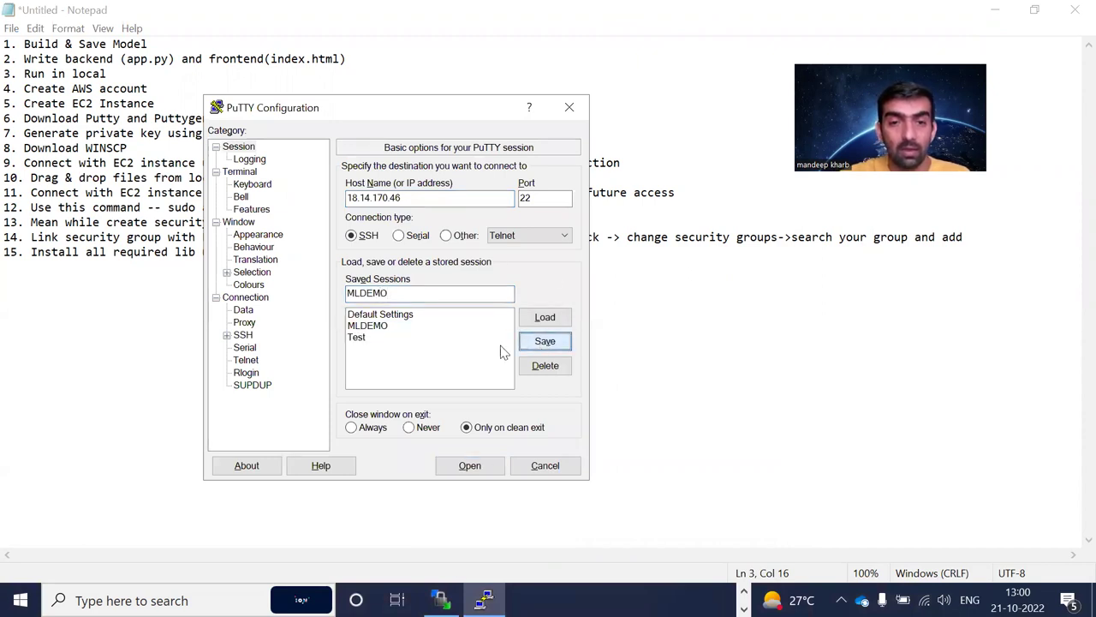
left_click(386, 326)
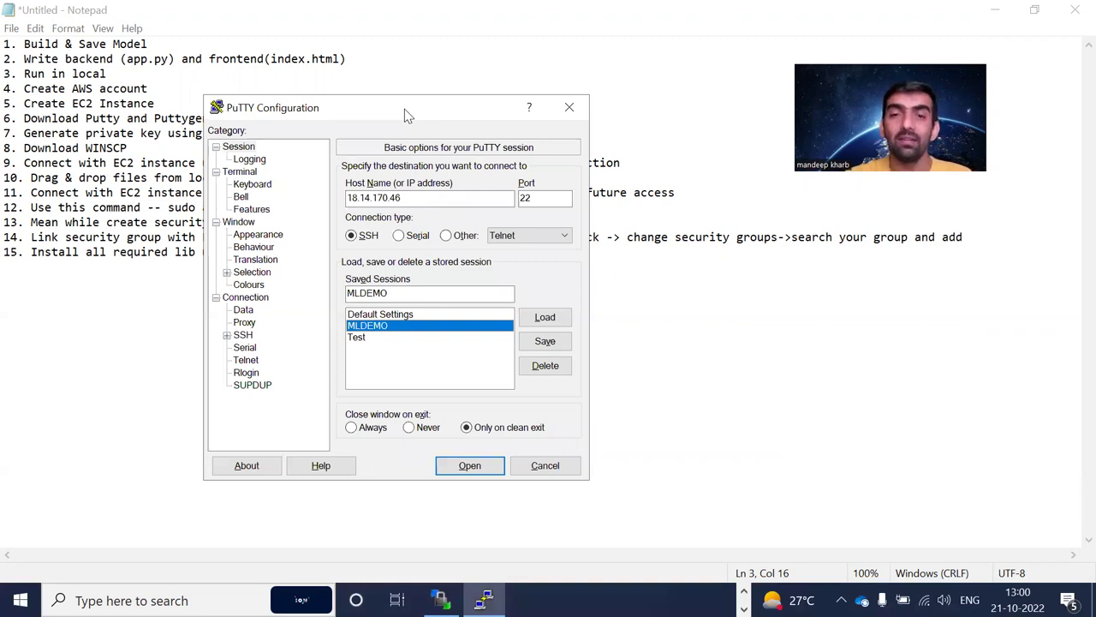
Step: Move the configuration window clear of the notes and set the SSH authentication private key file to MLDEMO from Downloads
left_click_drag(404, 108, 781, 113)
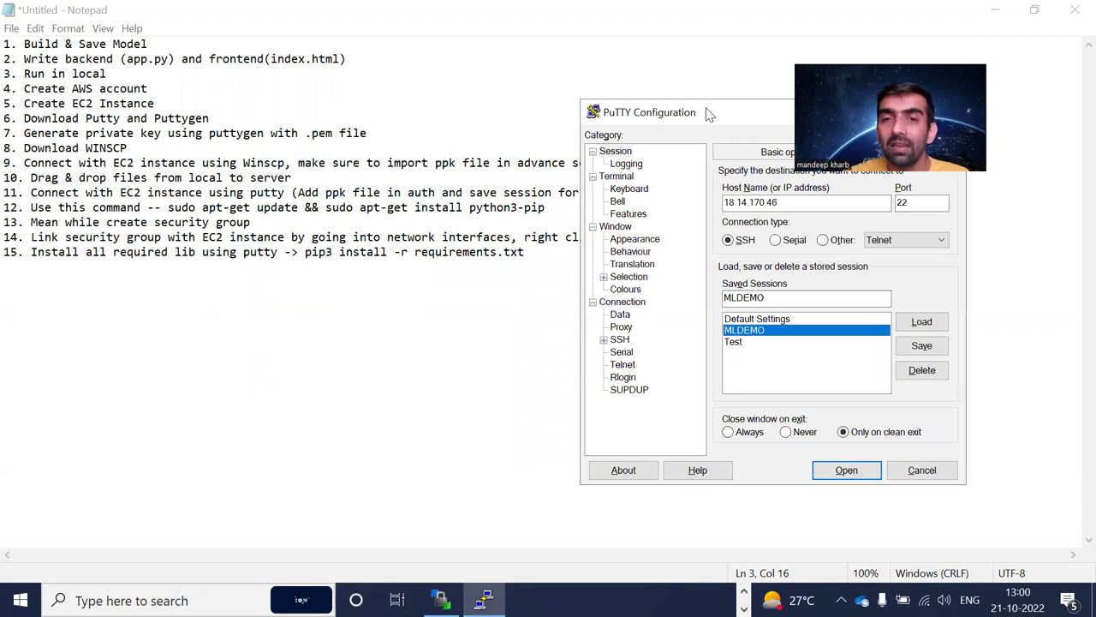
left_click_drag(707, 114, 788, 138)
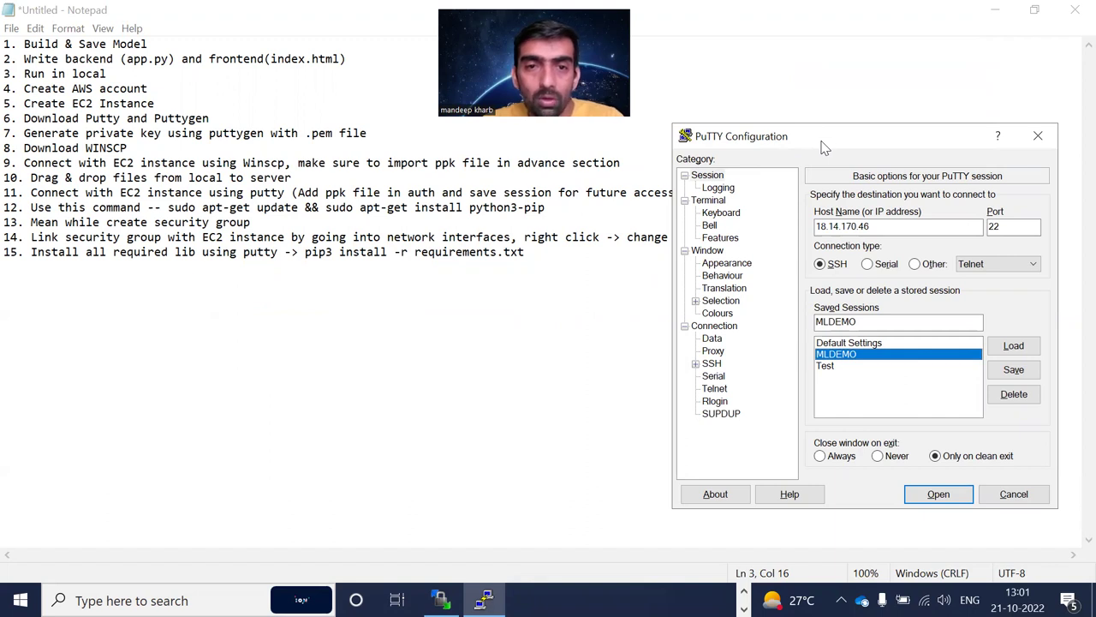
left_click_drag(822, 147, 854, 132)
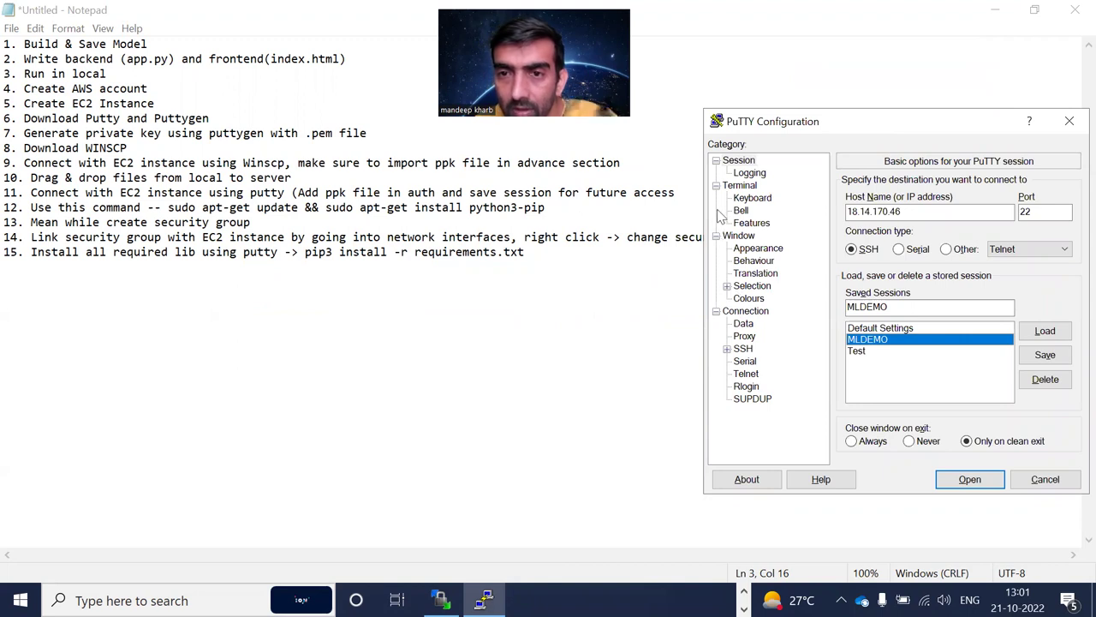
left_click(727, 286)
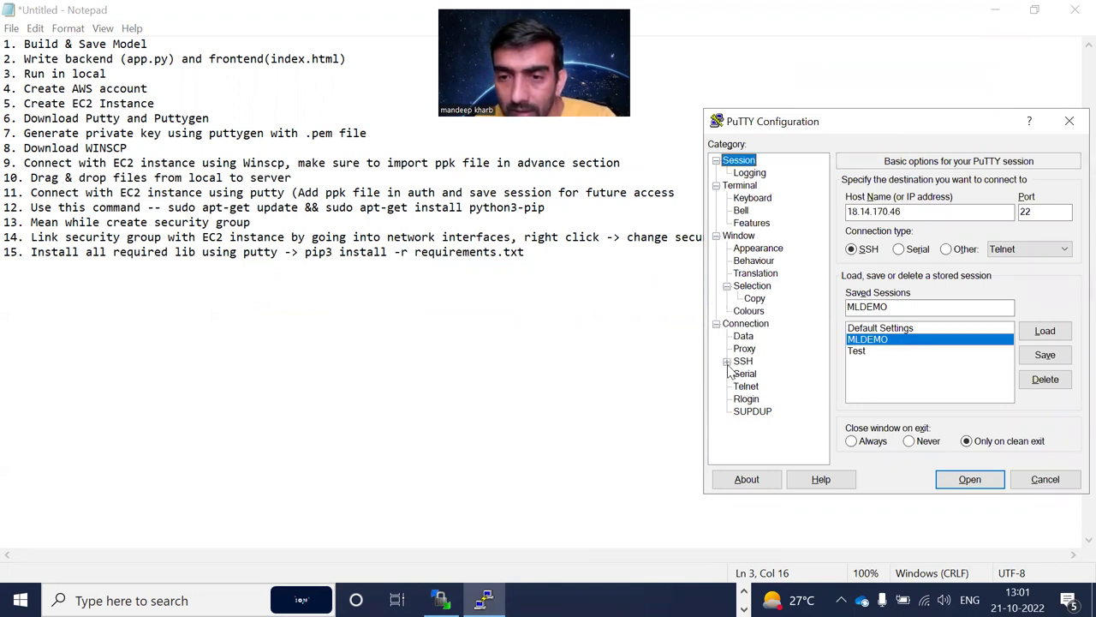
left_click(728, 362)
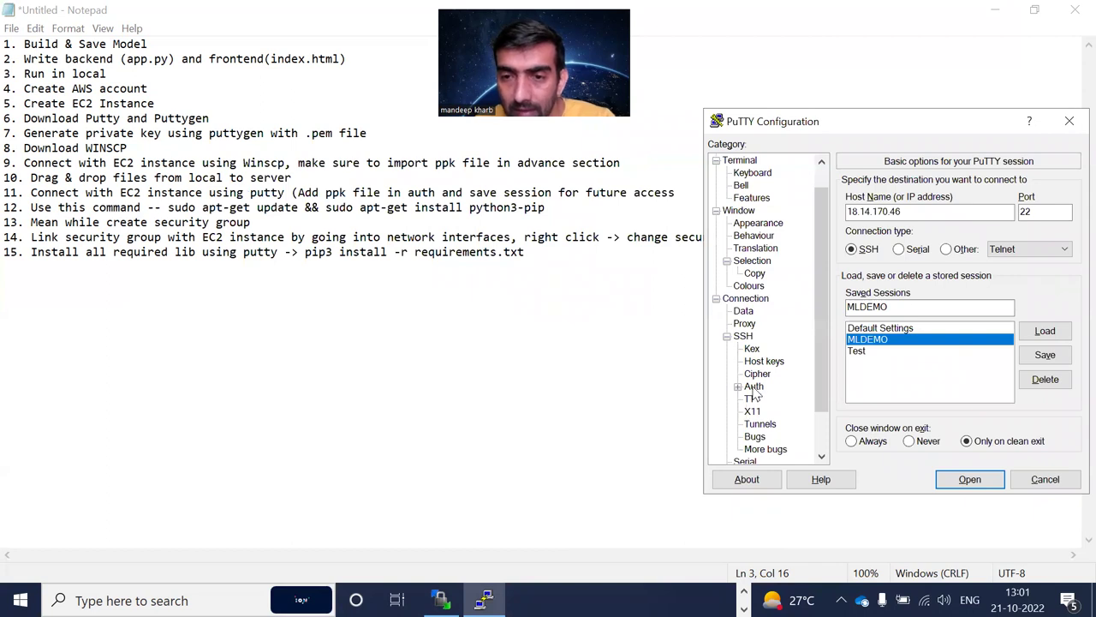
left_click(753, 388)
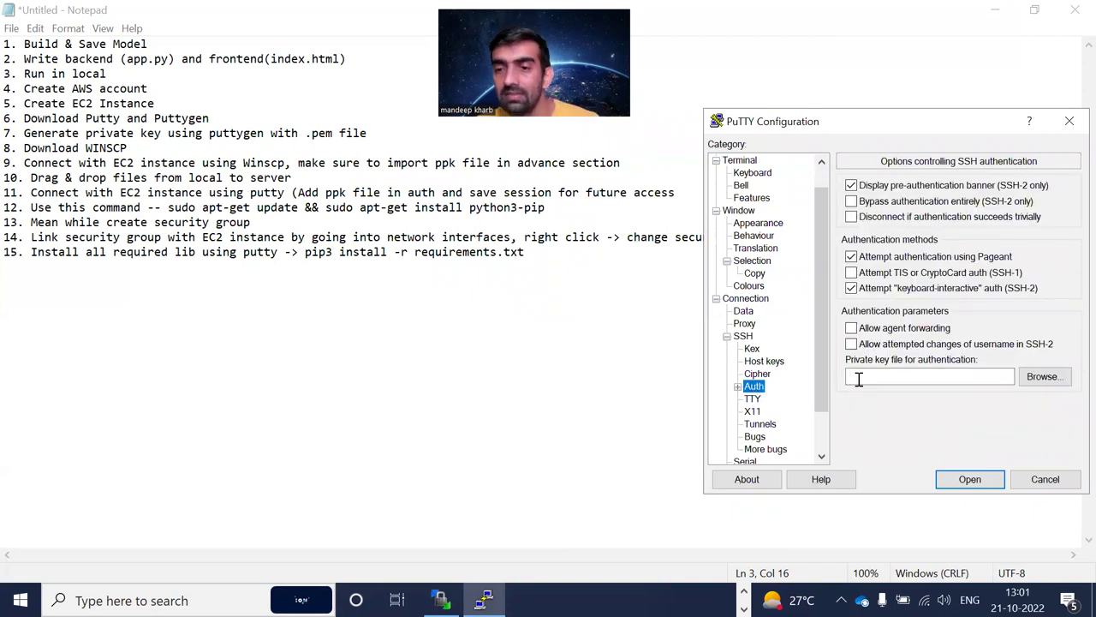
left_click(1028, 381)
left_click(754, 251)
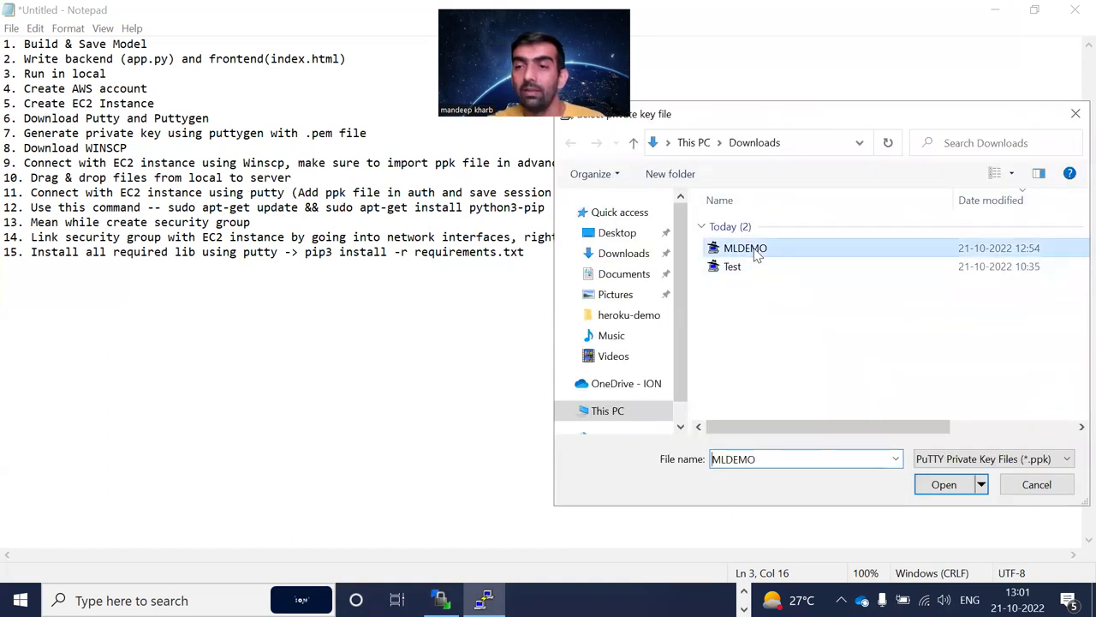
left_click(943, 485)
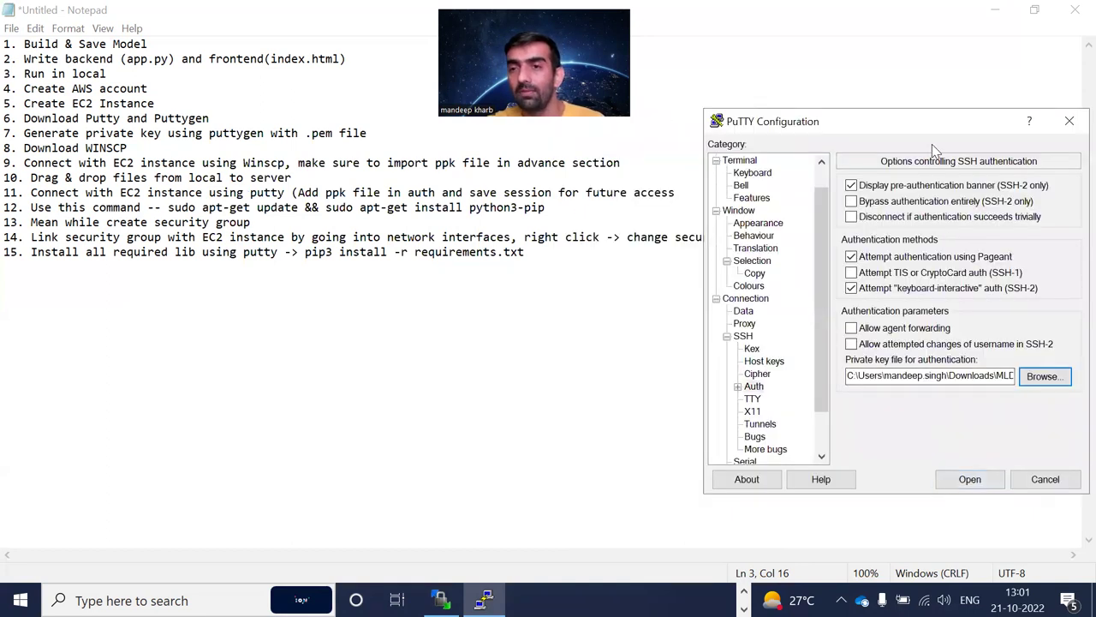
Step: Try to open the SSH connection to 18.14.170.46, dismiss the error, and close the terminal window
left_click_drag(899, 123, 732, 147)
left_click(787, 505)
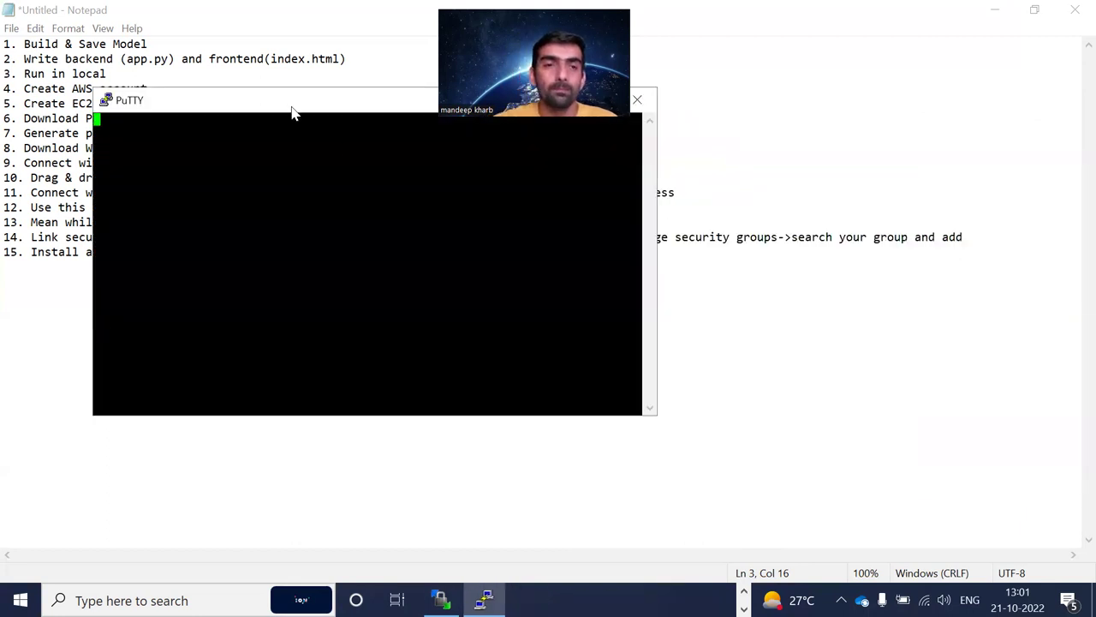
left_click_drag(291, 111, 579, 188)
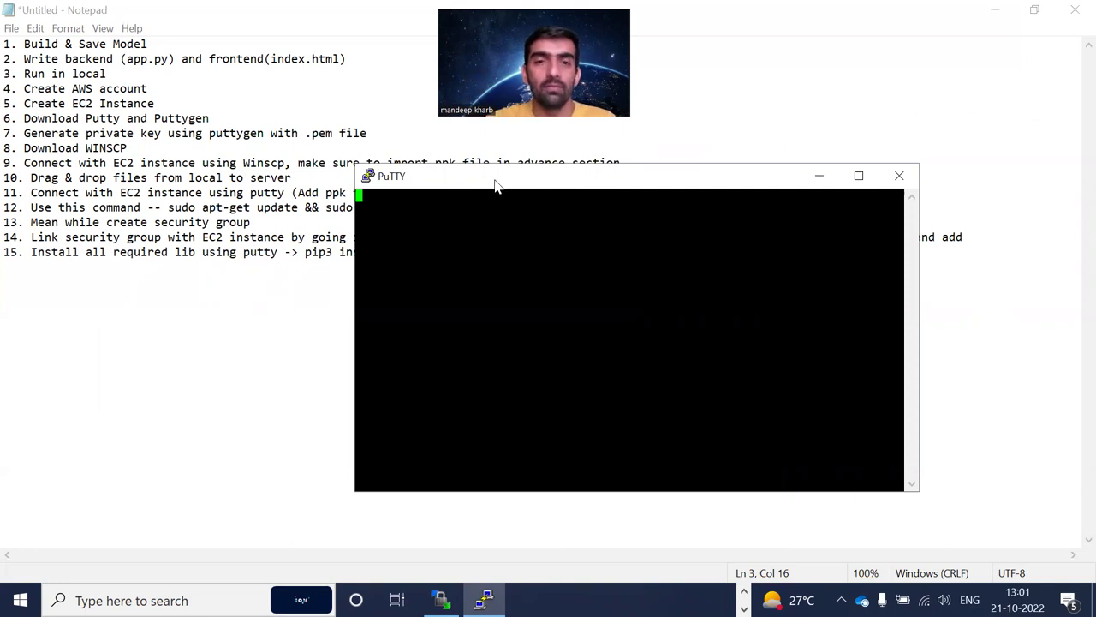
left_click_drag(507, 191, 600, 205)
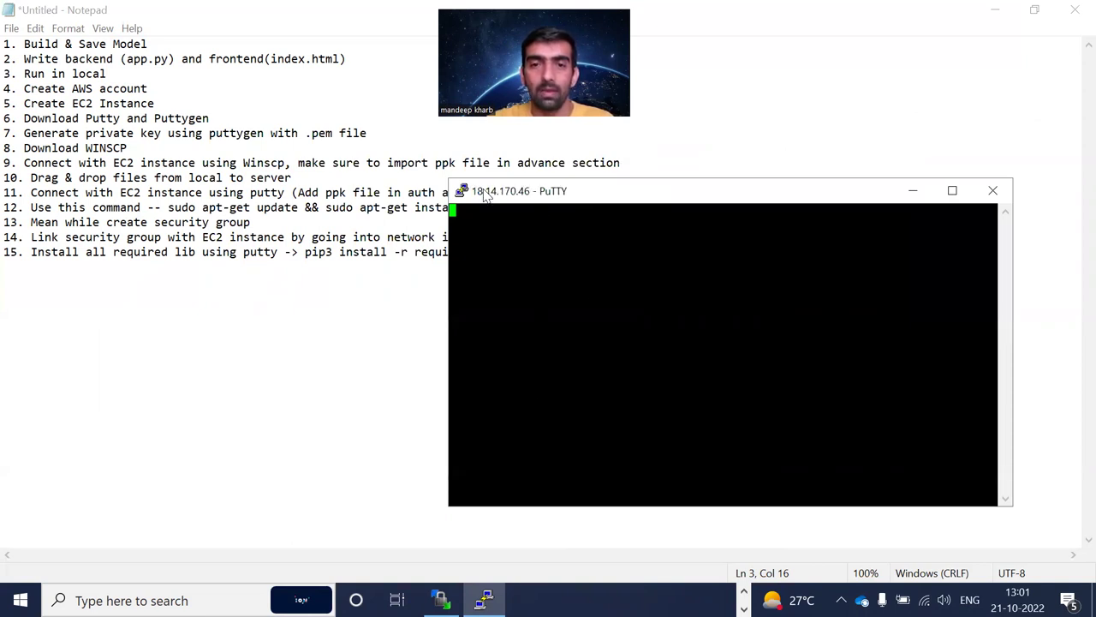
left_click_drag(485, 195, 525, 194)
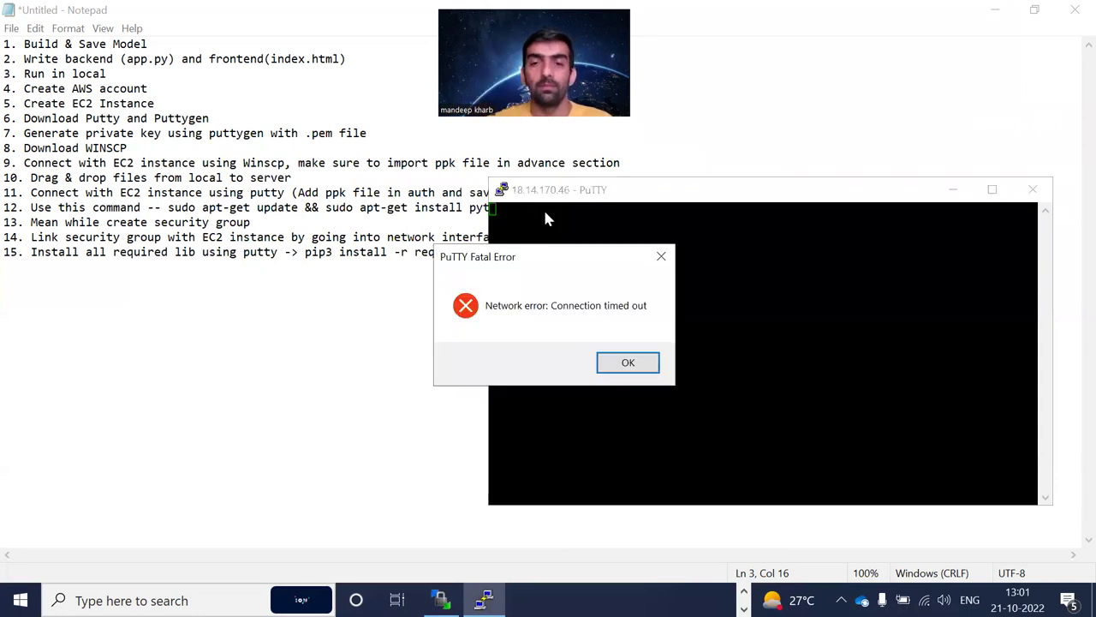
left_click(626, 363)
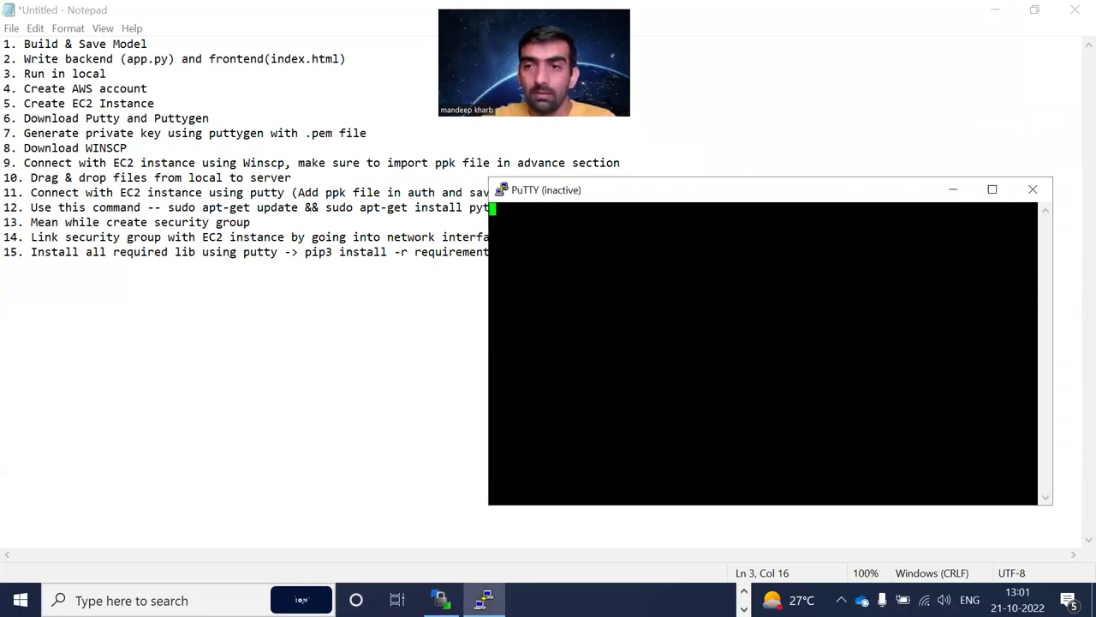
left_click(1034, 190)
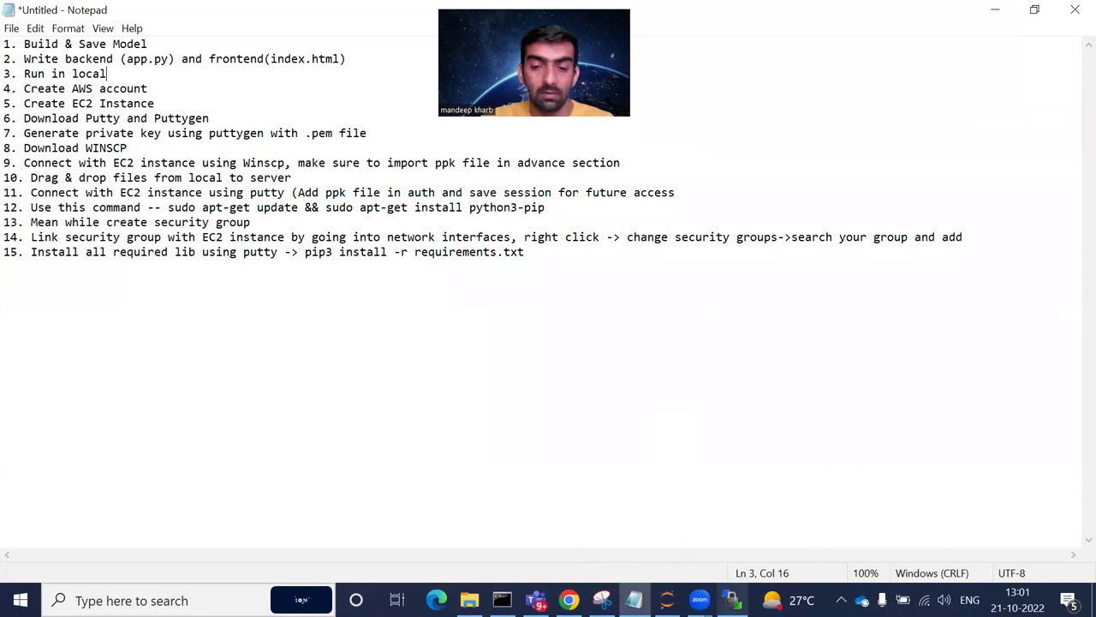
Step: Relaunch PuTTY, try connecting with the saved MLDEMO session, and close that session
key("super")
type("putt")
key("Return")
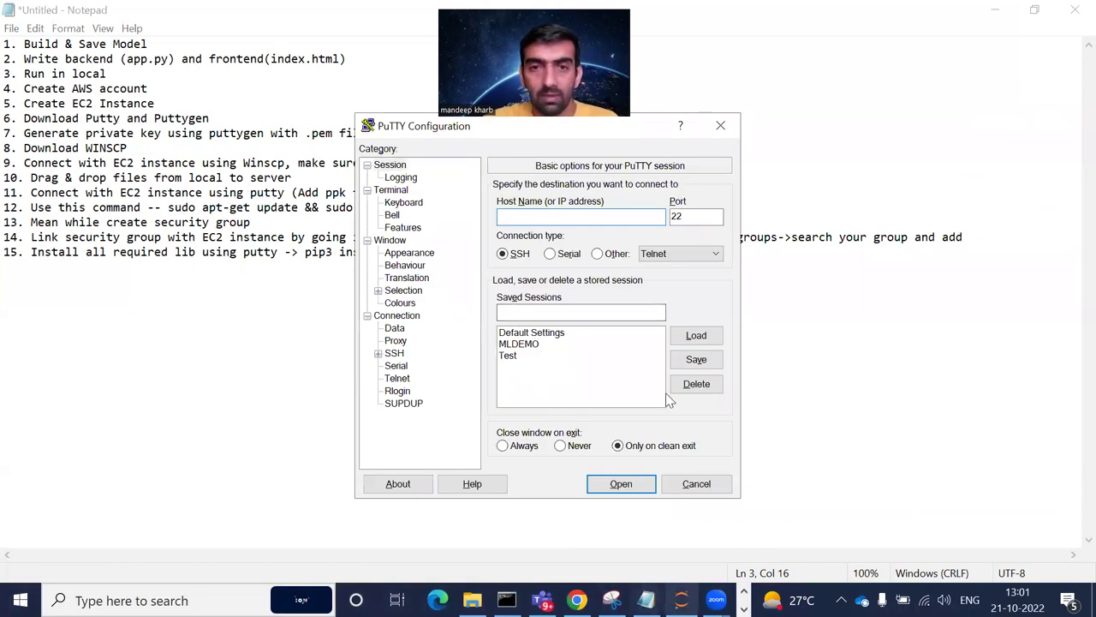
left_click_drag(420, 126, 612, 239)
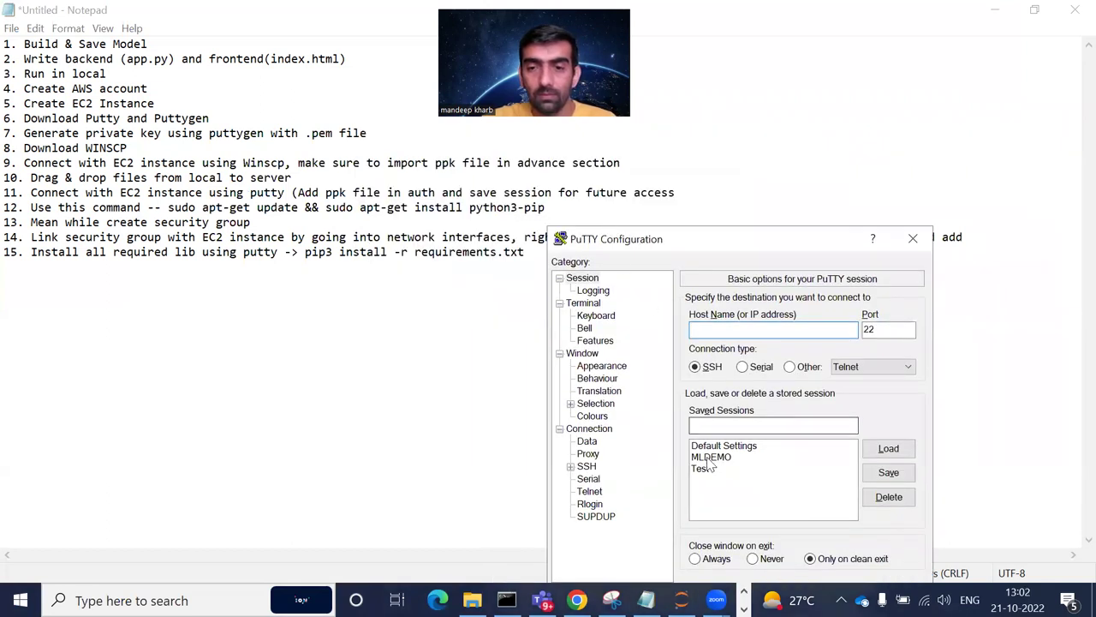
left_click(710, 459)
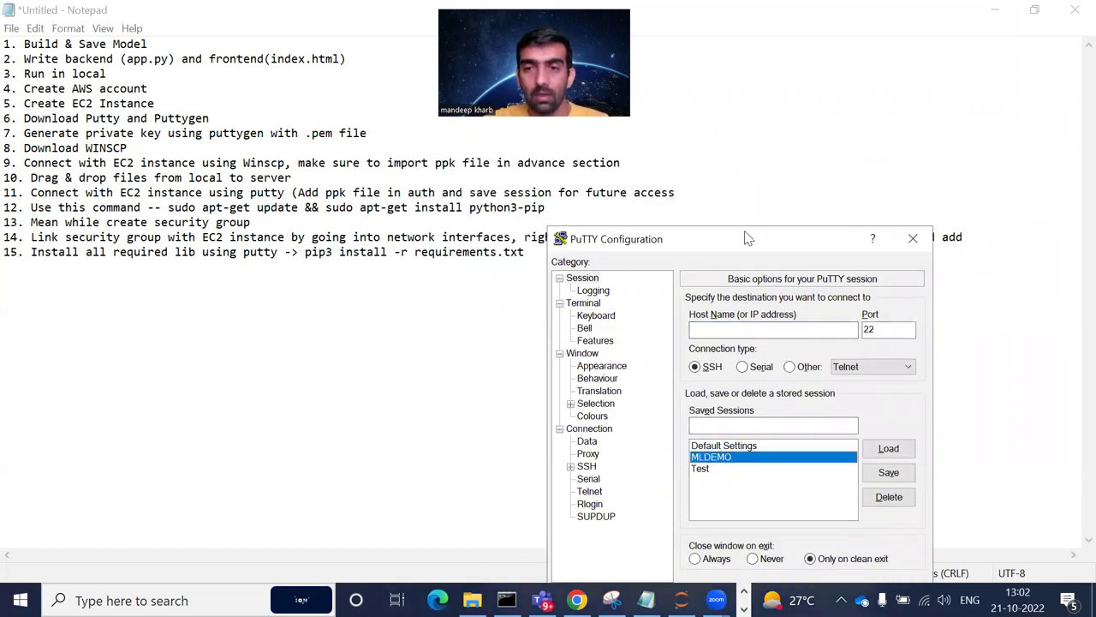
left_click_drag(745, 238, 761, 177)
double_click(748, 392)
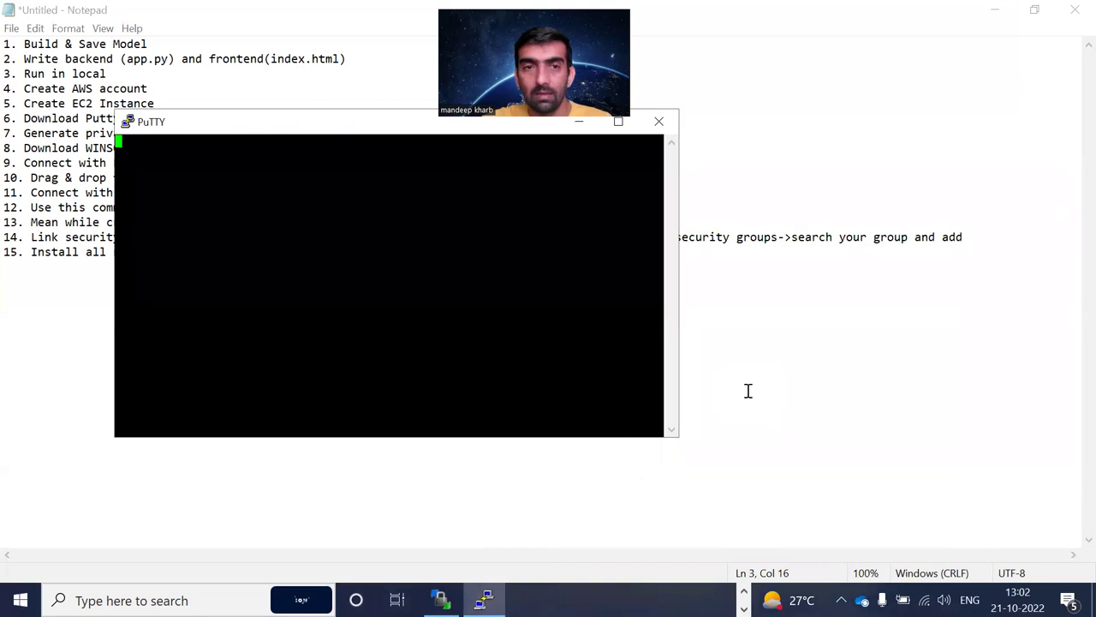
left_click(661, 123)
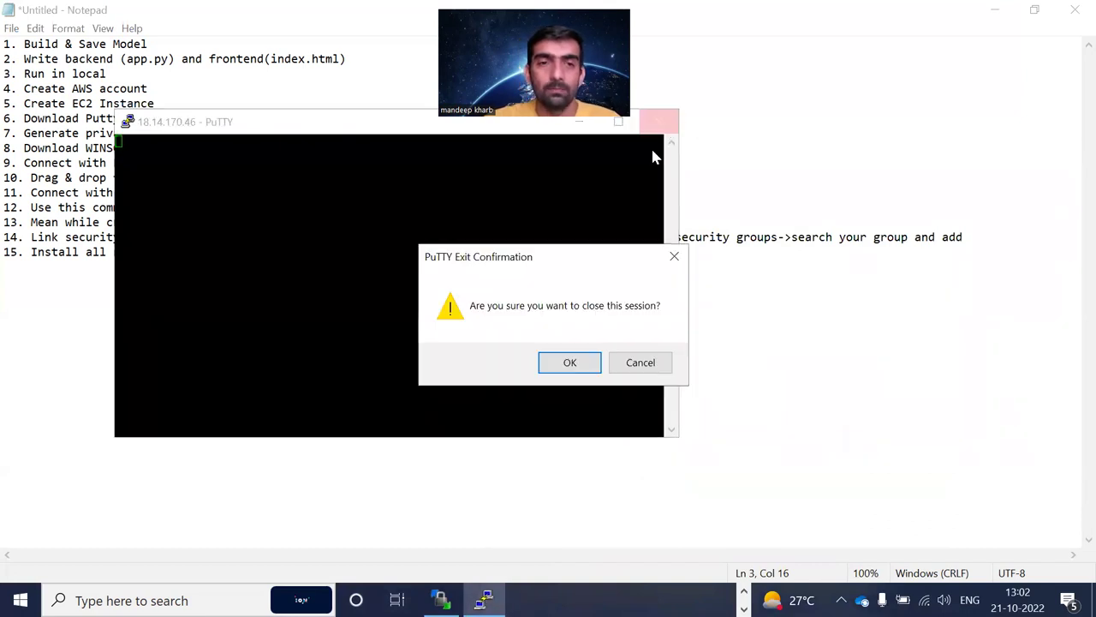
left_click(565, 364)
Step: Launch PuTTY again, consult the MLDEMO instance's public IPv4 address in the AWS console, and set the host name to 18.143.170.46
left_click(128, 600)
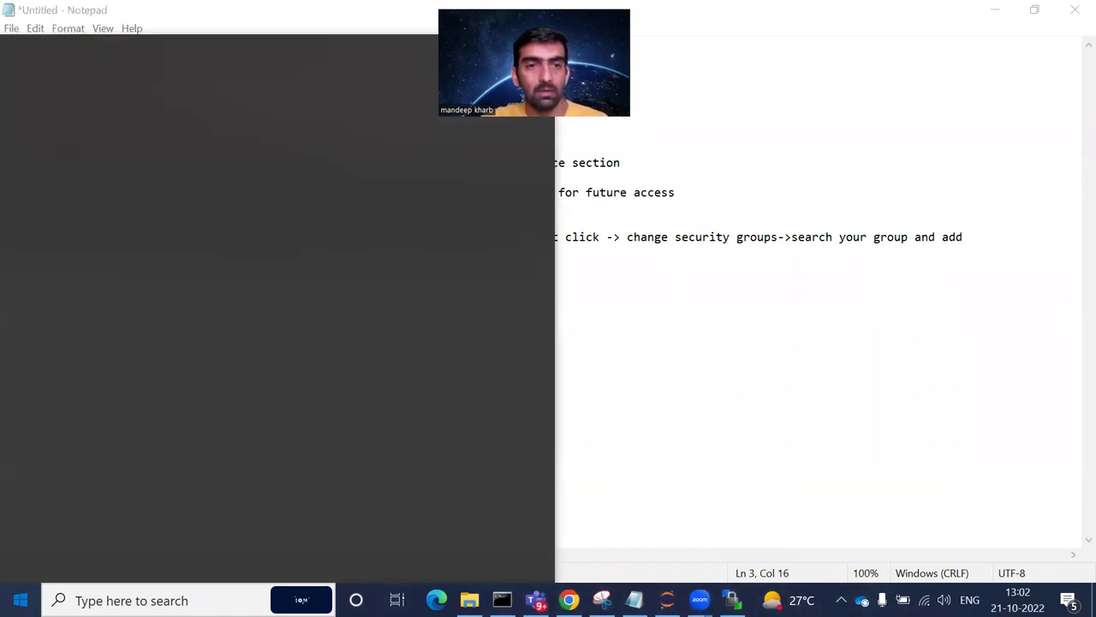
type("putt")
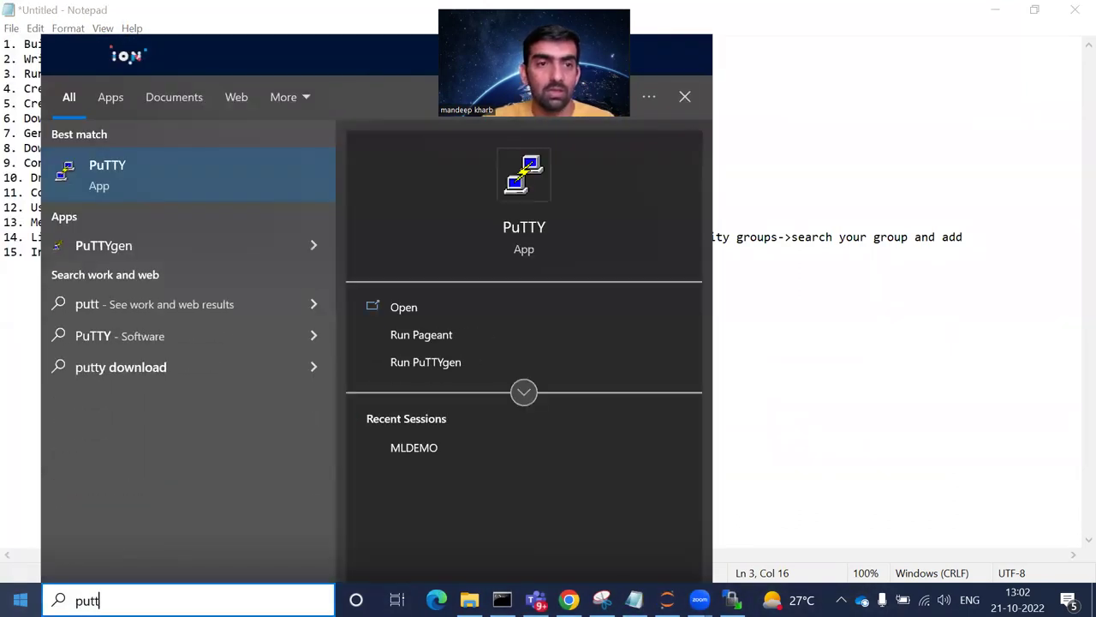
left_click(213, 176)
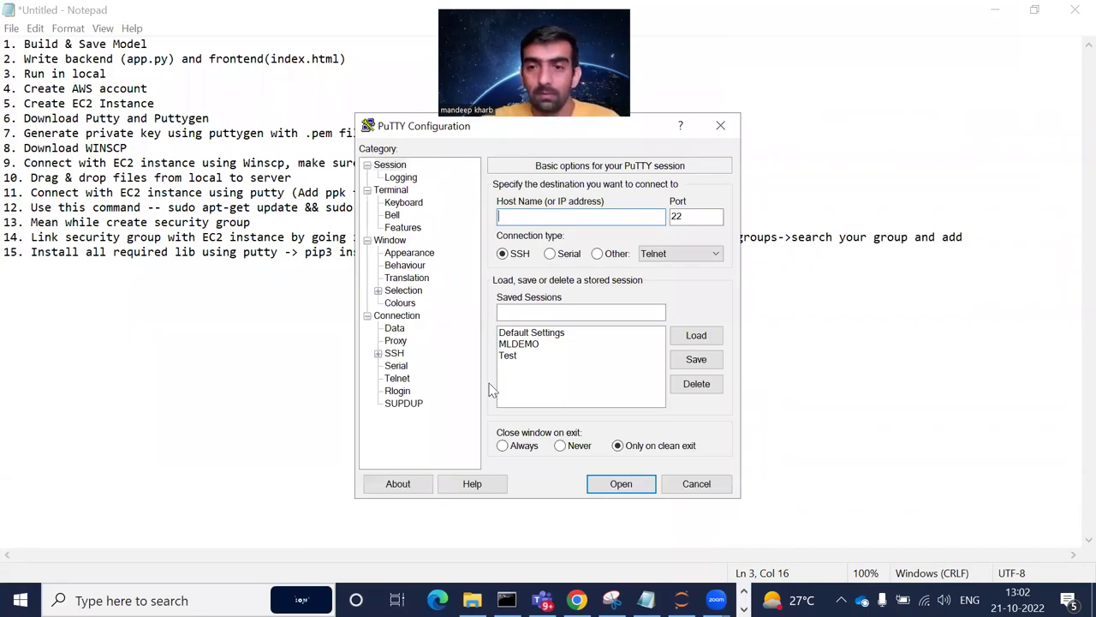
key("alt+Tab")
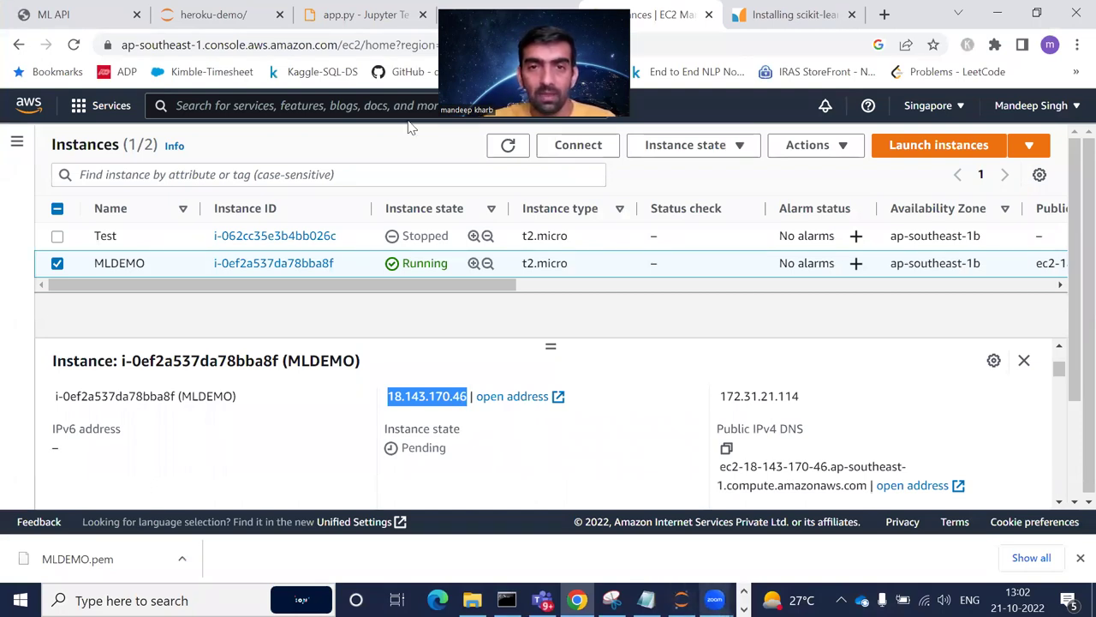
key("alt+Tab")
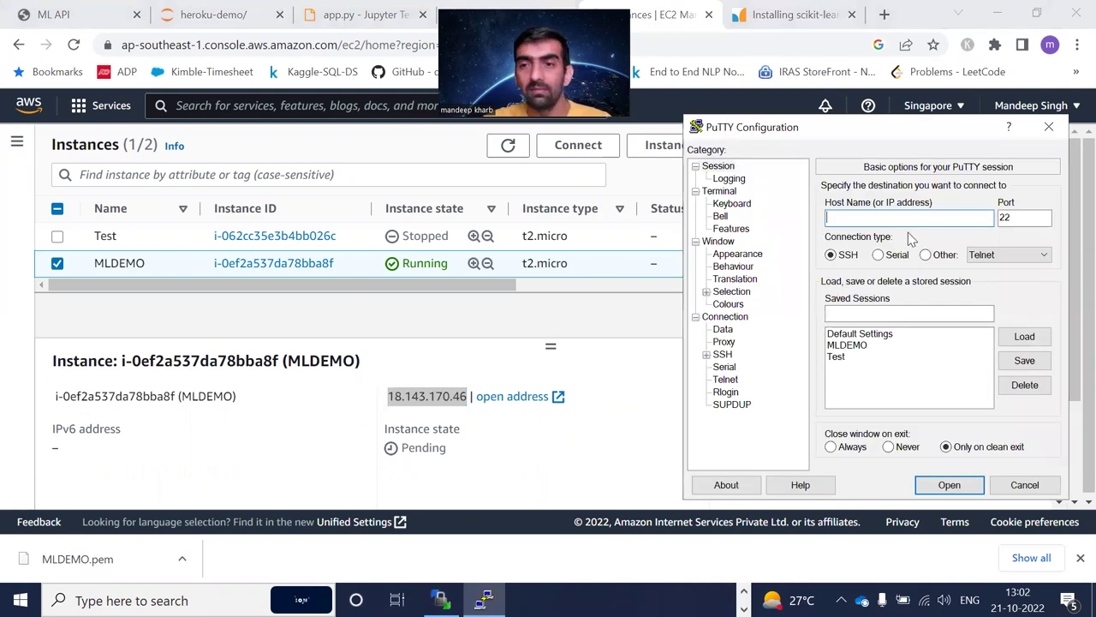
type("18.143.170.46")
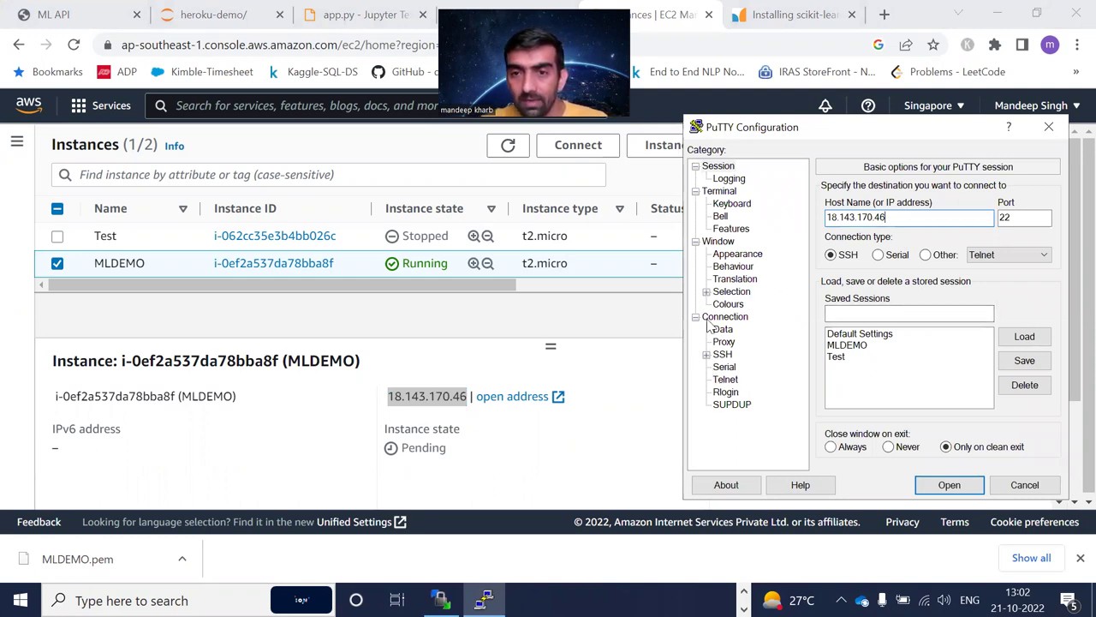
Step: Choose the MLDEMO key file from Downloads for SSH authentication and open the connection to the EC2 instance
left_click(707, 354)
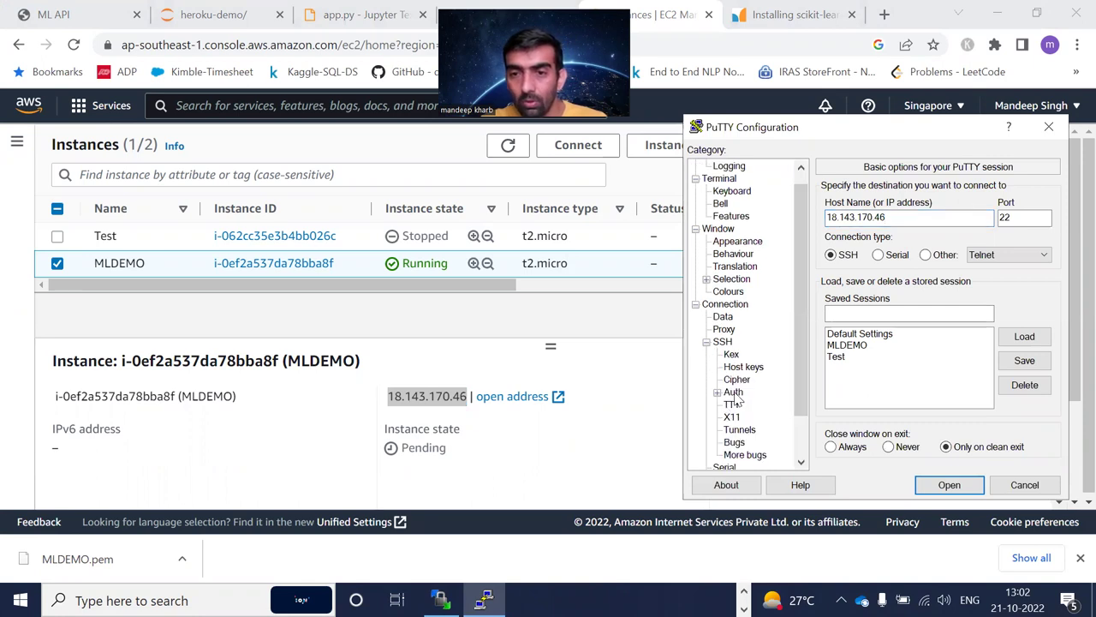
left_click(720, 392)
left_click(732, 393)
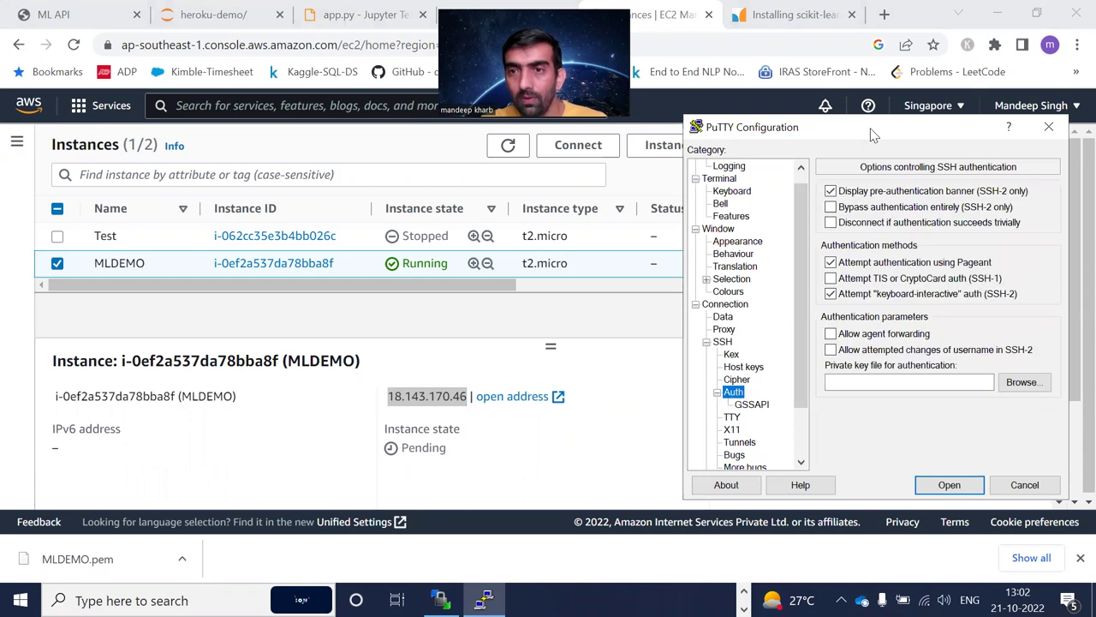
left_click_drag(874, 131, 808, 114)
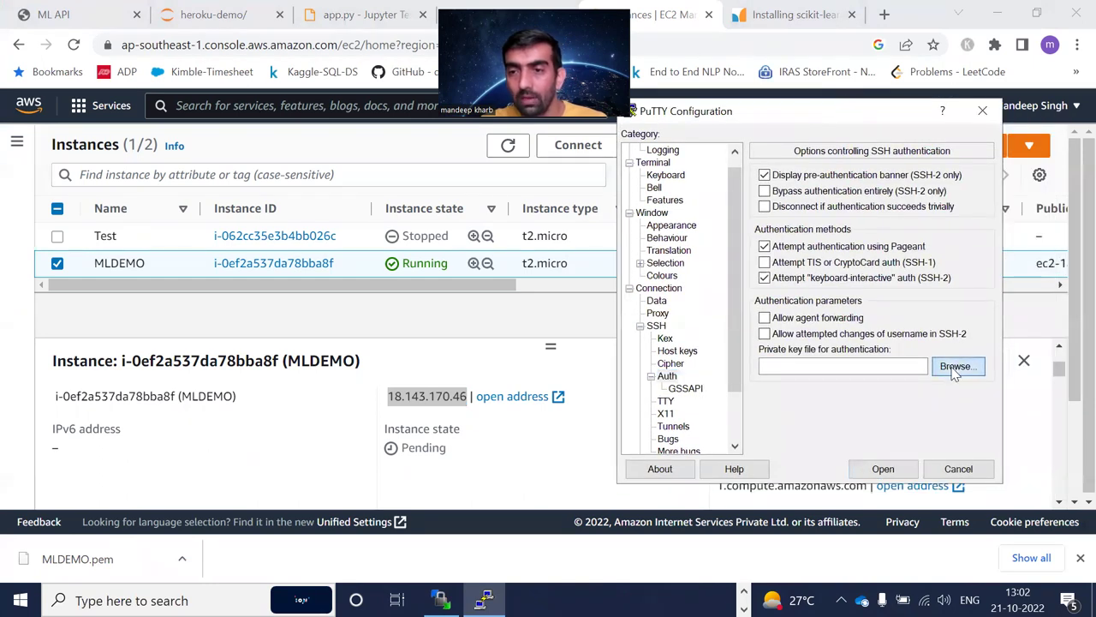
left_click(956, 364)
left_click(747, 248)
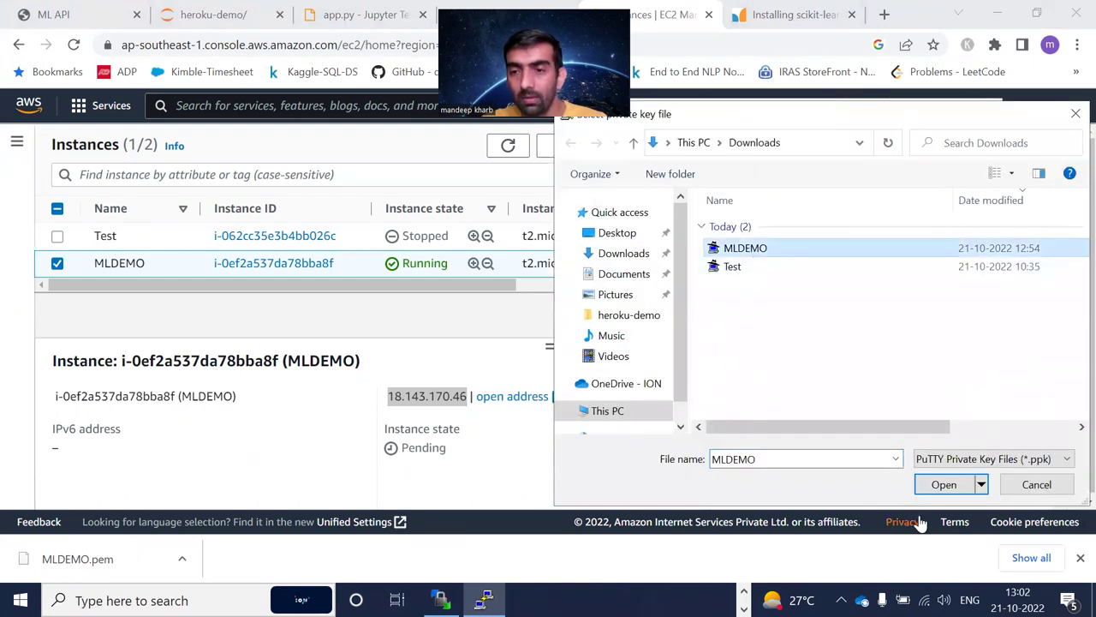
left_click(946, 485)
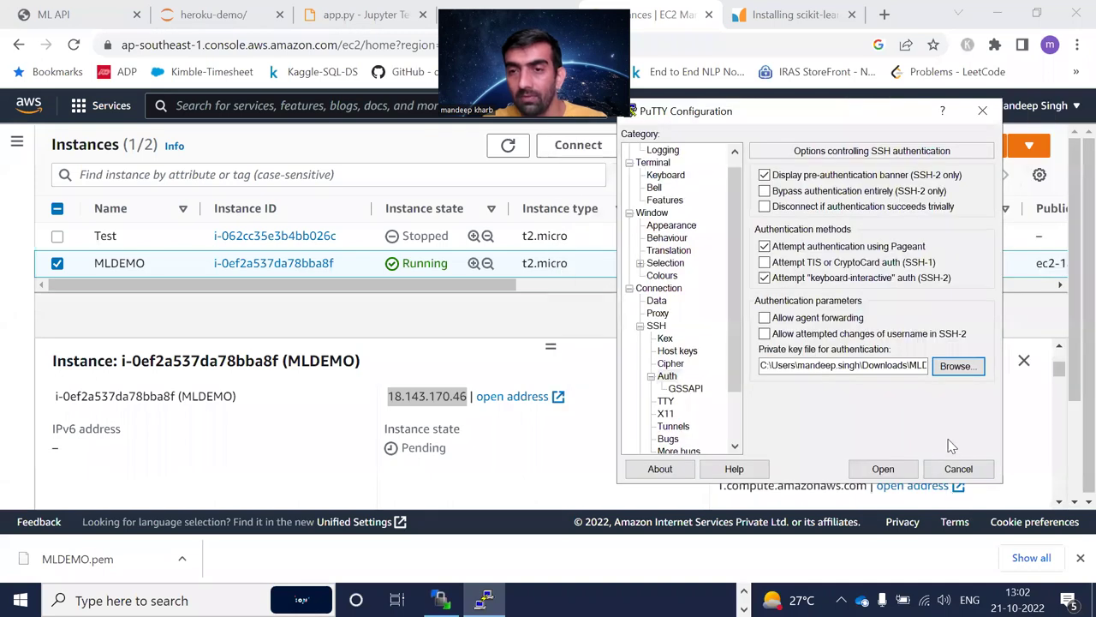
left_click(882, 469)
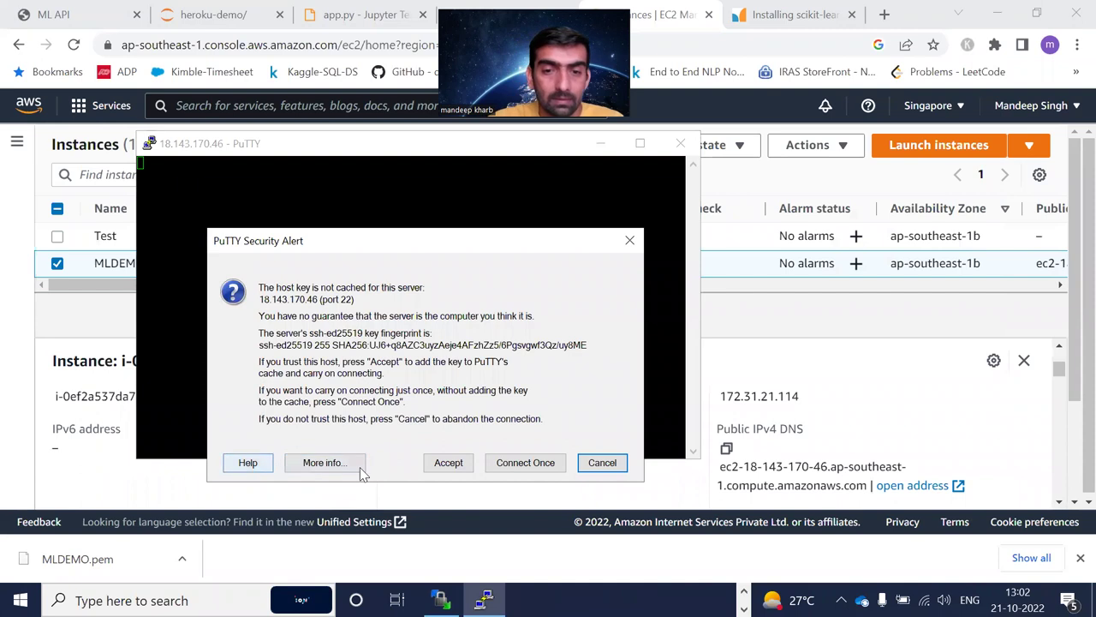
Step: Accept the server's host key and log in to the EC2 instance as ubuntu
left_click(458, 469)
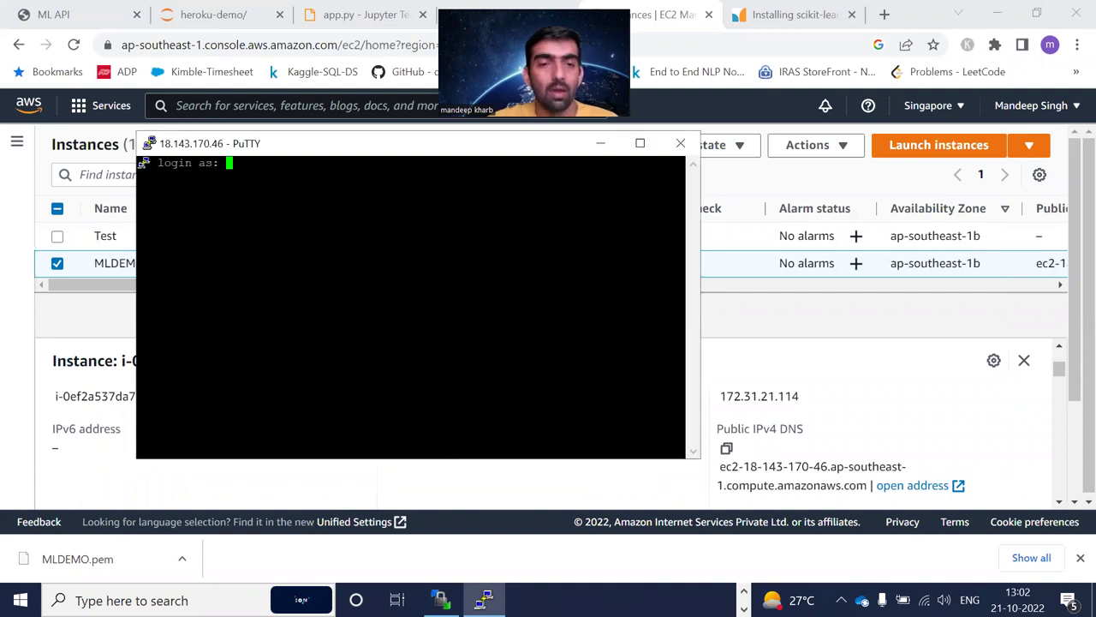
type("ub")
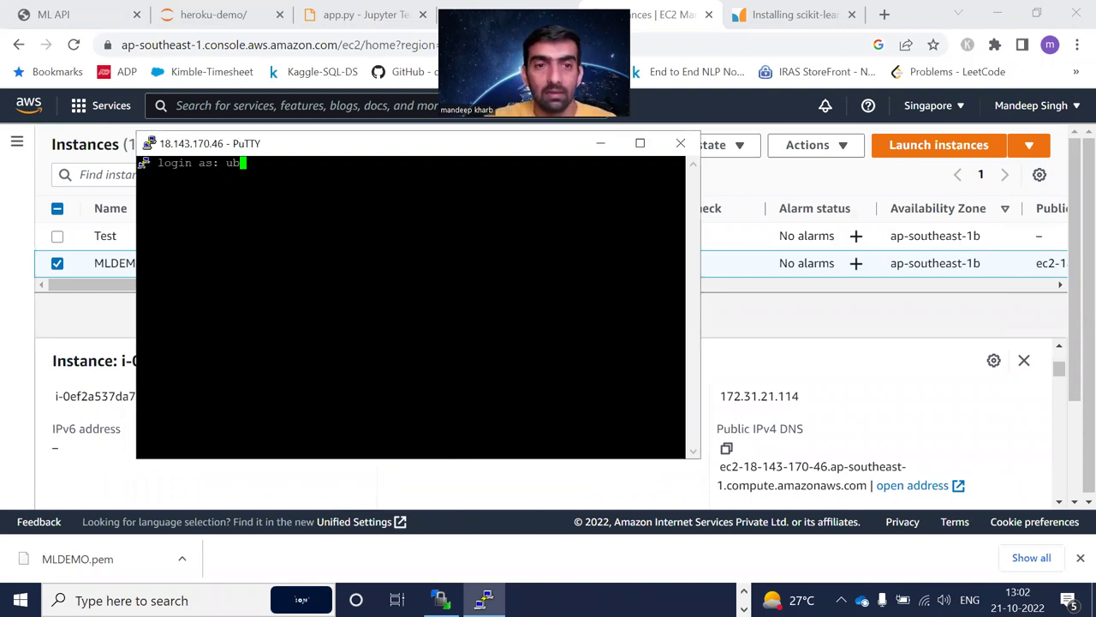
type("untu")
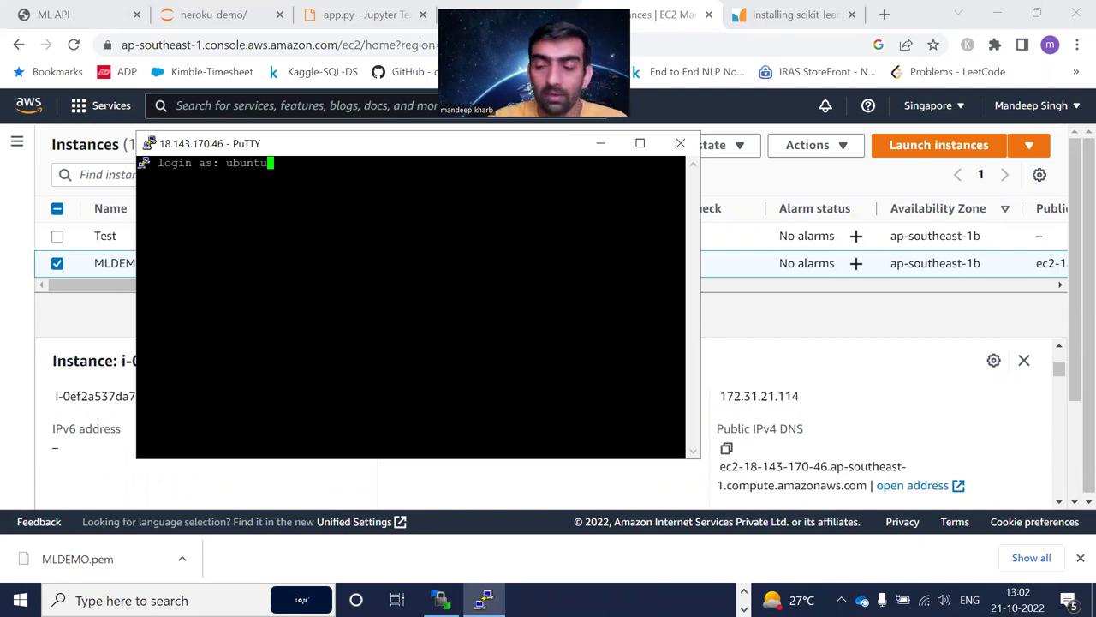
key("Return")
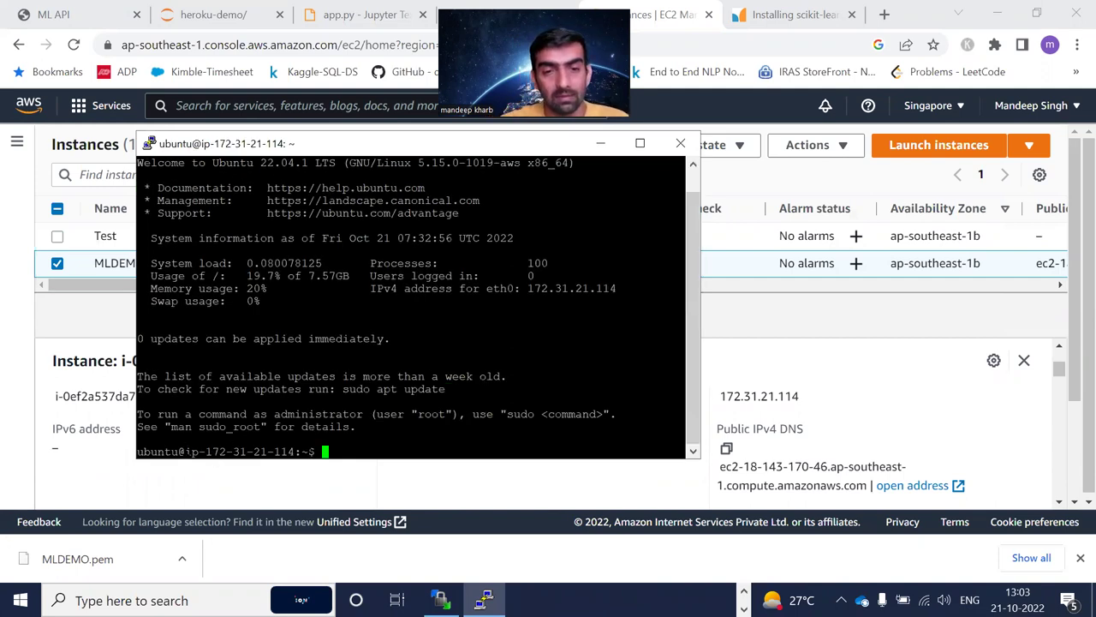
left_click_drag(179, 451, 349, 457)
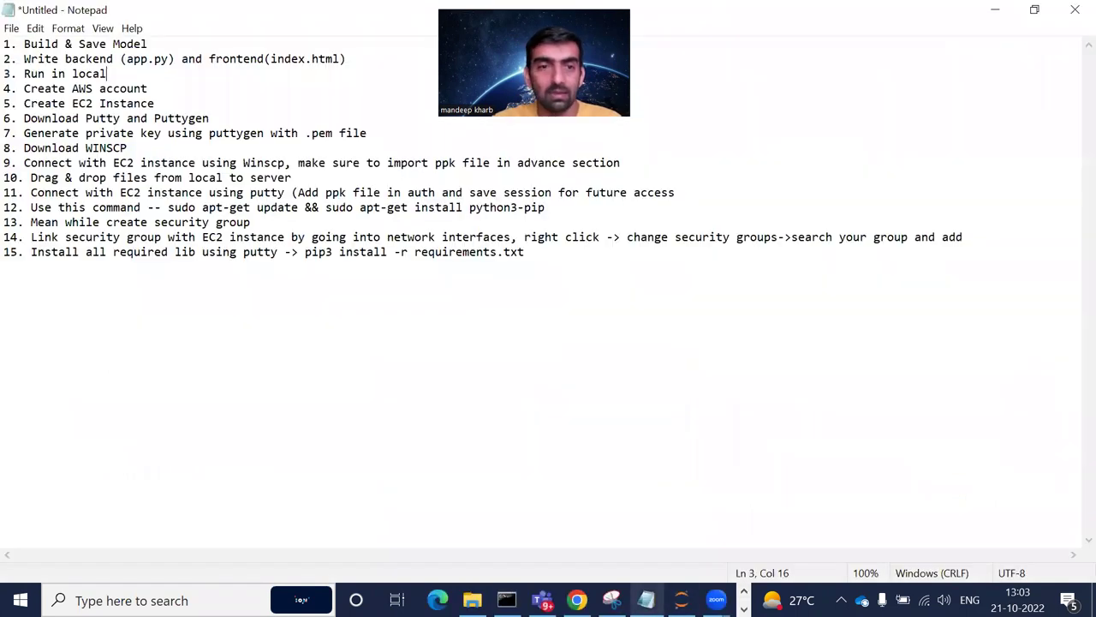
Step: Copy the python3-pip installation command from item 12 of the Notepad notes and move the PuTTY terminal off the notes
left_click(646, 600)
left_click_drag(59, 193, 672, 193)
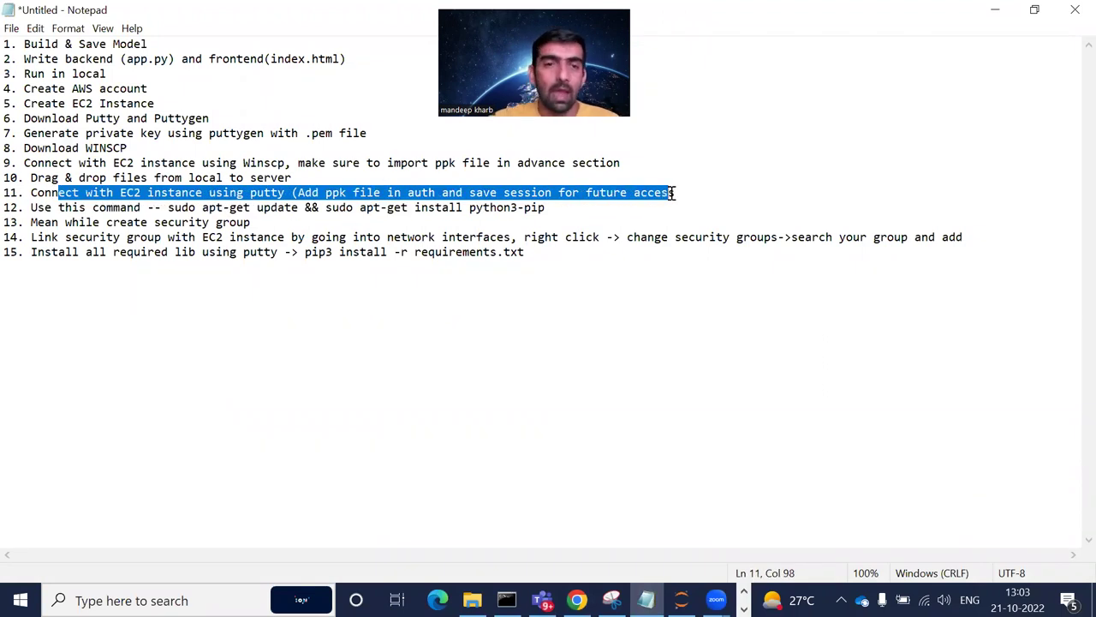
left_click(32, 209)
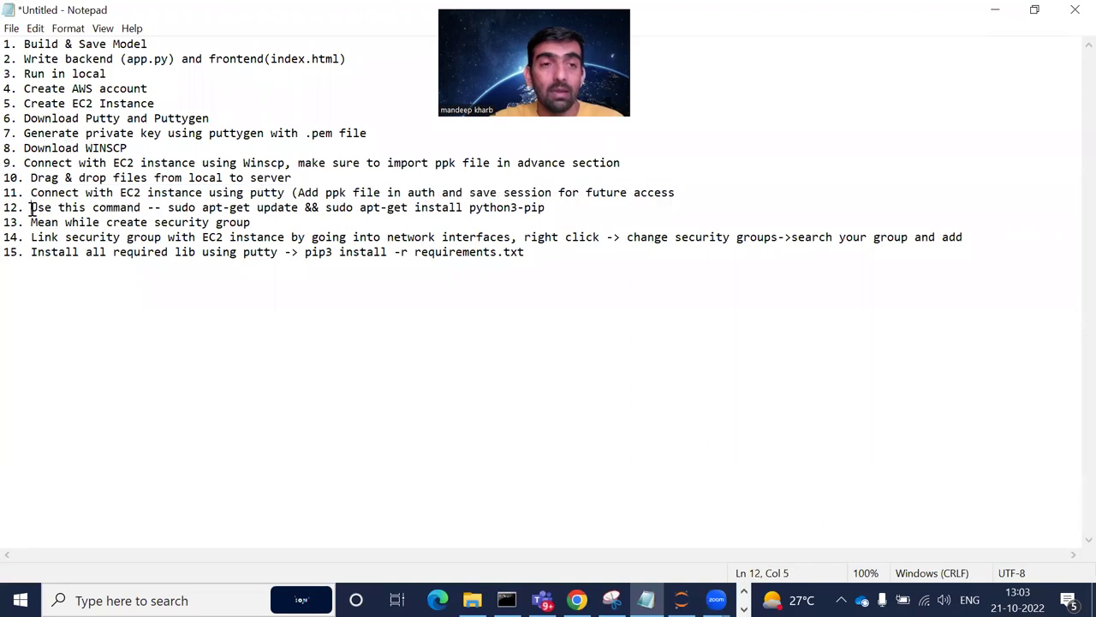
left_click_drag(168, 209, 546, 209)
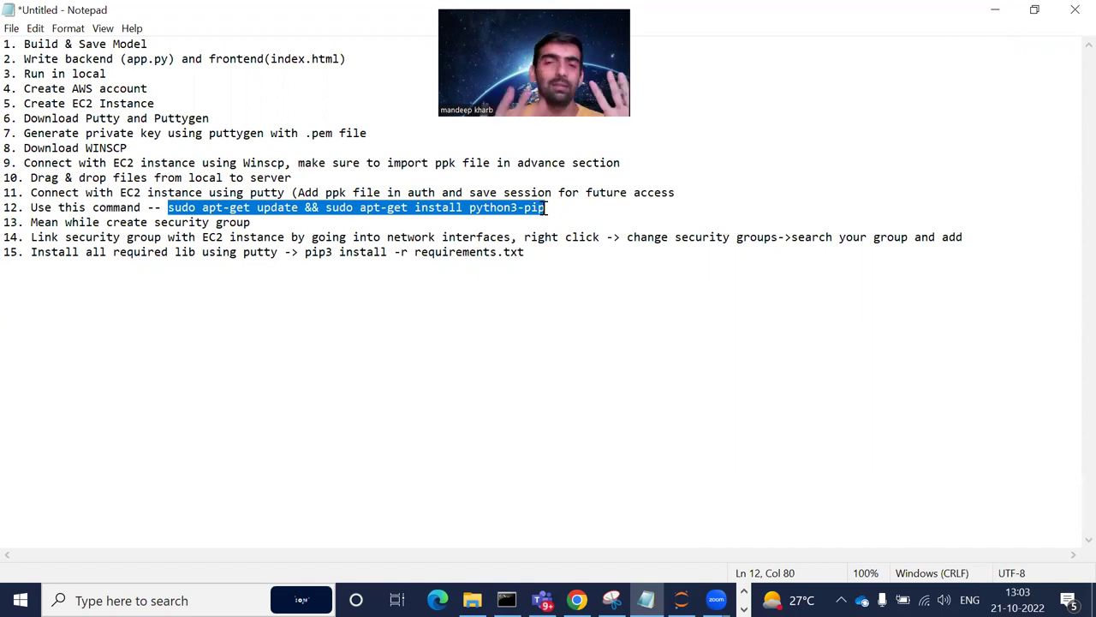
key("ctrl+c")
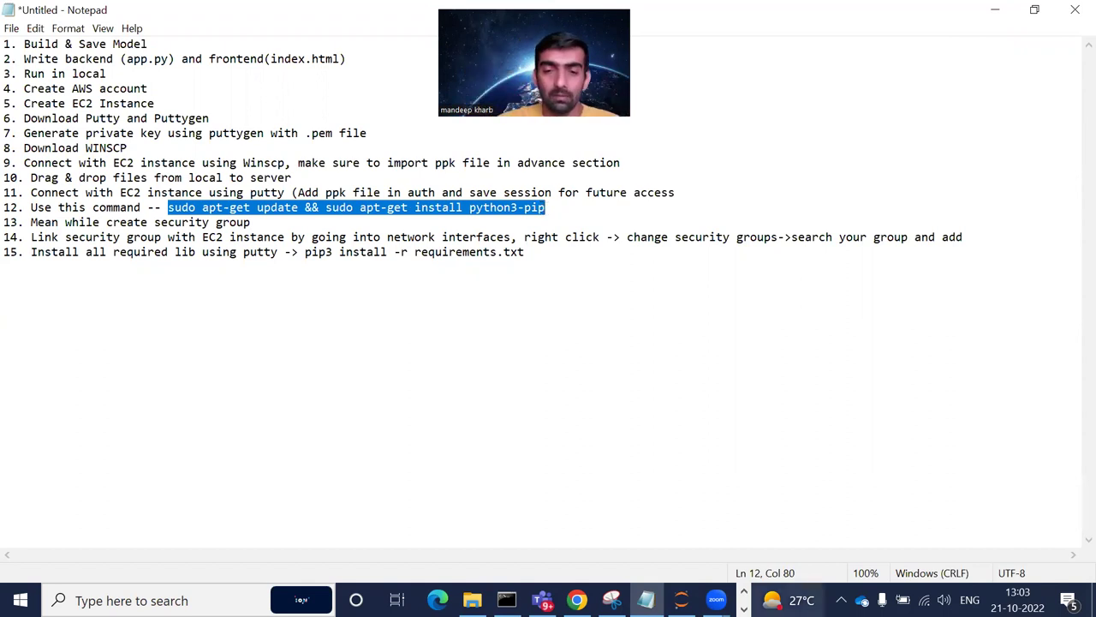
key("super+ctrl+Right")
key("alt+Tab")
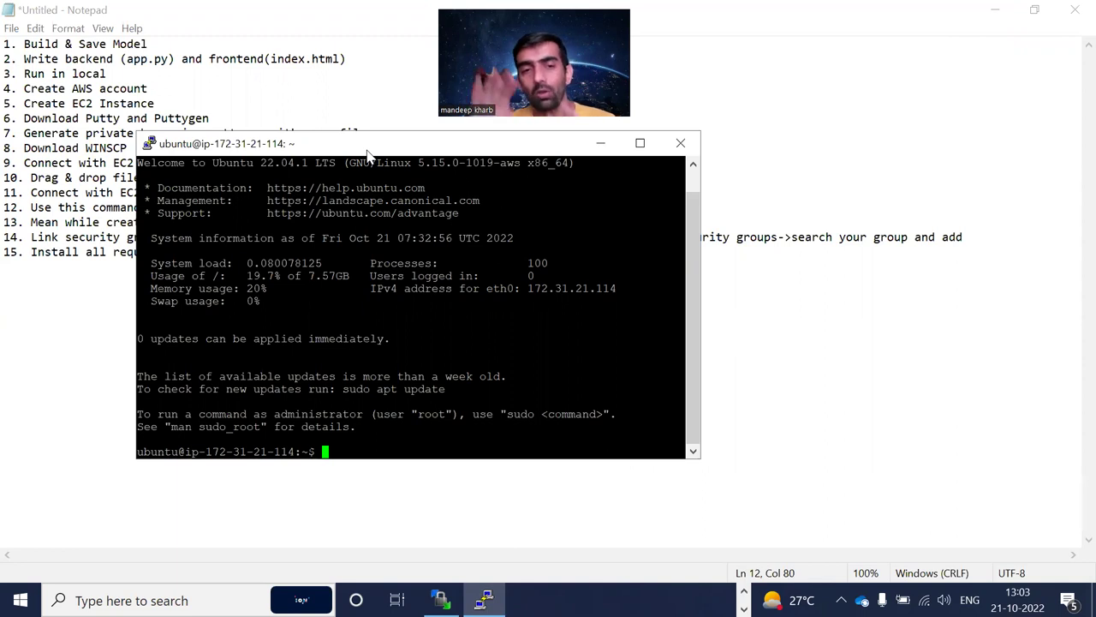
left_click_drag(367, 151, 797, 81)
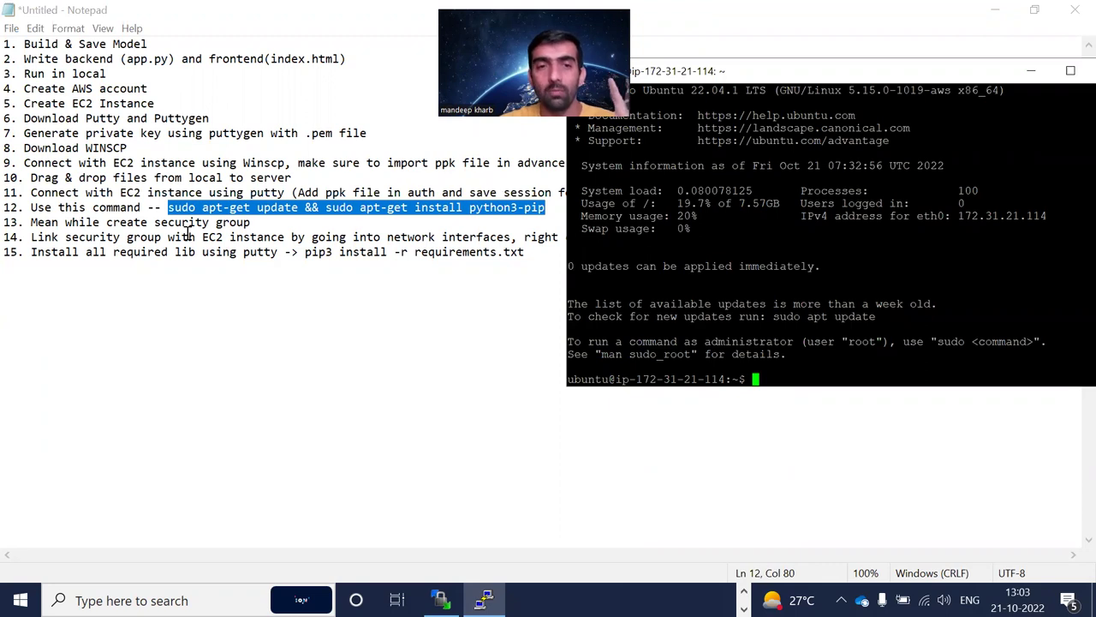
Step: Recopy "sudo apt-get update && sudo apt-get install python3-pip" from the notes and run it in the PuTTY terminal
left_click(215, 208)
left_click_drag(167, 208, 552, 211)
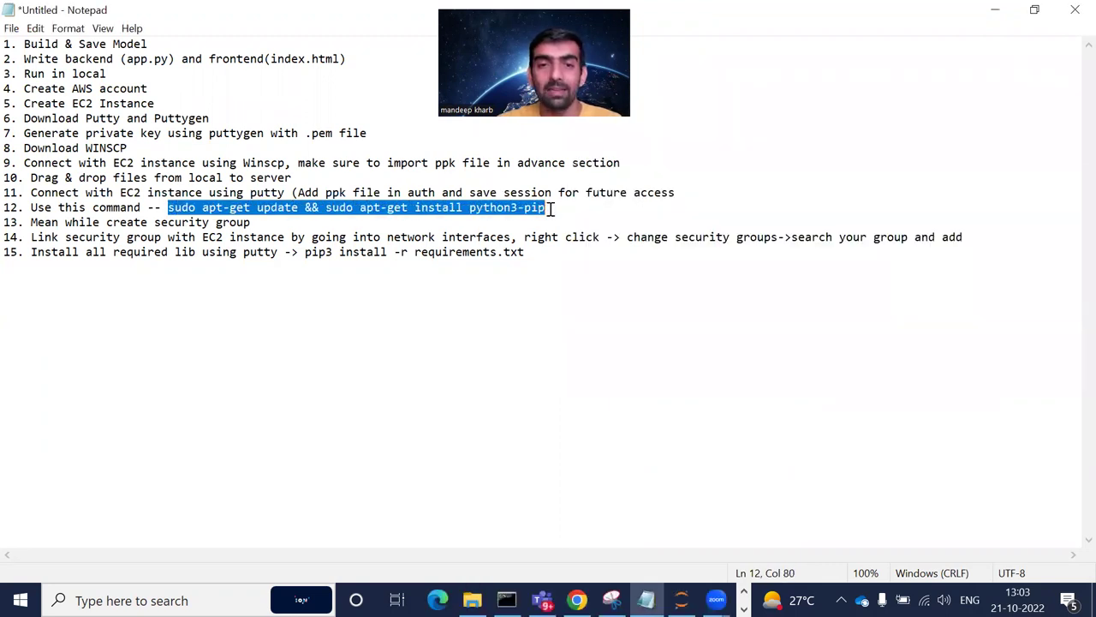
right_click(490, 214)
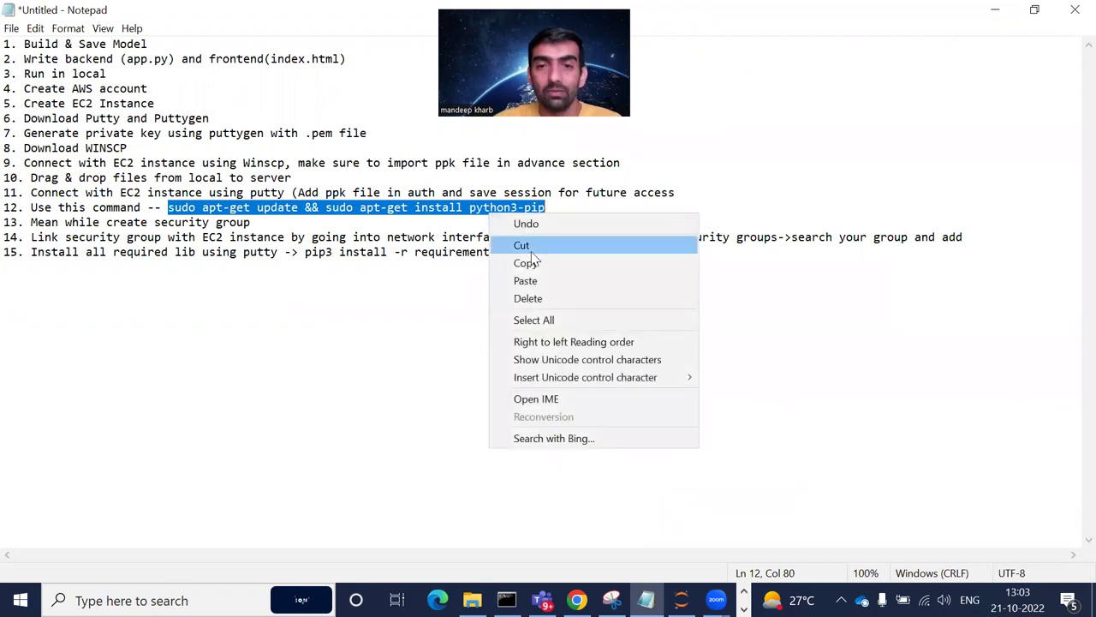
left_click(531, 262)
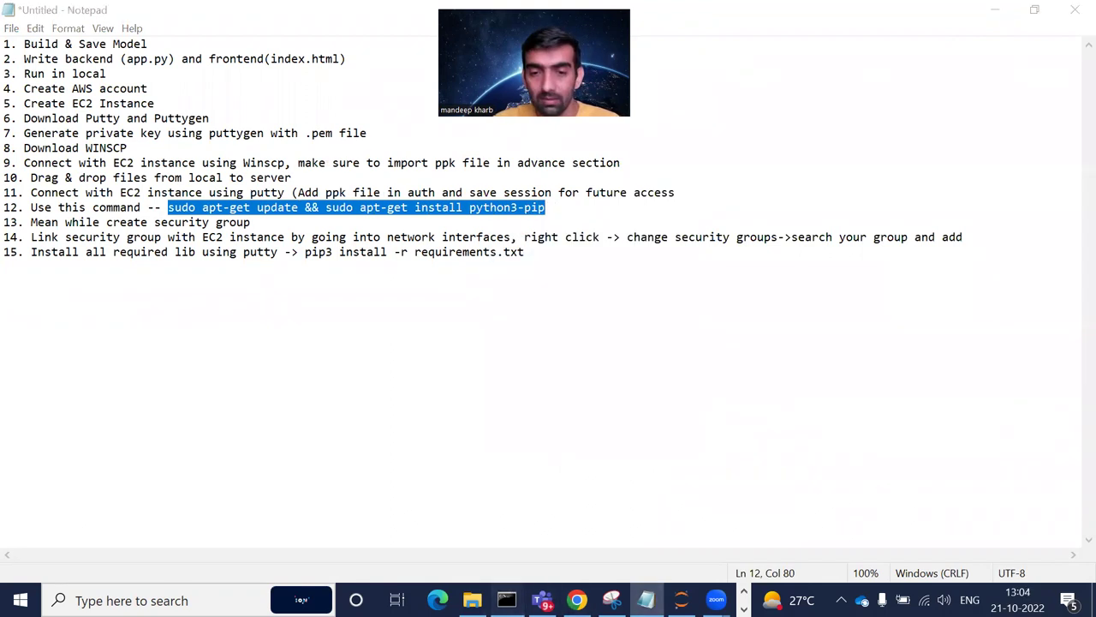
left_click(507, 600)
key("alt+Tab")
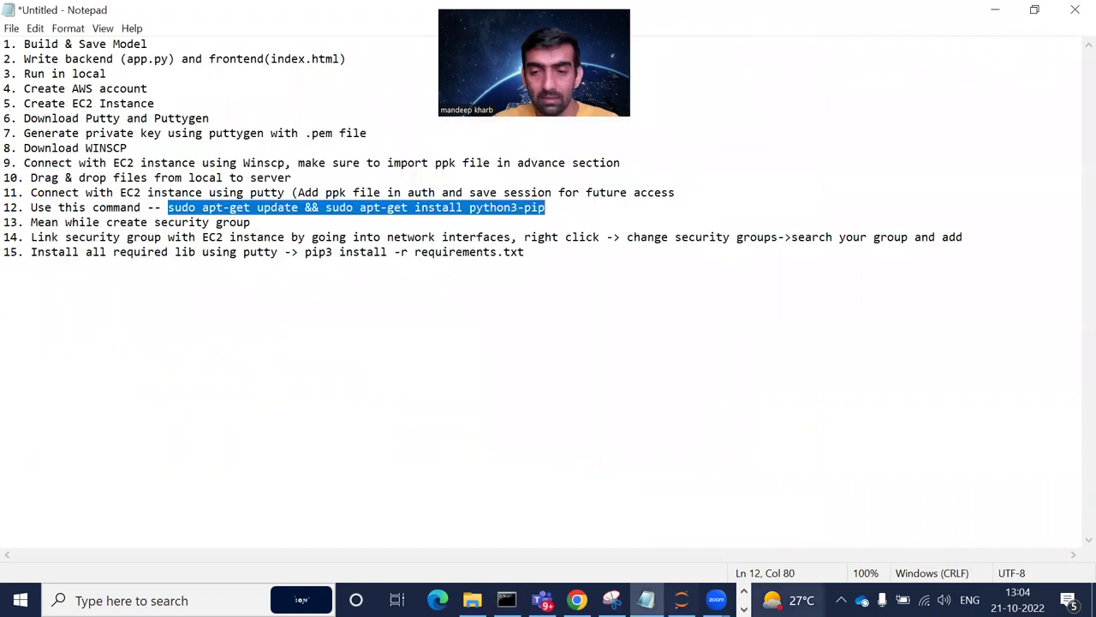
key("alt+Tab")
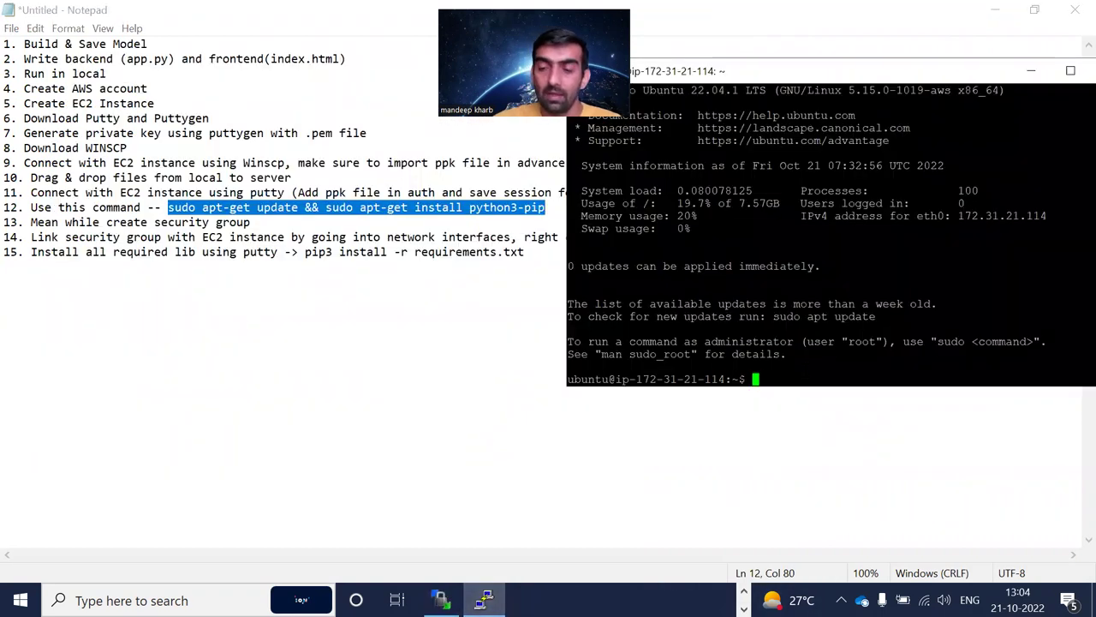
key("shift+Insert")
left_click_drag(841, 85, 384, 60)
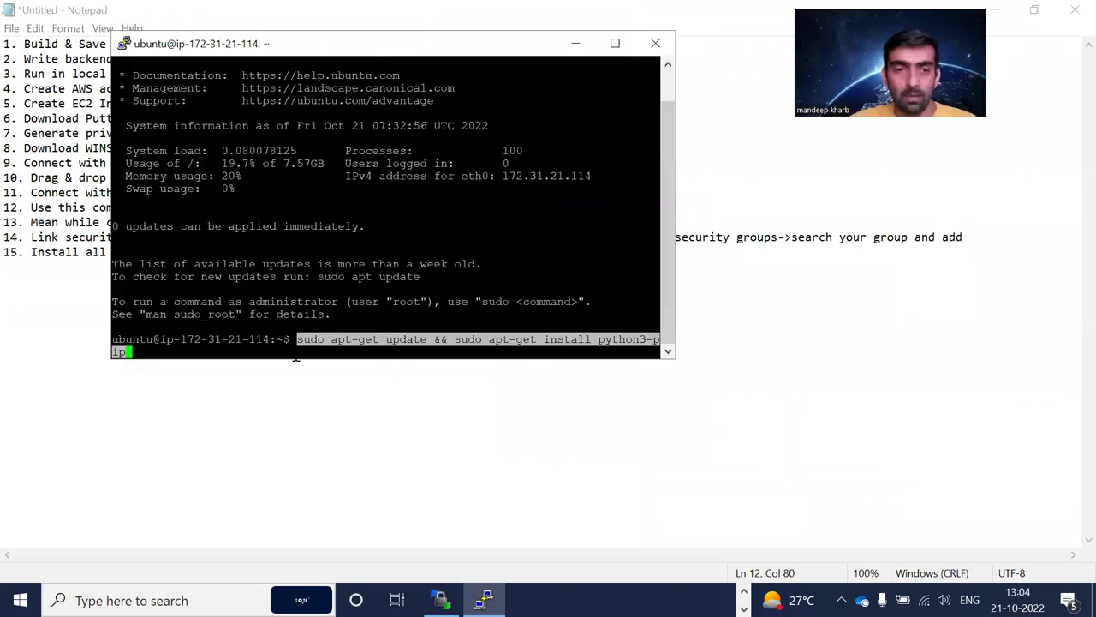
key("Return")
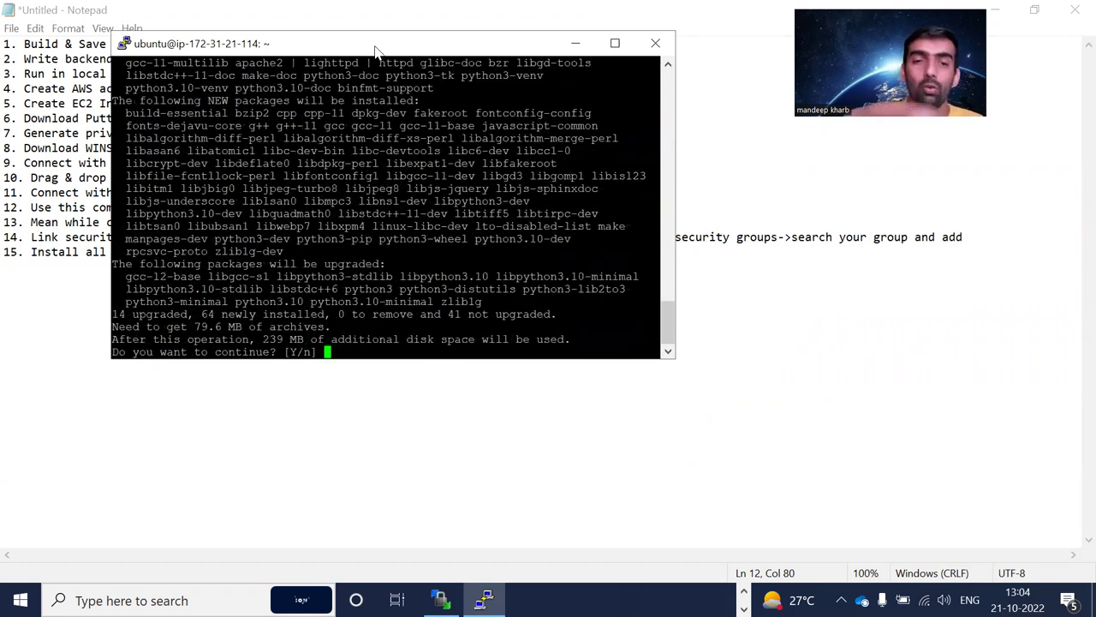
Step: Answer Y to continue the python3-pip installation on the instance
type("Y")
key("Return")
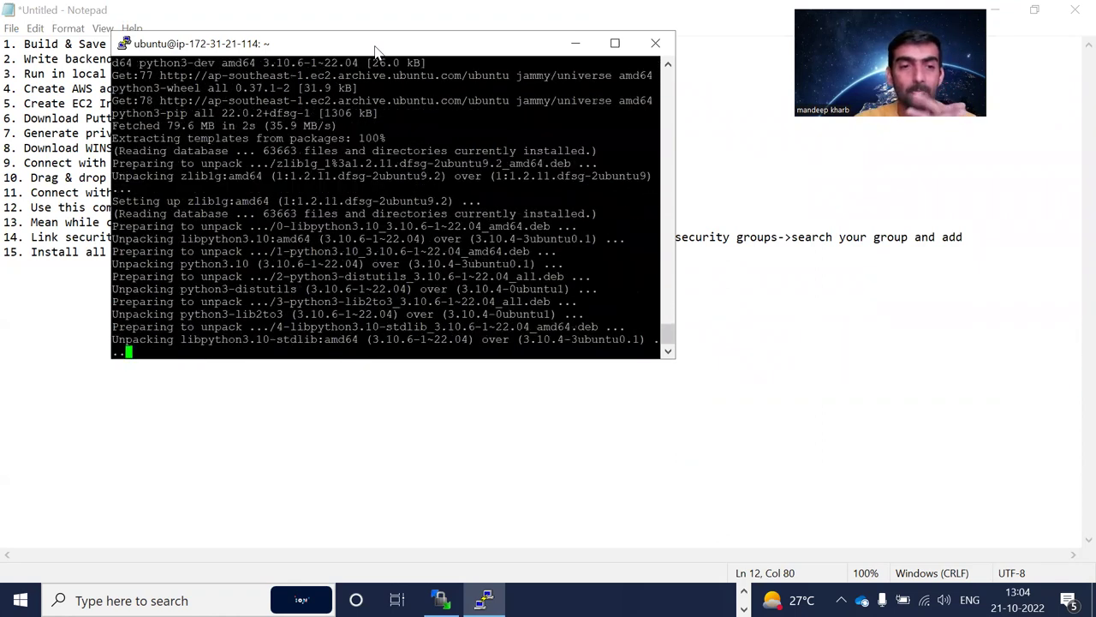
left_click_drag(374, 48, 378, 62)
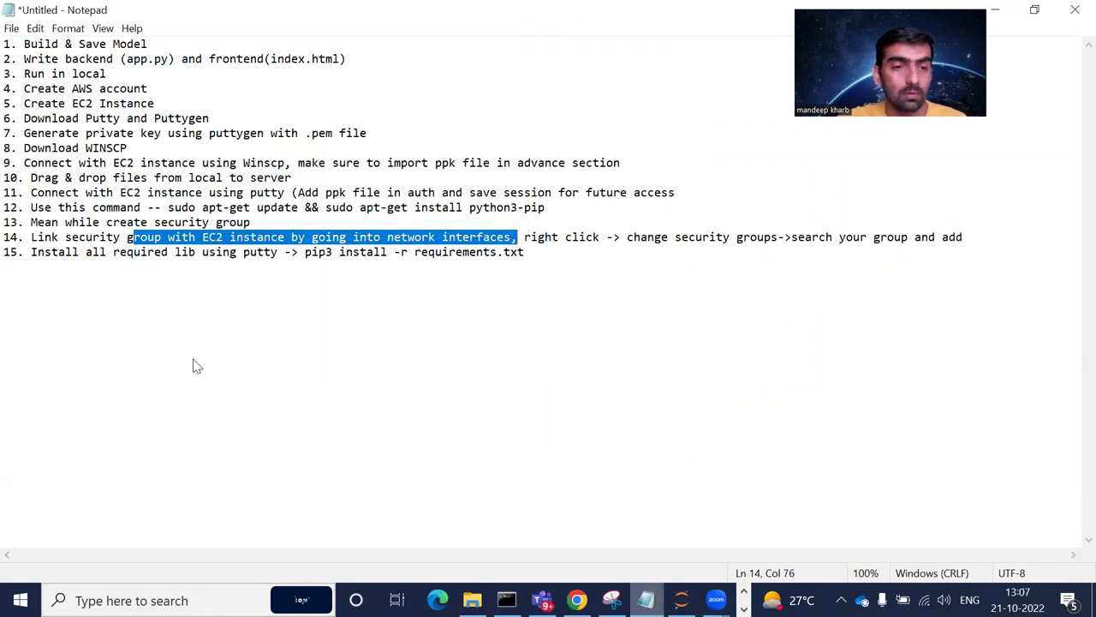
Step: Switch to the AWS console in Chrome, start a new EC2 security group, and name it MLDEMO
key("alt+Tab")
scroll(177, 334, "up", 5)
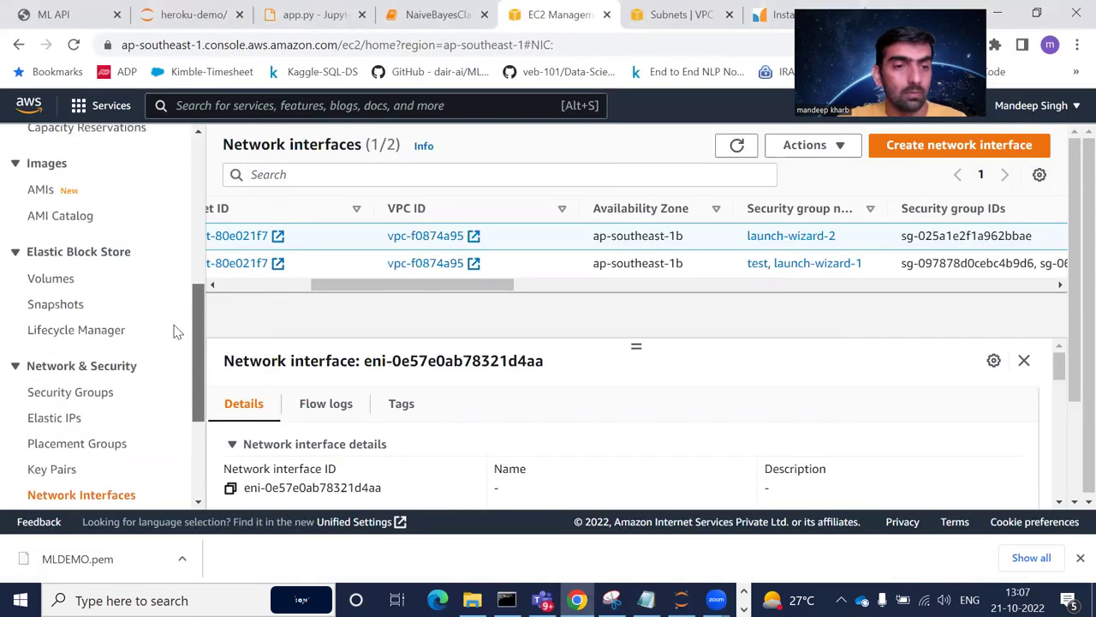
left_click(75, 394)
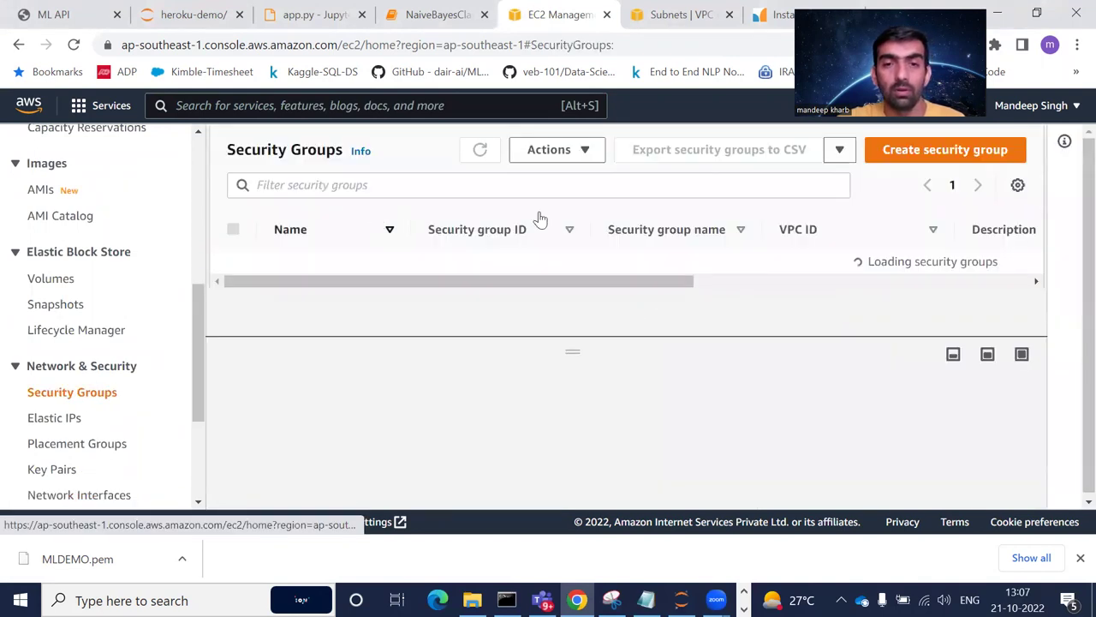
left_click(296, 317)
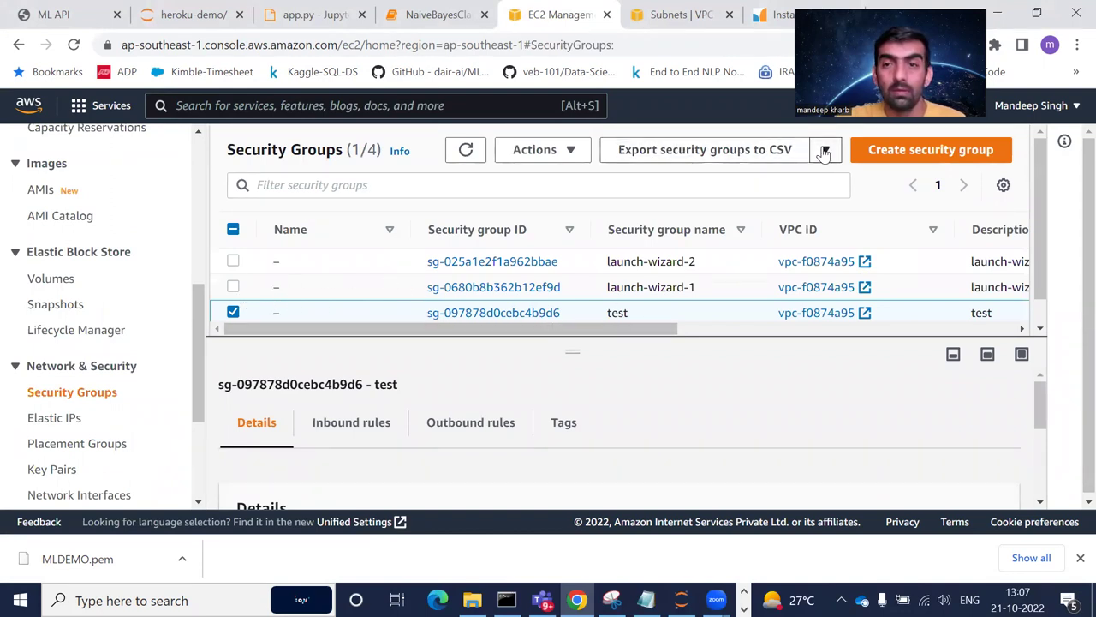
left_click(942, 150)
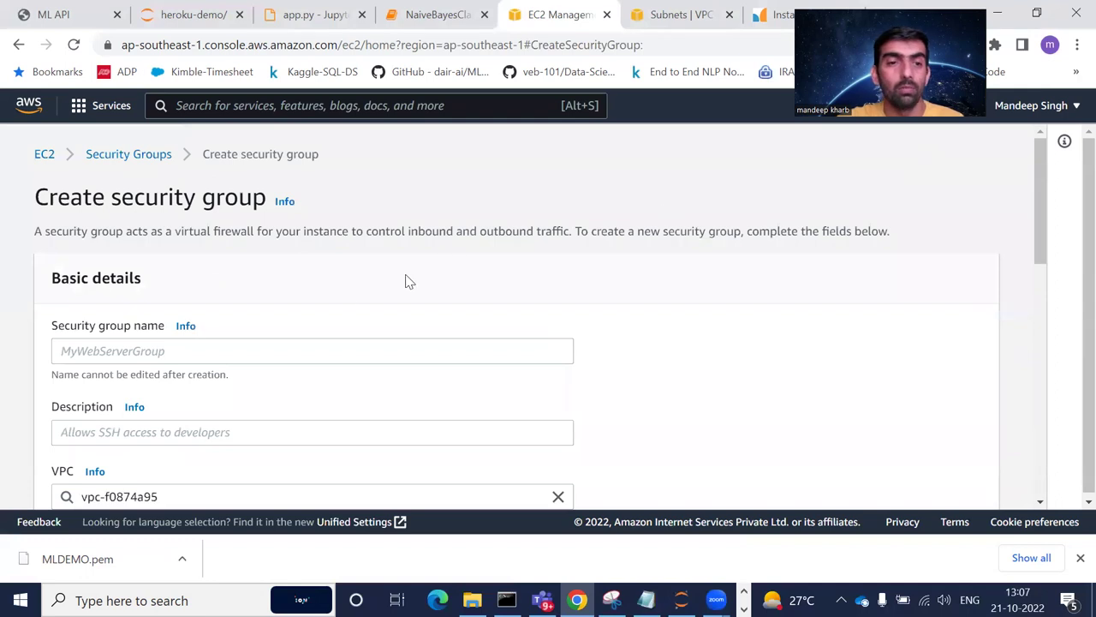
left_click(254, 350)
type("MLDEMOSEC")
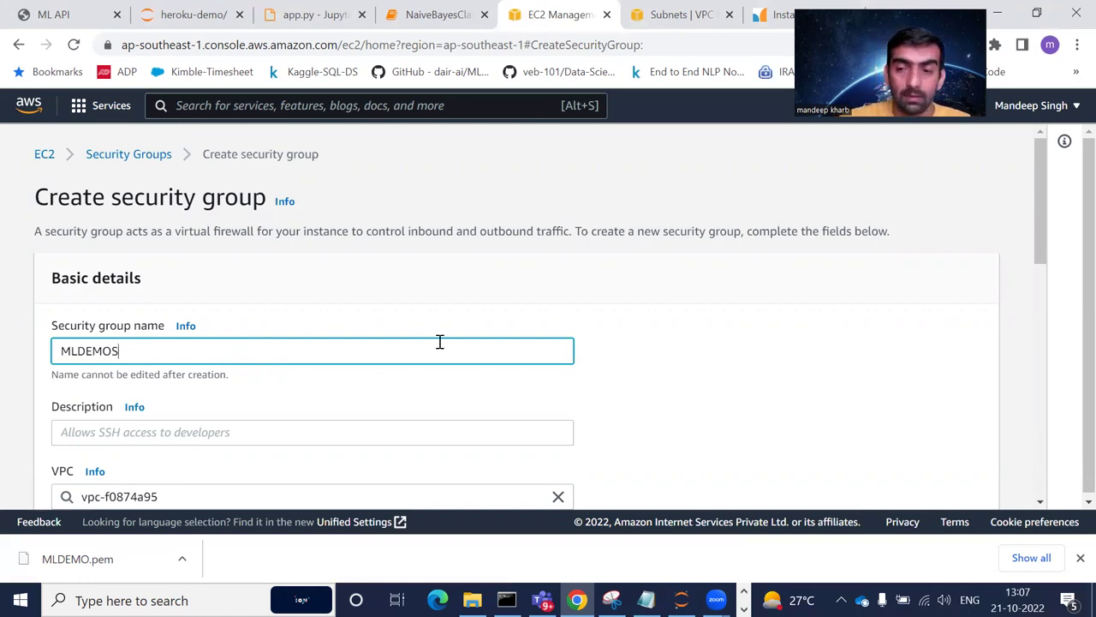
Step: Add an inbound rule of type All traffic to the new security group
left_click_drag(1038, 192, 1048, 309)
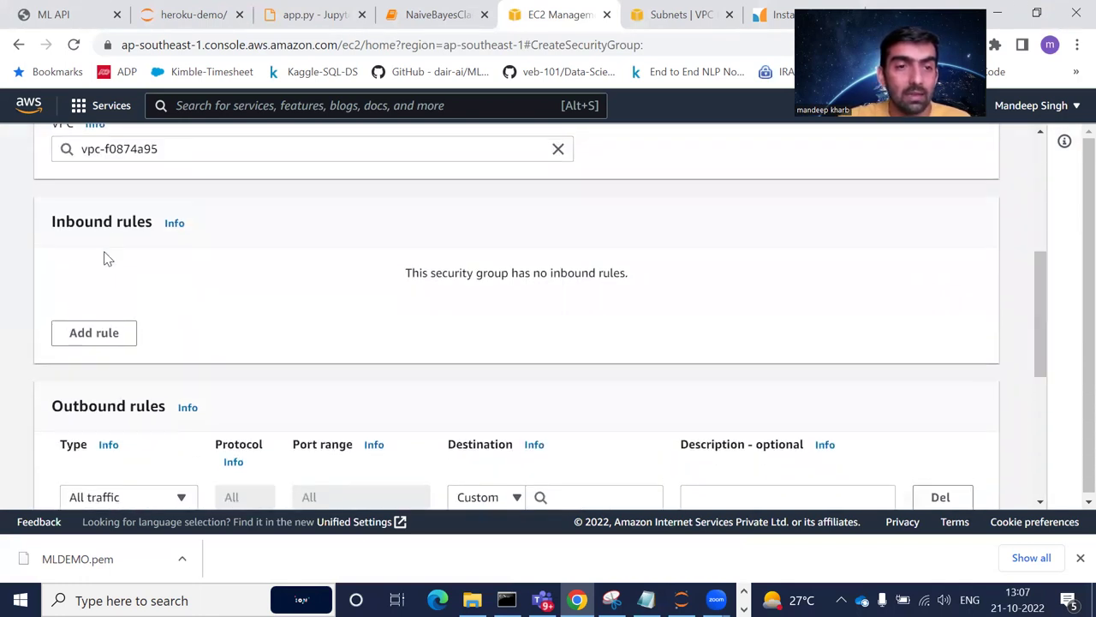
left_click(101, 340)
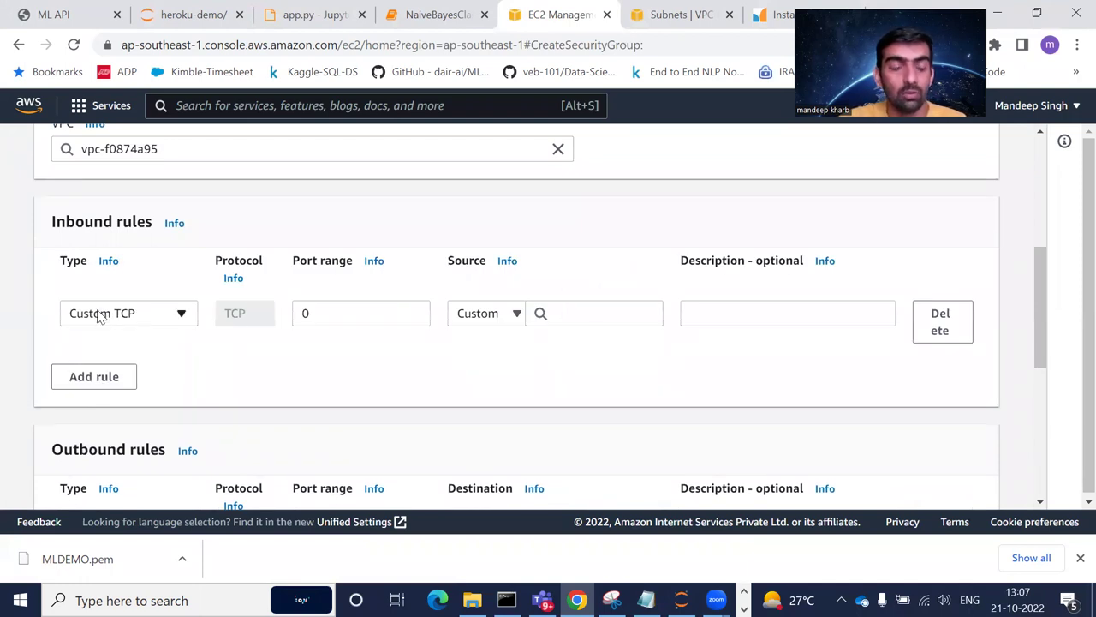
left_click(163, 322)
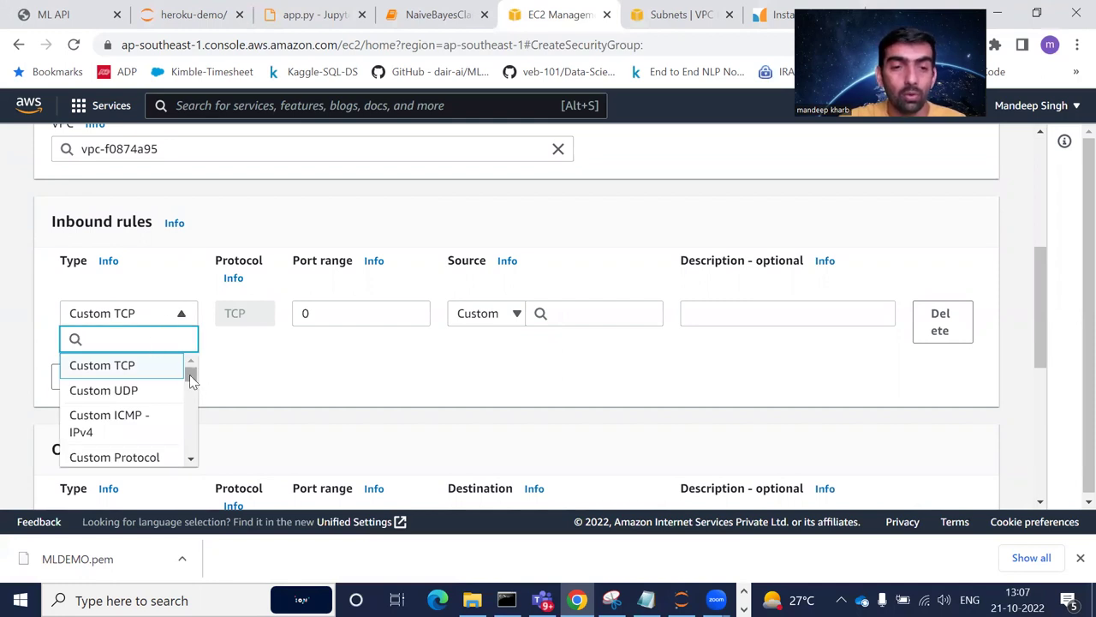
left_click_drag(189, 374, 191, 390)
left_click(103, 411)
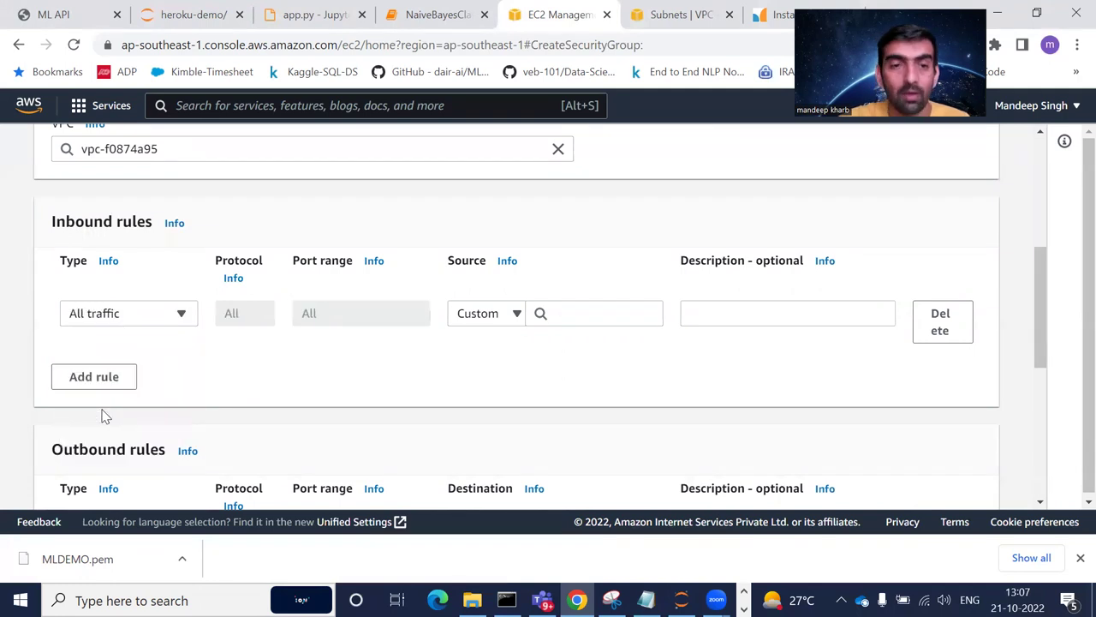
double_click(231, 316)
left_click(307, 323)
double_click(307, 323)
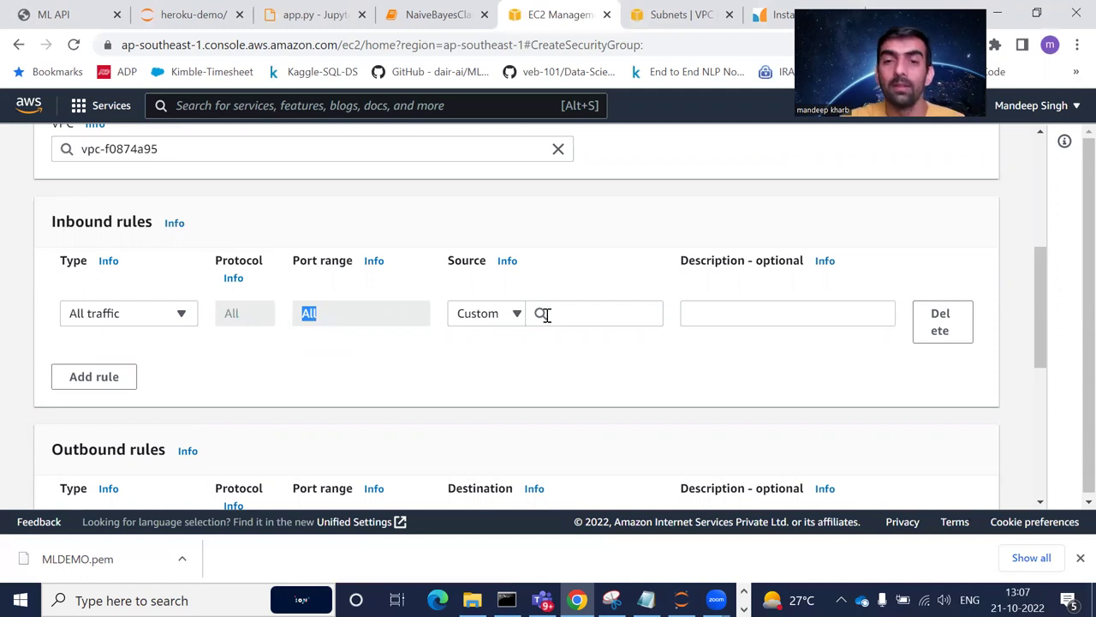
left_click(740, 314)
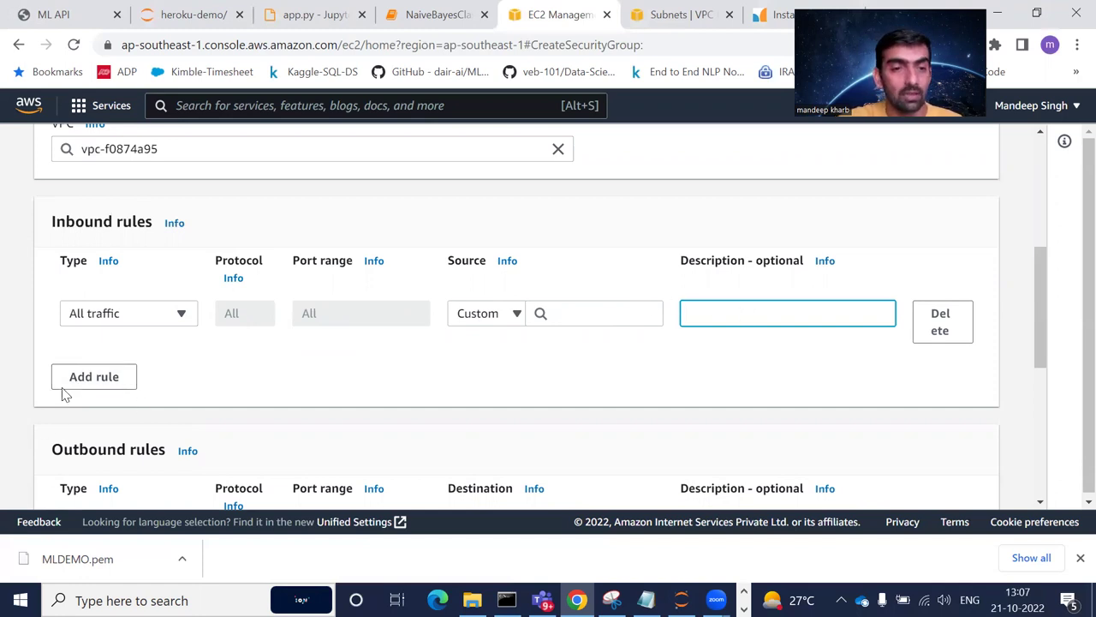
Step: Add and remove a second inbound rule, and try to create the security group
left_click(92, 380)
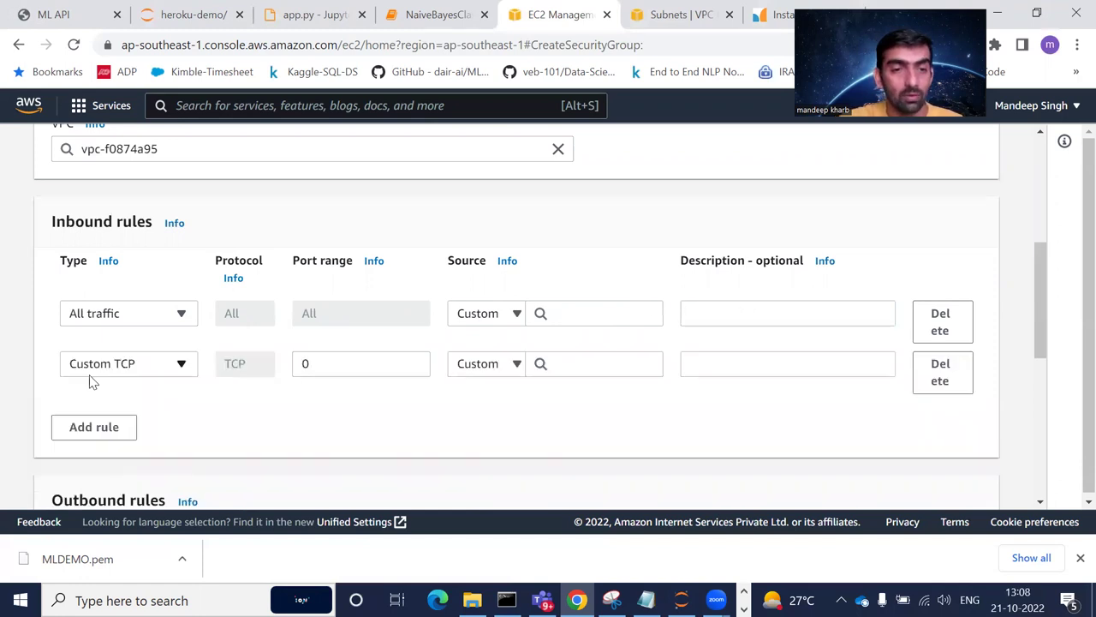
left_click(941, 373)
left_click_drag(1037, 301, 1009, 453)
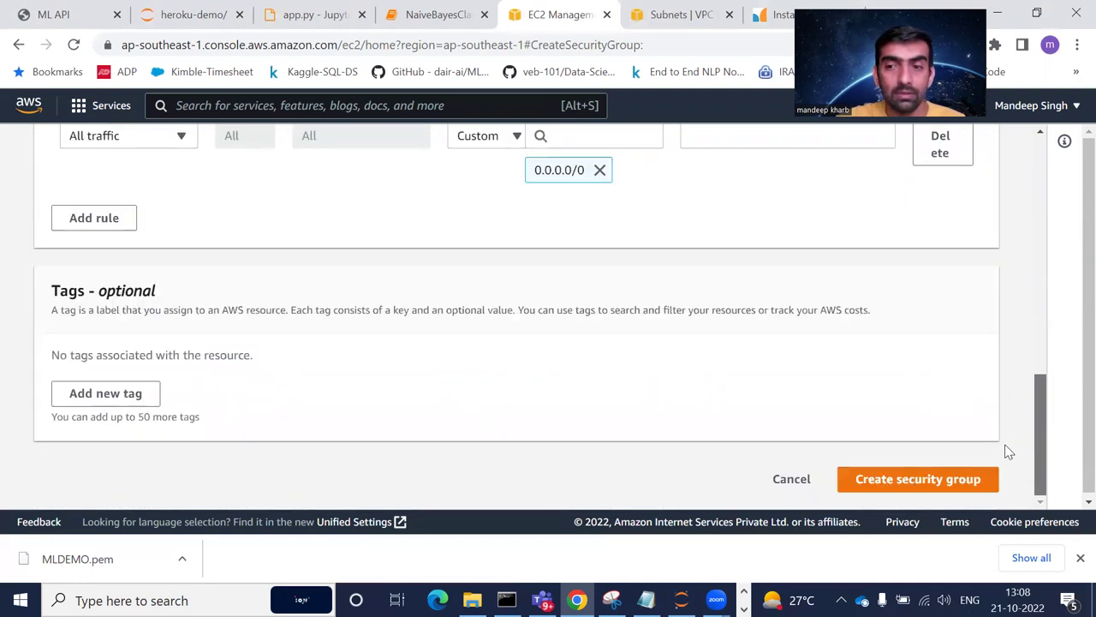
left_click(932, 486)
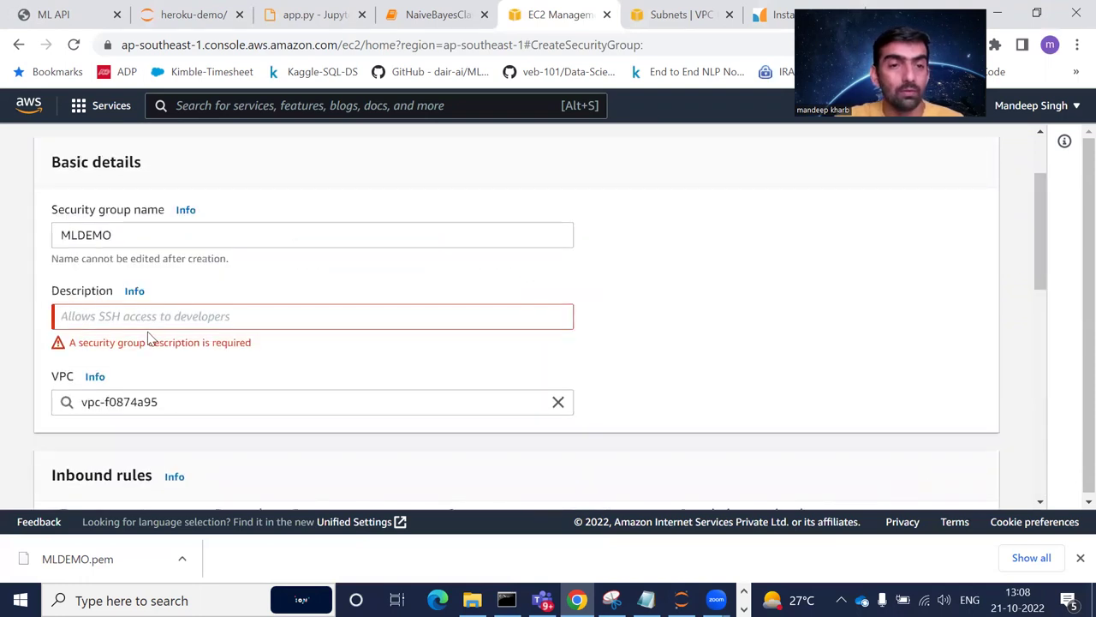
Step: Copy the security group name MLDEMO into the required description and try to create the group
left_click_drag(124, 232, 5, 232)
key("ctrl+c")
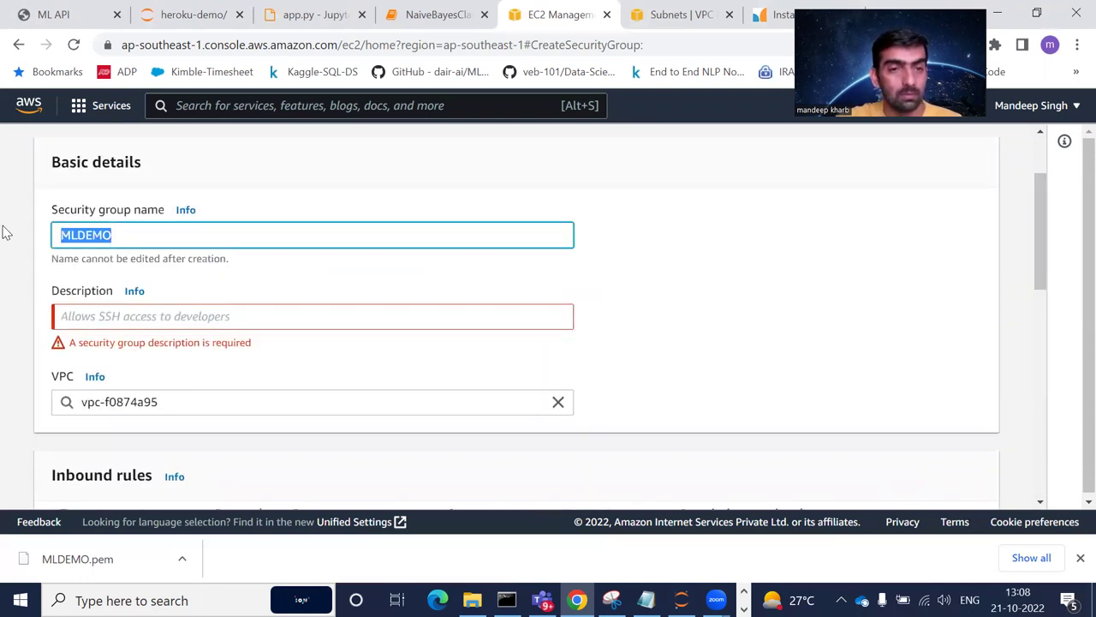
left_click(171, 316)
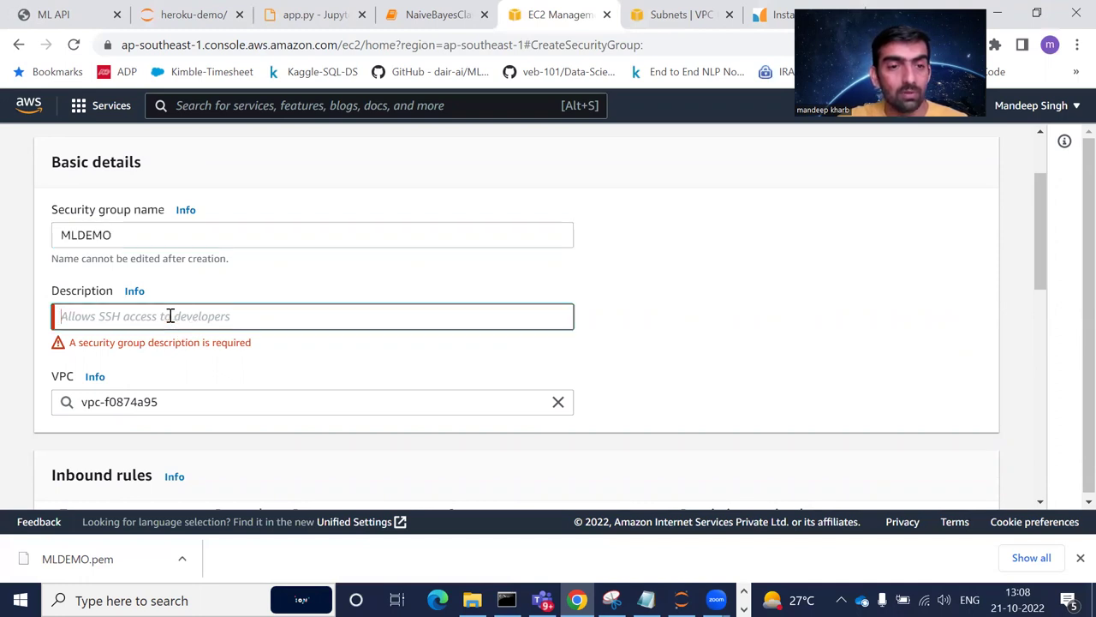
key("ctrl+v")
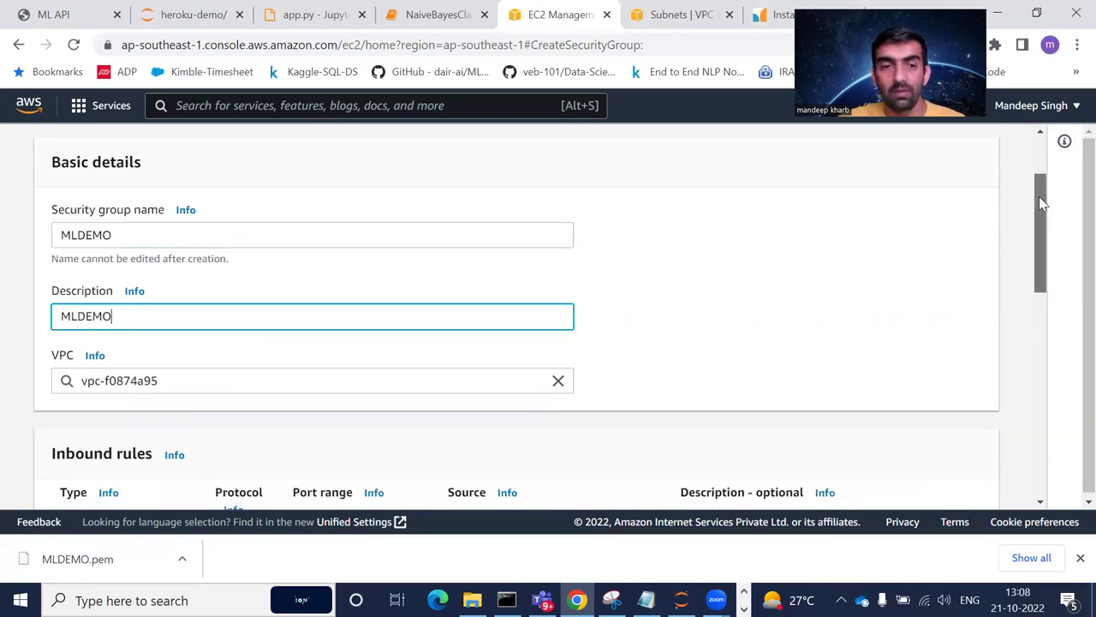
left_click_drag(1039, 196, 1018, 369)
scroll(1018, 369, "down", 2)
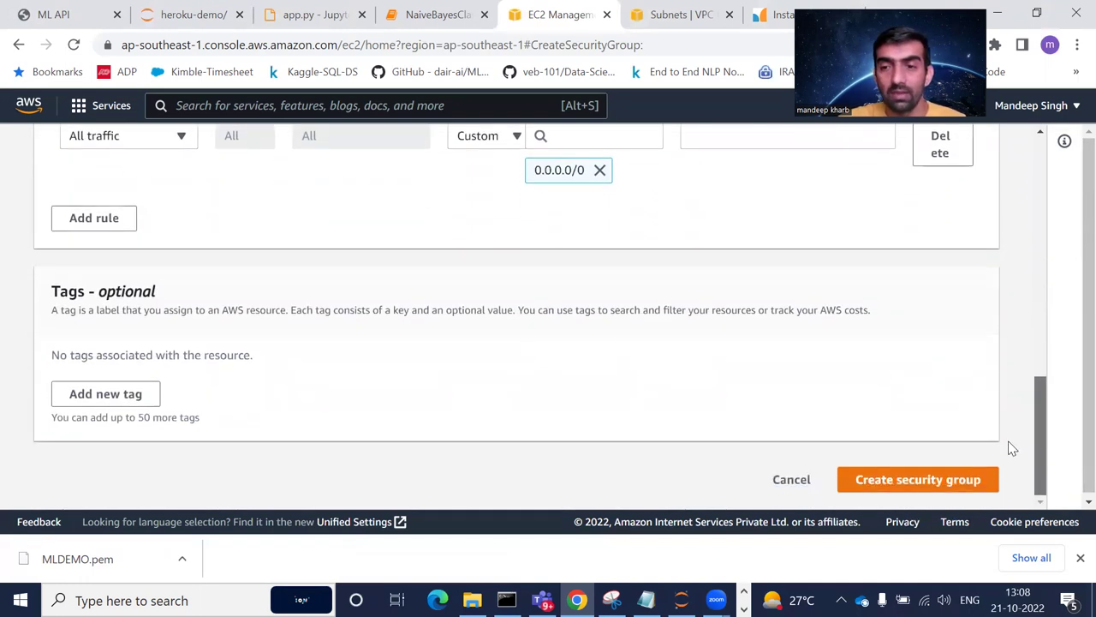
left_click(911, 488)
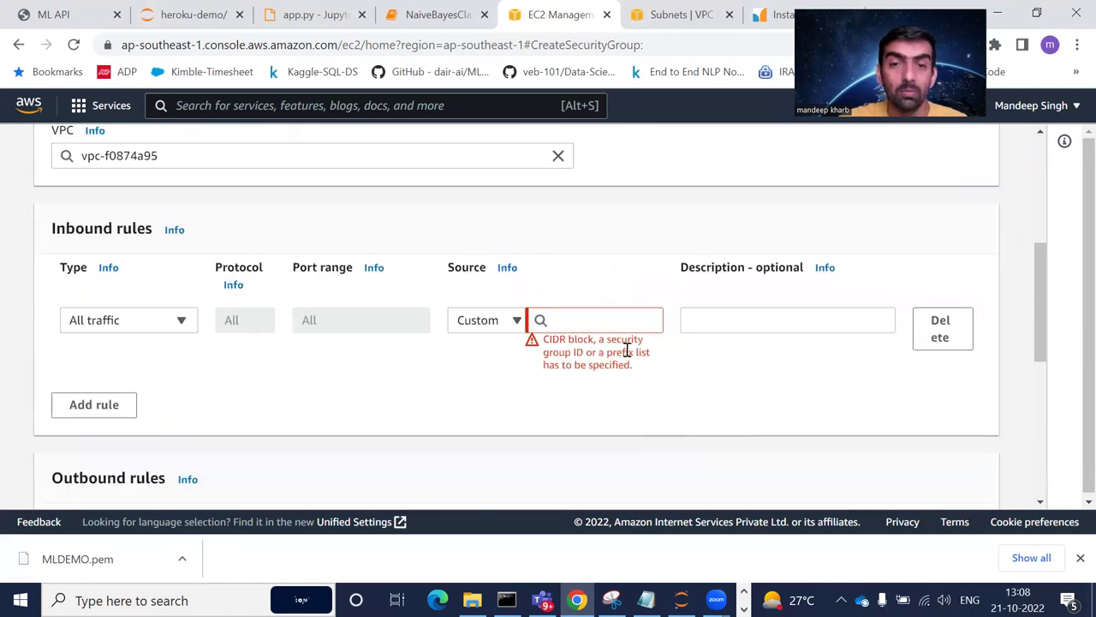
Step: Set the All traffic inbound rule's source to 0.0.0.0/0 and create the security group
left_click(579, 323)
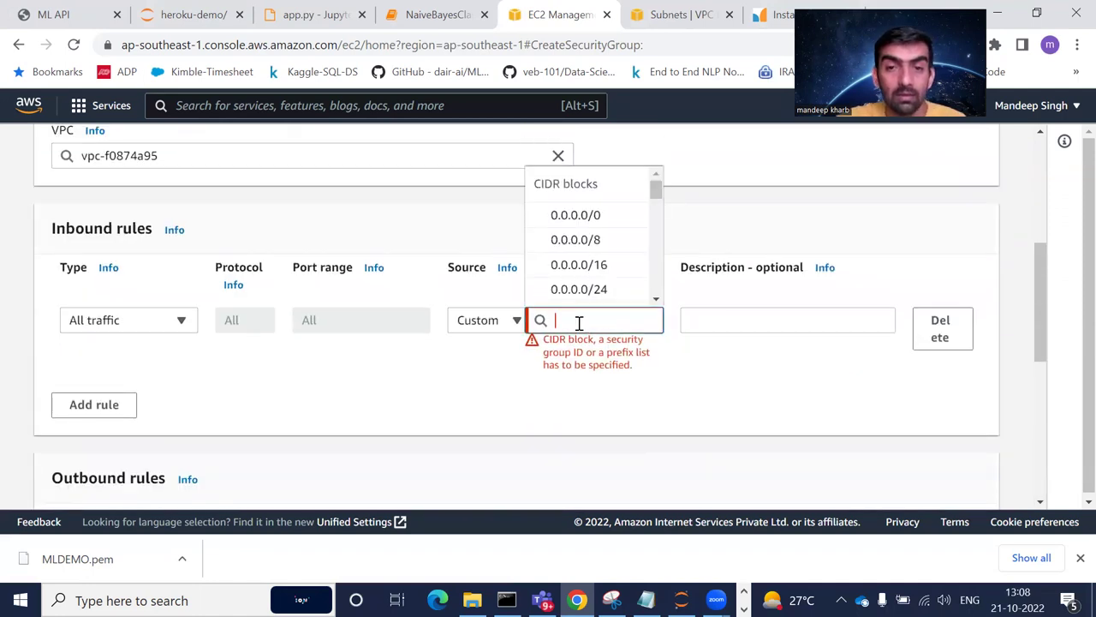
left_click(563, 215)
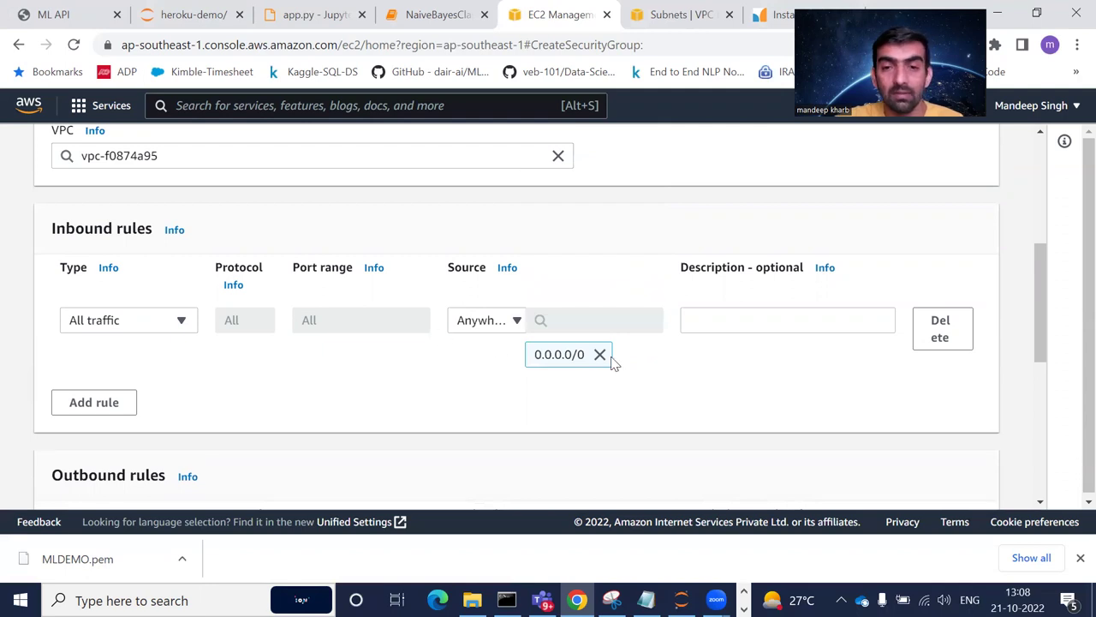
left_click_drag(1042, 306, 1011, 469)
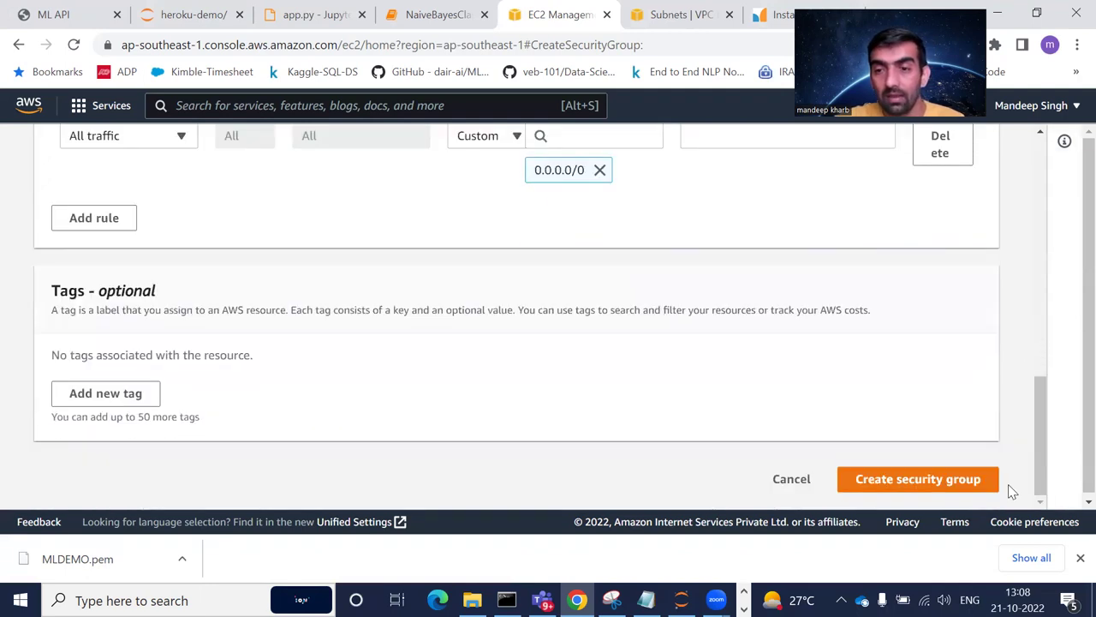
left_click(947, 483)
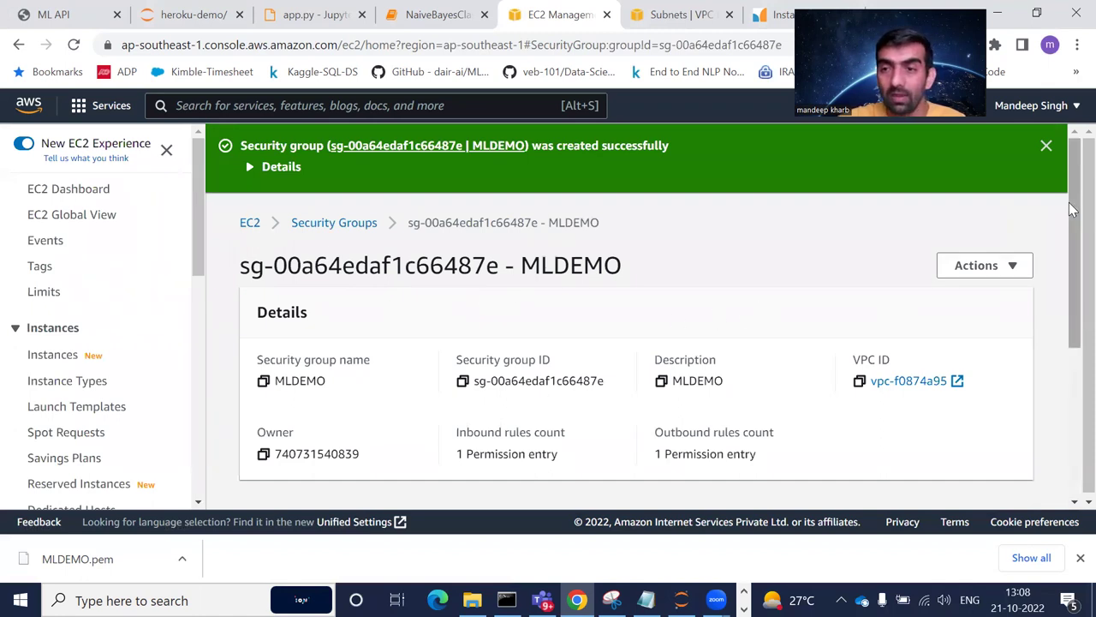
Step: Examine the new MLDEMO security group's details, available actions and inbound rule for a way to link it to the instance
scroll(1074, 214, "down", 3)
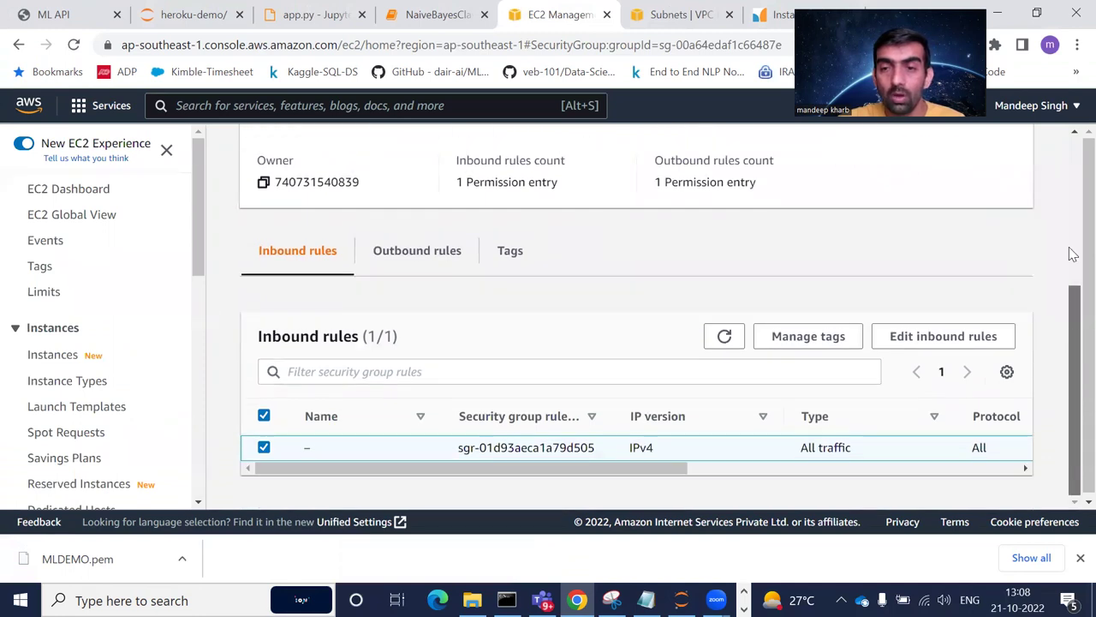
scroll(1073, 255, "up", 3)
left_click(979, 227)
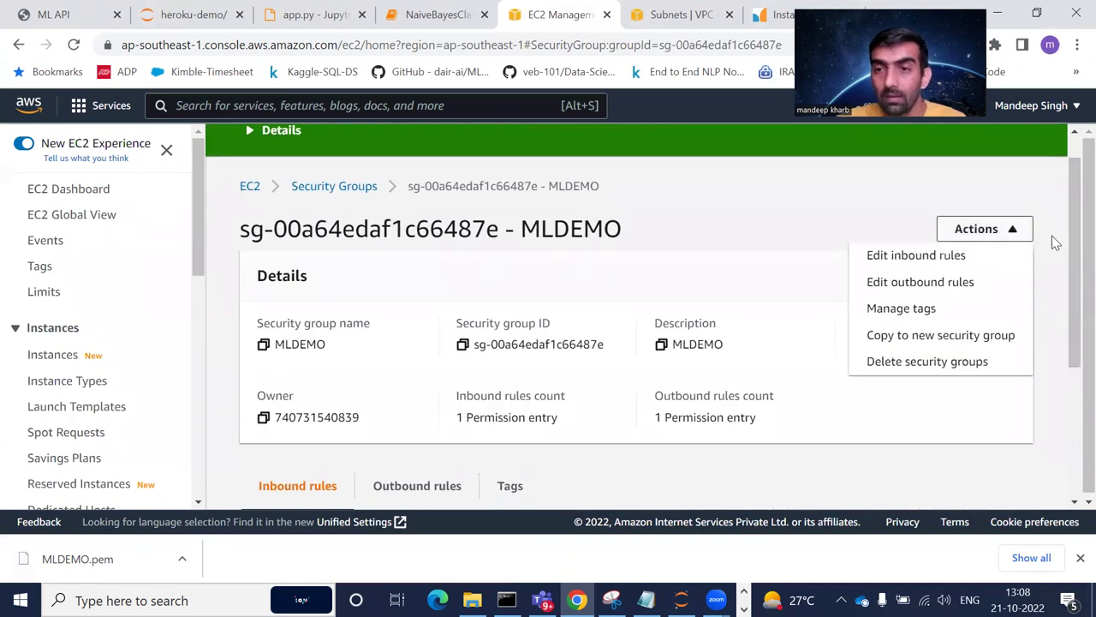
scroll(1074, 248, "down", 3)
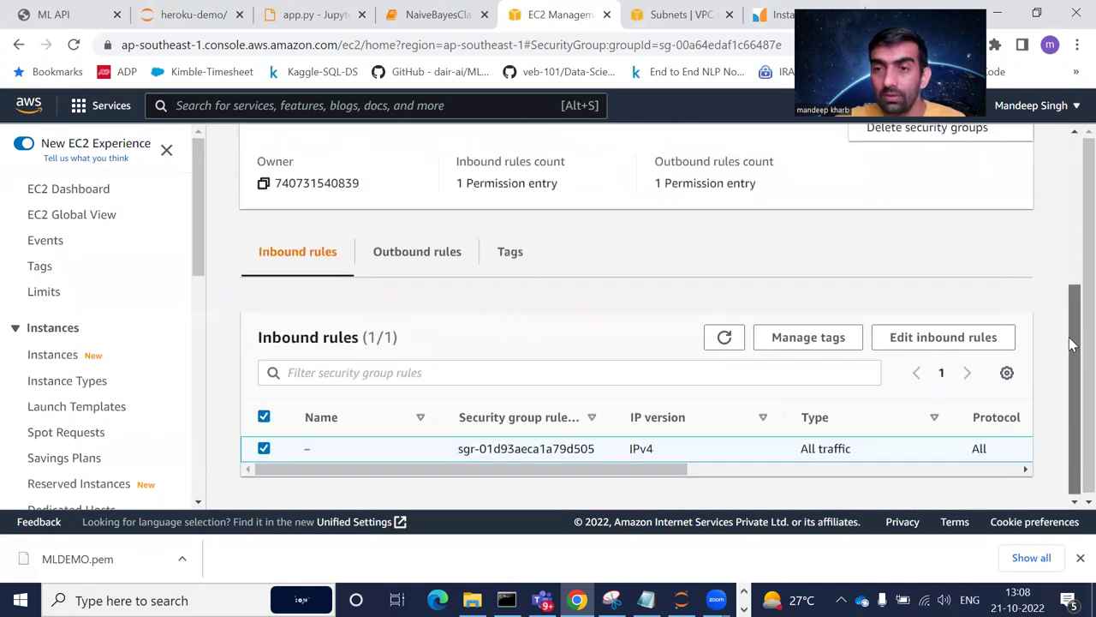
scroll(1073, 344, "up", 1)
scroll(1069, 304, "down", 1)
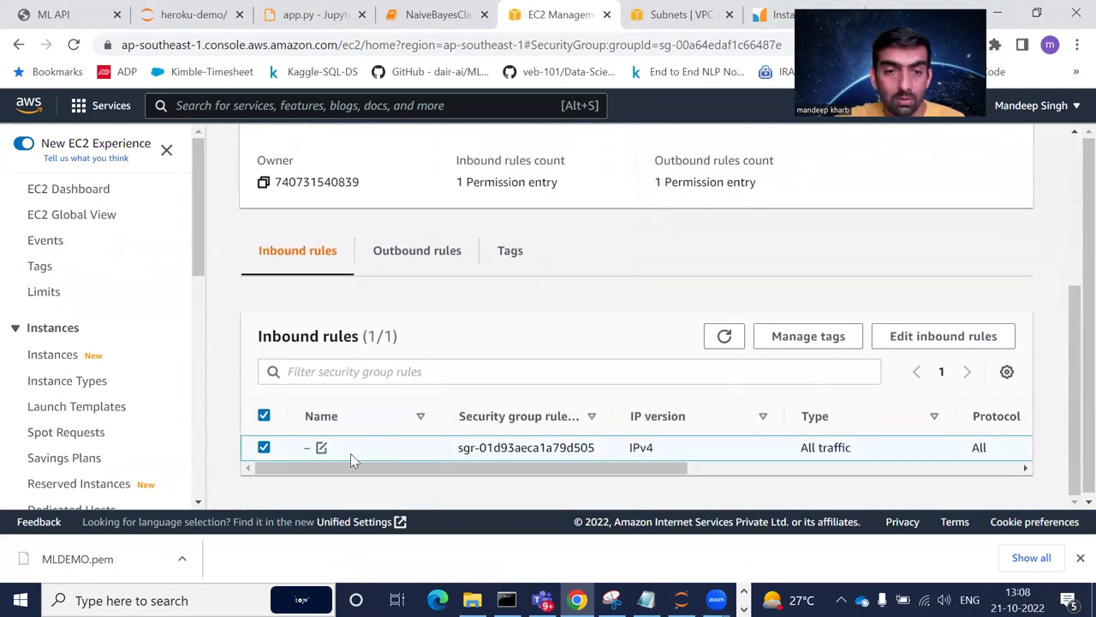
right_click(372, 445)
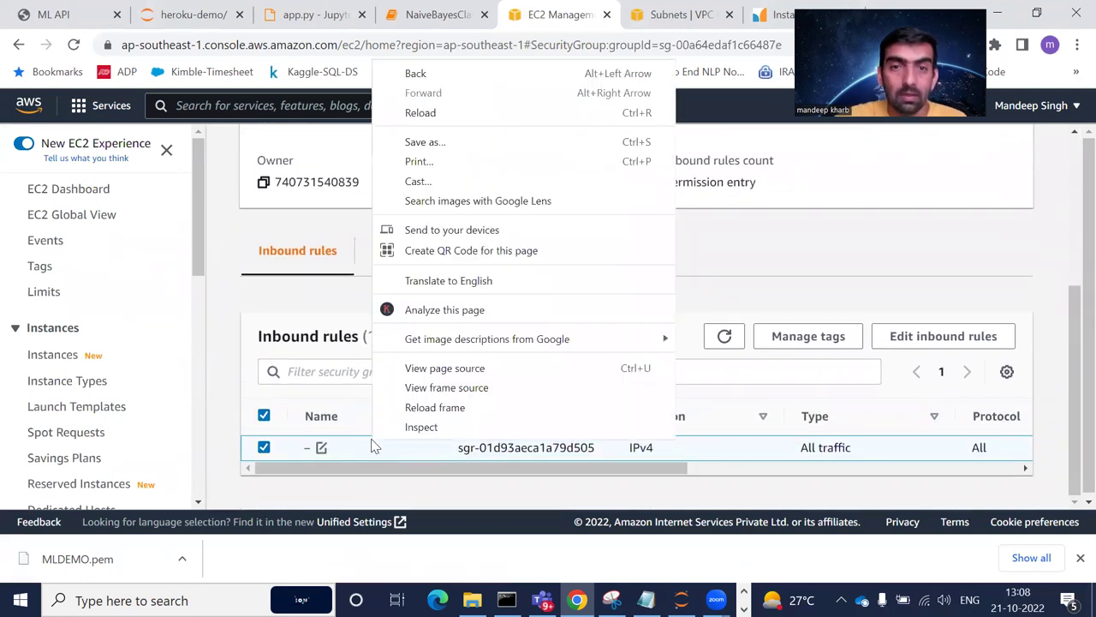
left_click(511, 448)
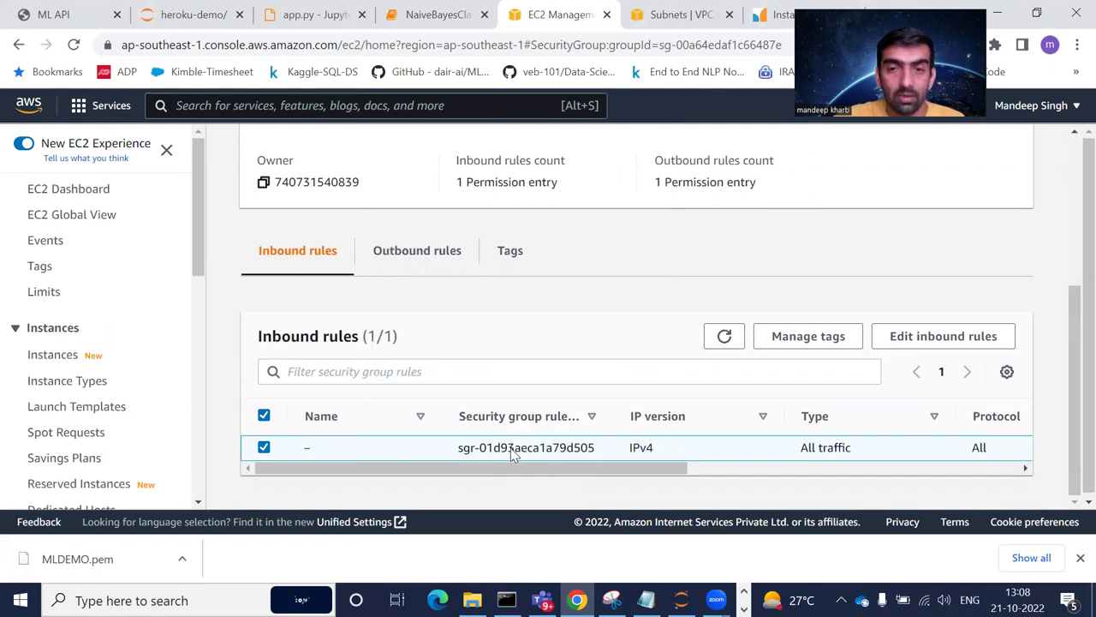
right_click(512, 449)
left_click(994, 254)
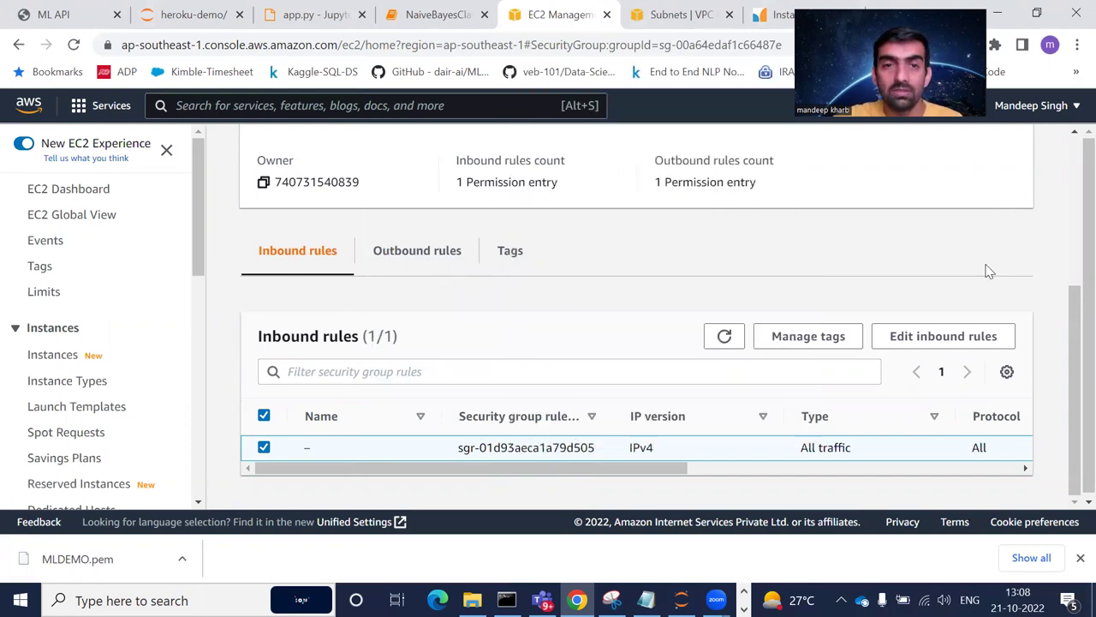
scroll(1052, 262, "up", 2)
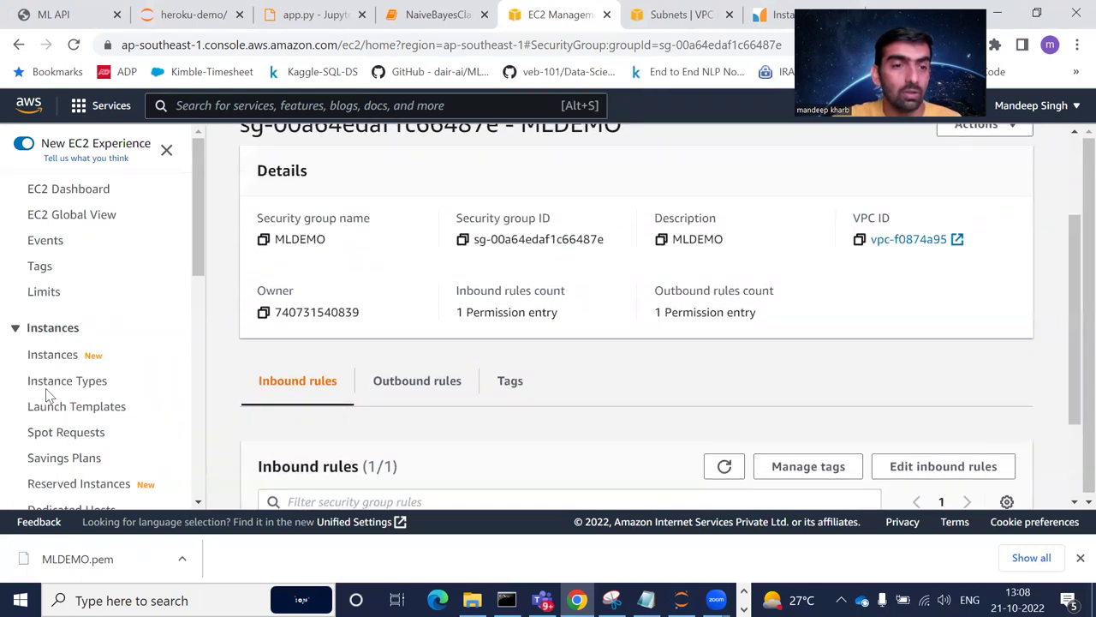
Step: Open the list of security groups and look through the actions available for MLDEMO
left_click_drag(189, 203, 199, 428)
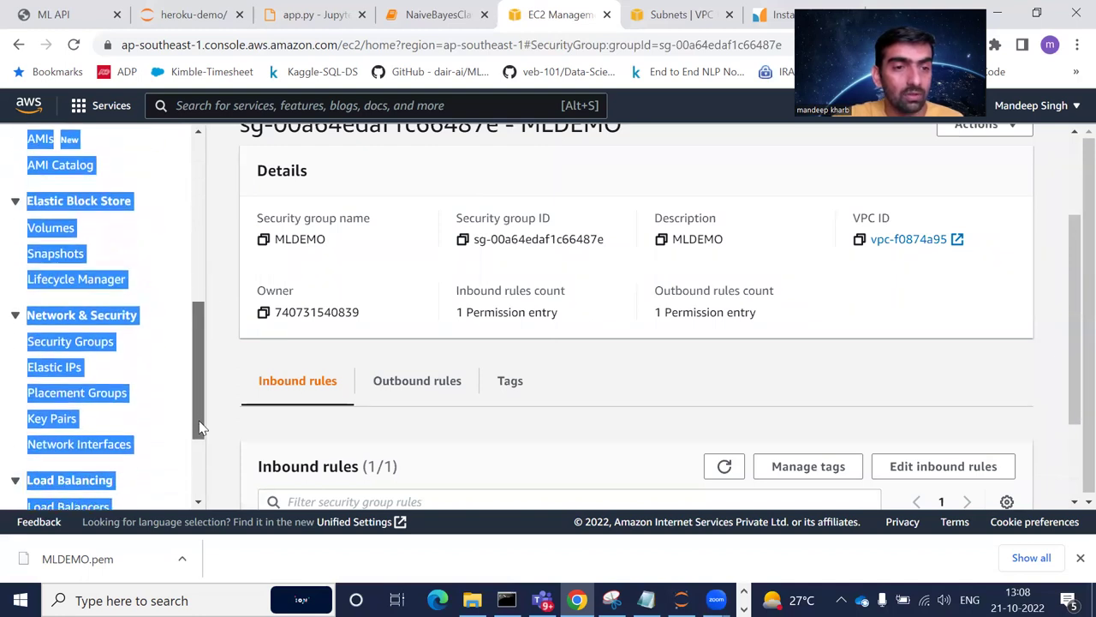
left_click(86, 340)
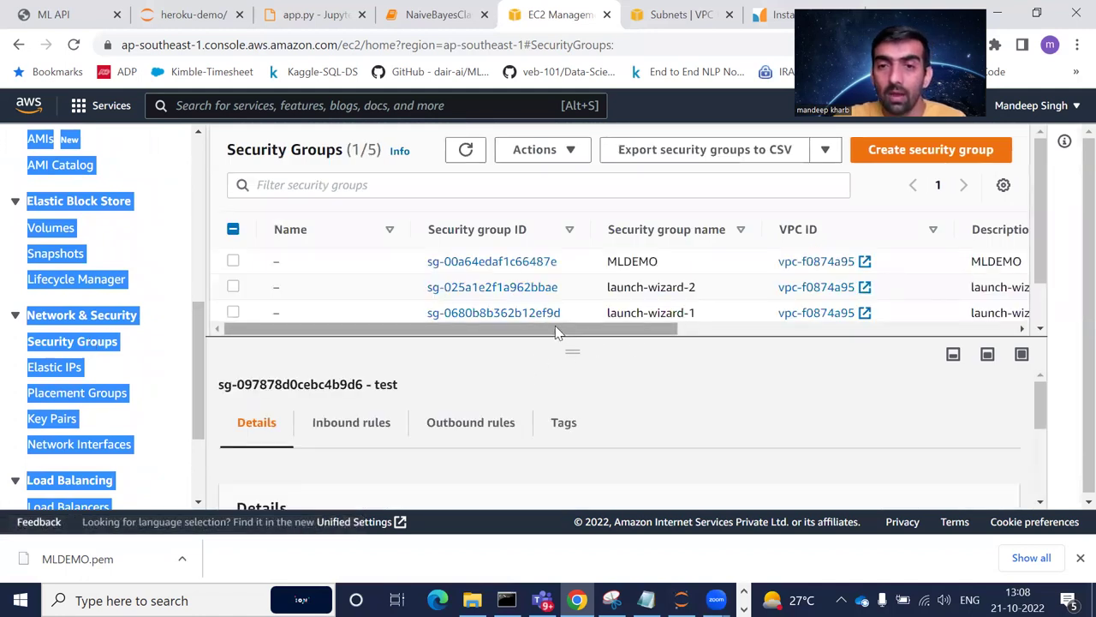
left_click(620, 261)
right_click(620, 261)
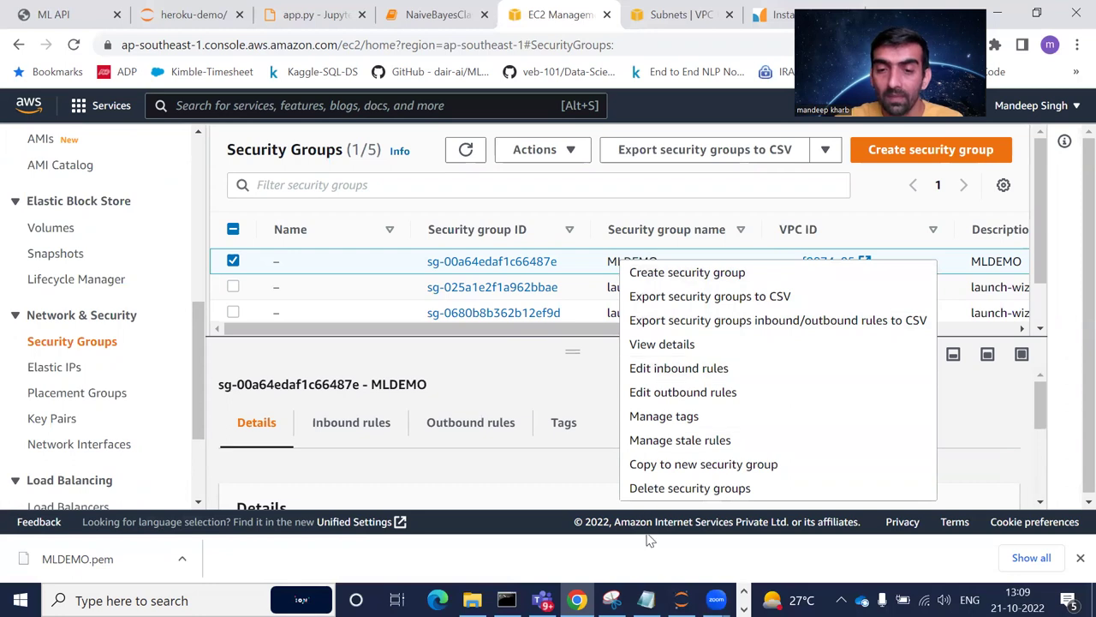
Step: Check the Notepad deployment notes on linking the security group to the EC2 instance, and return to the AWS console in Chrome
left_click(646, 599)
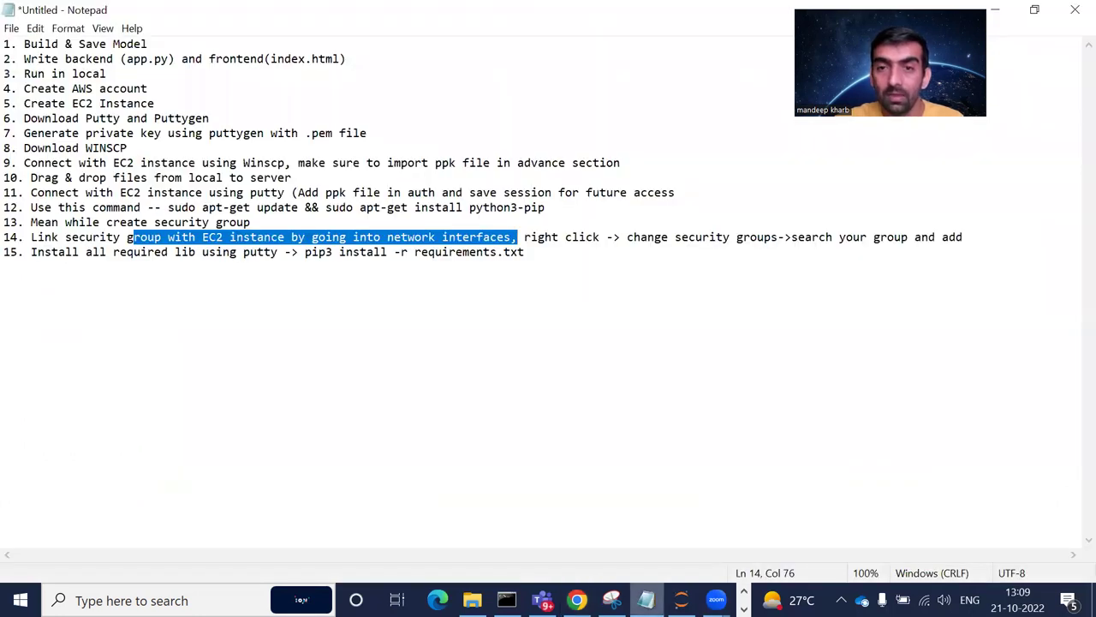
left_click(577, 600)
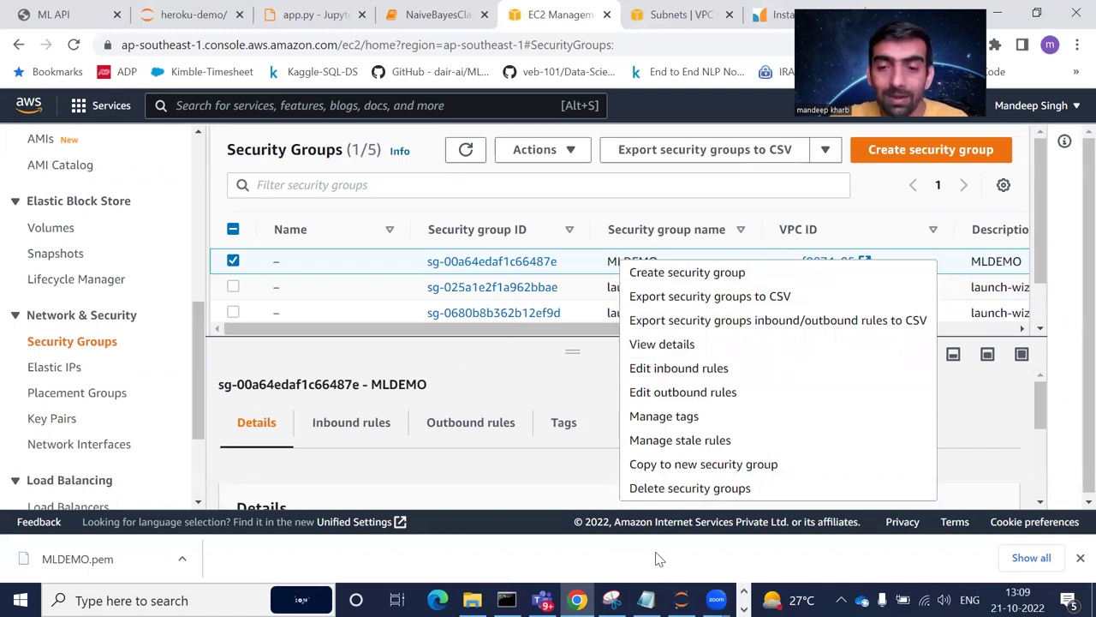
left_click(646, 599)
key("alt+Tab")
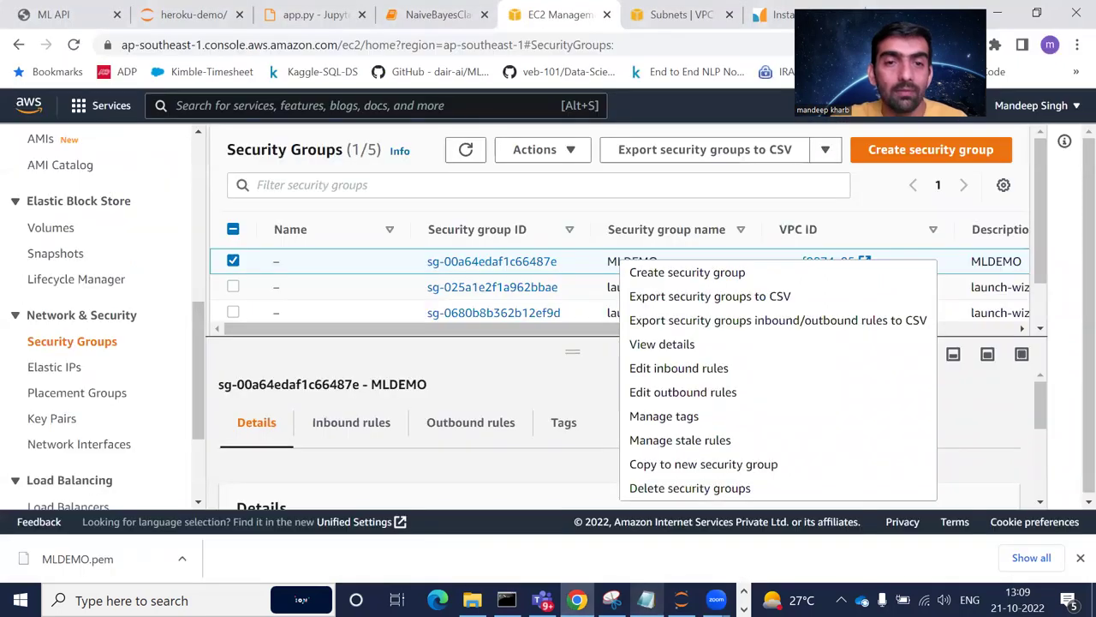
Step: Open the security group settings of network interface eni-0e57e0ab78321d4aa from the network interfaces list
left_click(63, 448)
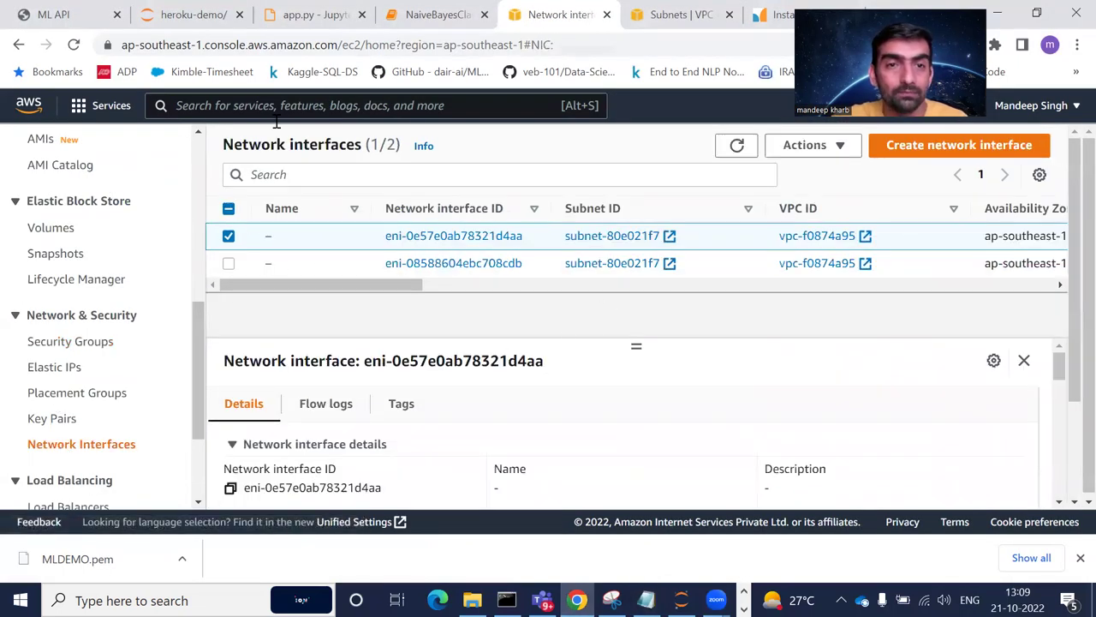
right_click(487, 238)
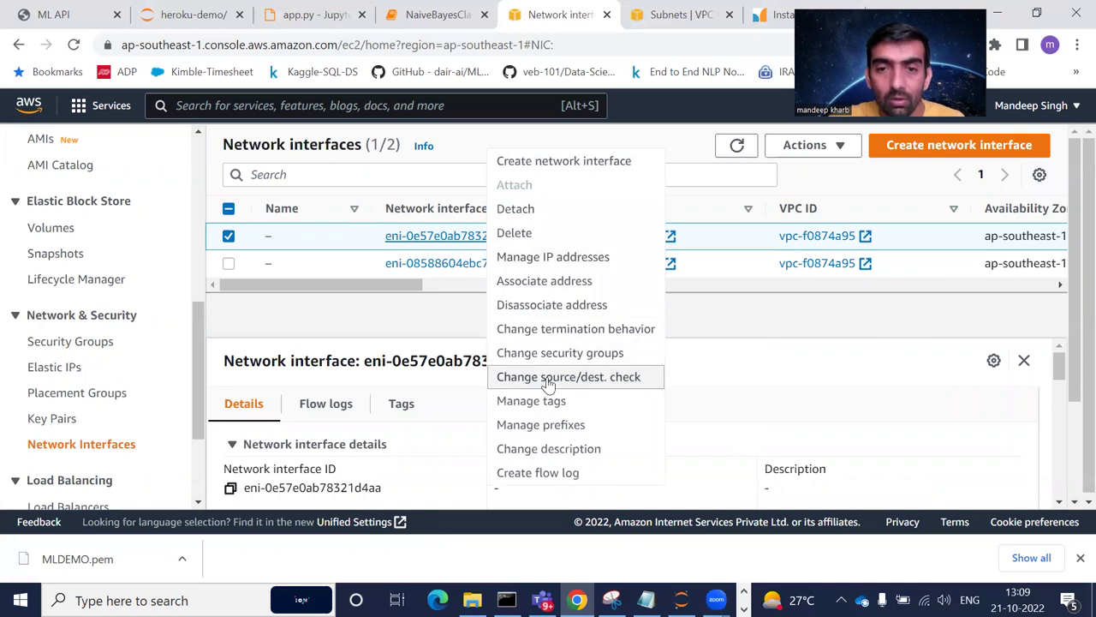
left_click(561, 354)
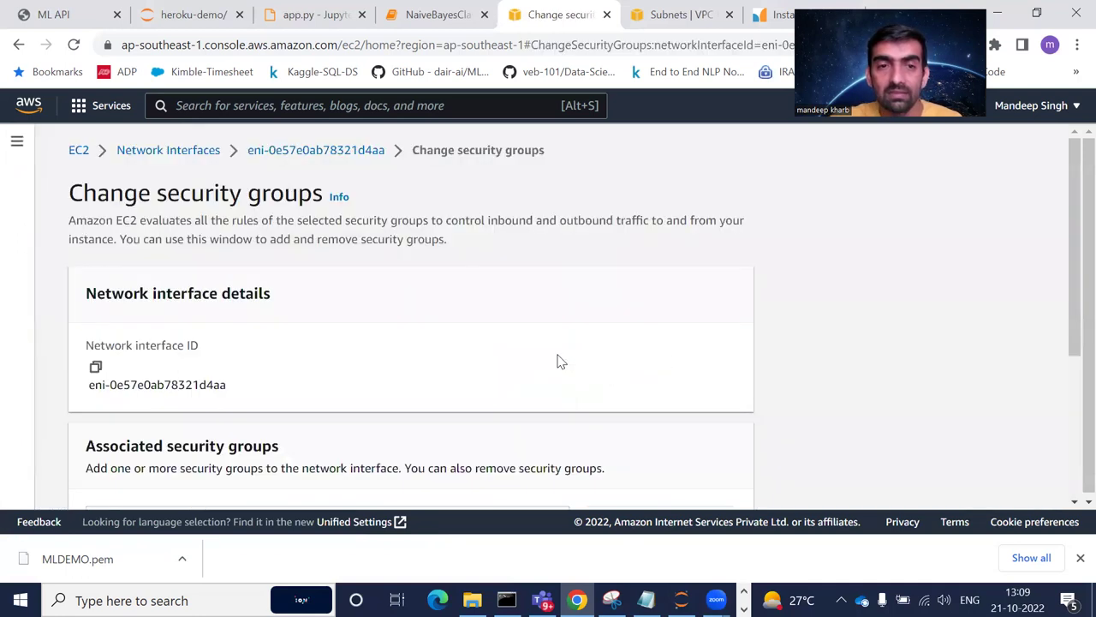
Step: Add the MLDEMO security group to the network interface's associated security groups and save the change
left_click_drag(1074, 214, 1052, 362)
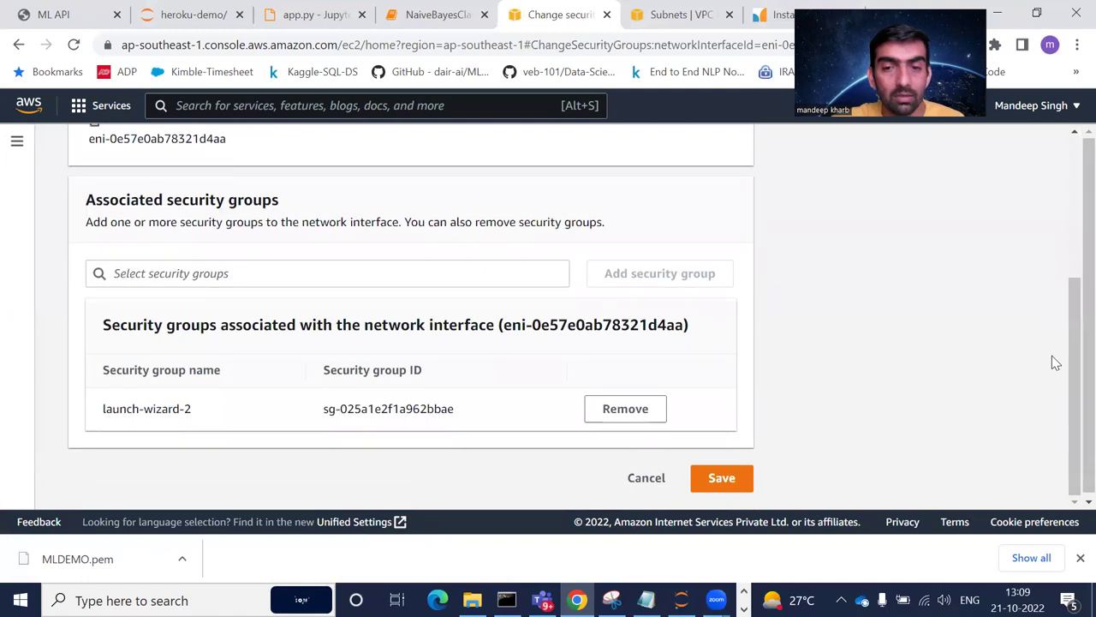
left_click(196, 268)
left_click(149, 309)
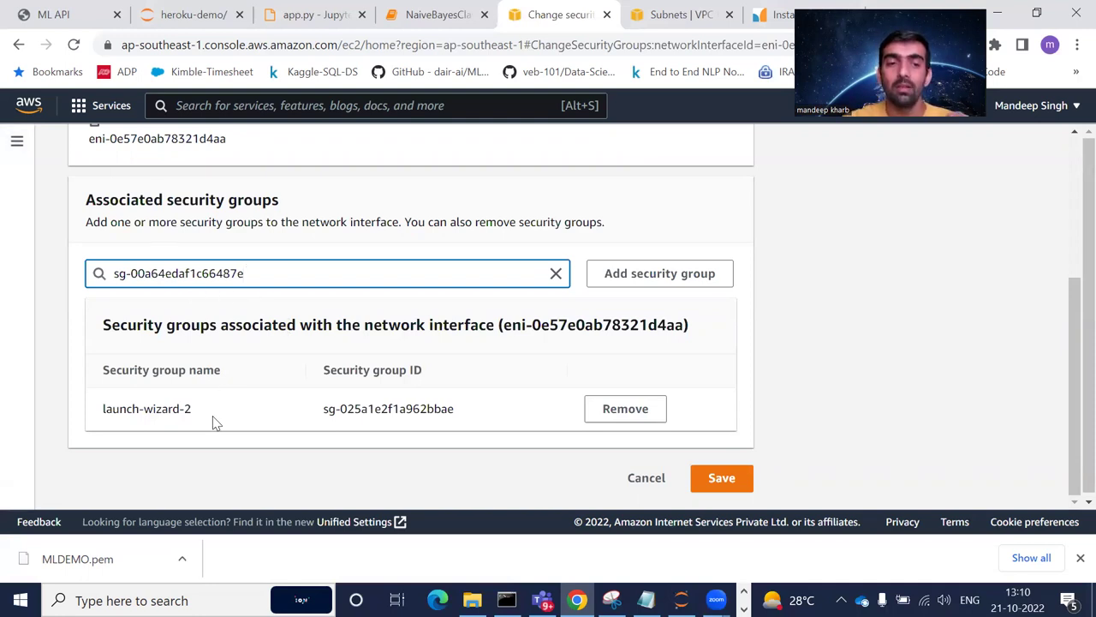
left_click(265, 282)
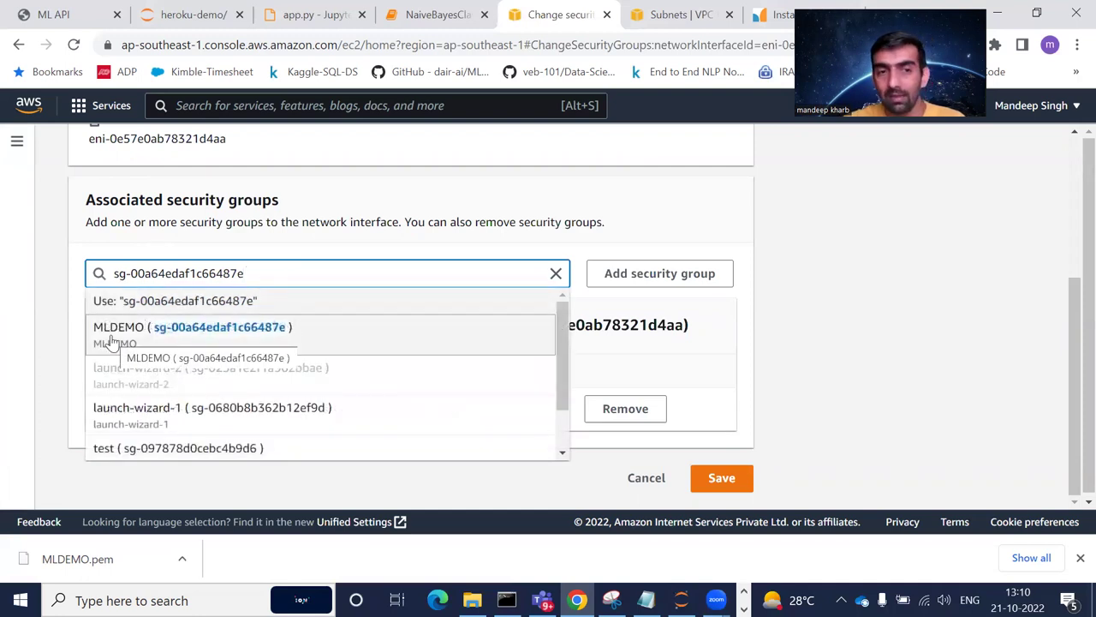
left_click(111, 339)
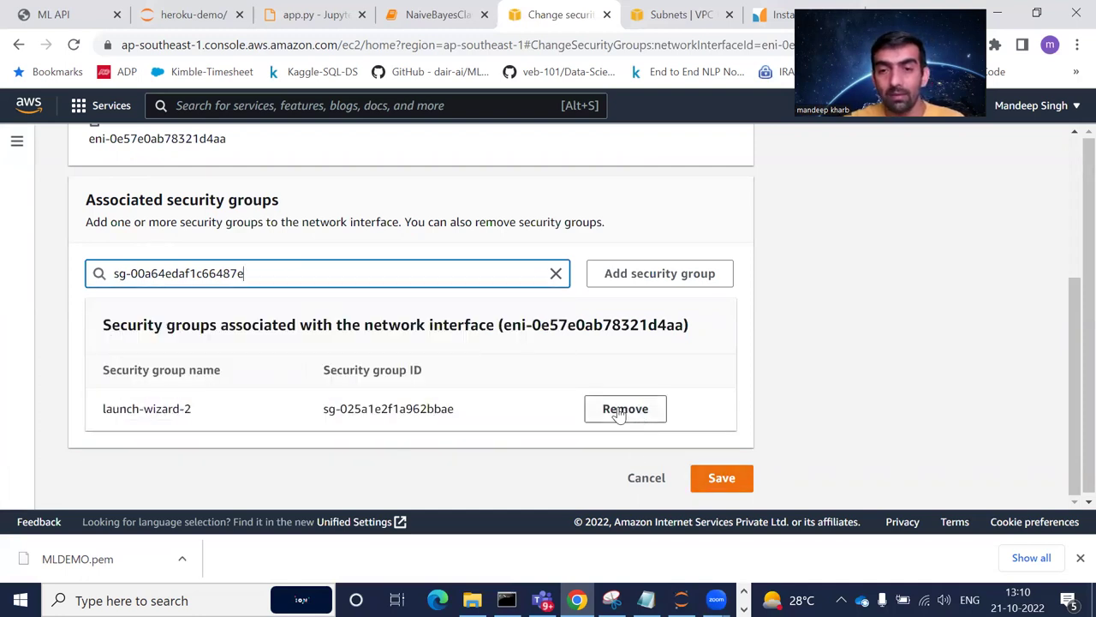
left_click(648, 283)
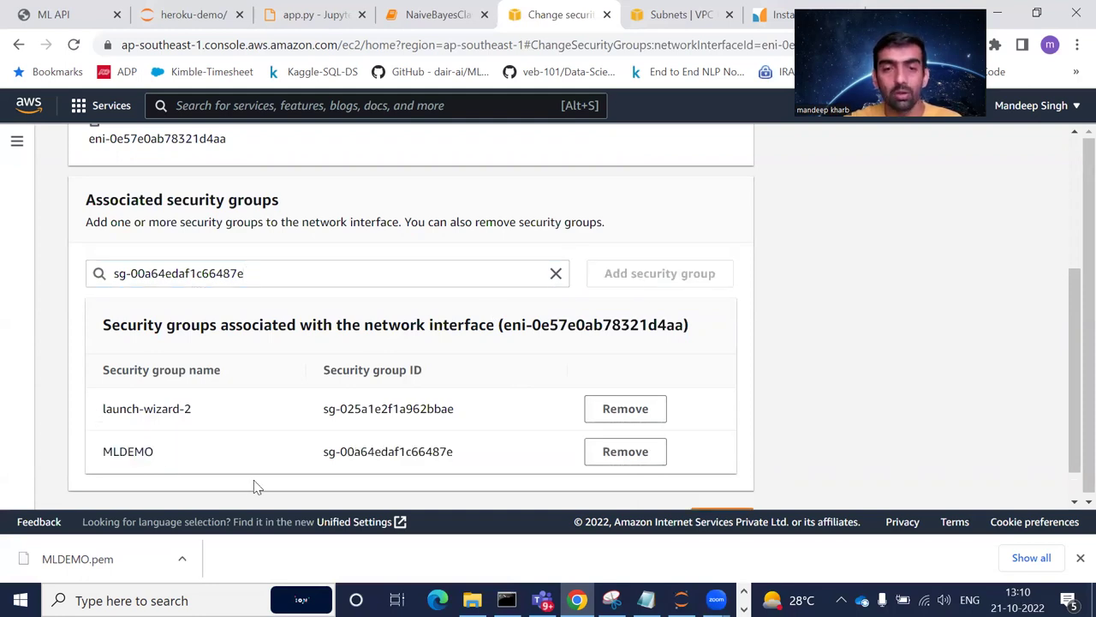
scroll(1054, 381, "down", 1)
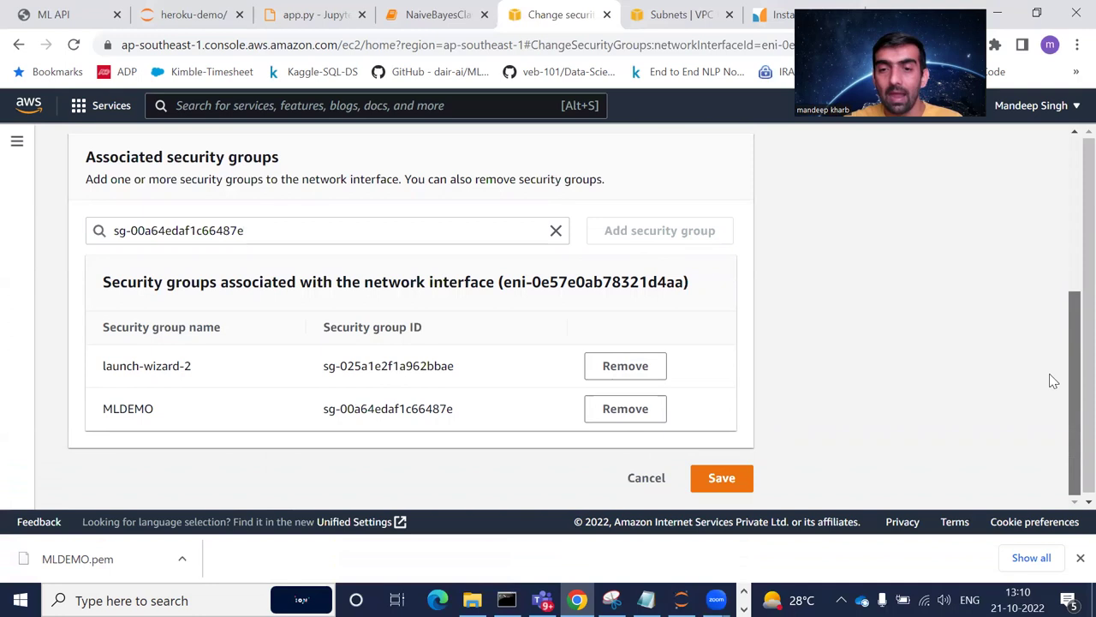
left_click(728, 485)
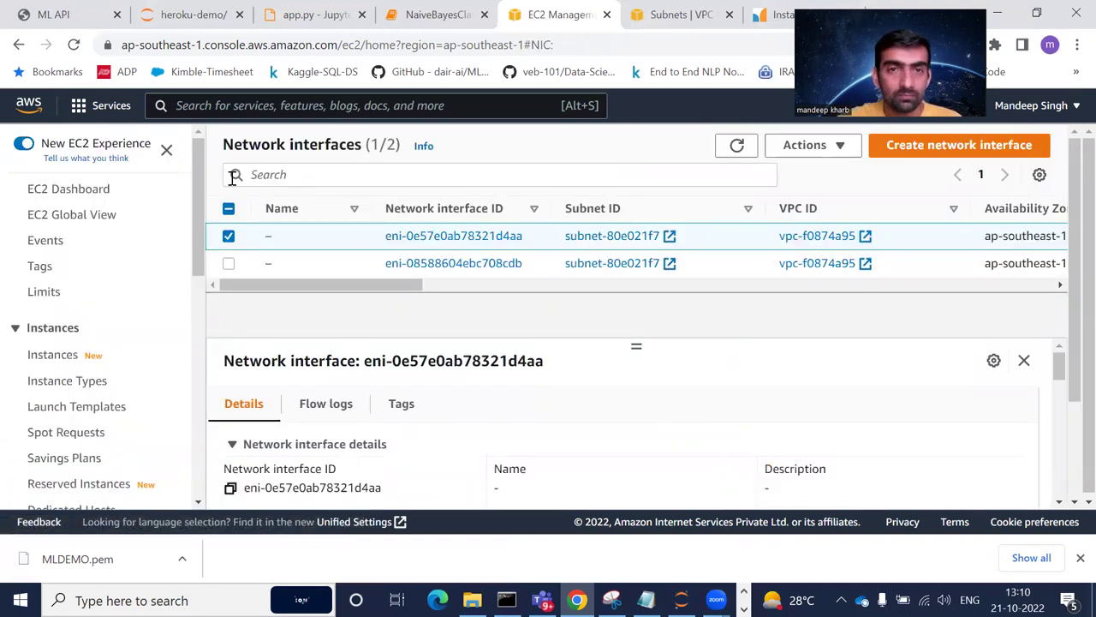
Step: Go to the EC2 dashboard and open the list of running instances
left_click(73, 190)
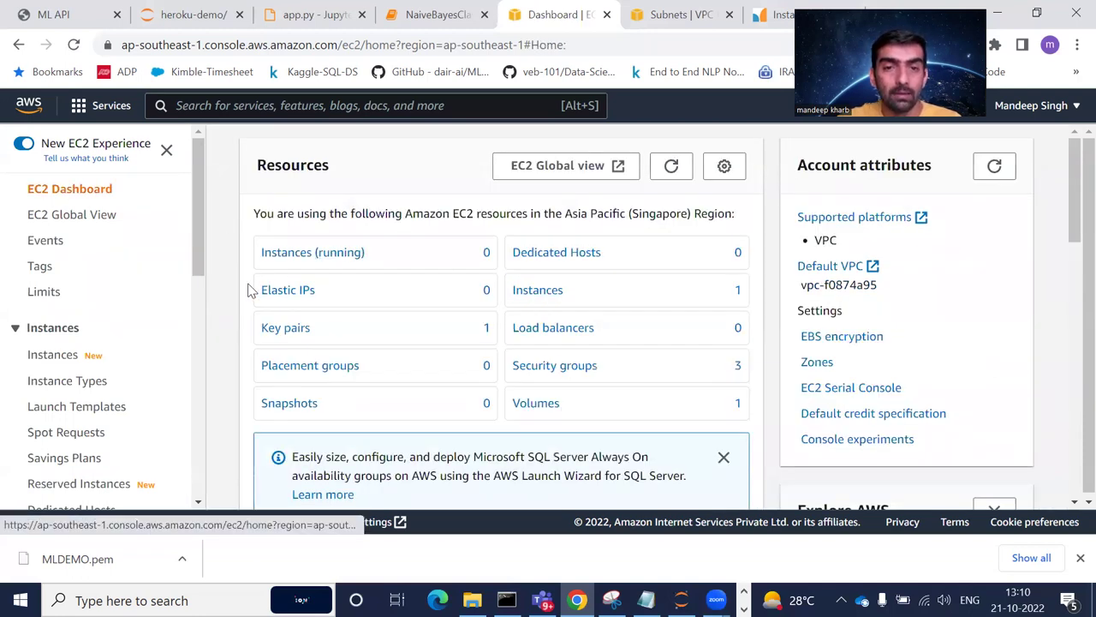
left_click(285, 253)
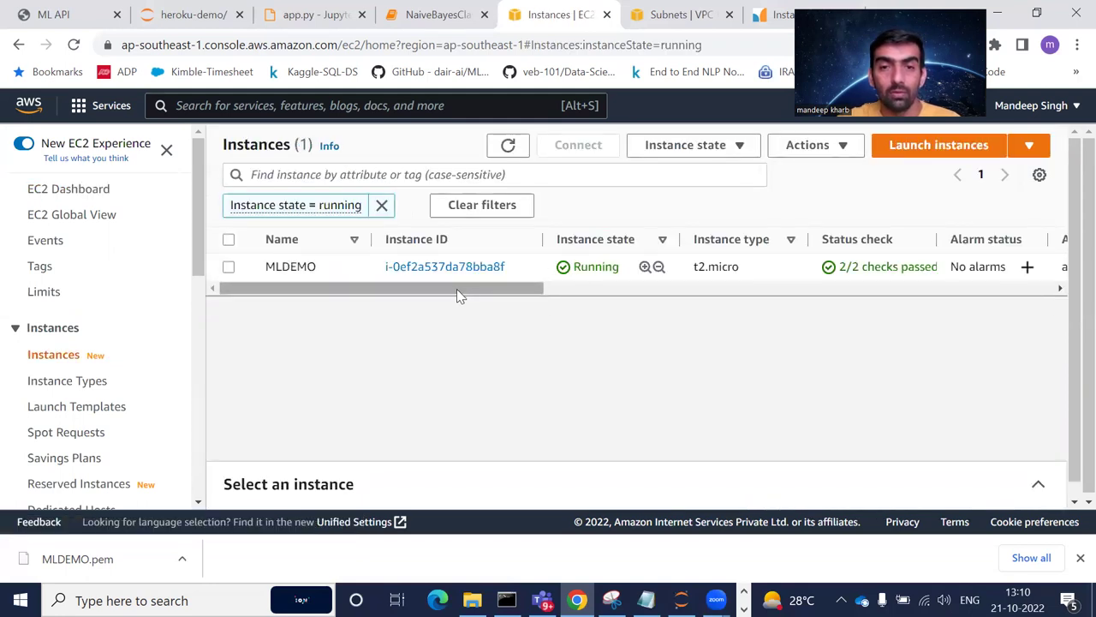
Step: Check the security groups attached to the MLDEMO instance in the running instances list
left_click_drag(456, 289, 987, 267)
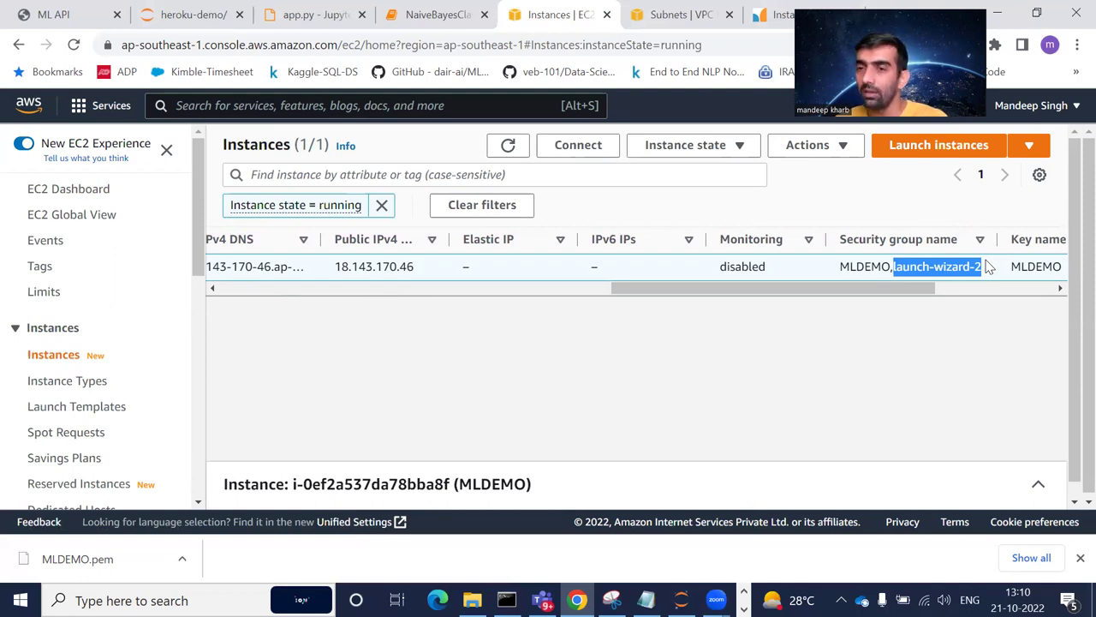
left_click_drag(839, 268, 892, 266)
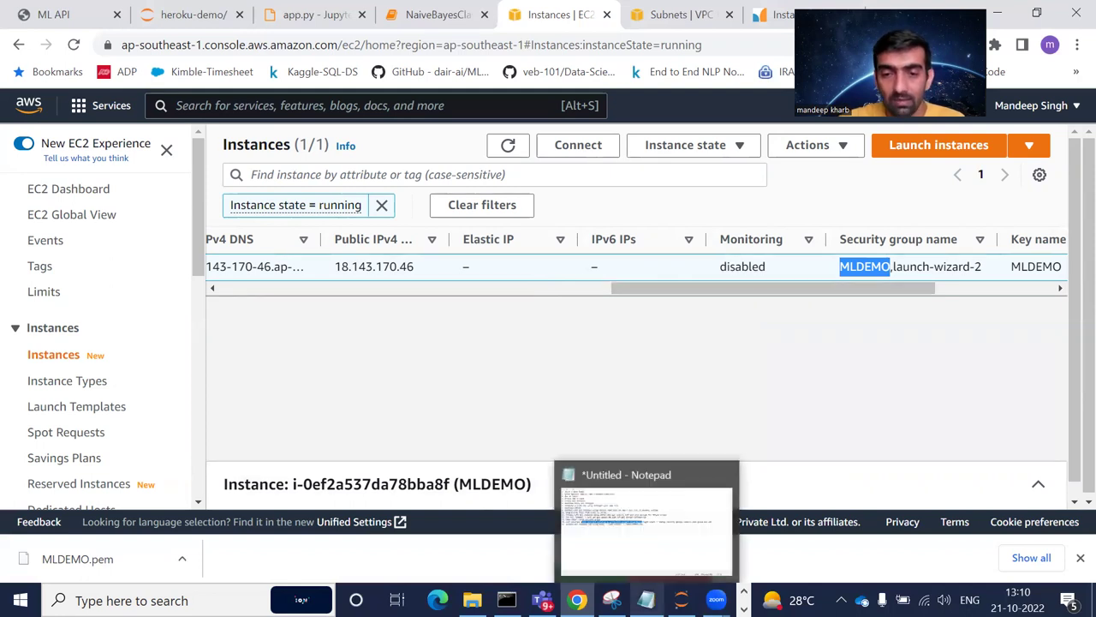
Step: Switch to the Notepad deployment notes and copy the command "pip3 install -r requirements.txt" from item 15
mouse_move(542, 600)
left_click(507, 599)
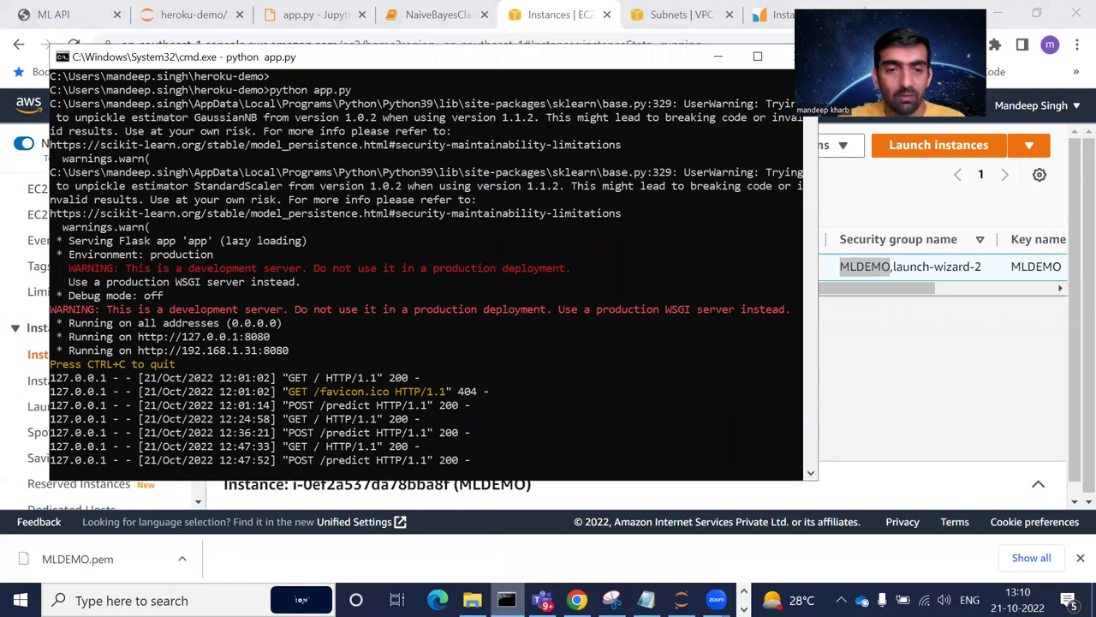
left_click(373, 561)
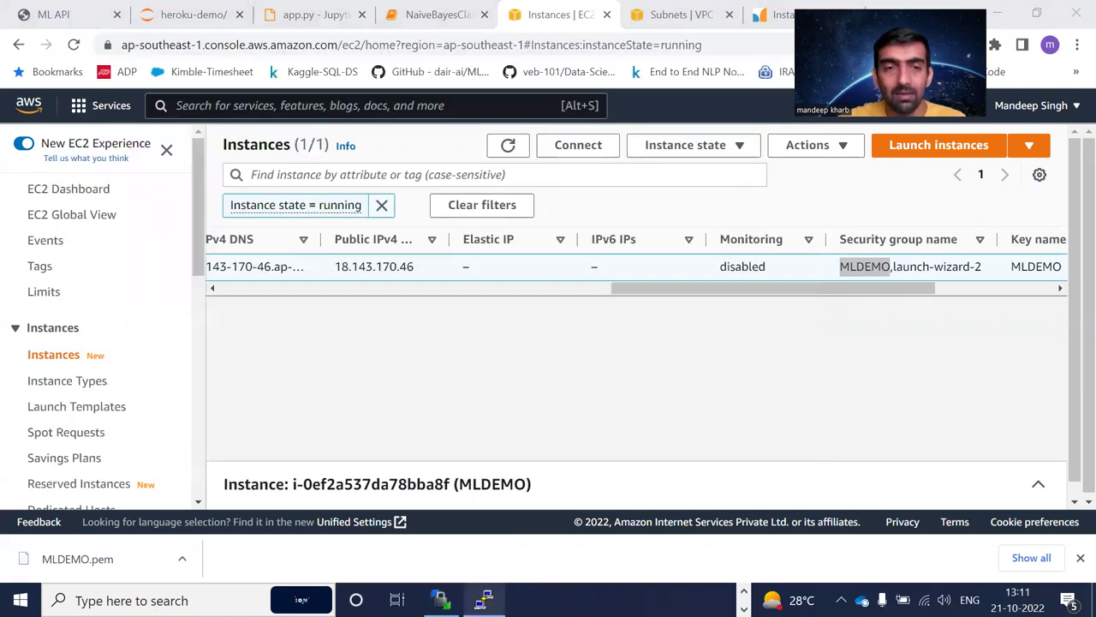
key("alt+Tab")
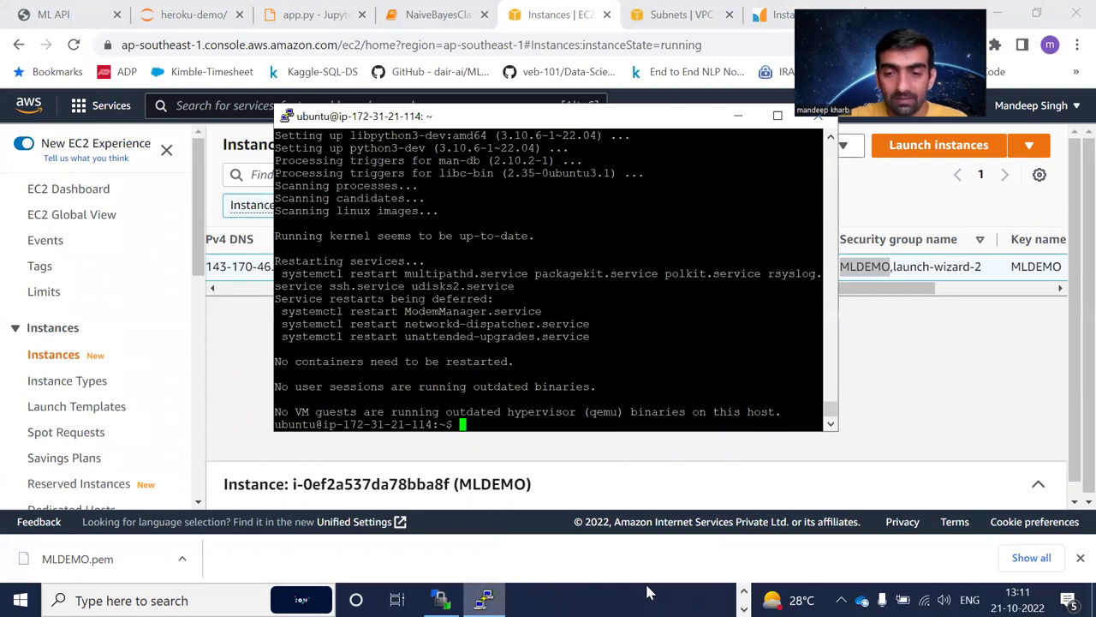
key("alt+Tab")
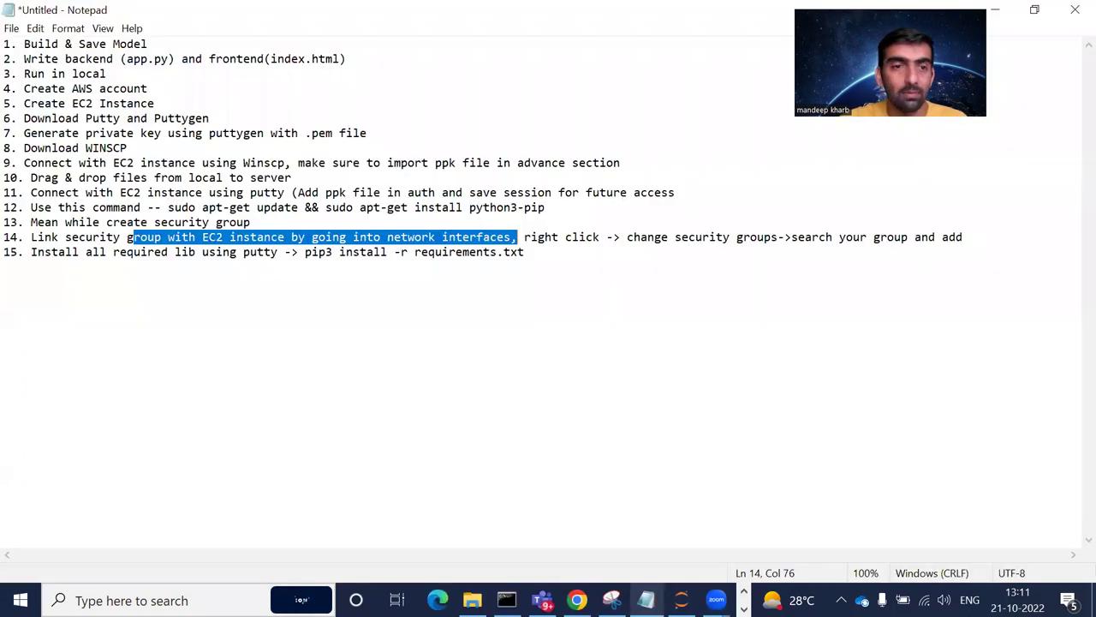
left_click_drag(31, 238, 930, 220)
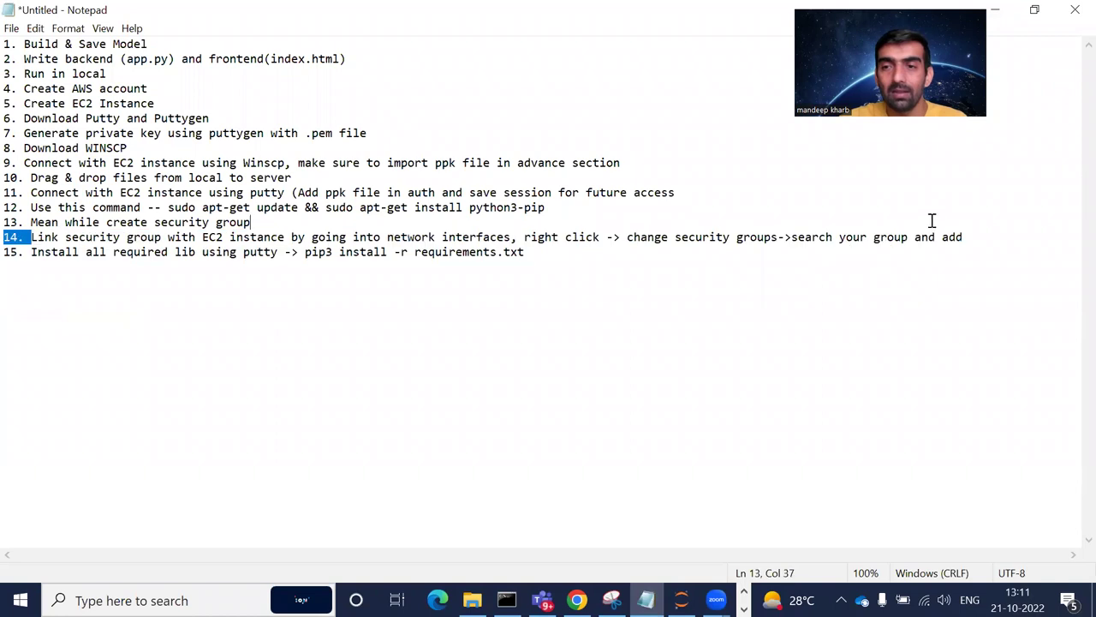
left_click_drag(31, 252, 535, 251)
key("super+c")
left_click(188, 282)
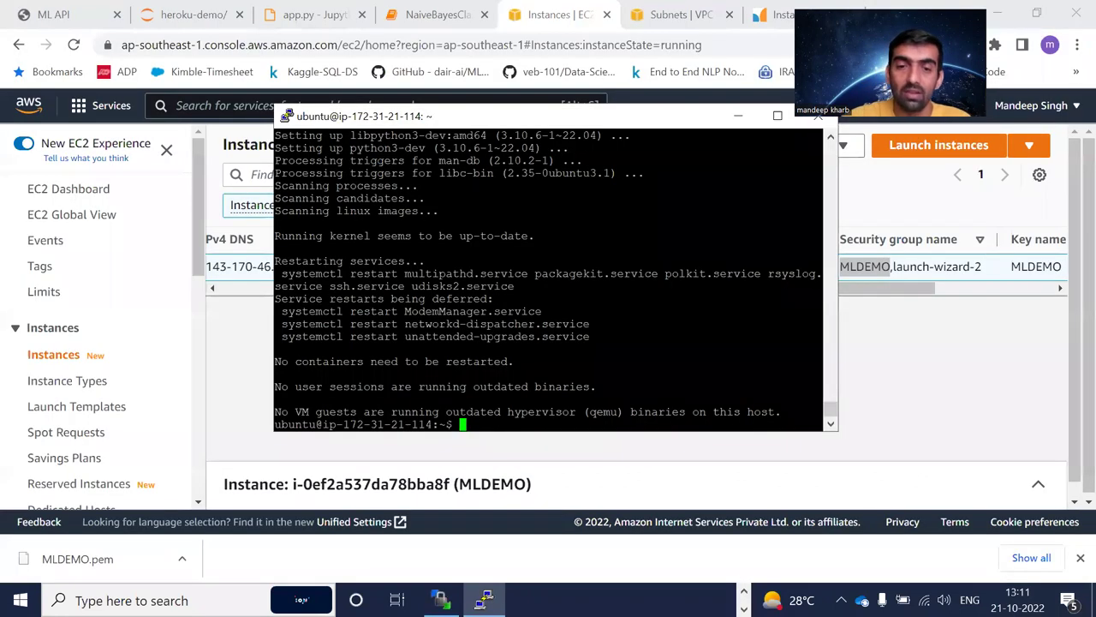
Step: Run "pip3 install -r requirements.txt" in the PuTTY session on the EC2 server and maximize the terminal window
right_click(495, 425)
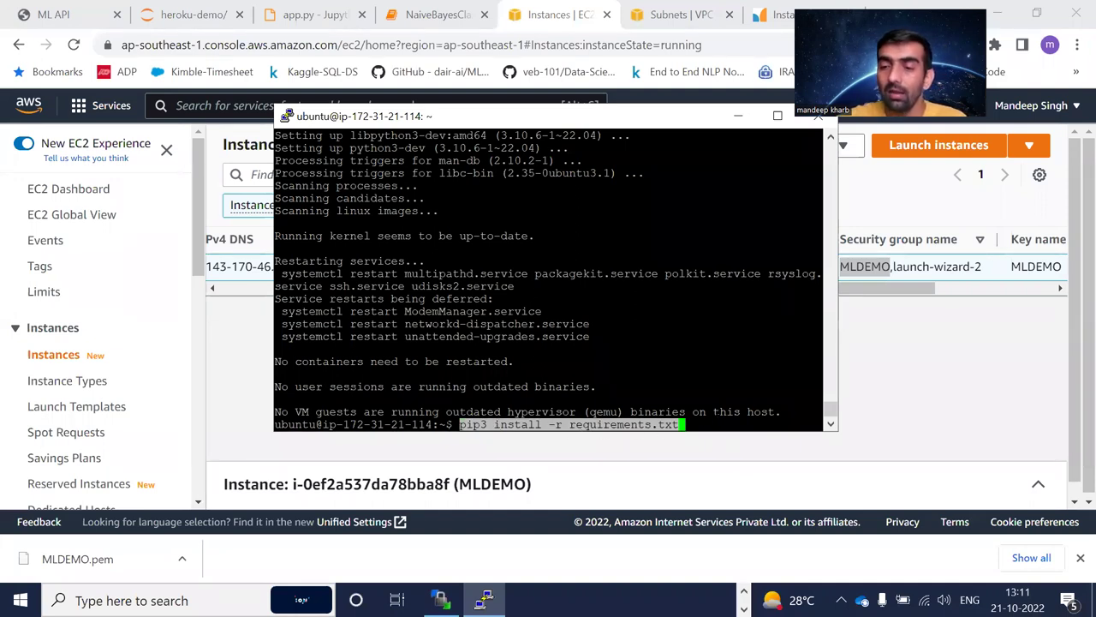
key("Return")
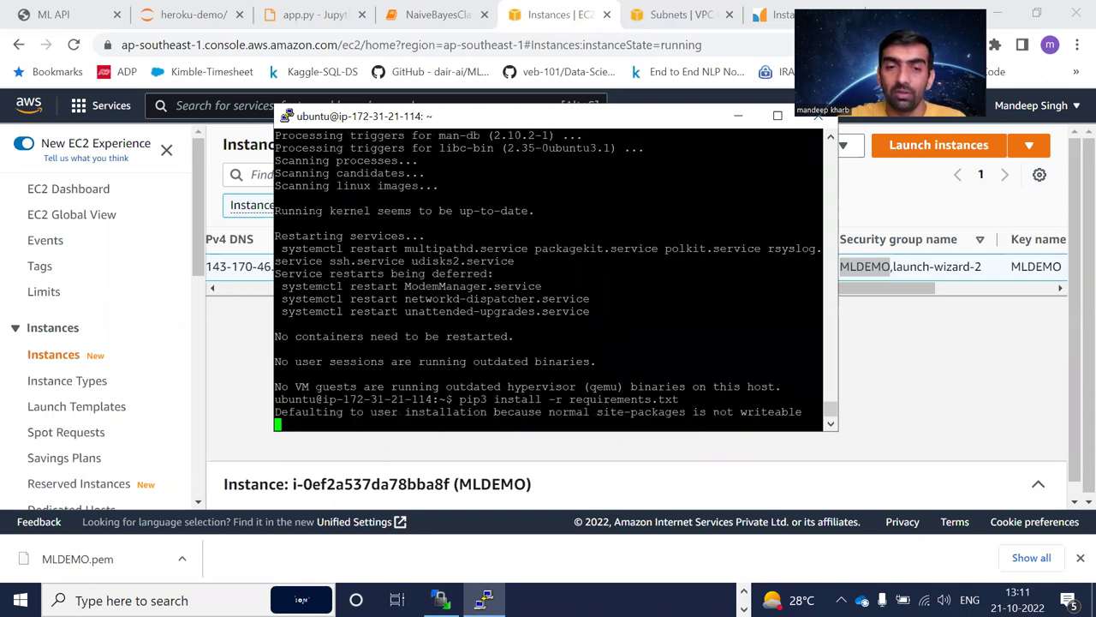
left_click(776, 115)
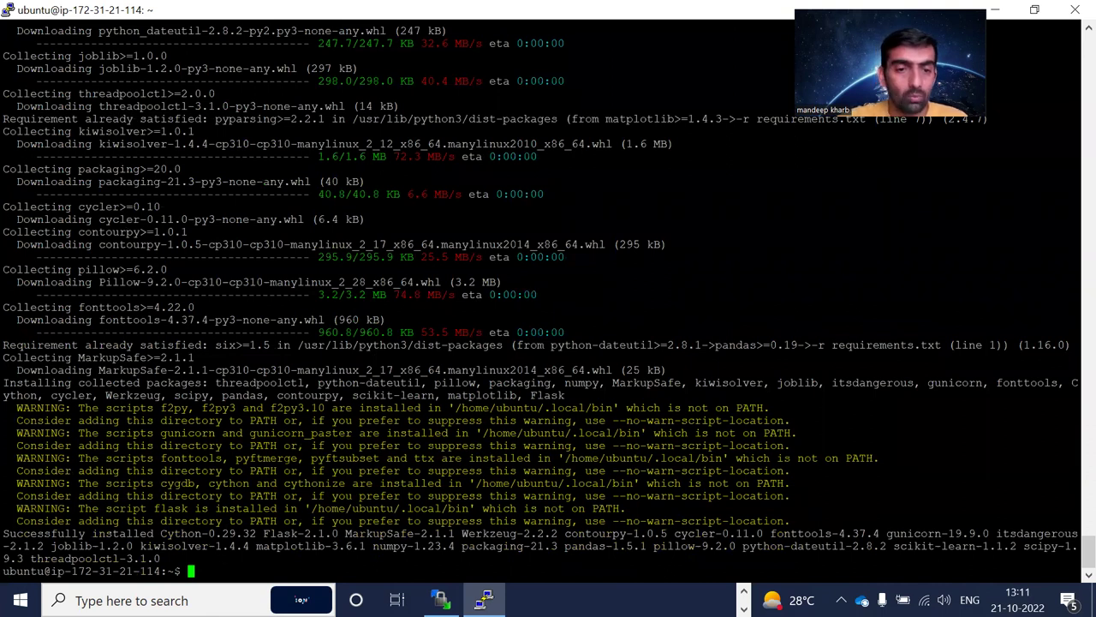
Step: Start the Flask app on the server with "python3 app.py", and return to the AWS instances list in Chrome
type("pythomn")
key("BackSpace")
key("BackSpace")
type("n")
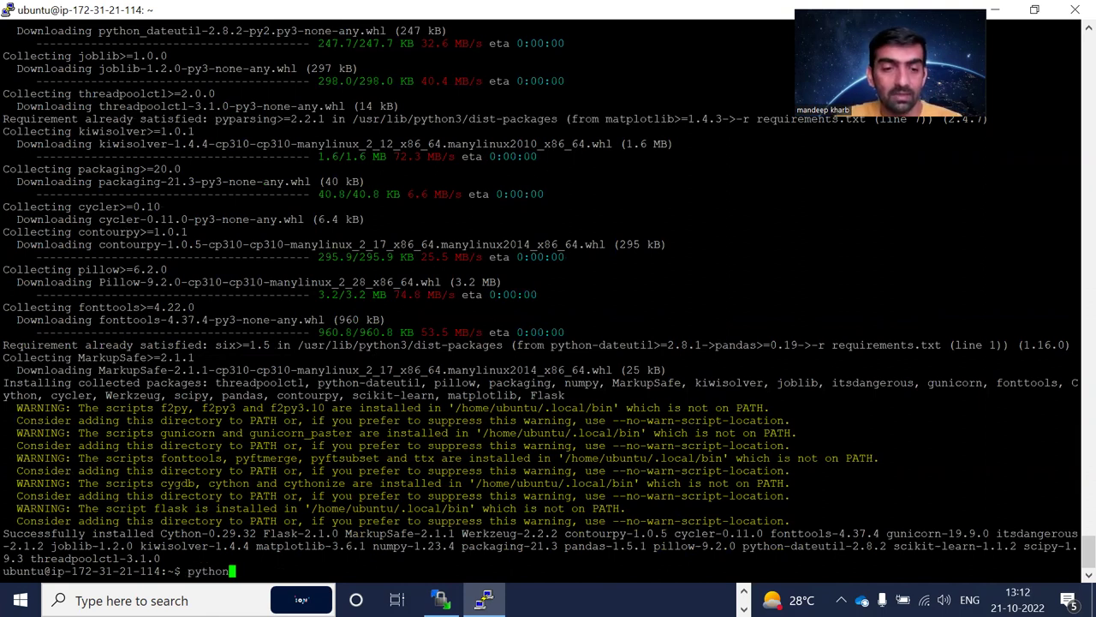
type("3 app.py")
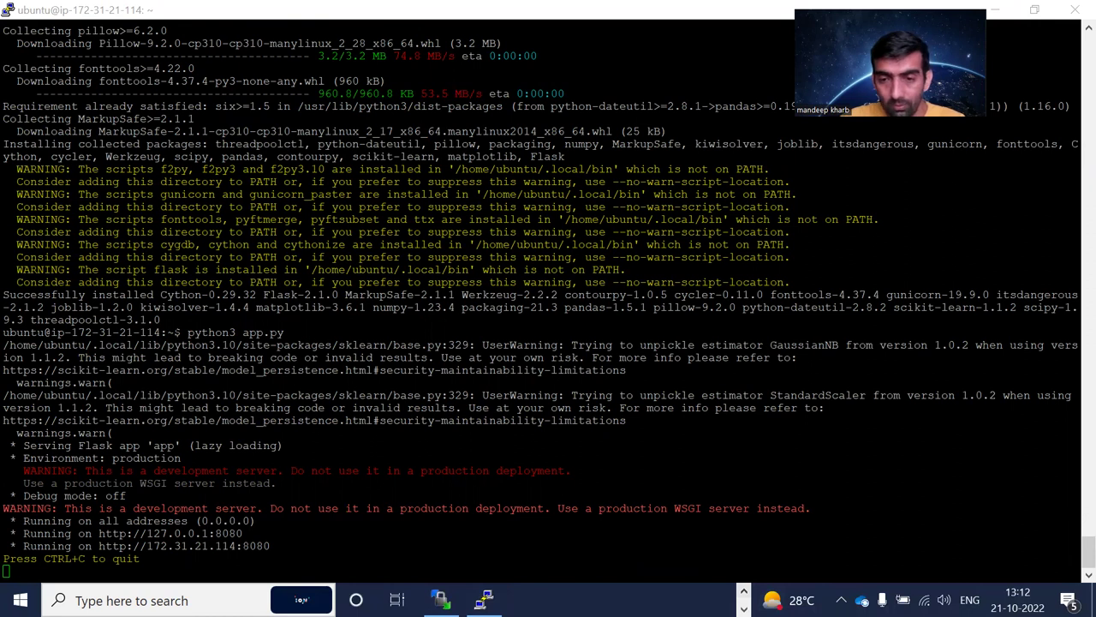
left_click(576, 599)
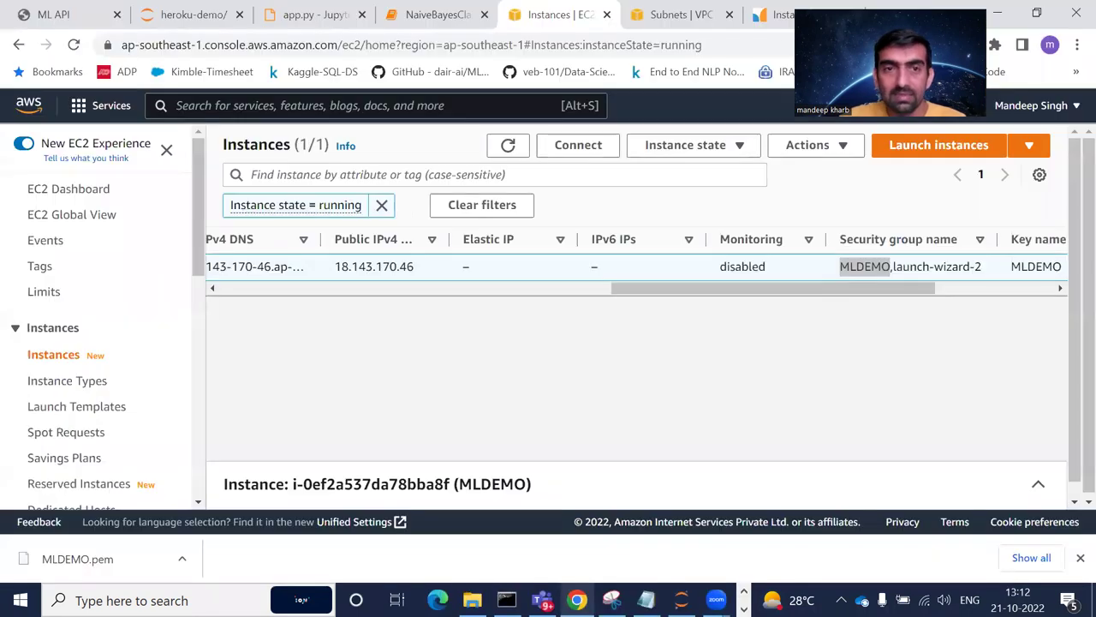